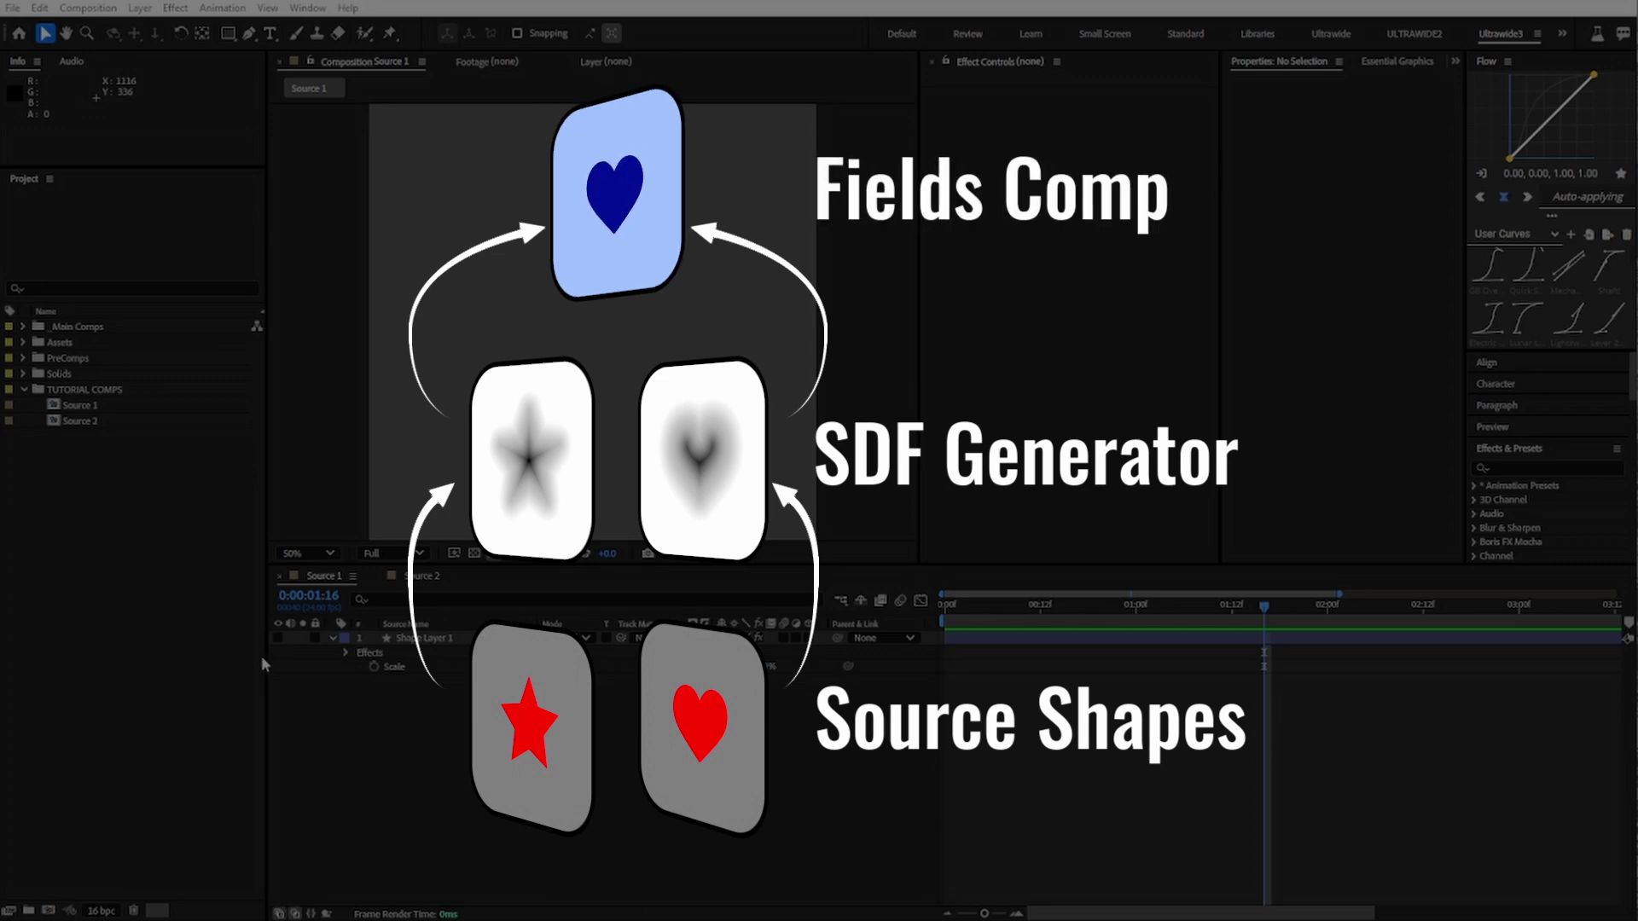
Step: Create a new composition from Source 1 and name it SDF1
click(278, 638)
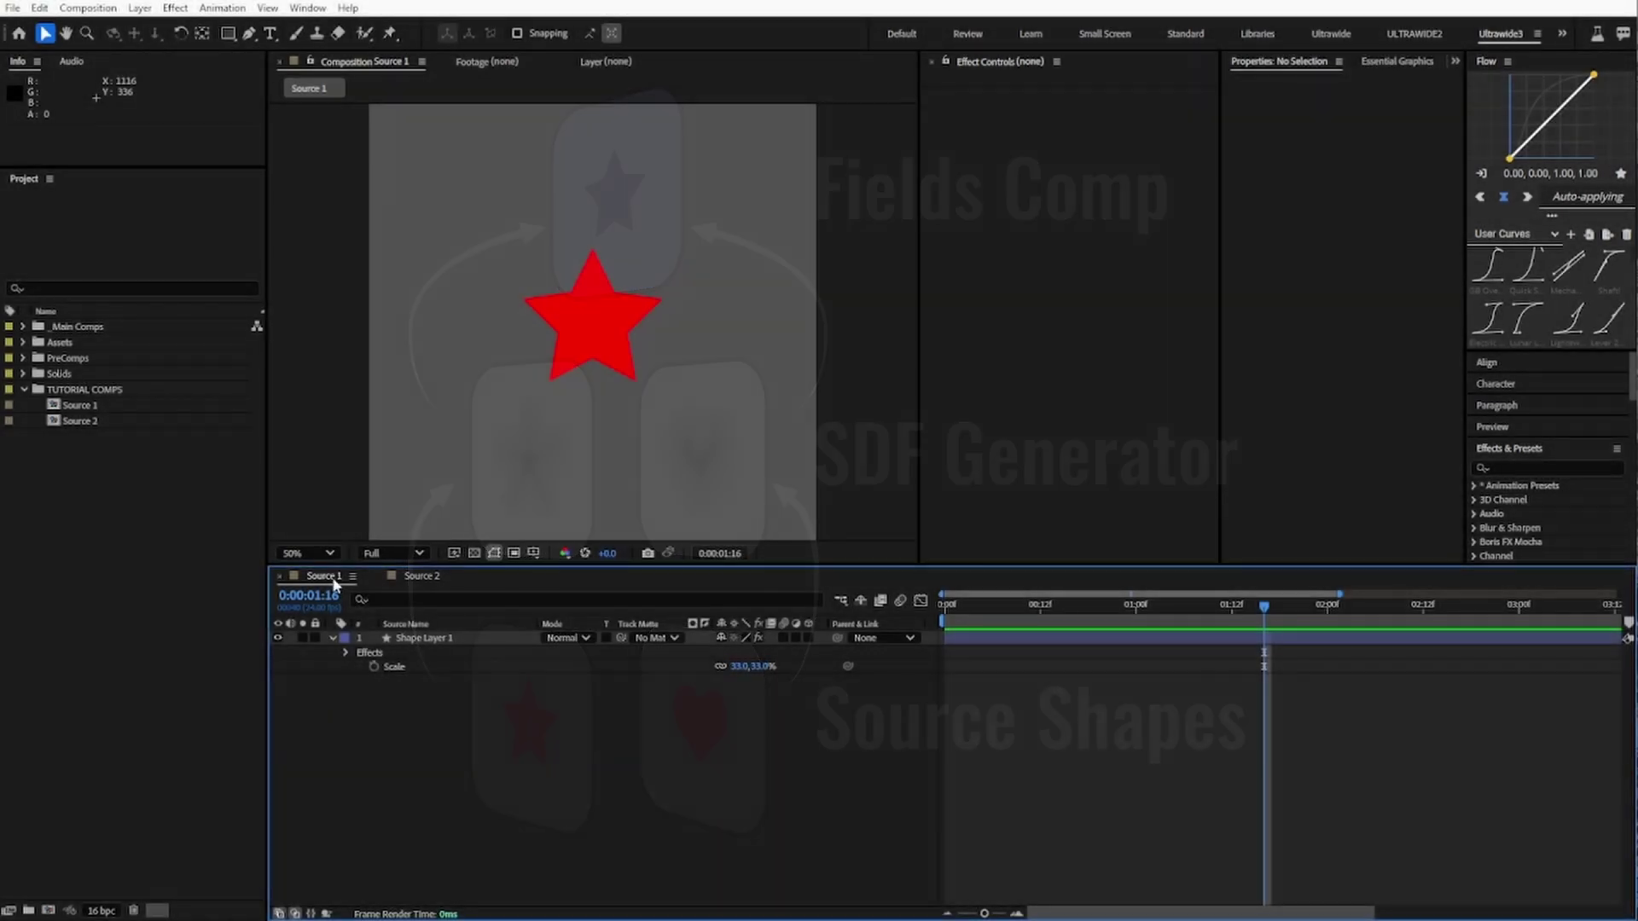
click(422, 578)
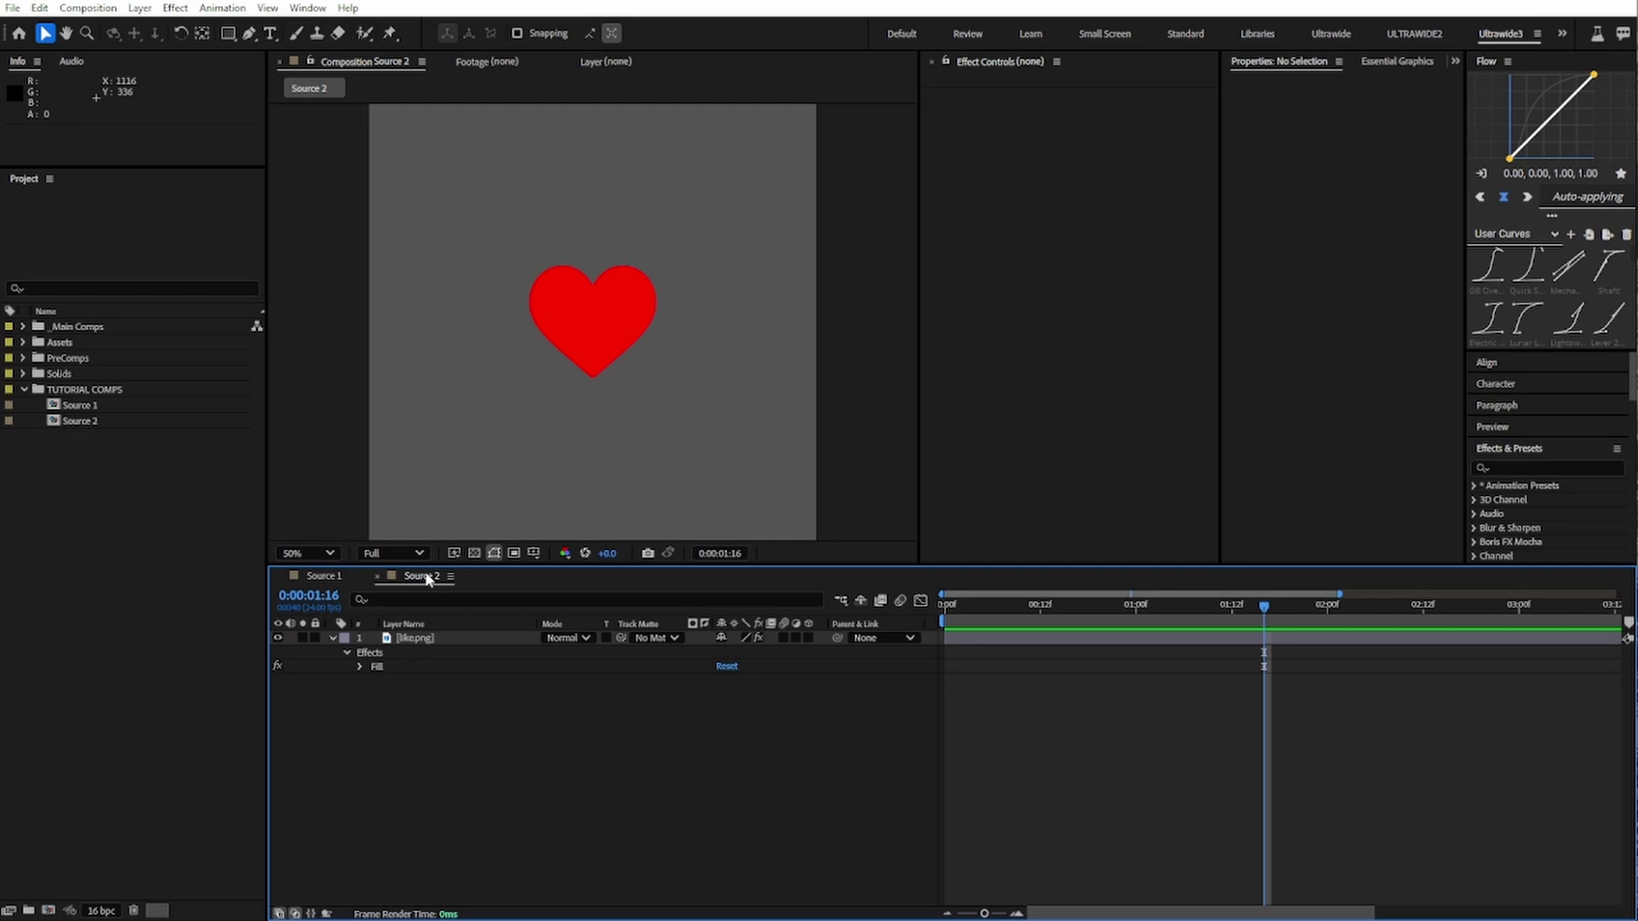
drag(51, 410, 41, 912)
click(85, 436)
key(Return)
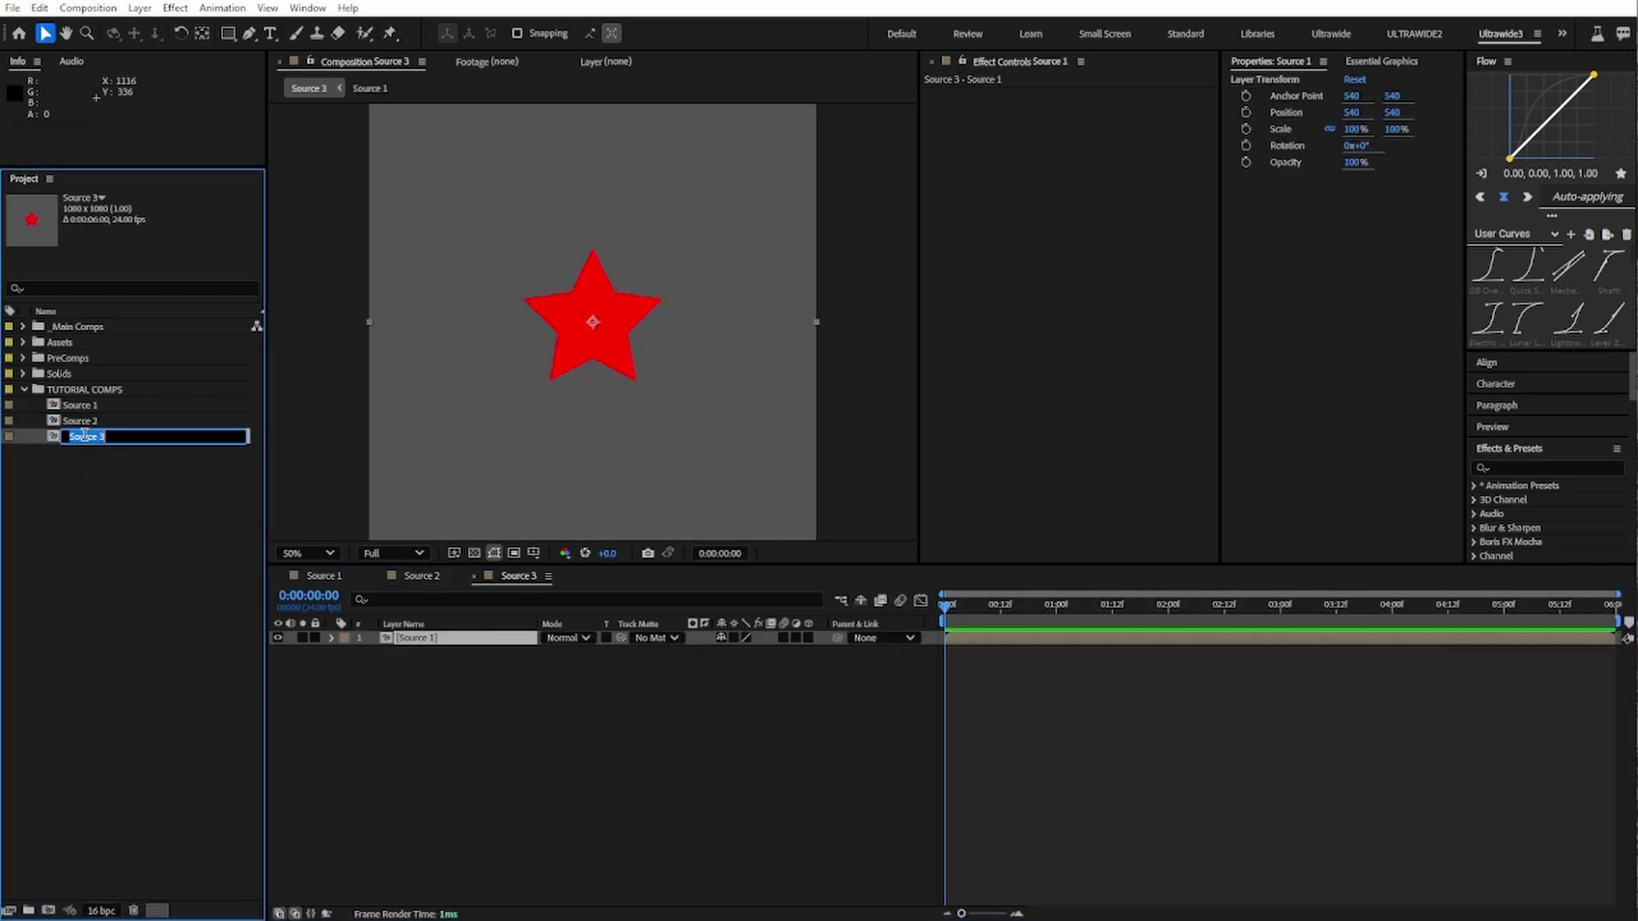
text(SDF1)
key(Return)
Step: Add a full-size white solid to SDF1 and place it beneath the star layer
click(467, 724)
key(ctrl+y)
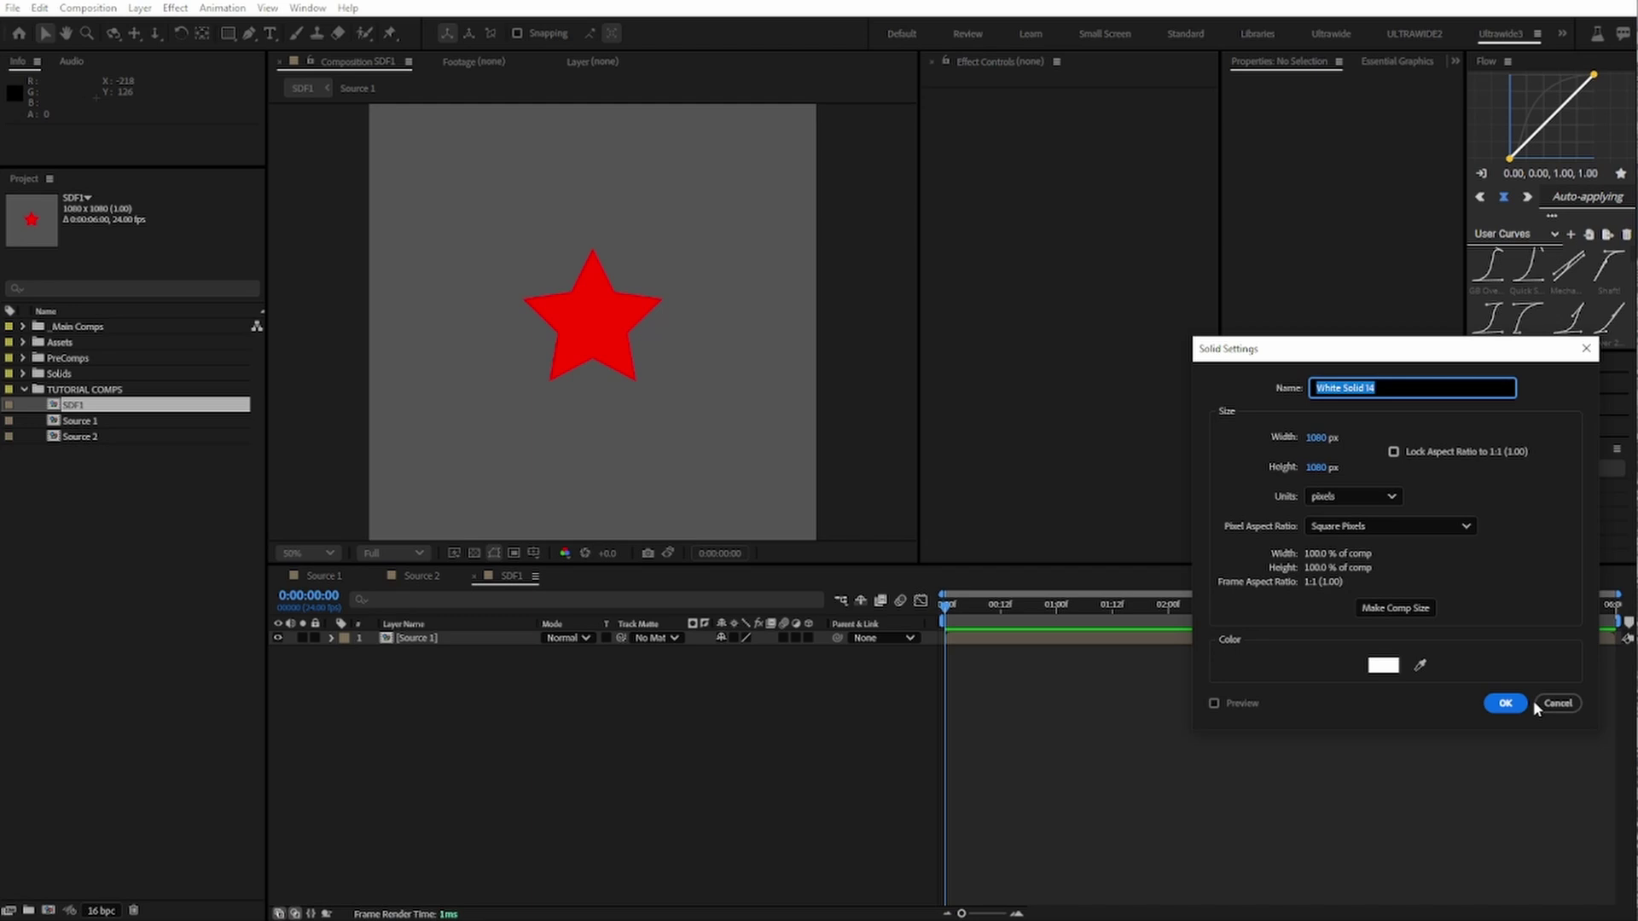
click(1506, 705)
drag(478, 632, 460, 676)
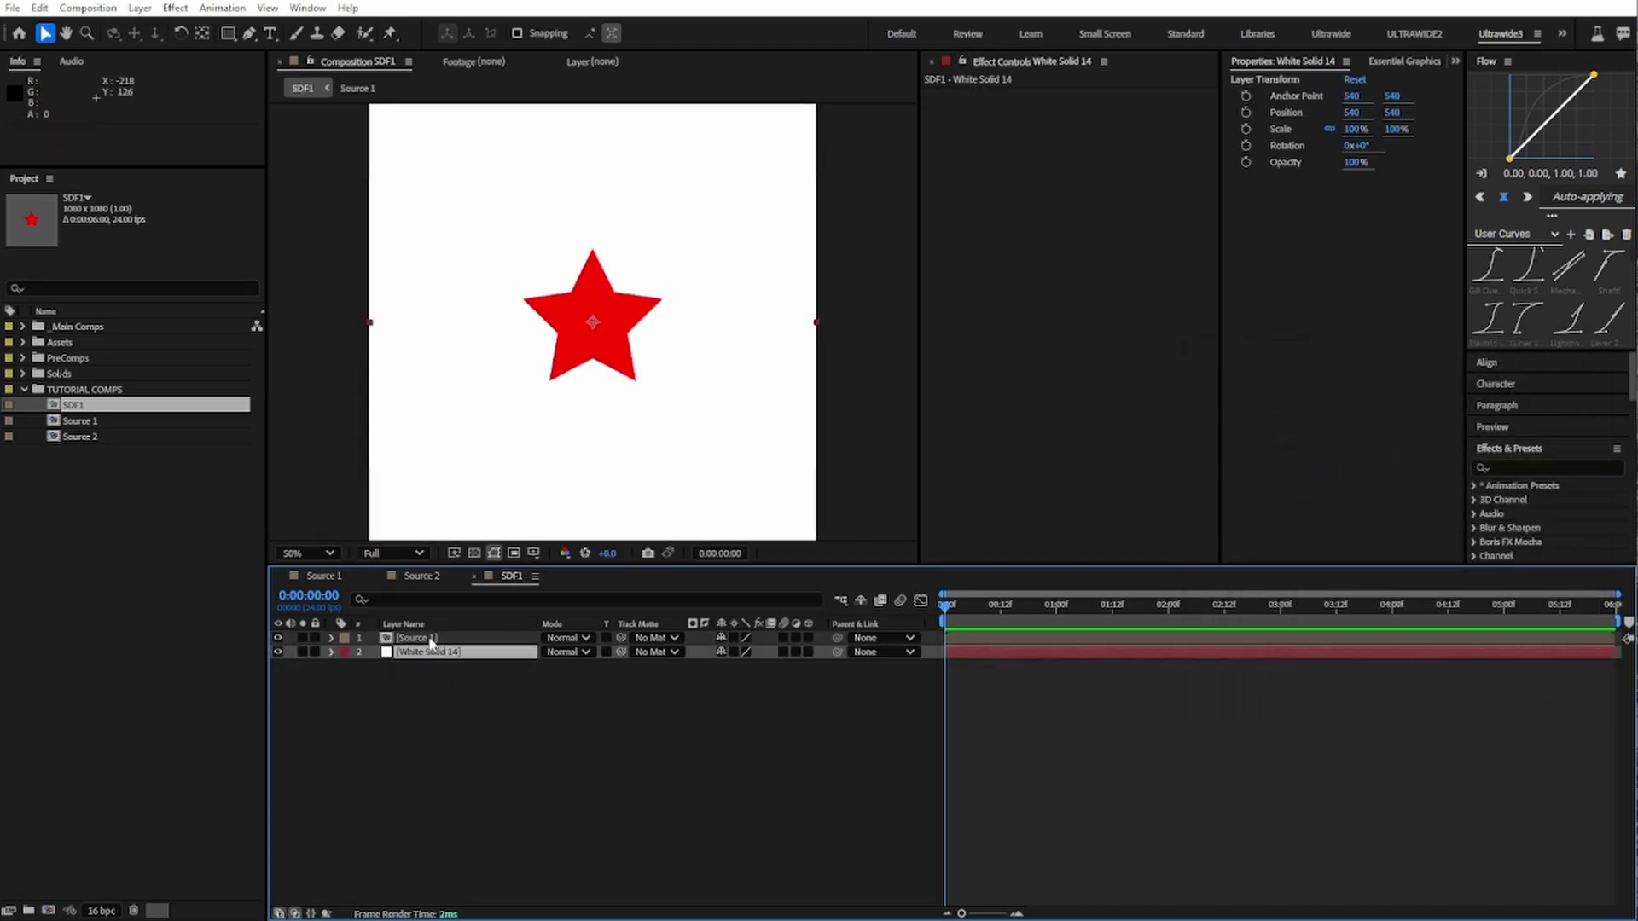
Step: Give the Source 1 star layer Outer Glow and Inner Glow layer styles
click(483, 640)
click(139, 8)
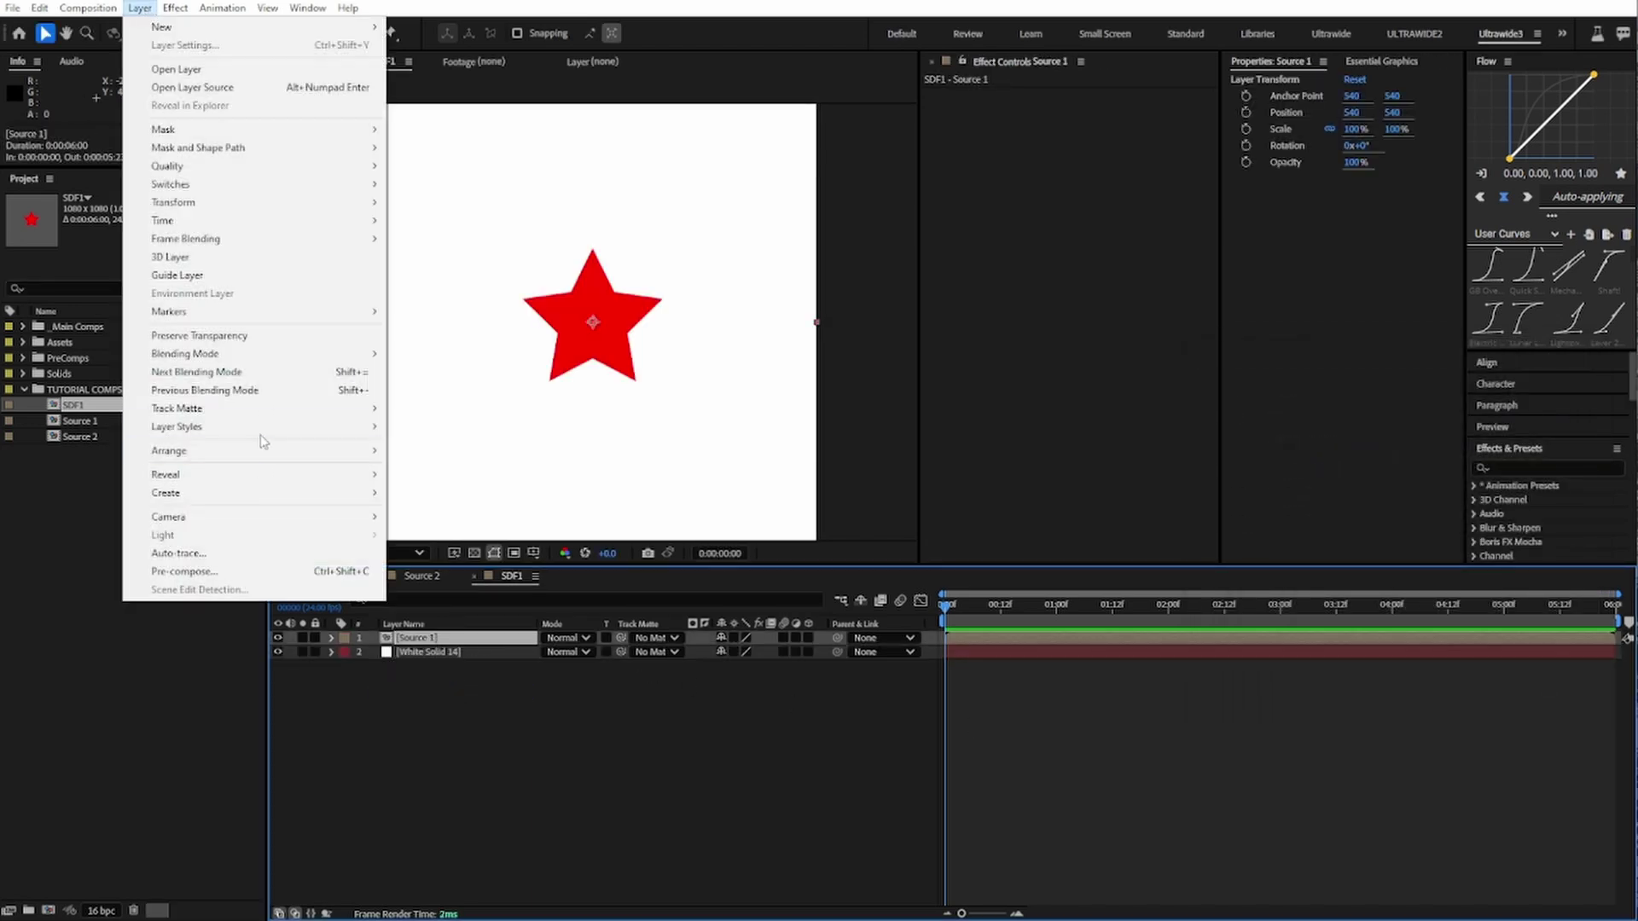
mouse_move(264, 426)
click(462, 521)
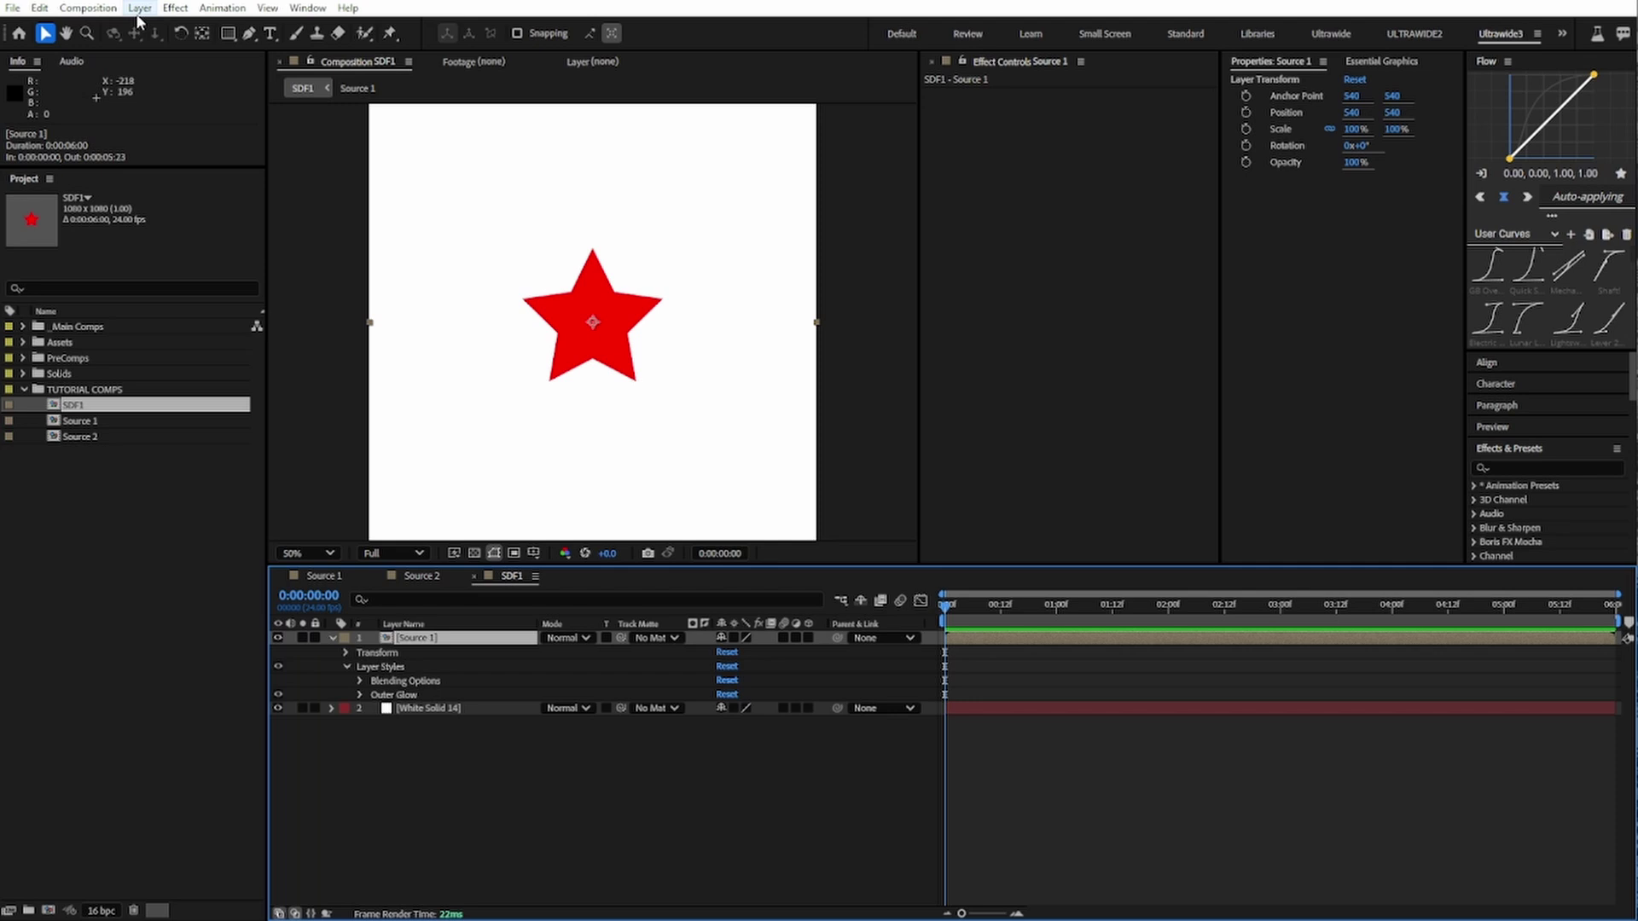
click(139, 8)
mouse_move(275, 426)
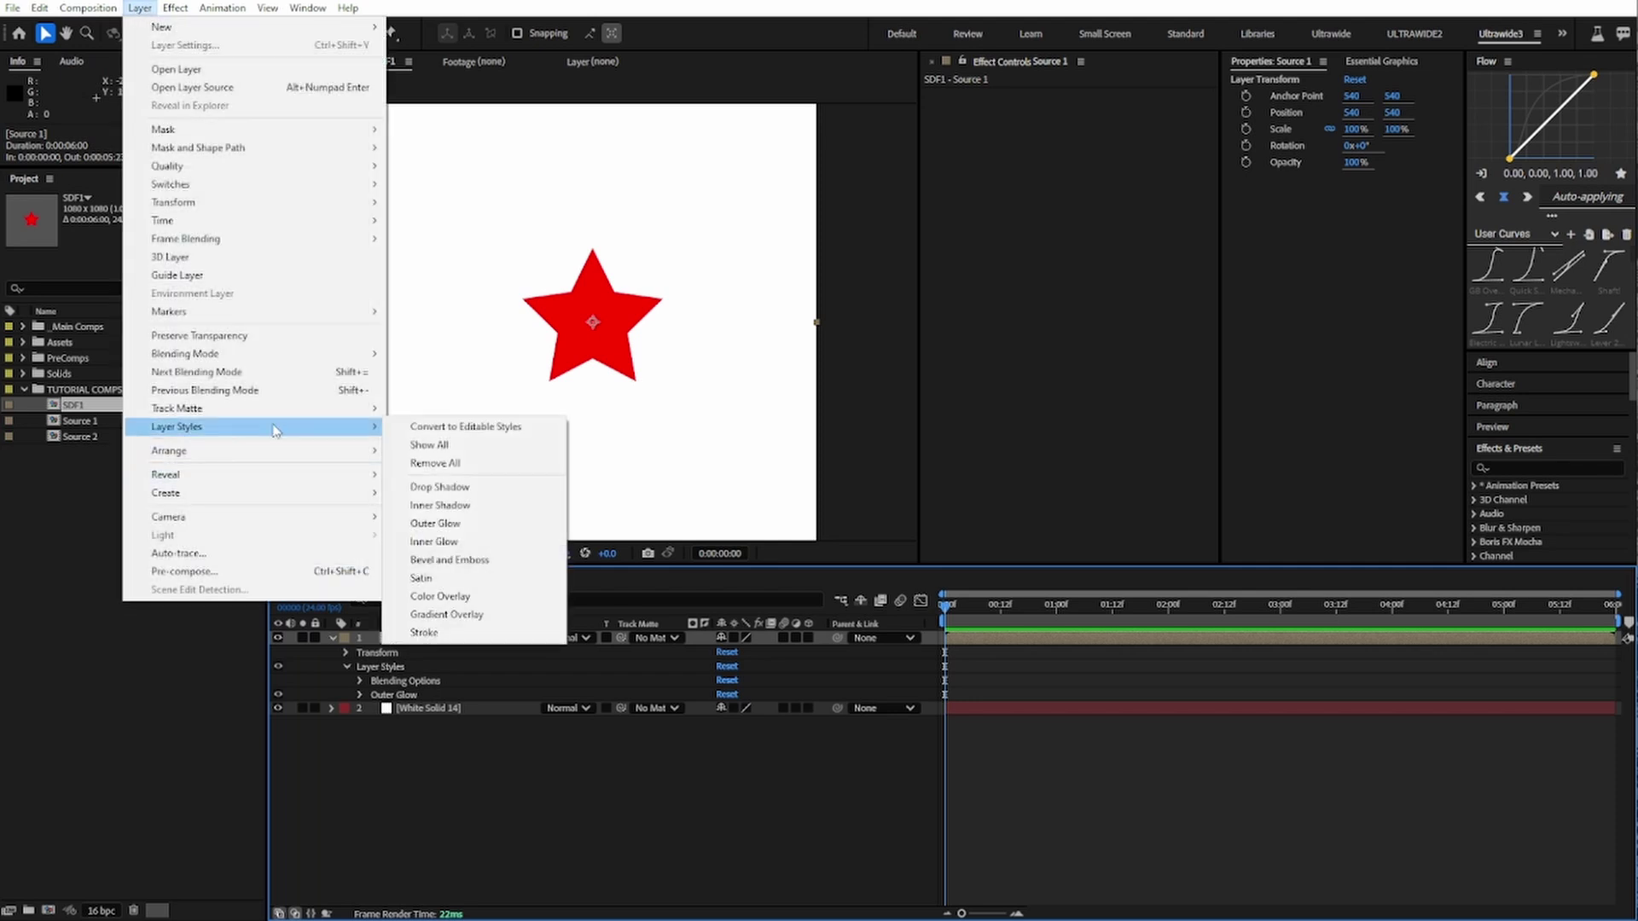
click(459, 546)
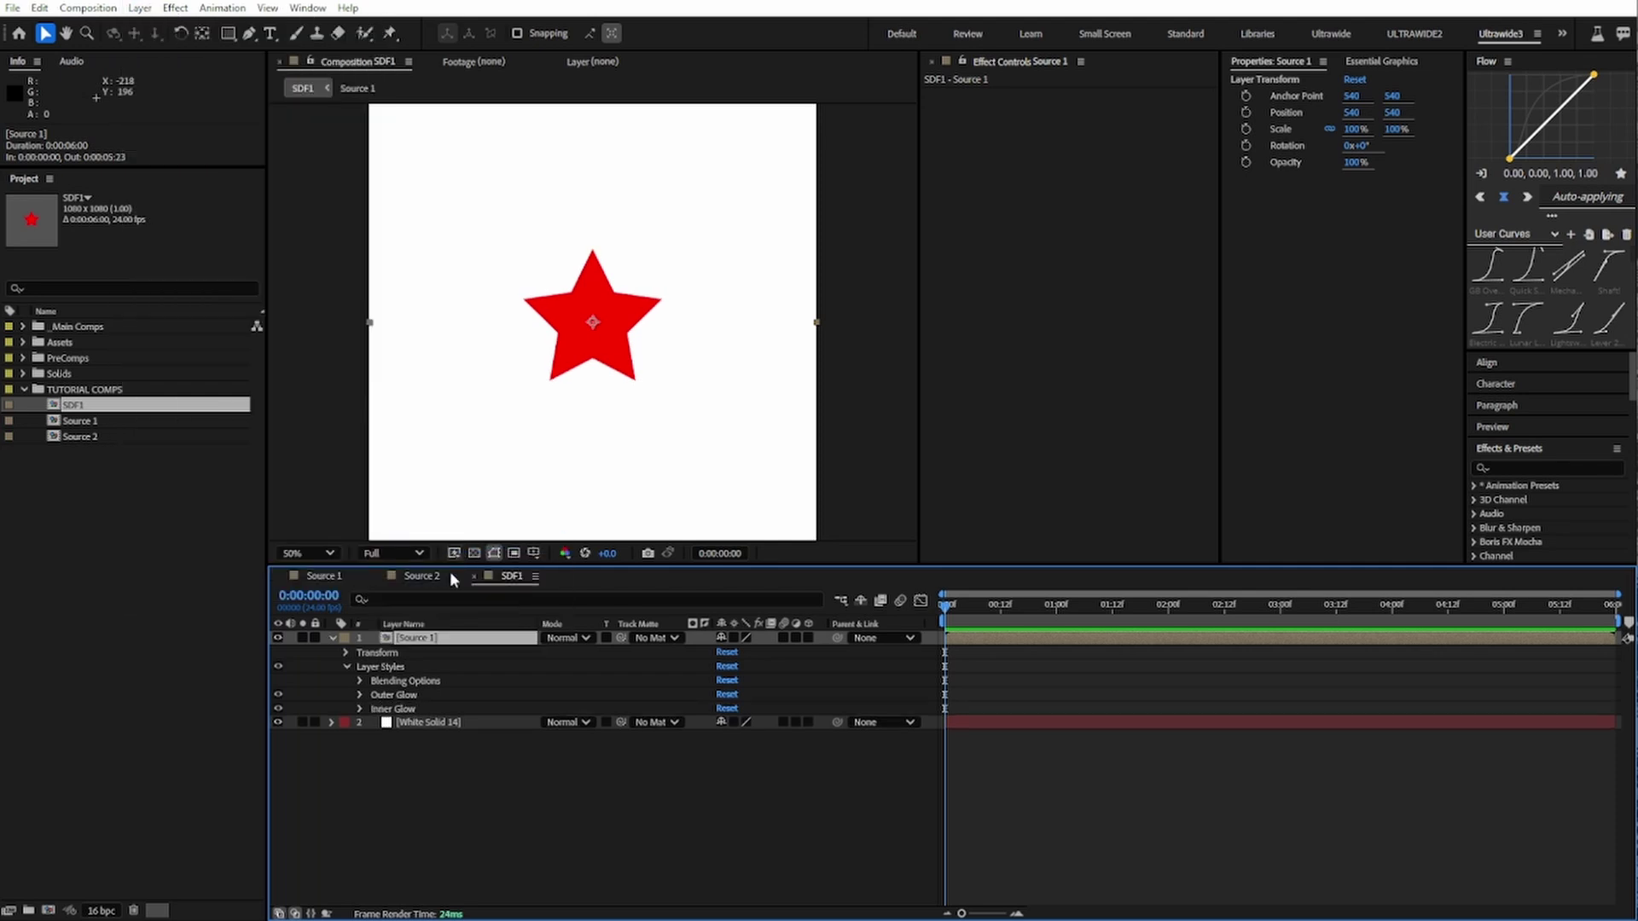
Step: Set the Outer Glow technique to Precise and turn off the Inner Glow style for now
click(359, 693)
click(768, 805)
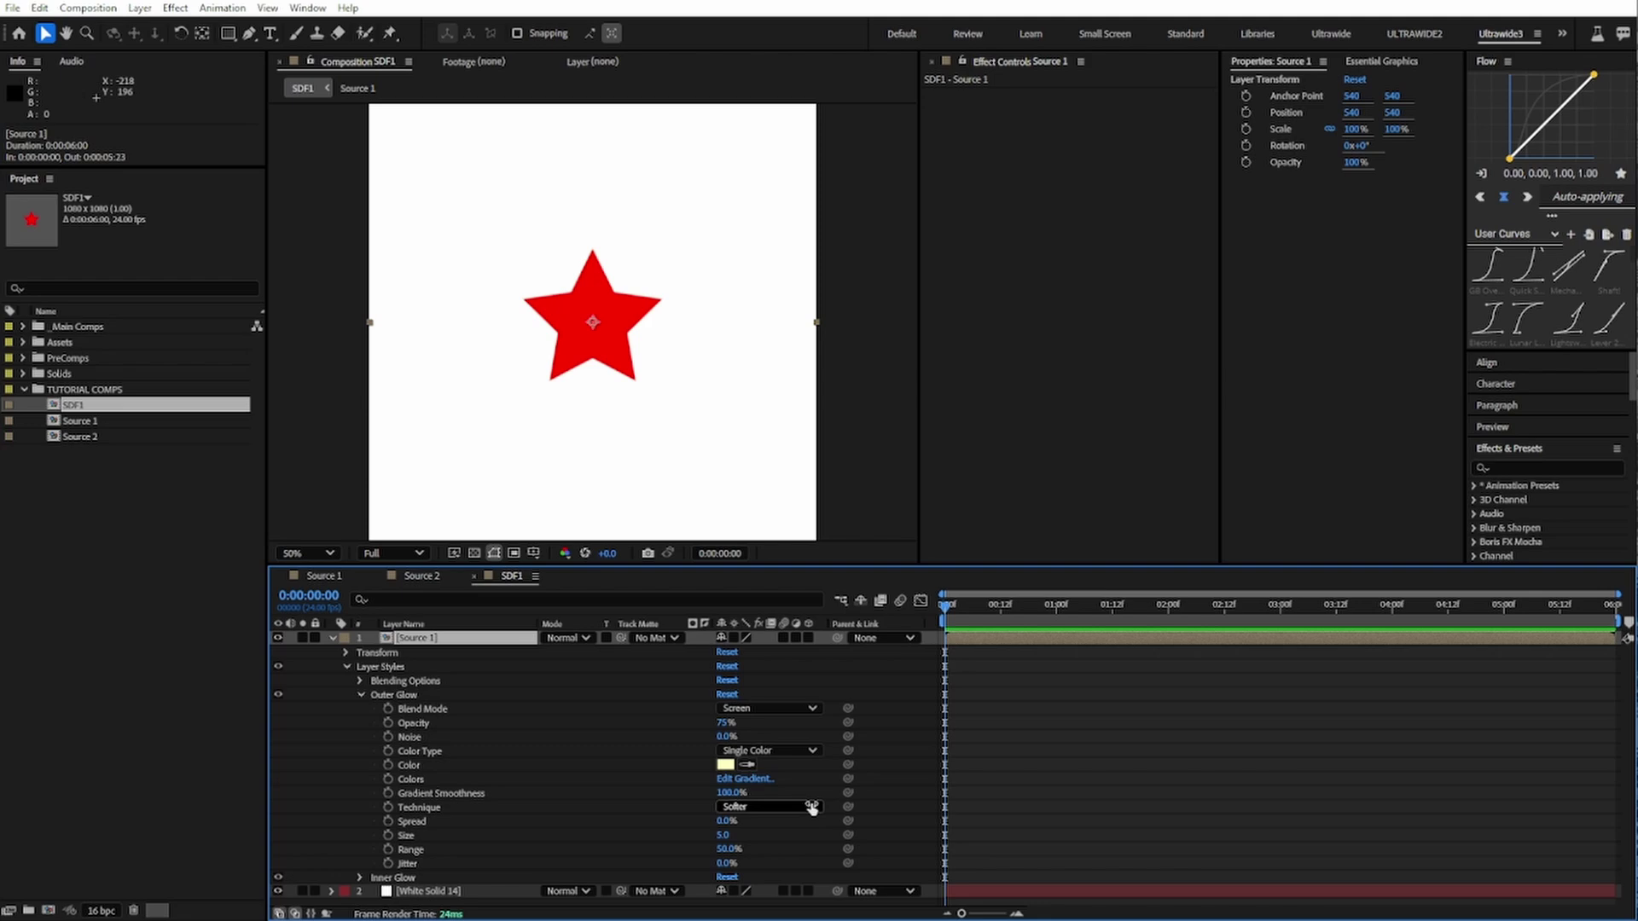
click(783, 847)
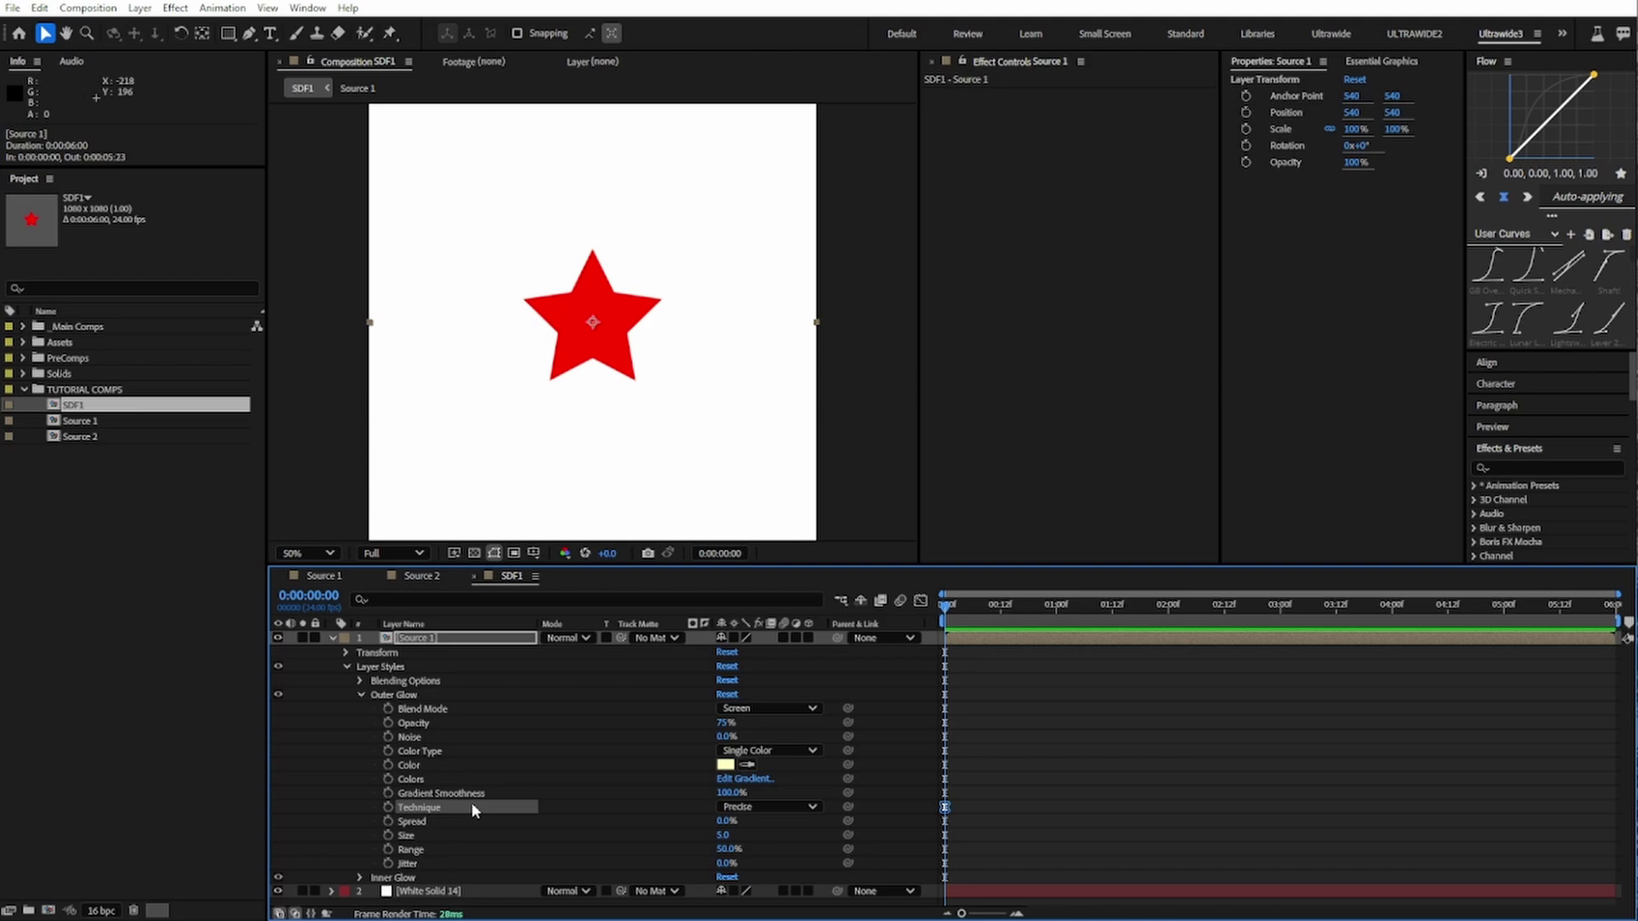
click(360, 695)
click(280, 708)
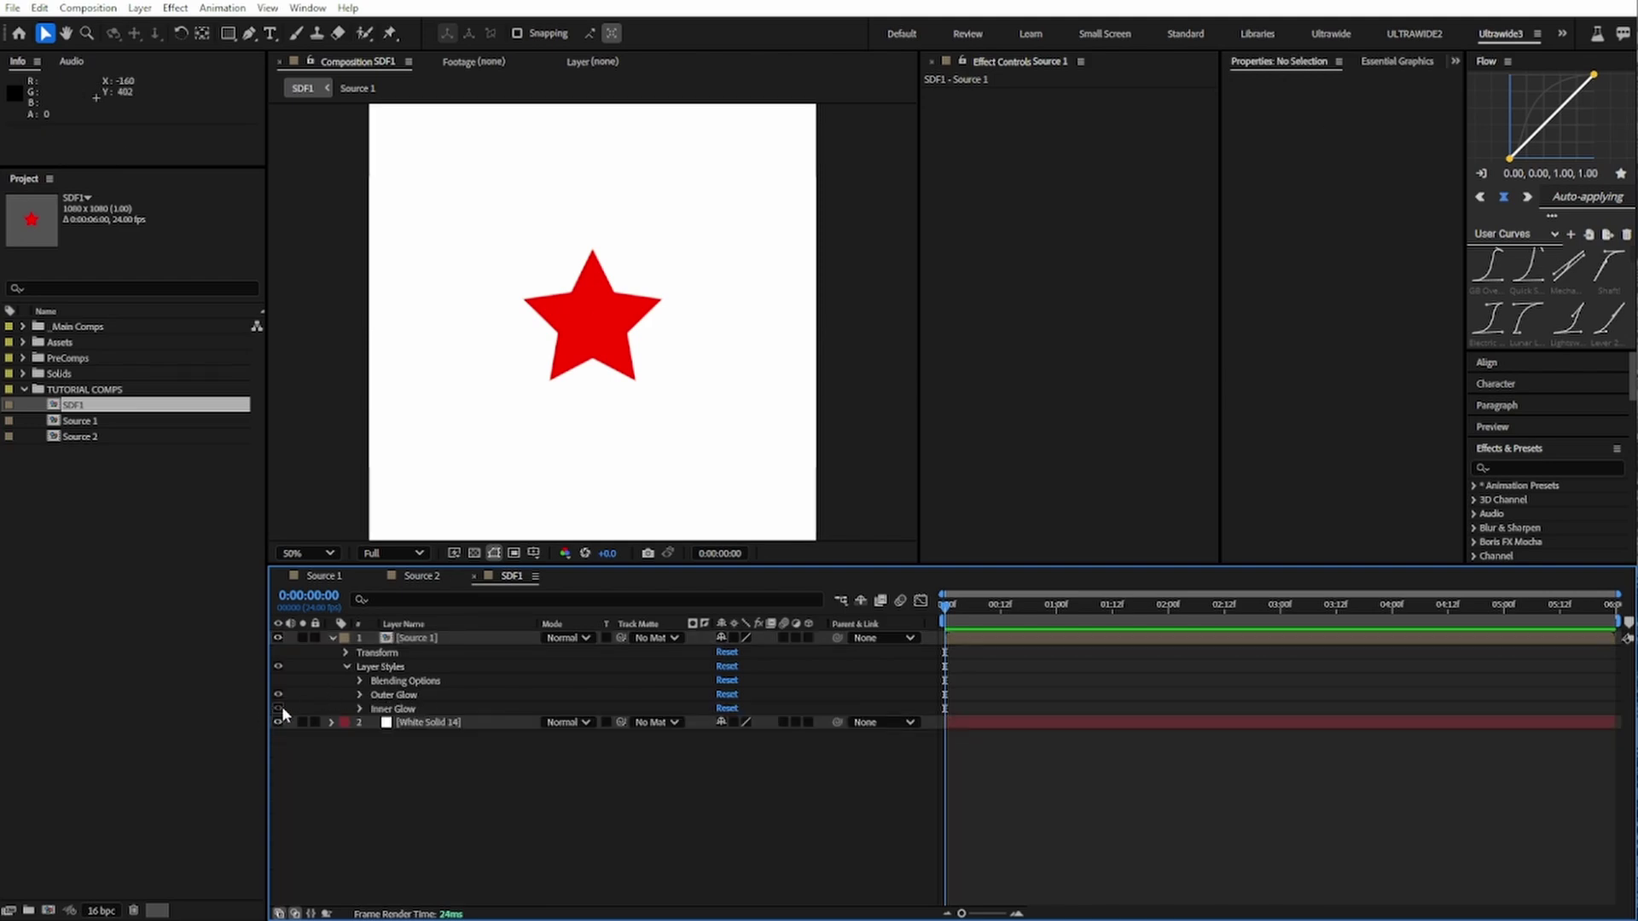
Step: Give Outer Glow Normal blend, 100% opacity, Precise technique, Gradient colour type and size 100
click(359, 694)
click(739, 709)
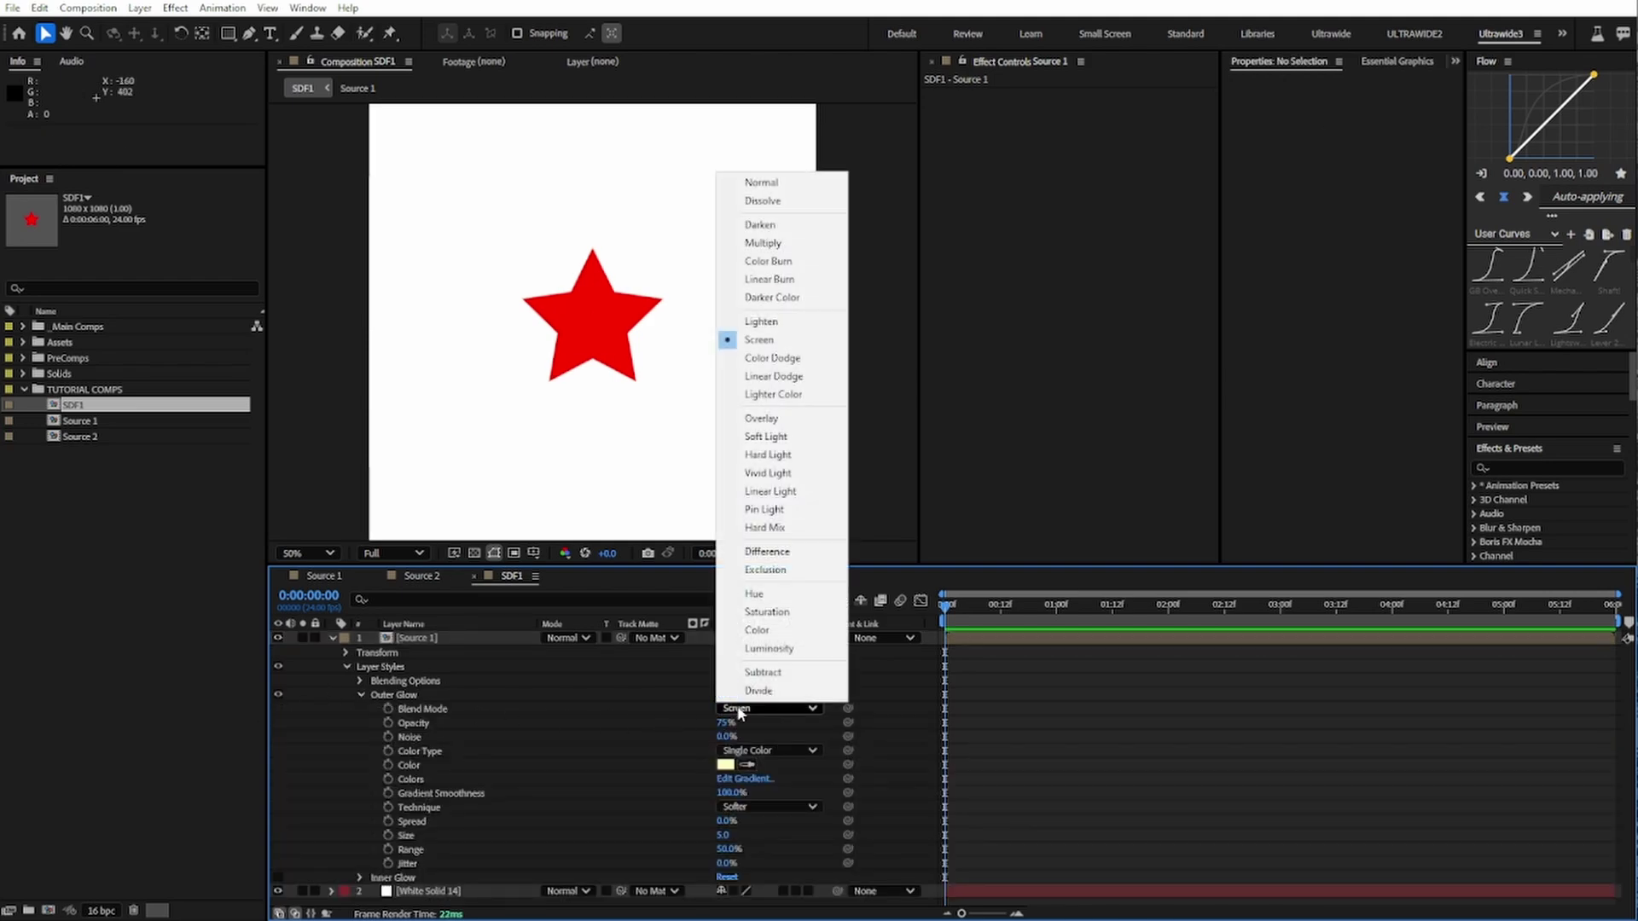
click(762, 181)
drag(725, 723, 819, 727)
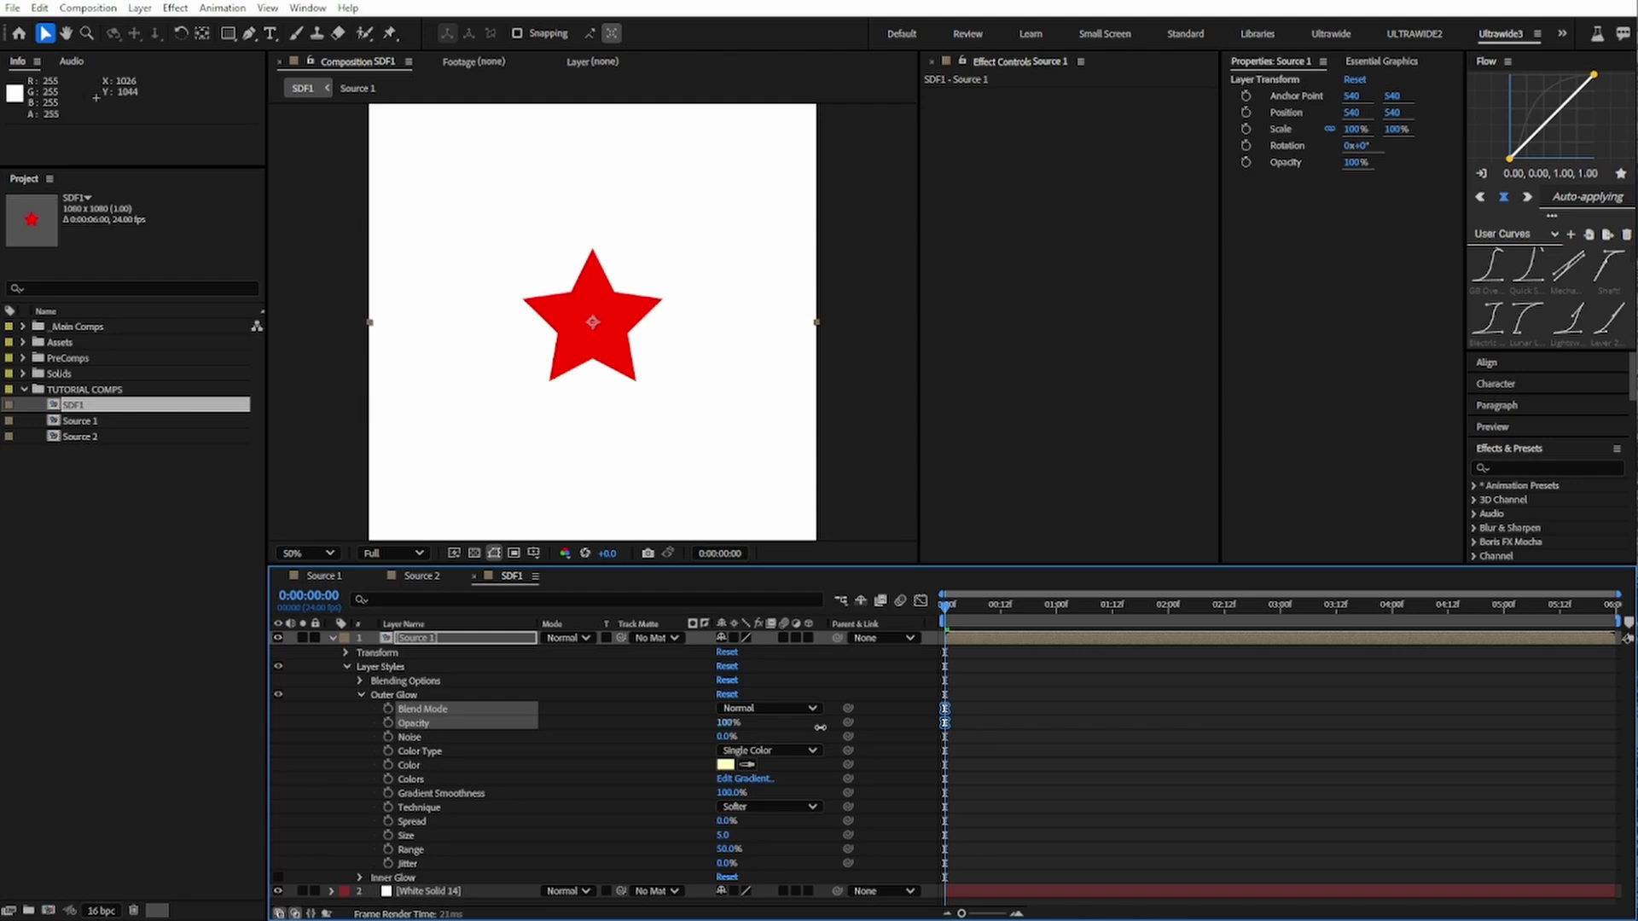
click(768, 806)
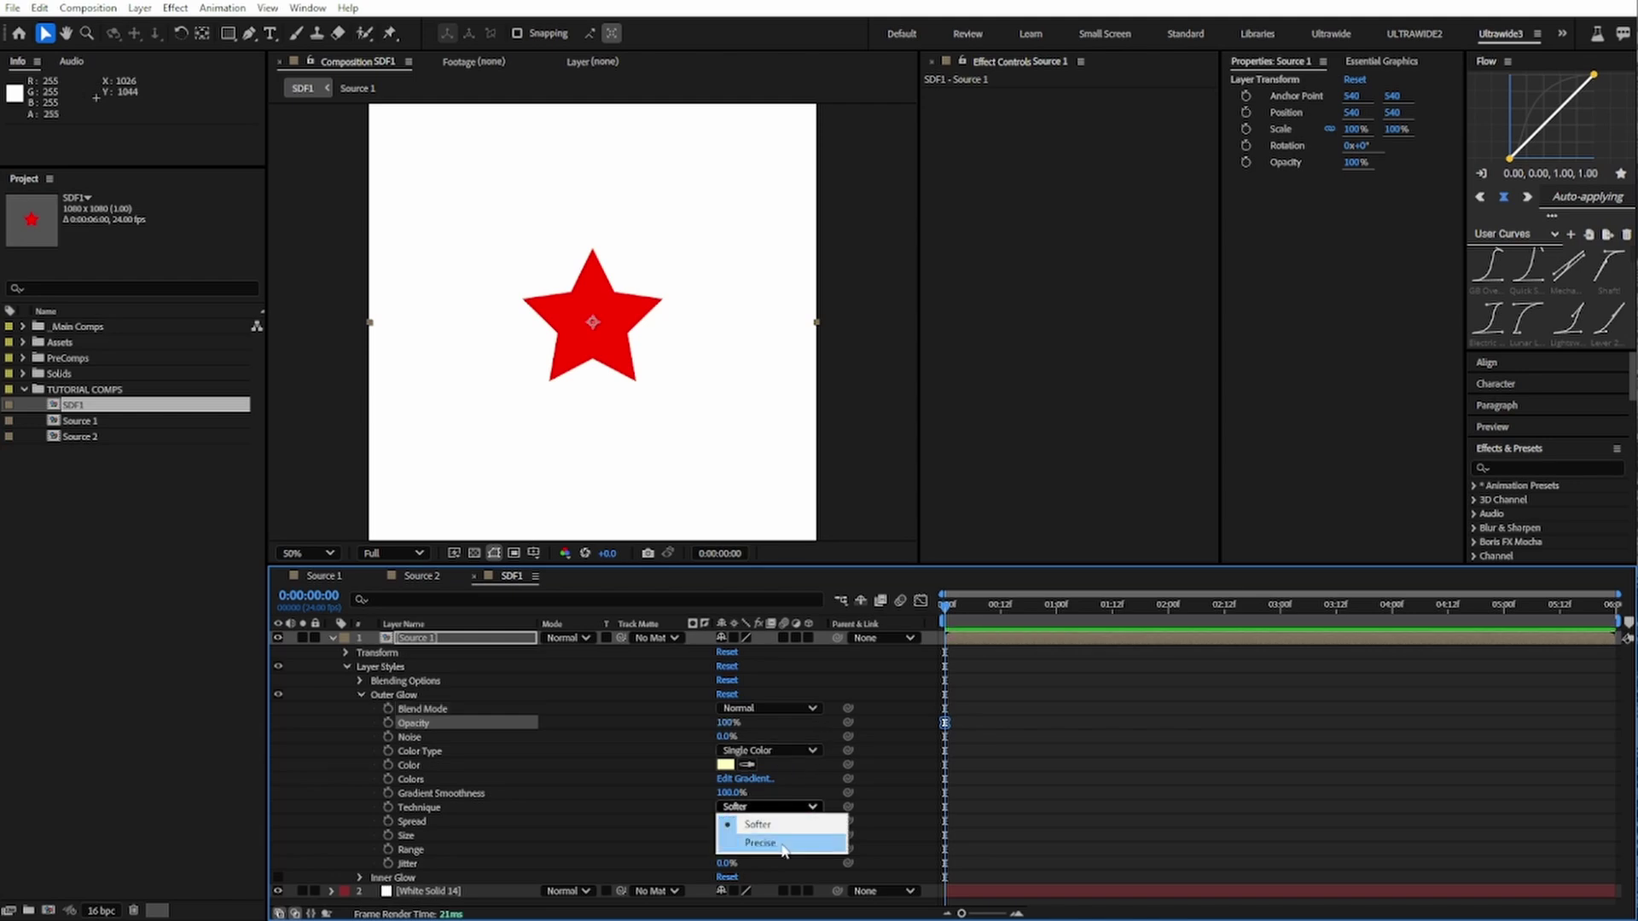
click(760, 842)
click(772, 751)
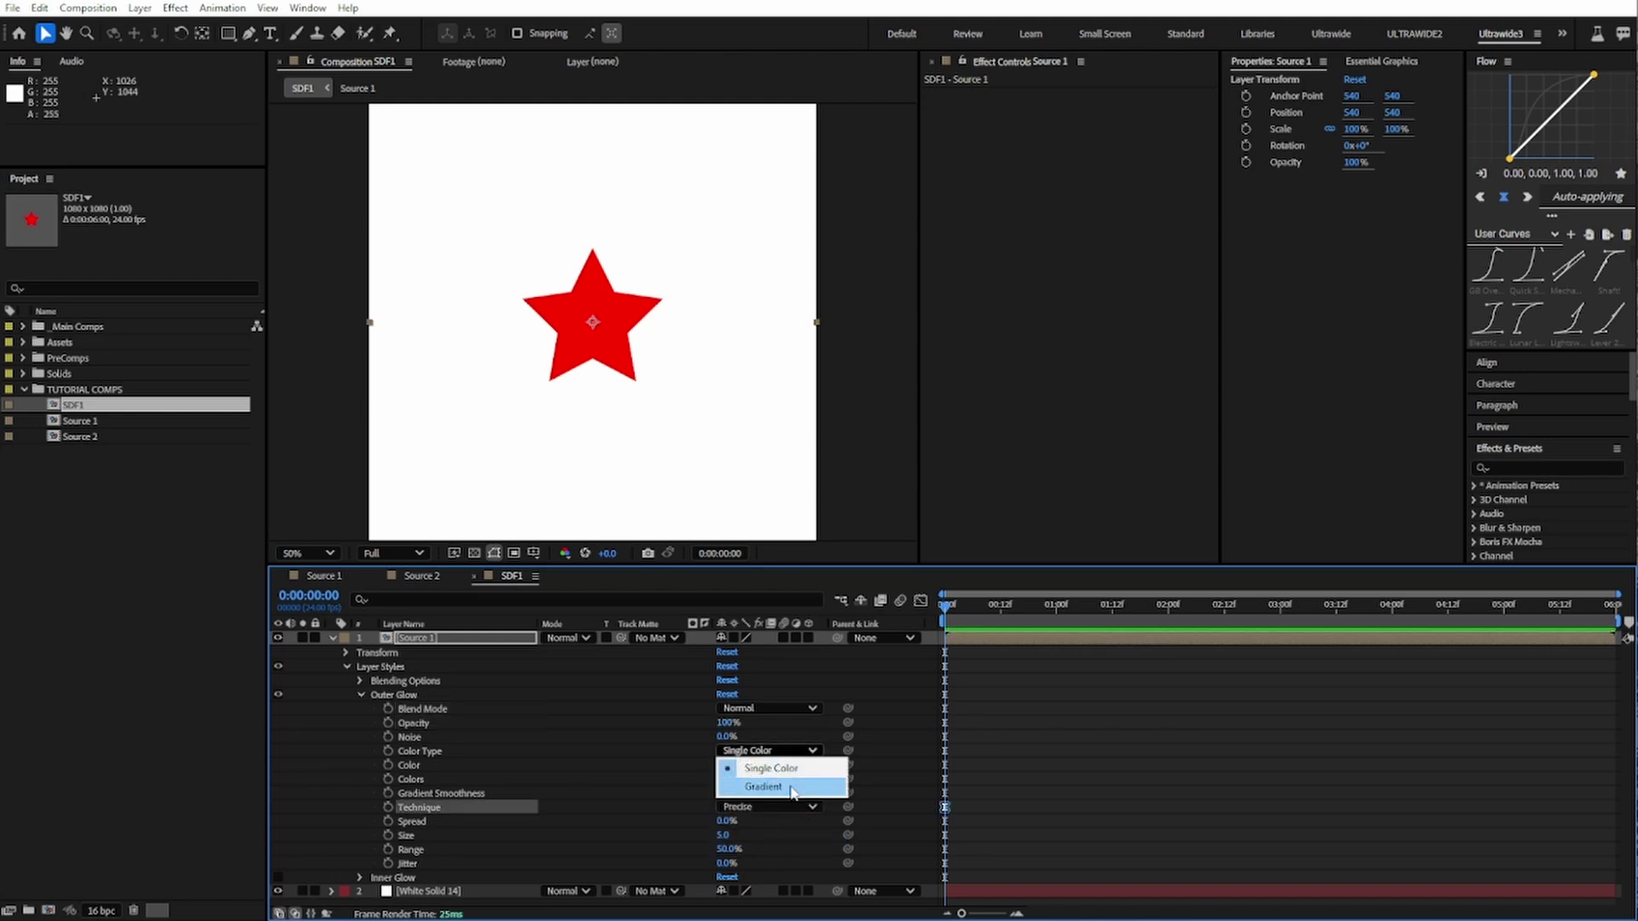
click(792, 787)
drag(727, 836, 801, 838)
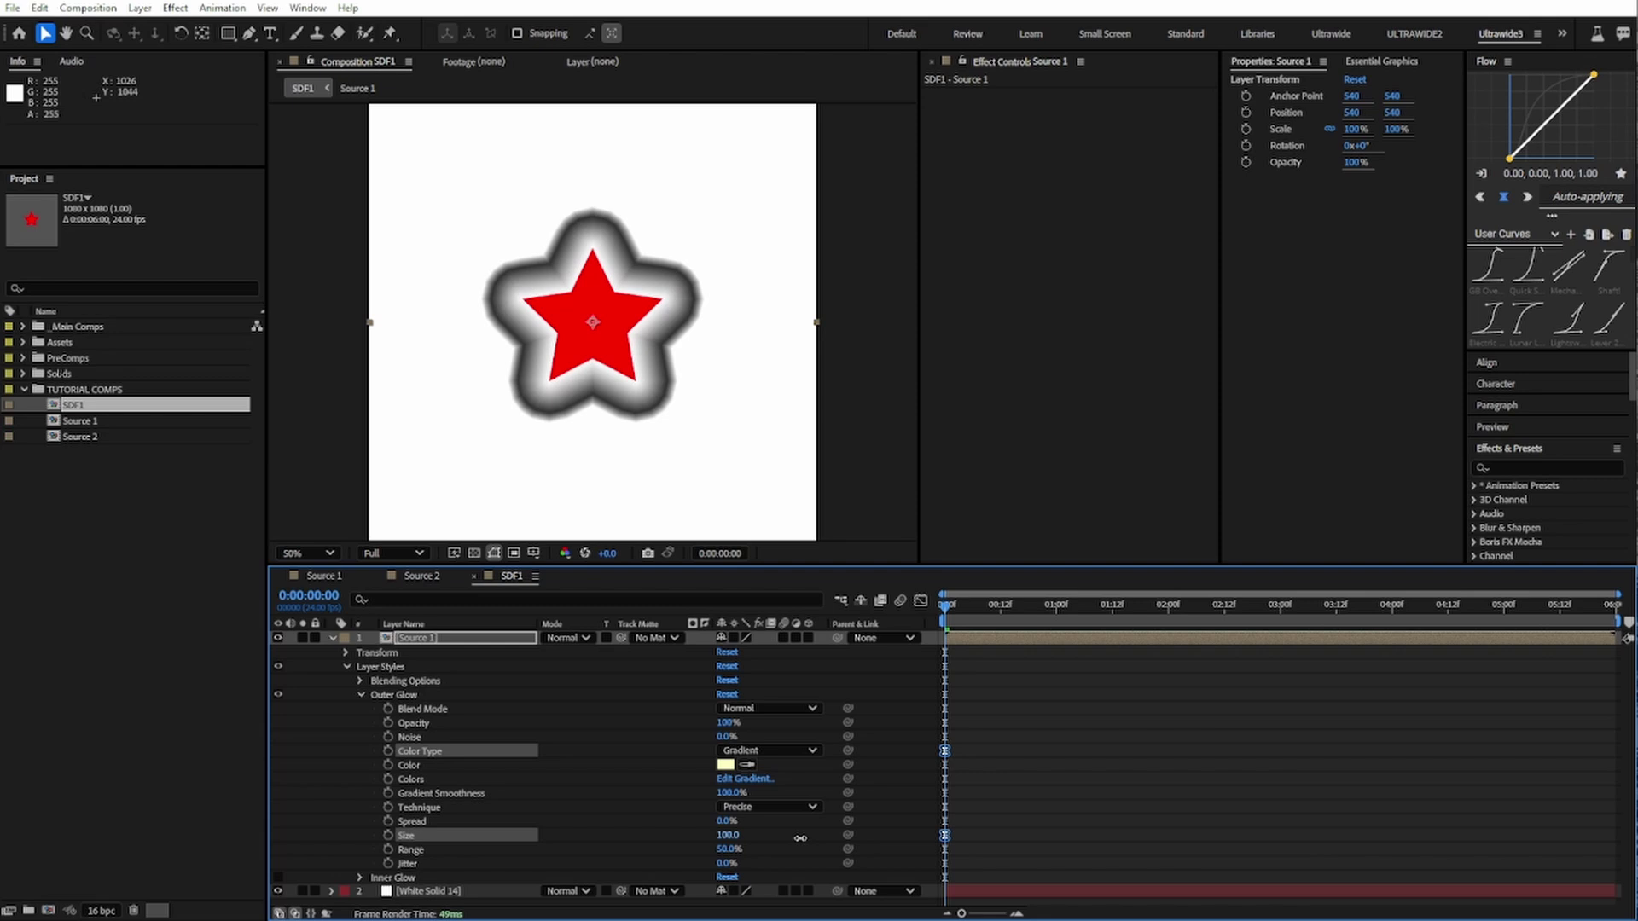
Step: Edit the Outer Glow gradient from 50% grey on the left stop to white on the right
click(745, 779)
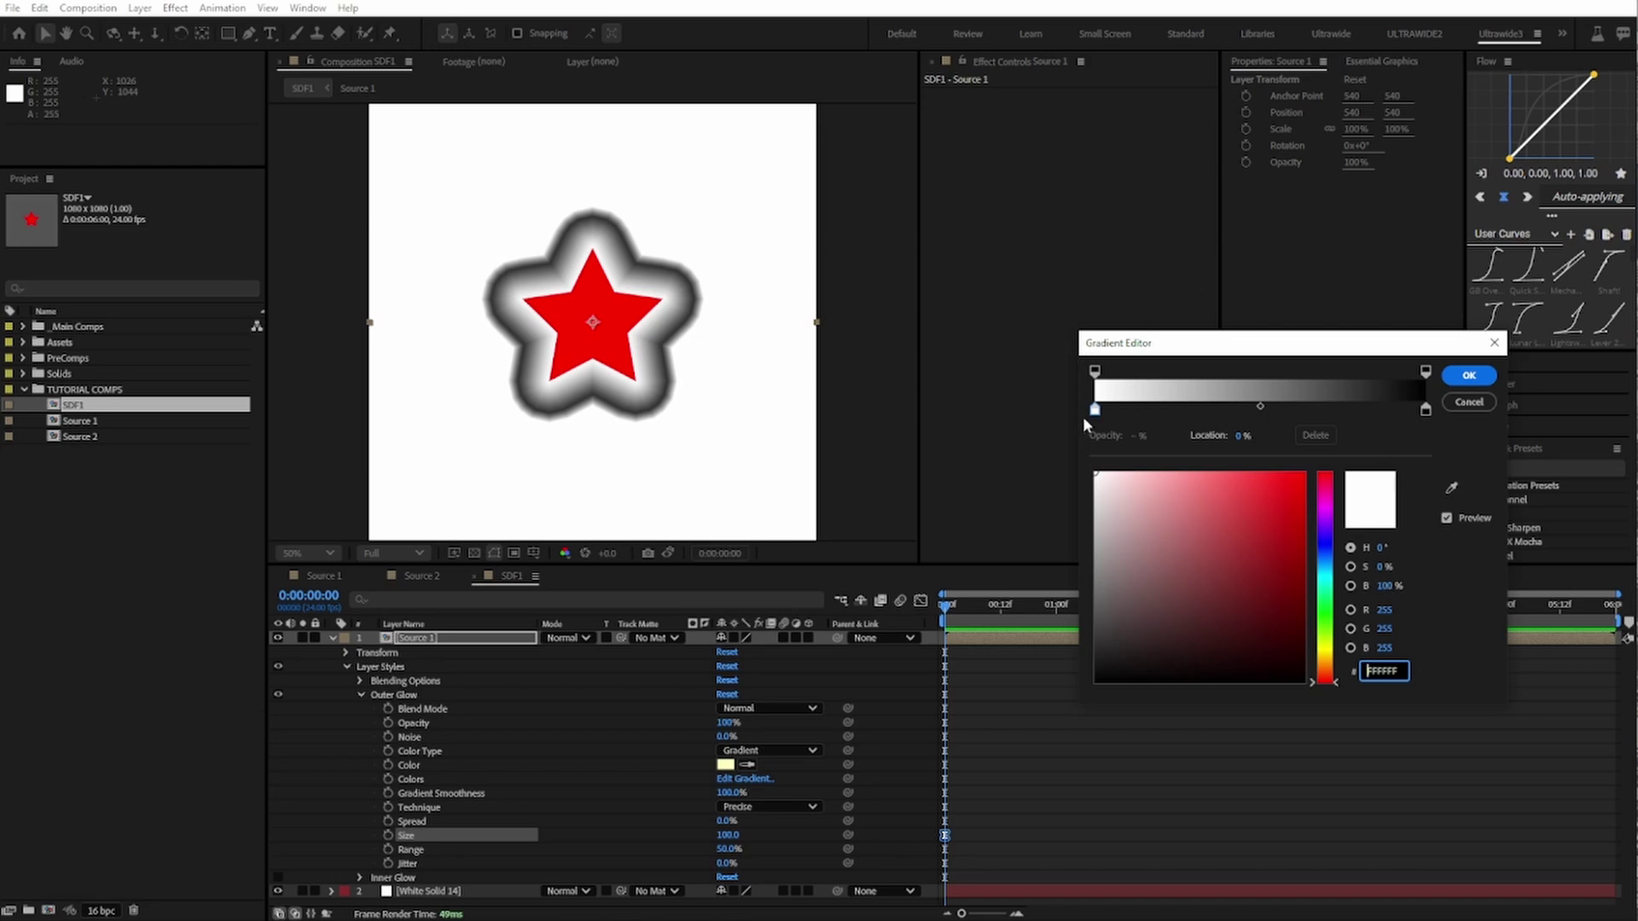
click(1387, 586)
text(50)
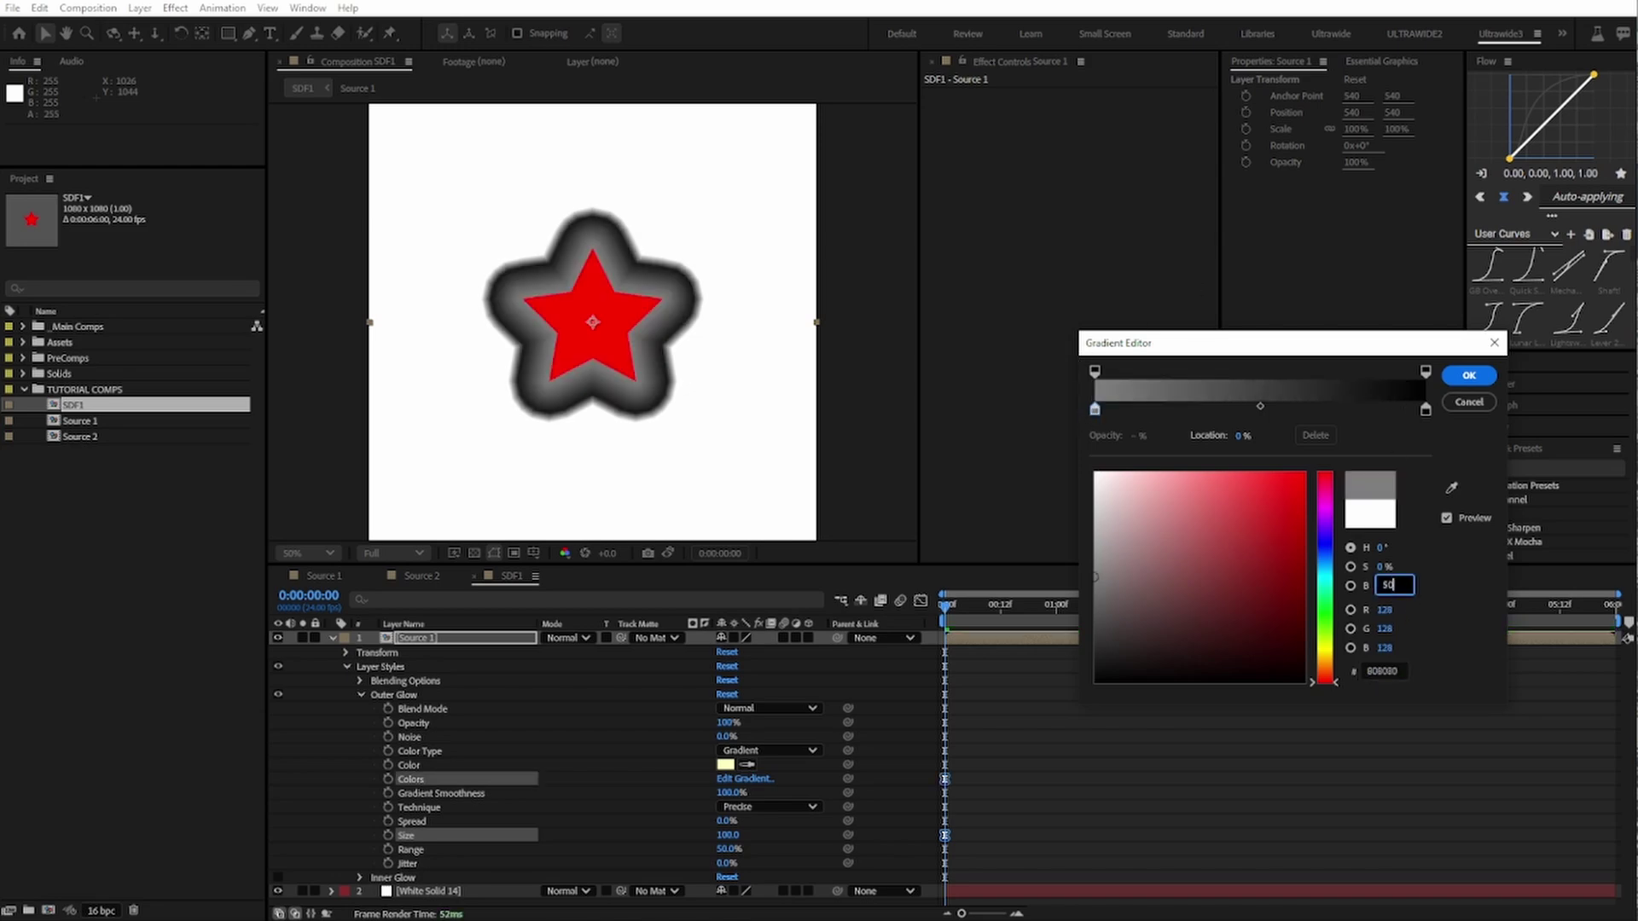
click(1425, 412)
click(1216, 553)
drag(1217, 553, 995, 446)
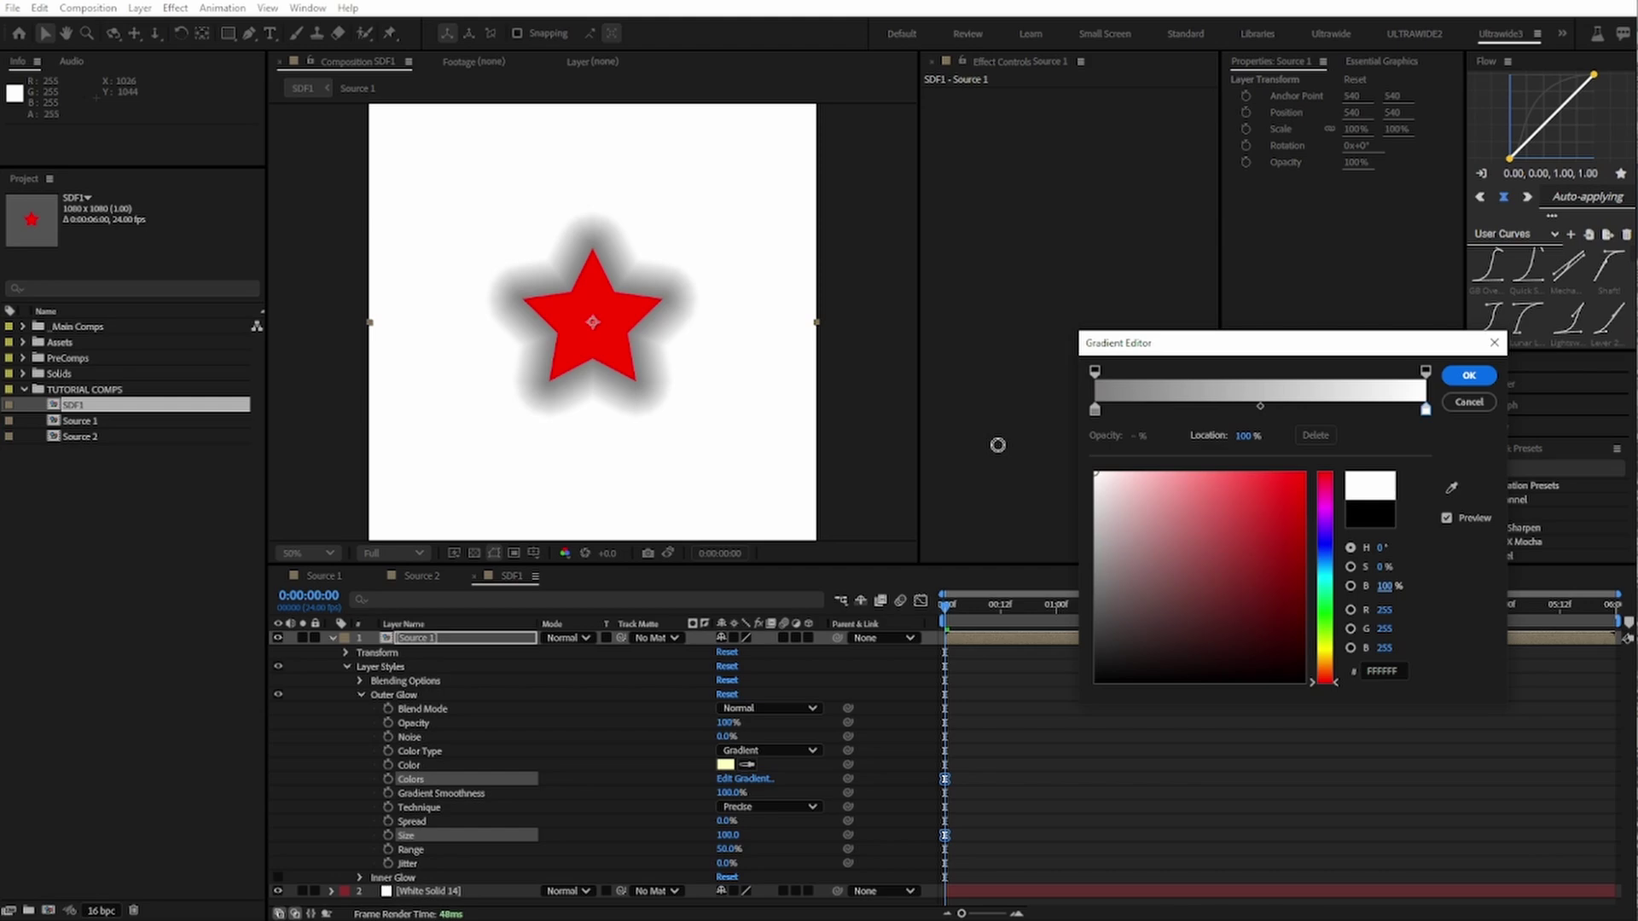
click(1453, 373)
Step: Set Inner Glow to Normal blend, 100% opacity, Precise technique and size 73
click(361, 694)
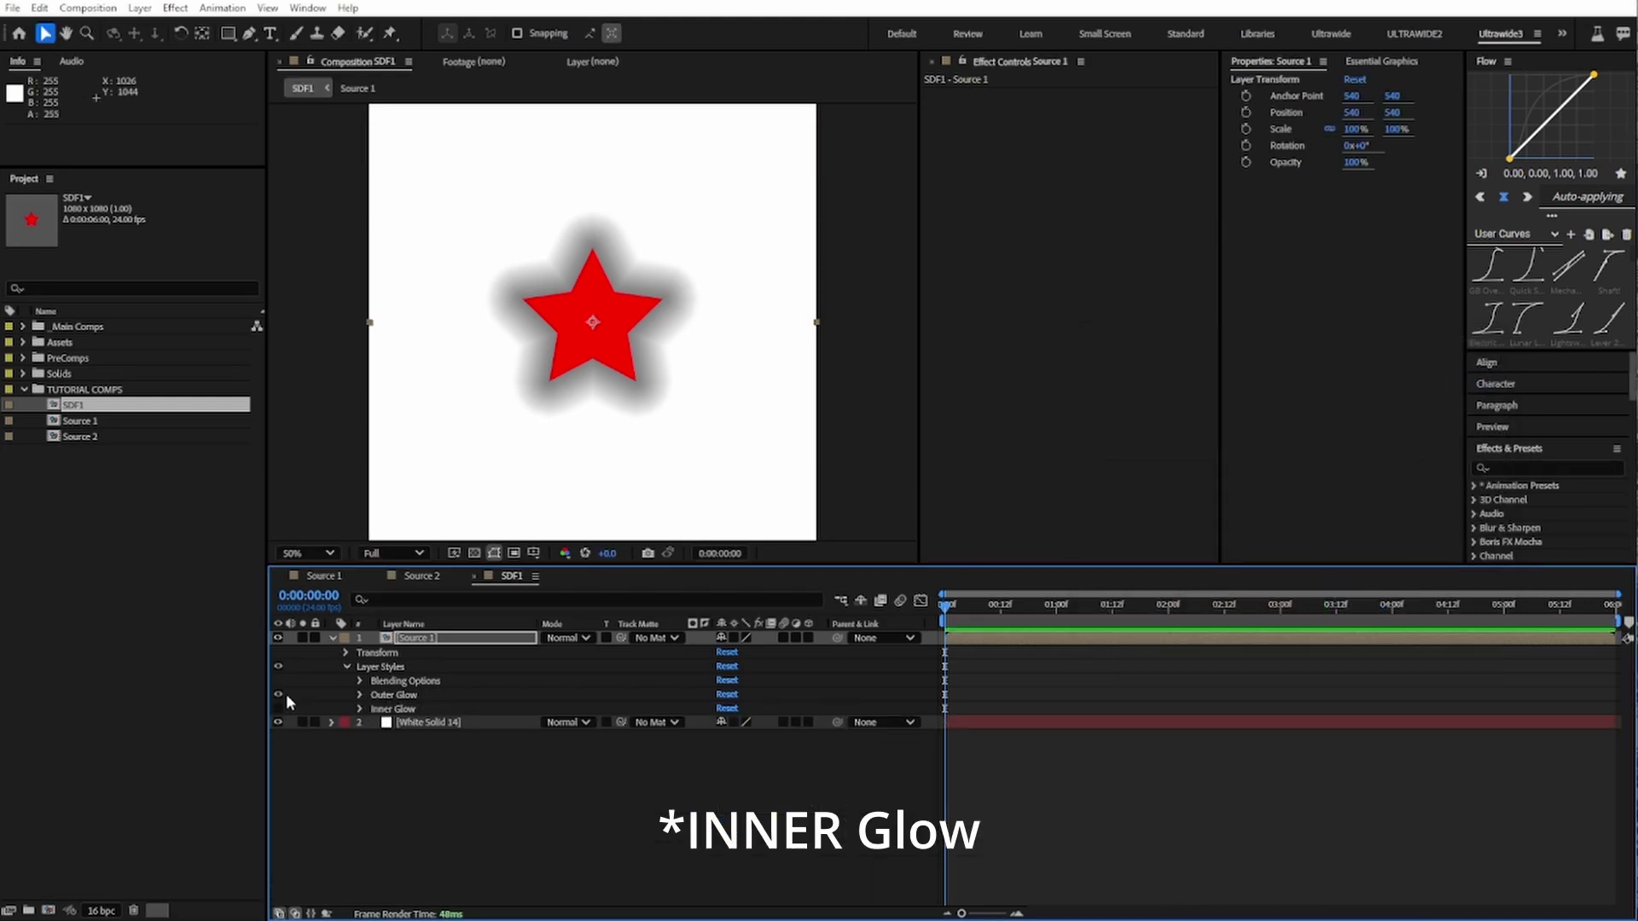
click(361, 708)
click(768, 723)
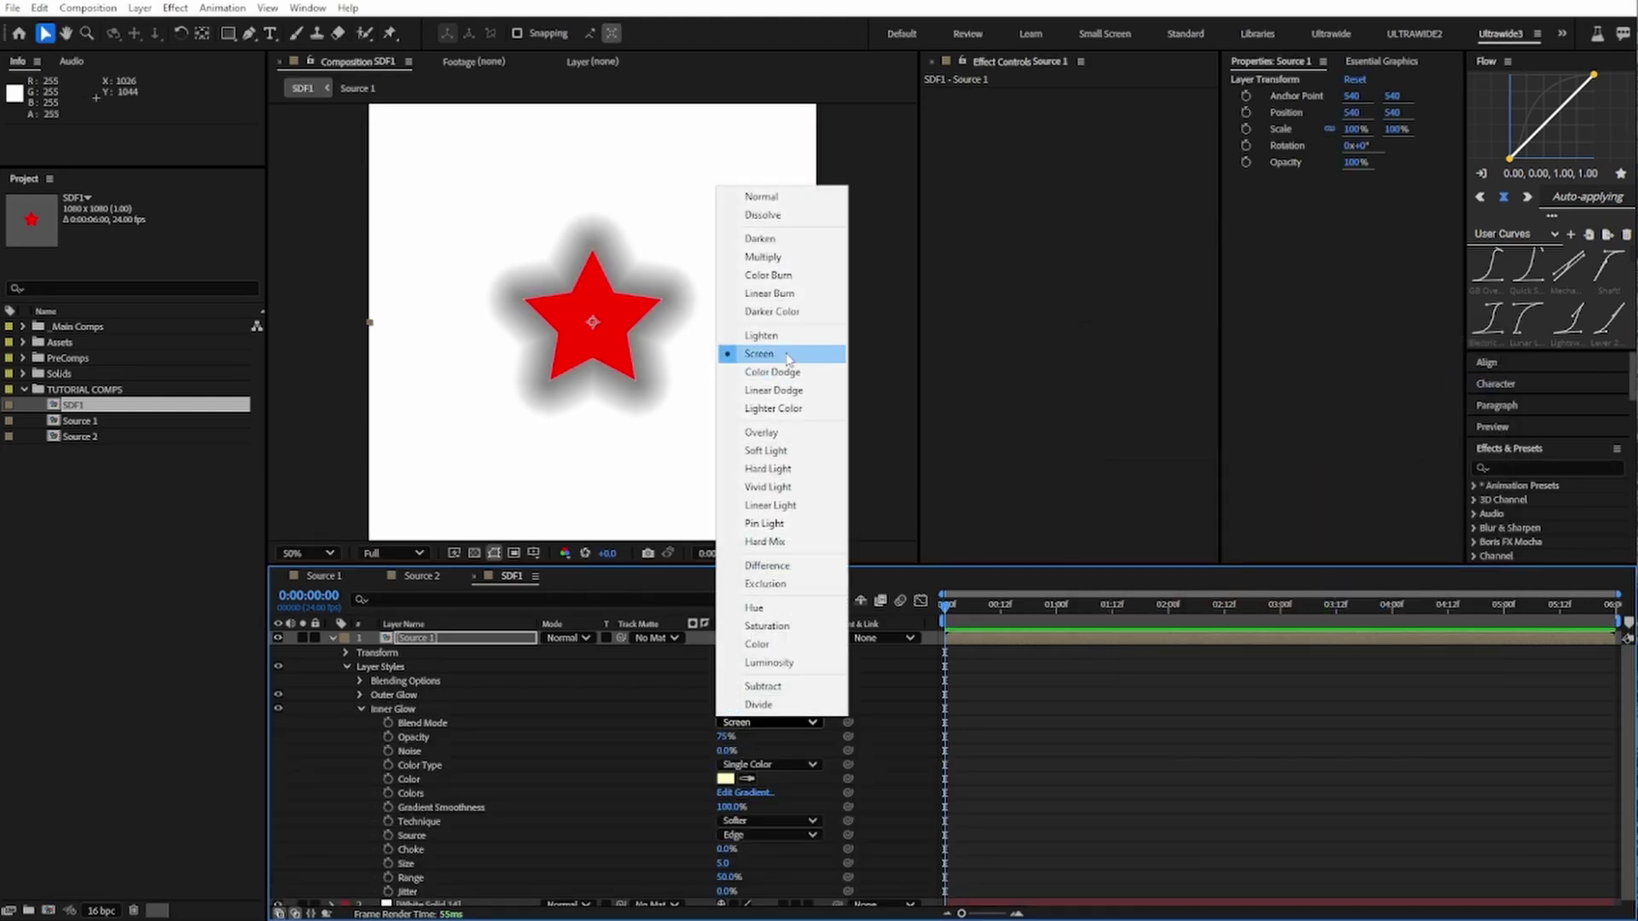
click(762, 196)
drag(725, 736, 866, 734)
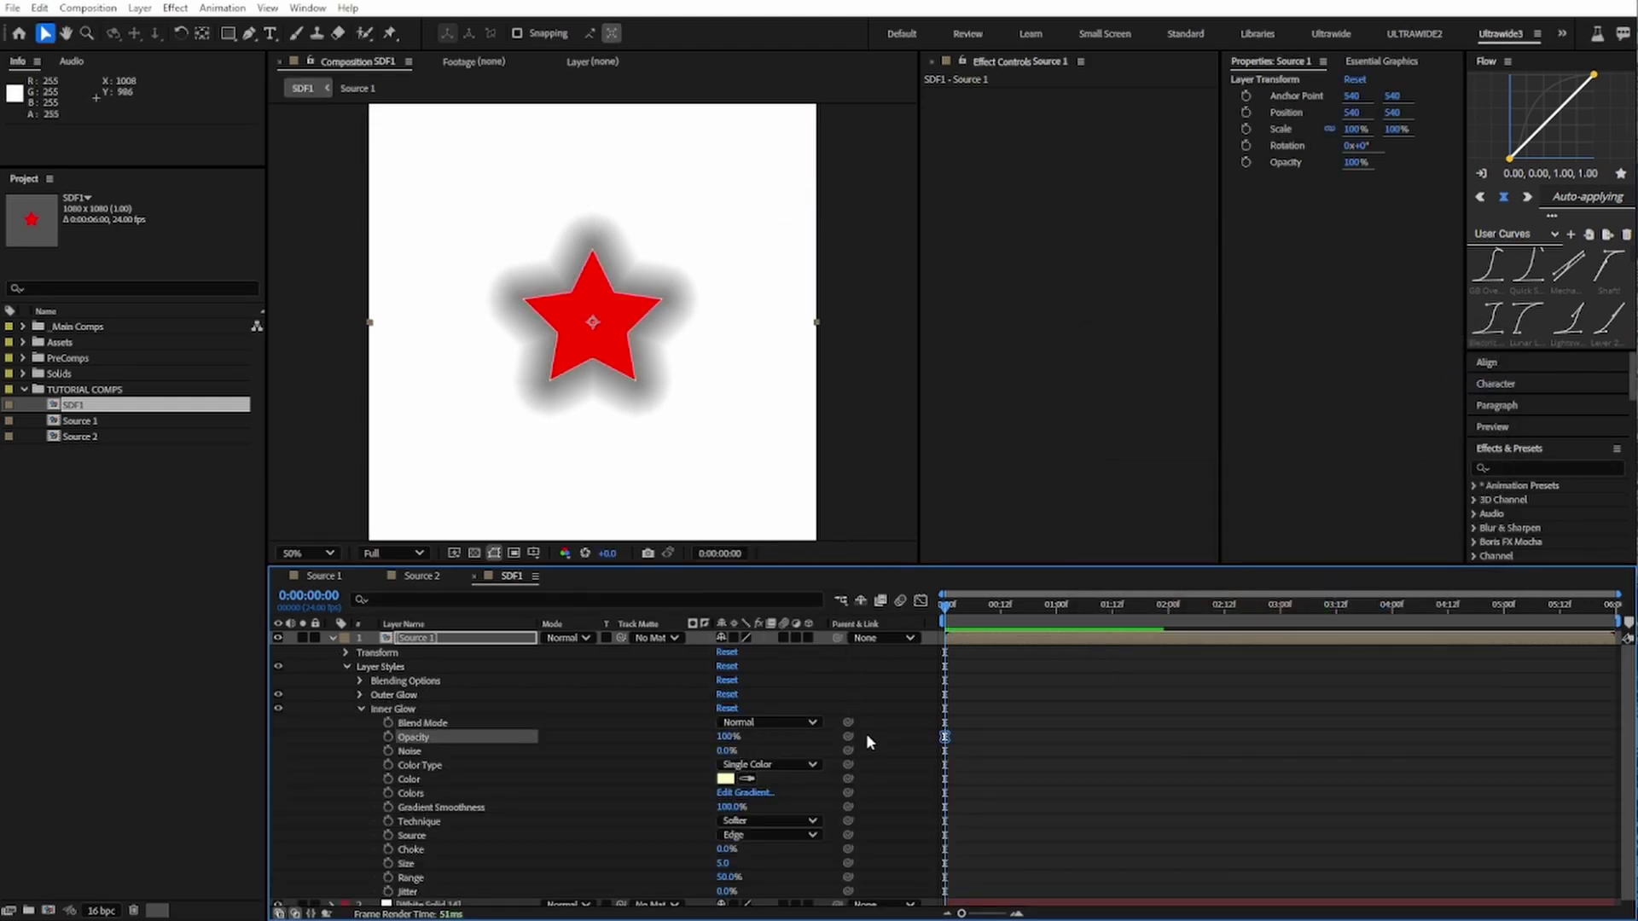
click(768, 820)
click(744, 862)
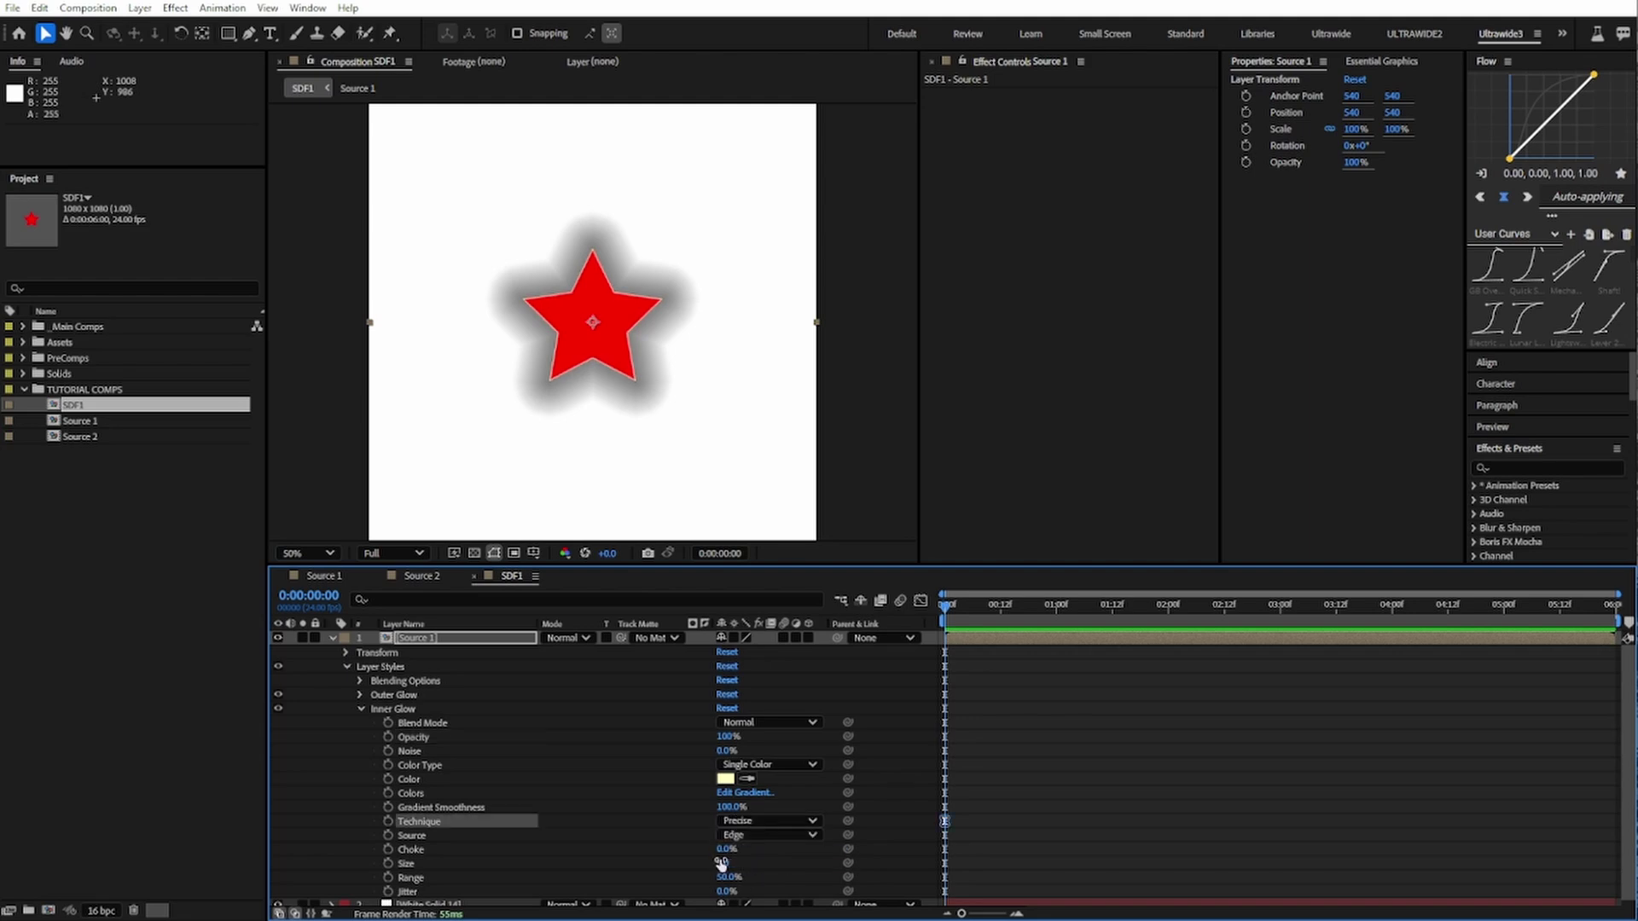
drag(723, 864, 778, 863)
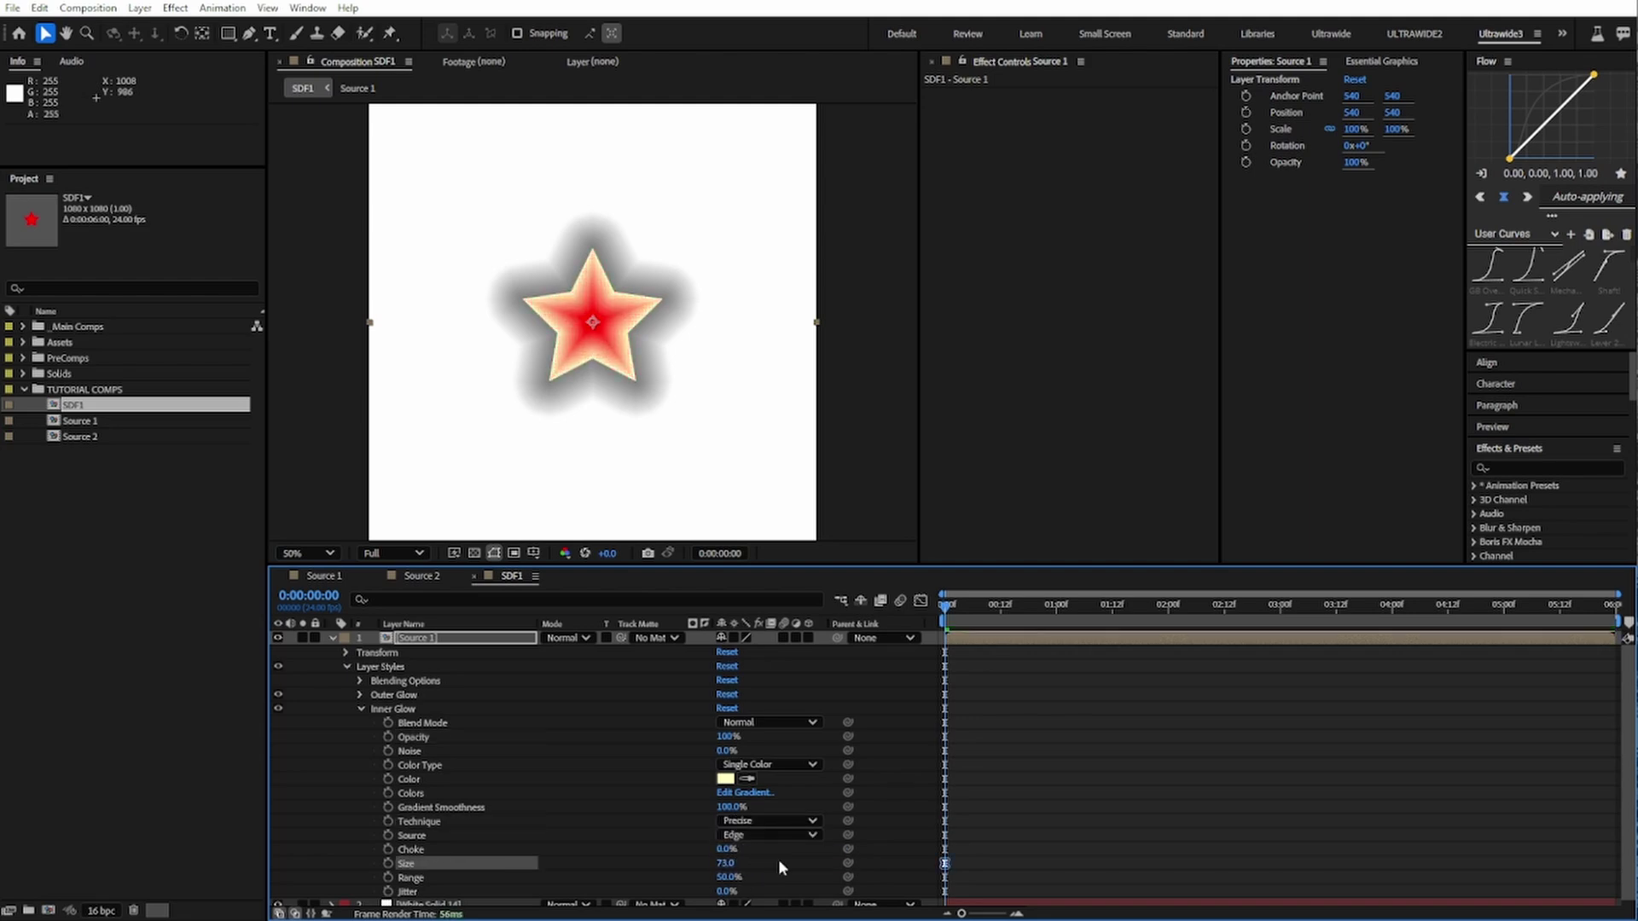
Step: Switch Inner Glow to a gradient, set the left stop brightness to 50, and select the black stop
click(768, 764)
click(766, 802)
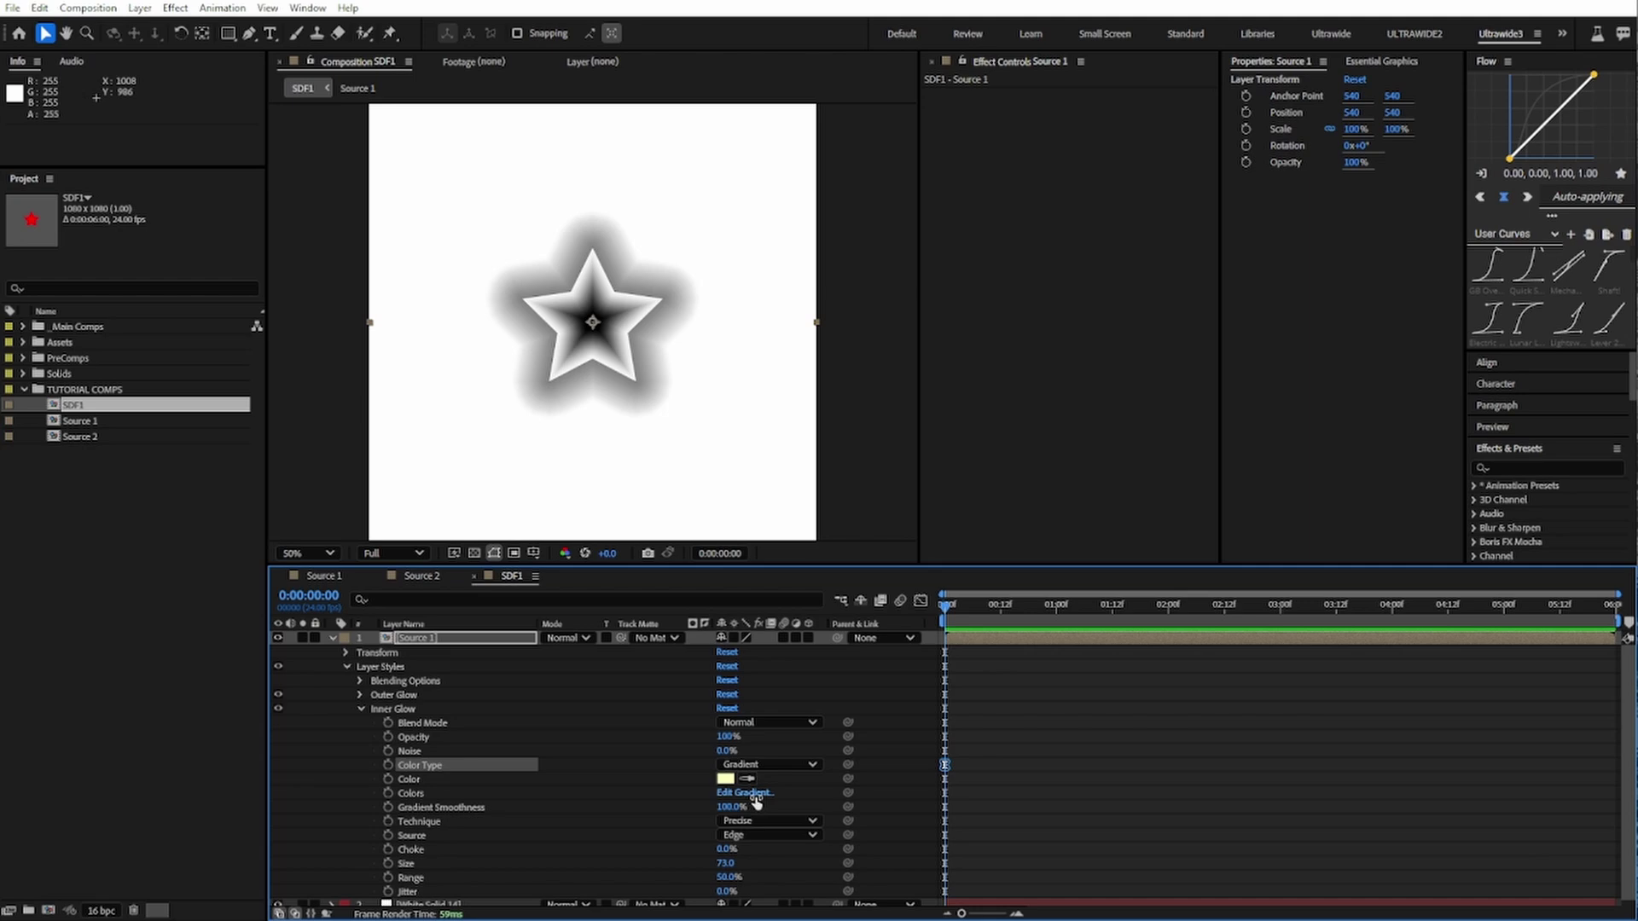
click(747, 792)
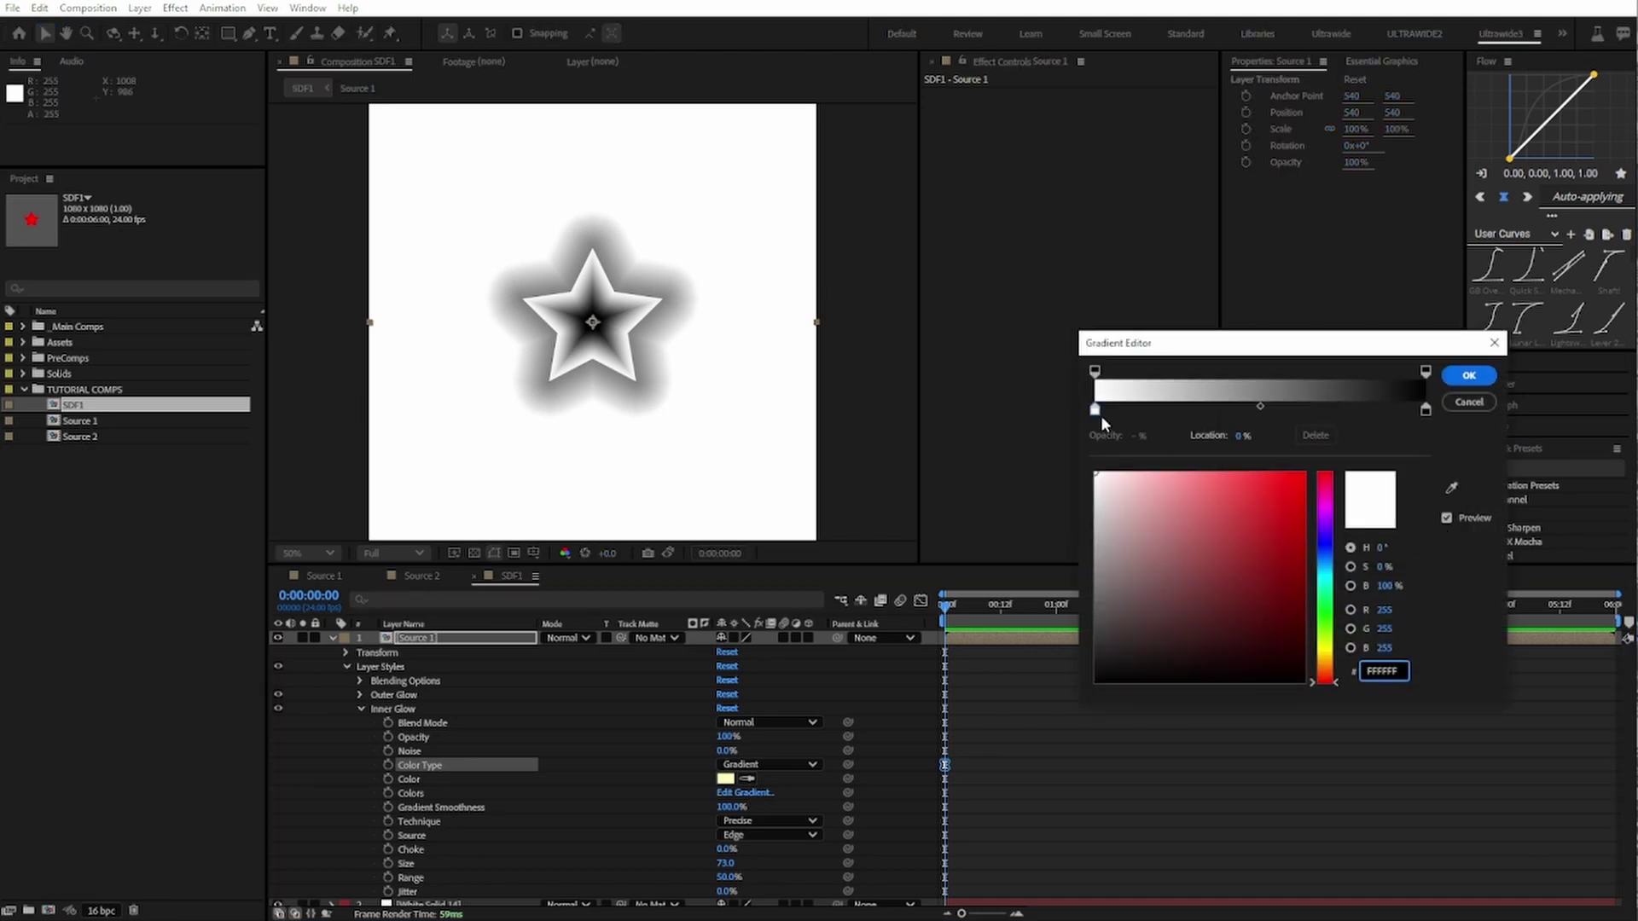
click(1386, 585)
text(50)
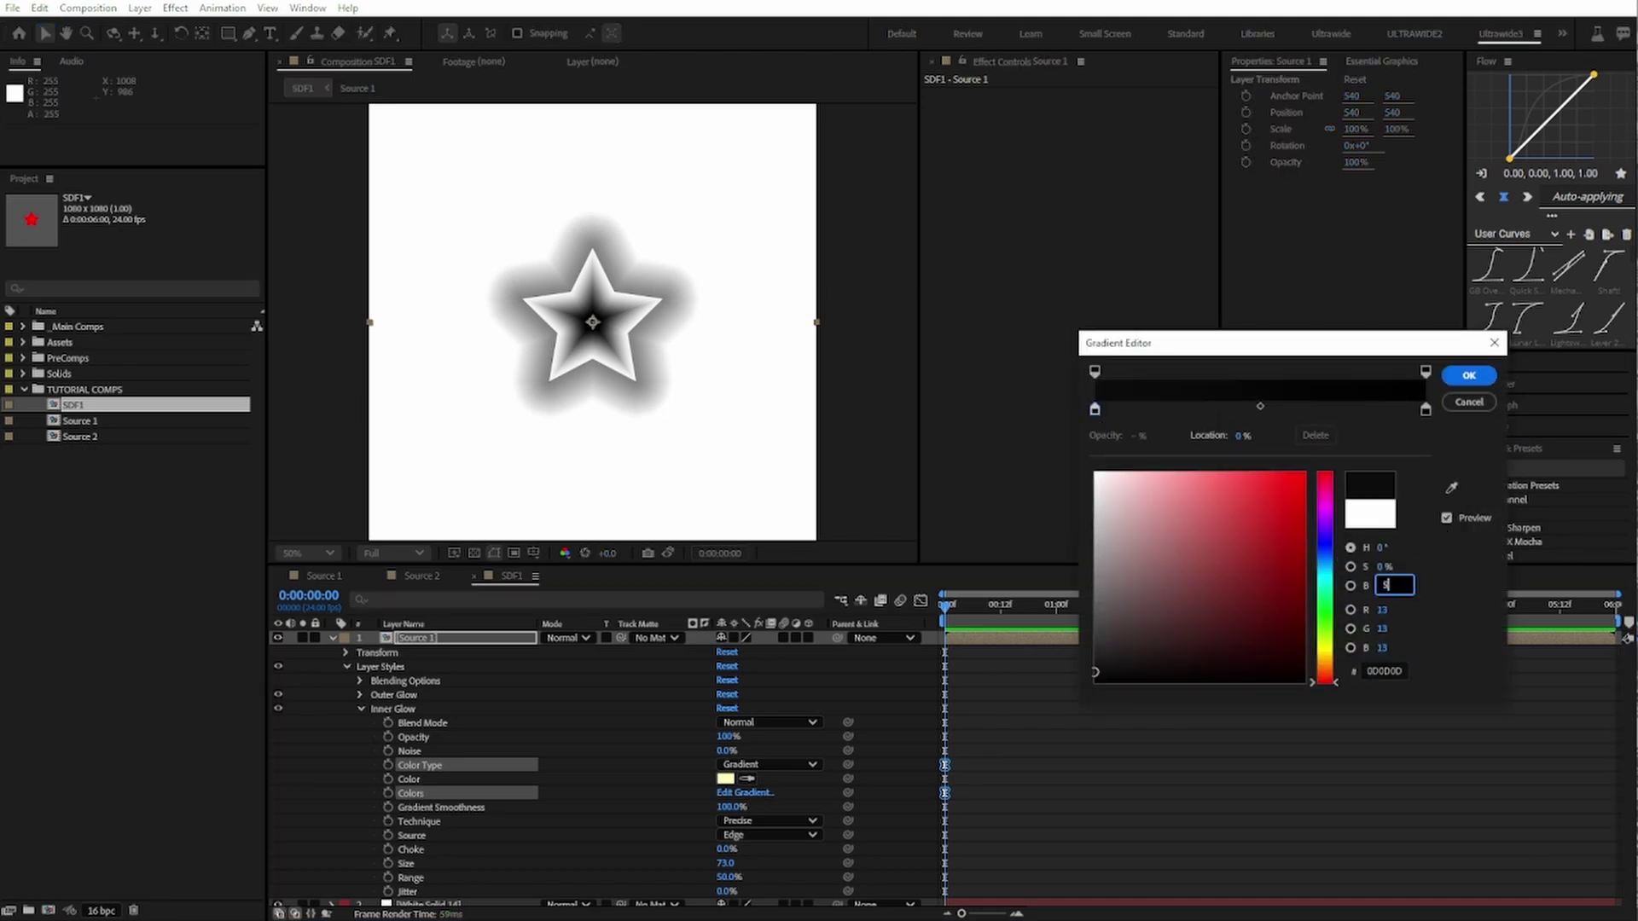
click(1425, 409)
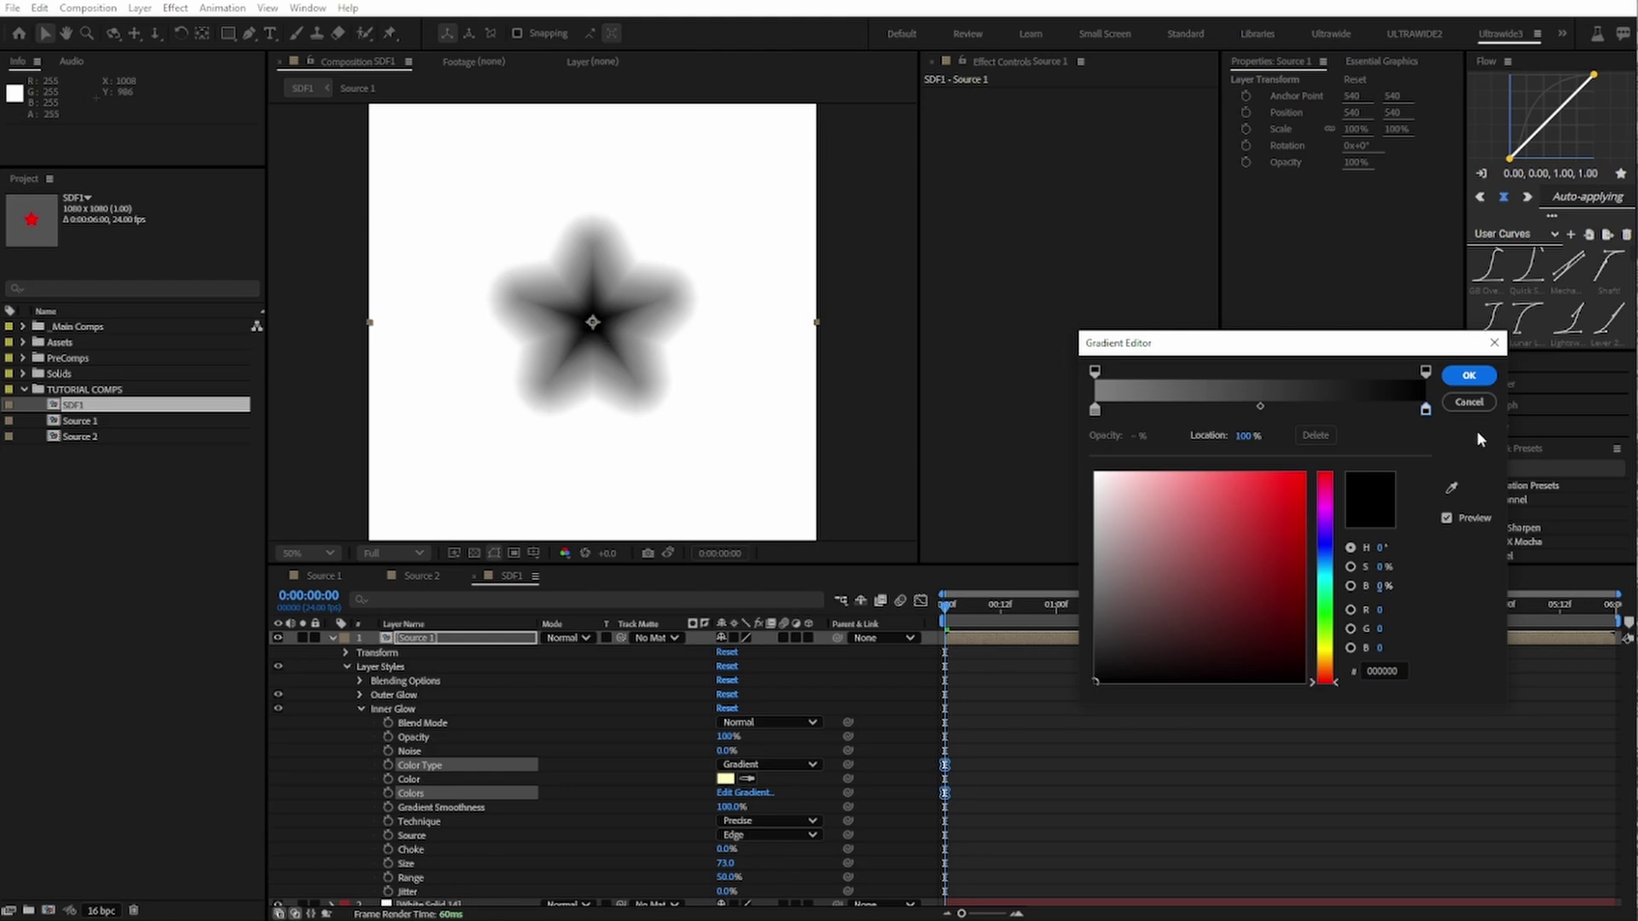
Step: Confirm the Inner Glow gradient, then set both Inner Glow and Outer Glow sizes to 90
click(1468, 375)
scroll(654, 394, up, 1)
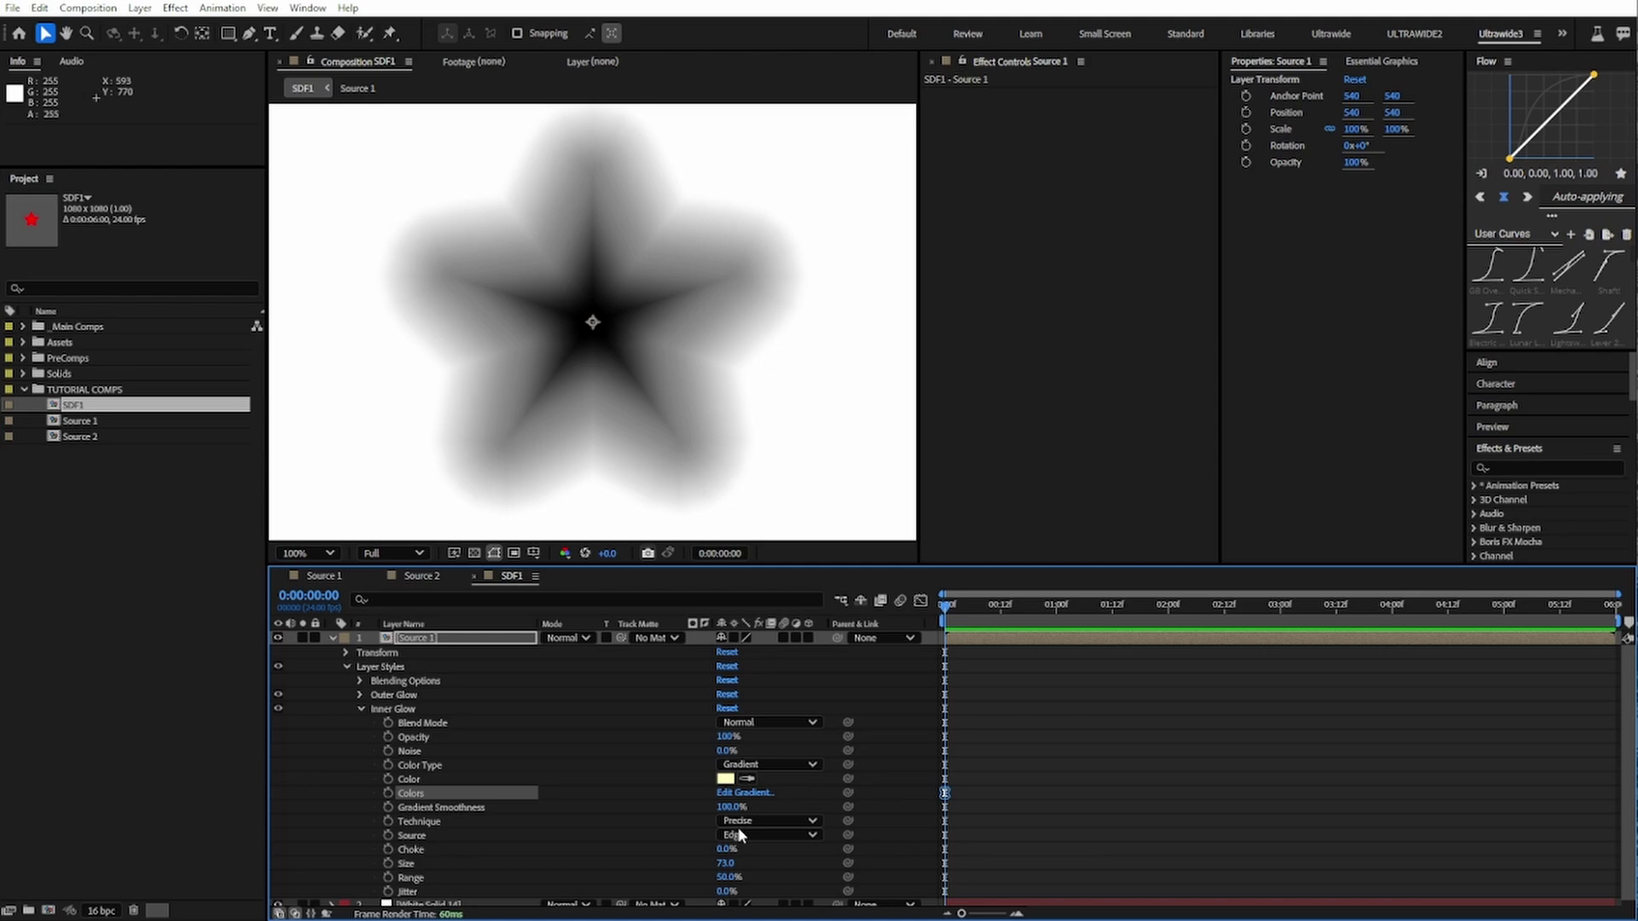
drag(725, 864, 742, 864)
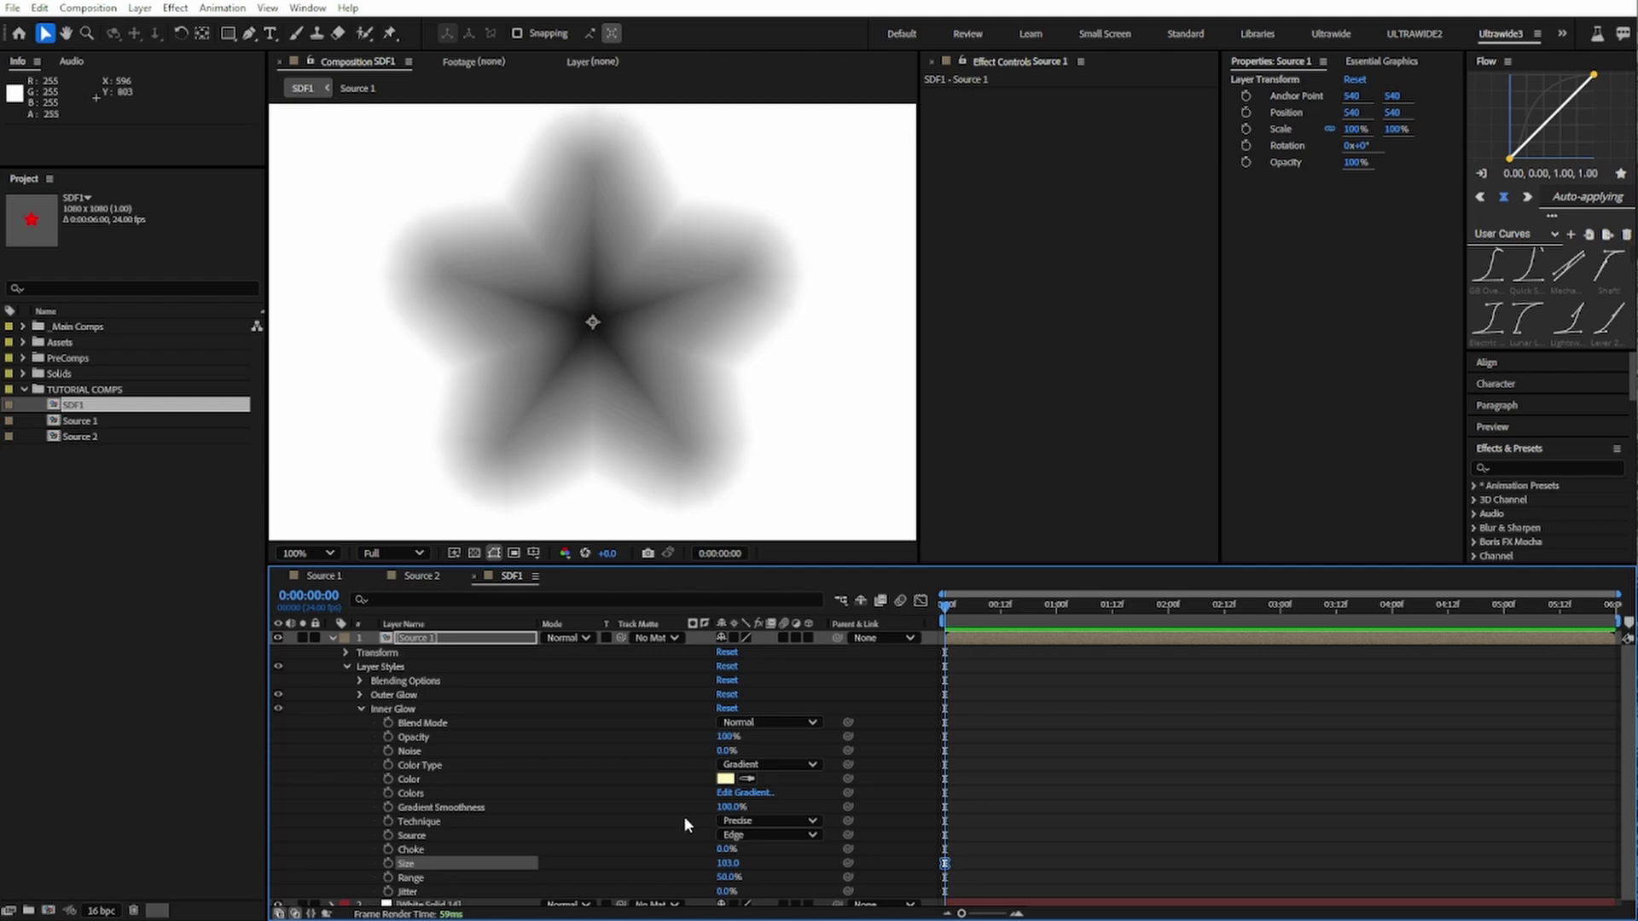
drag(728, 870, 717, 869)
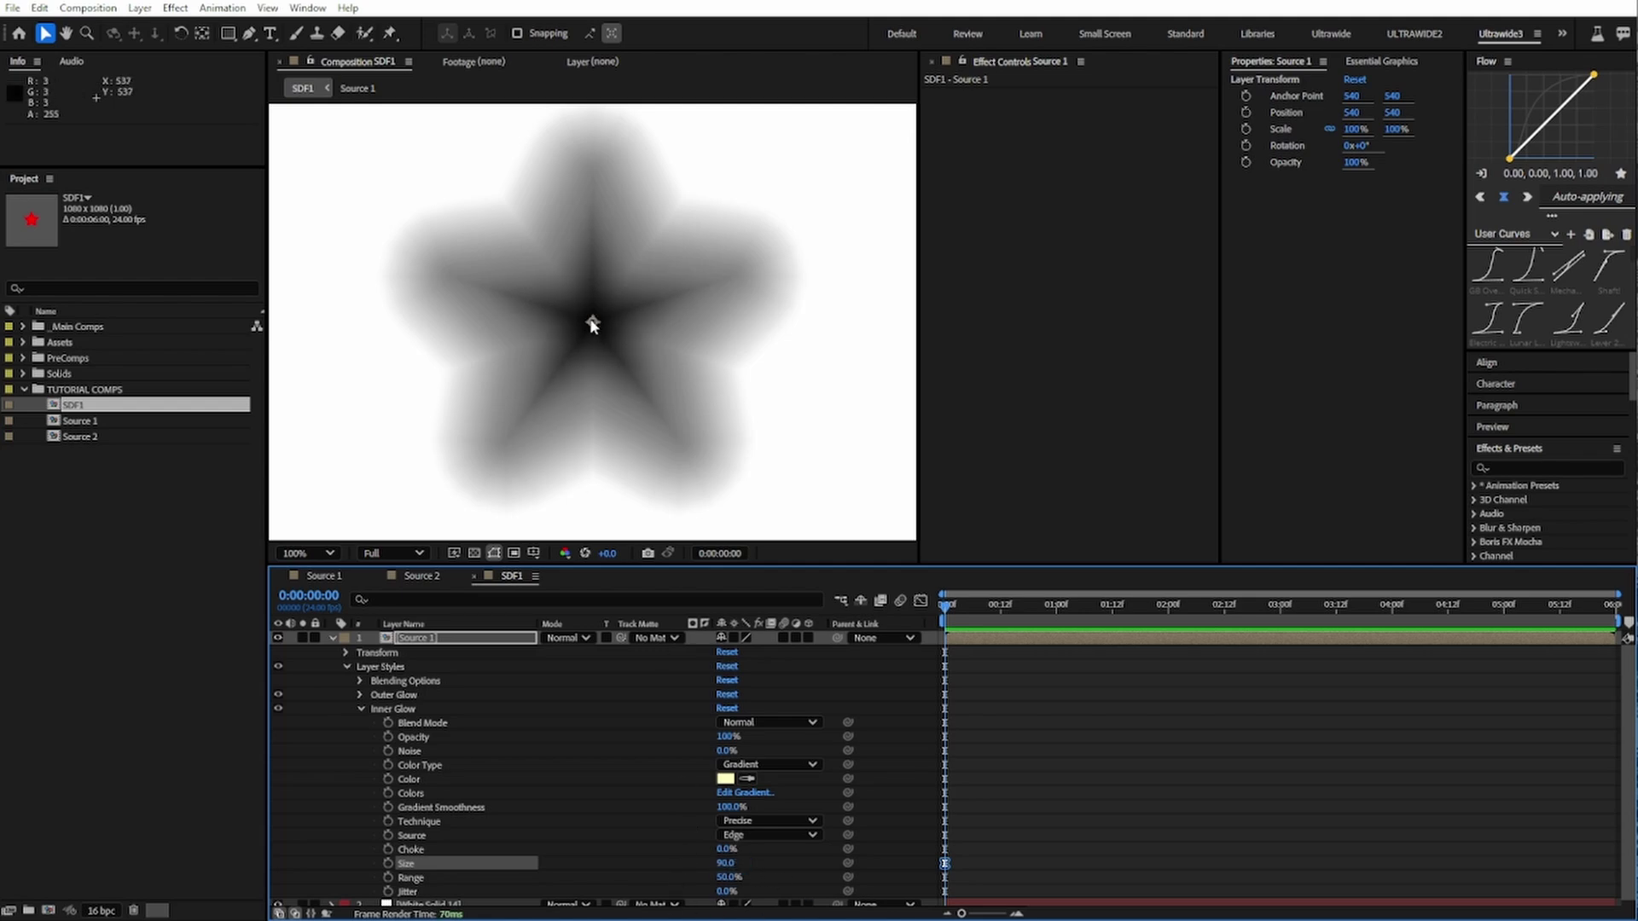
click(360, 695)
click(726, 835)
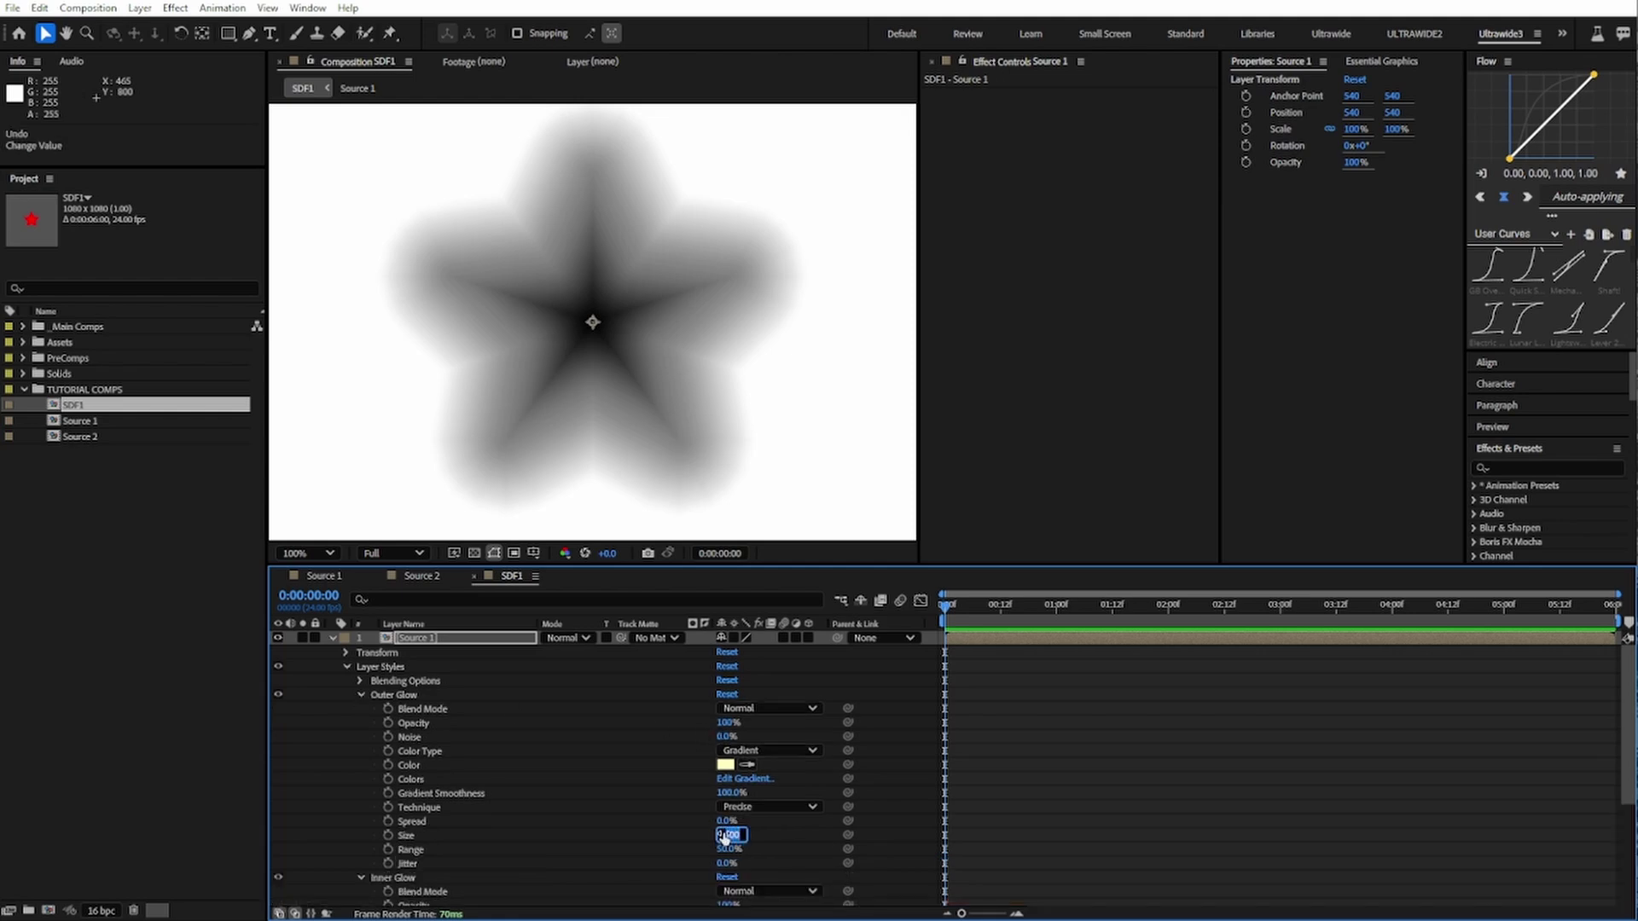
text(90)
key(Return)
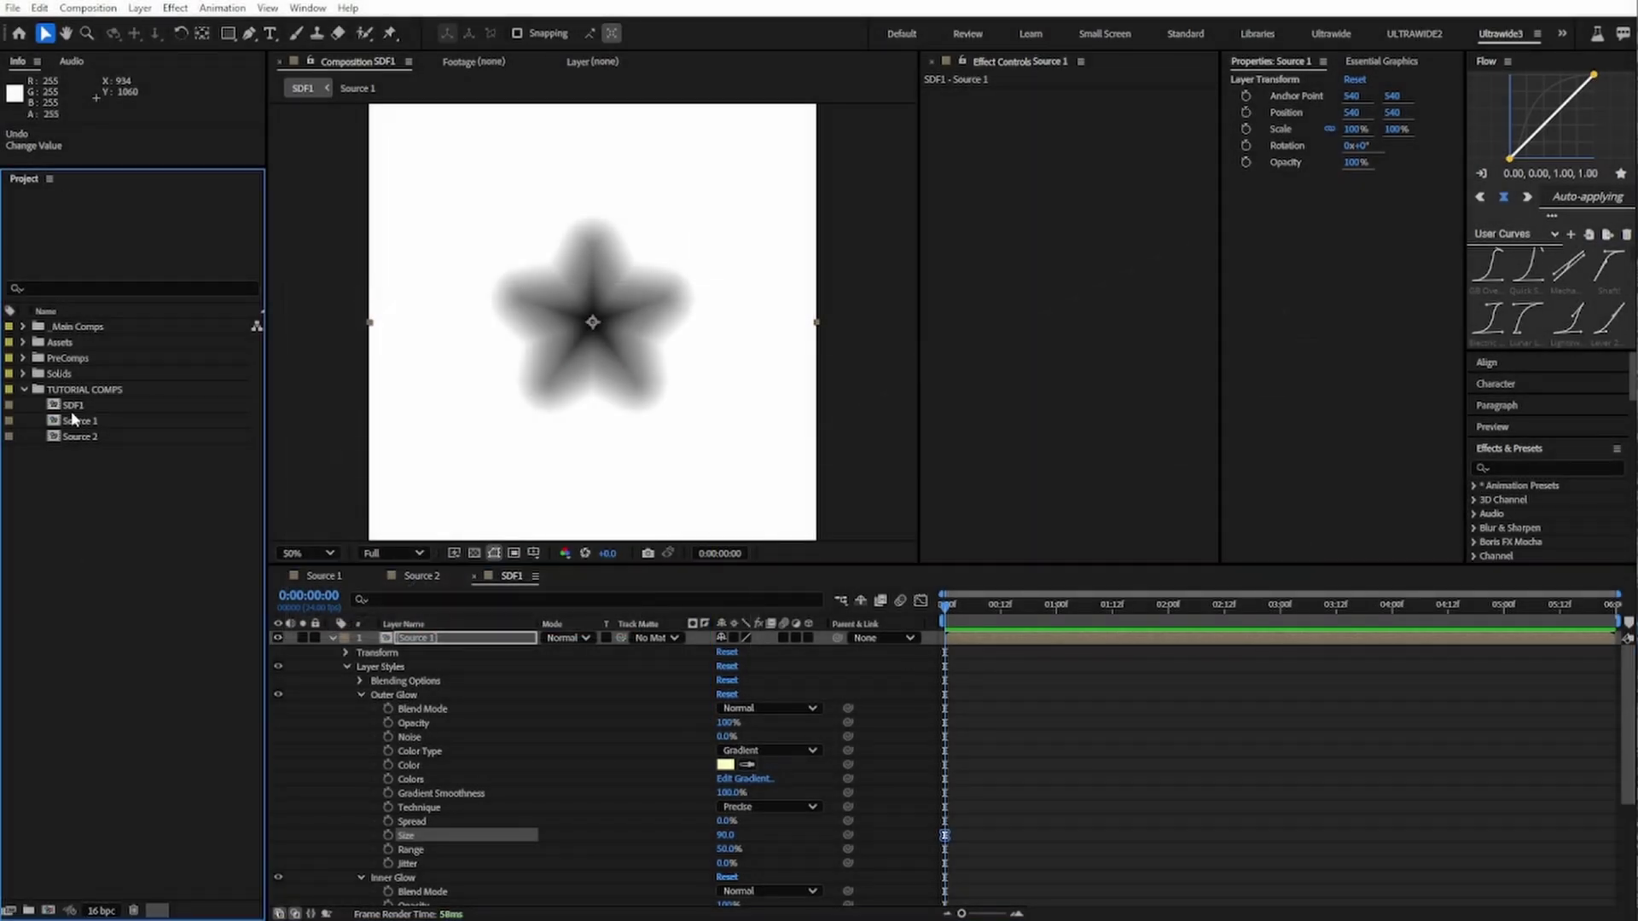
Step: Duplicate SDF1 as SDF2, swap in the Source 2 heart, and set Outer Glow size to 100
click(71, 409)
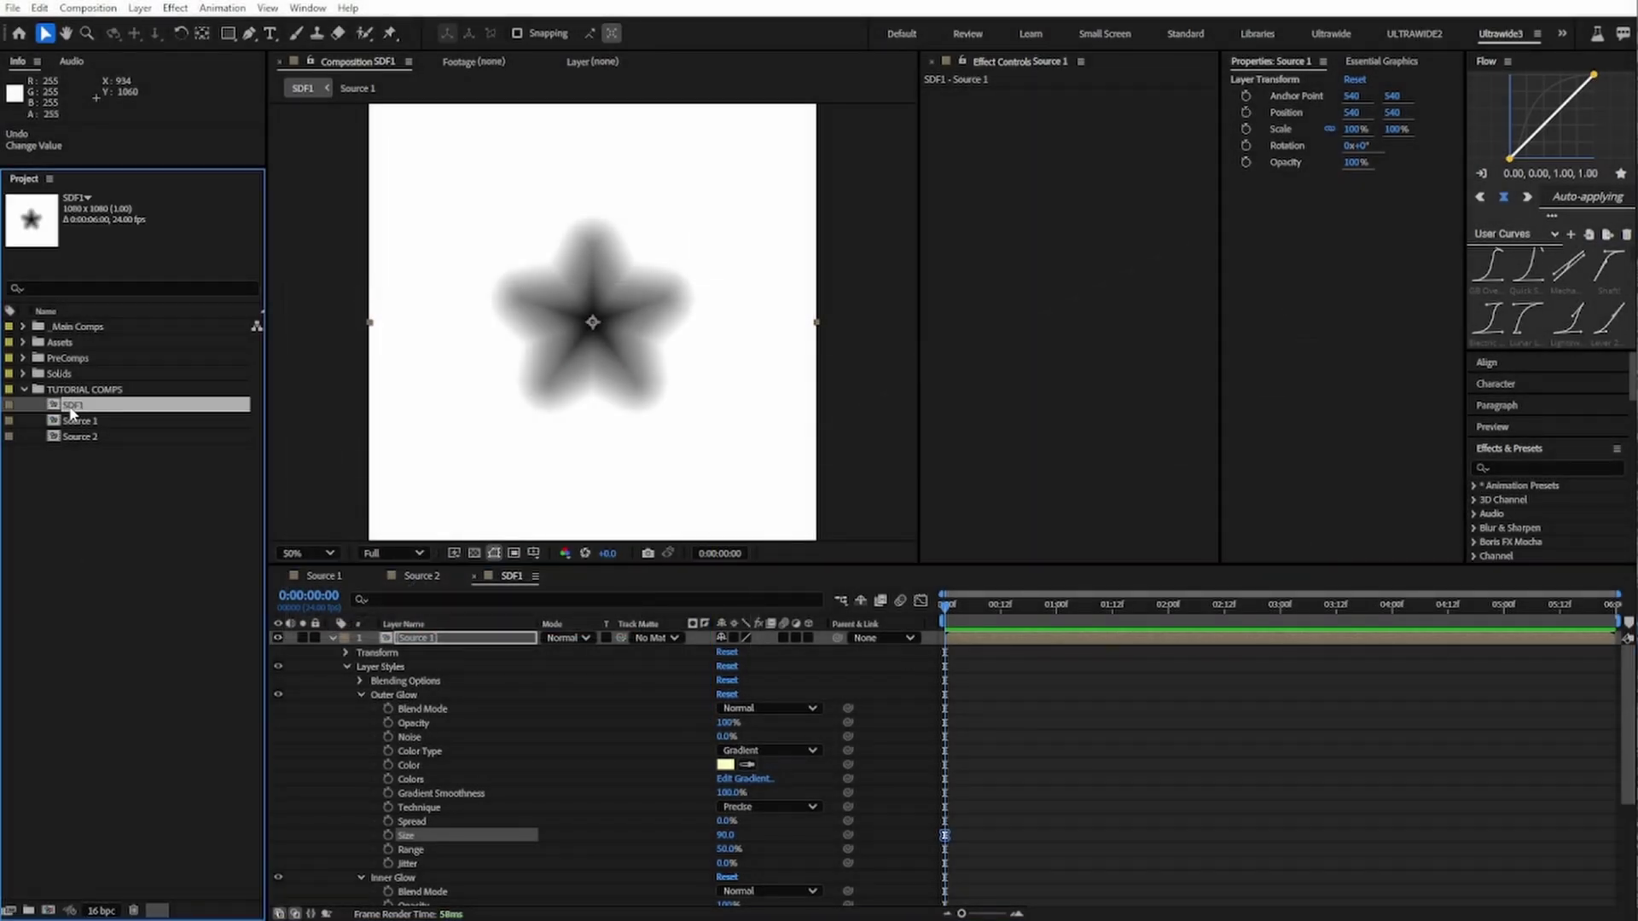
key(ctrl+d)
double_click(53, 423)
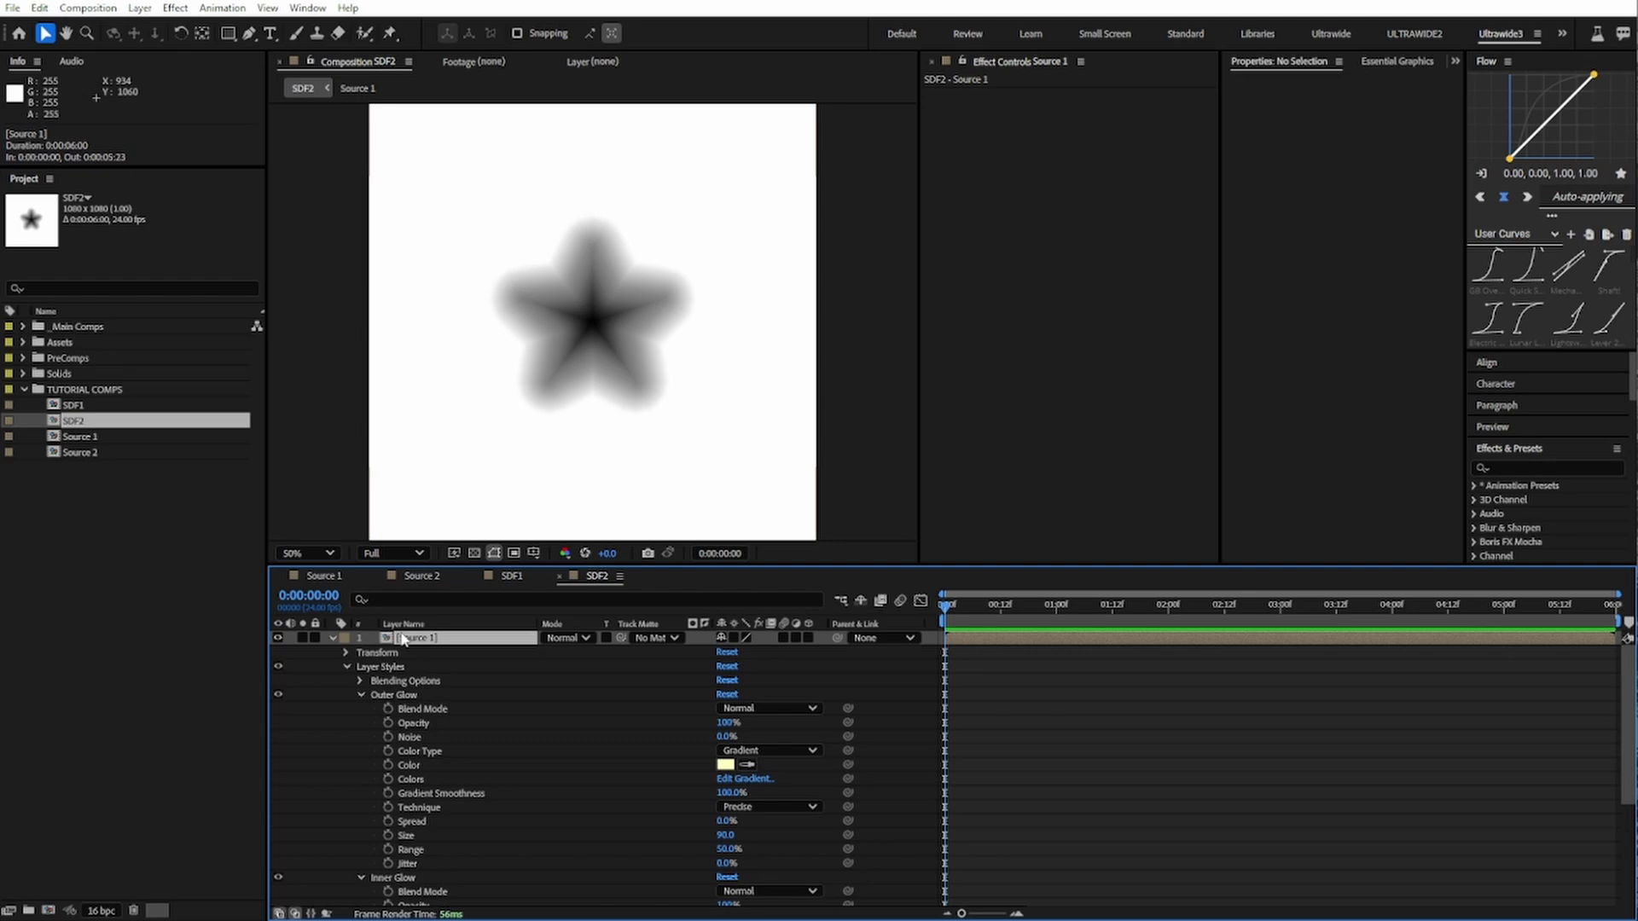
drag(70, 452, 366, 638)
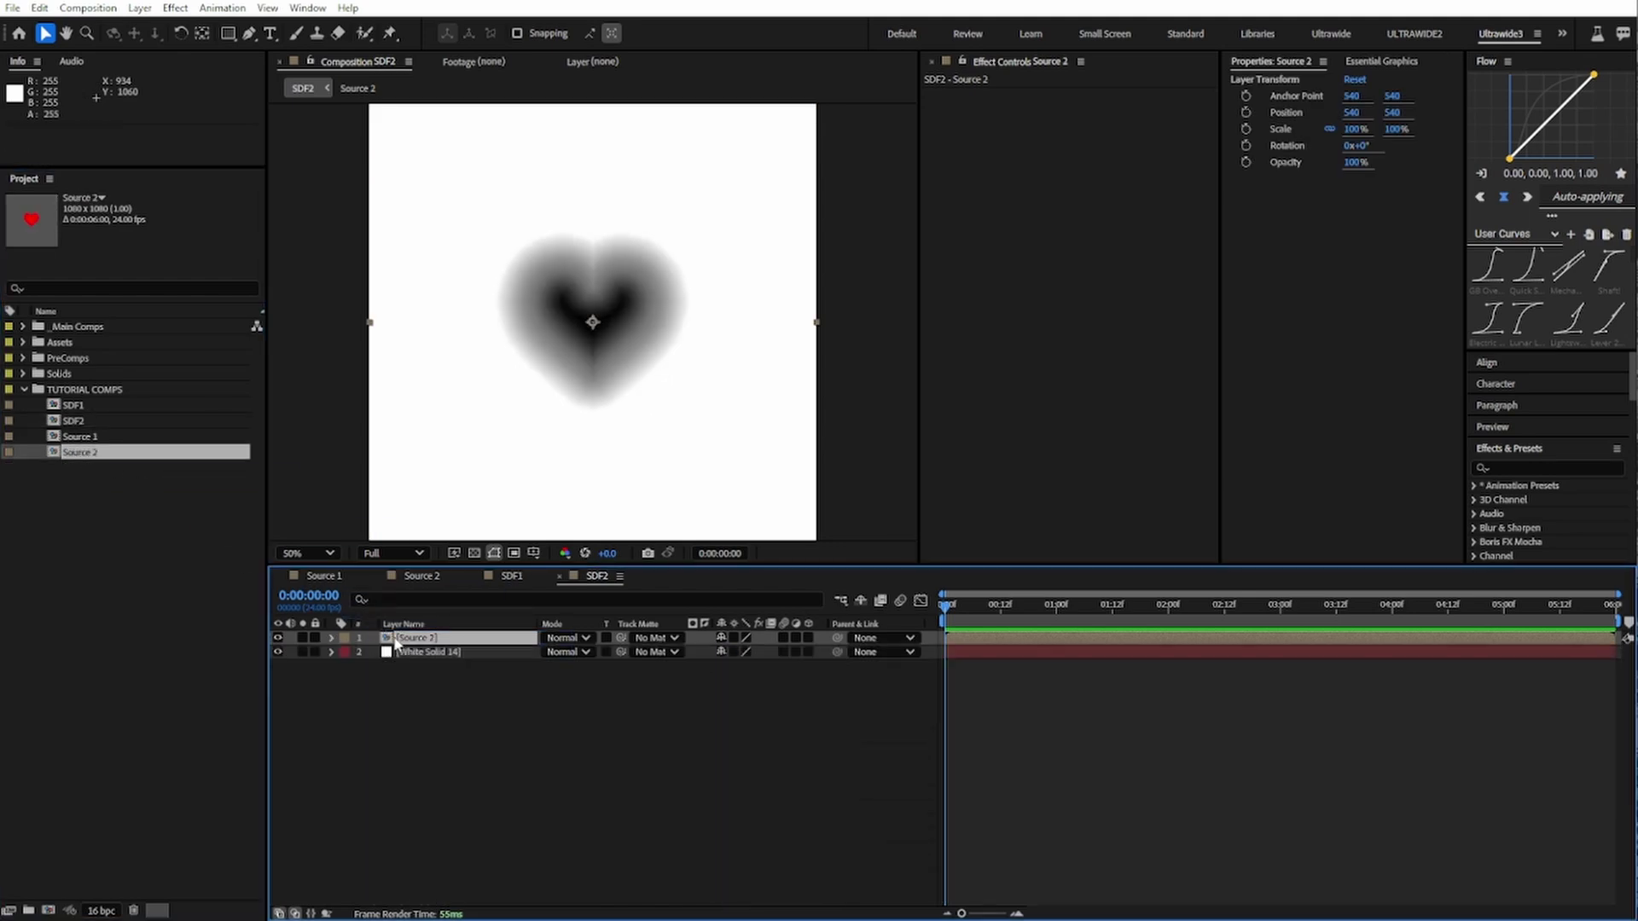
key(u)
key(u)
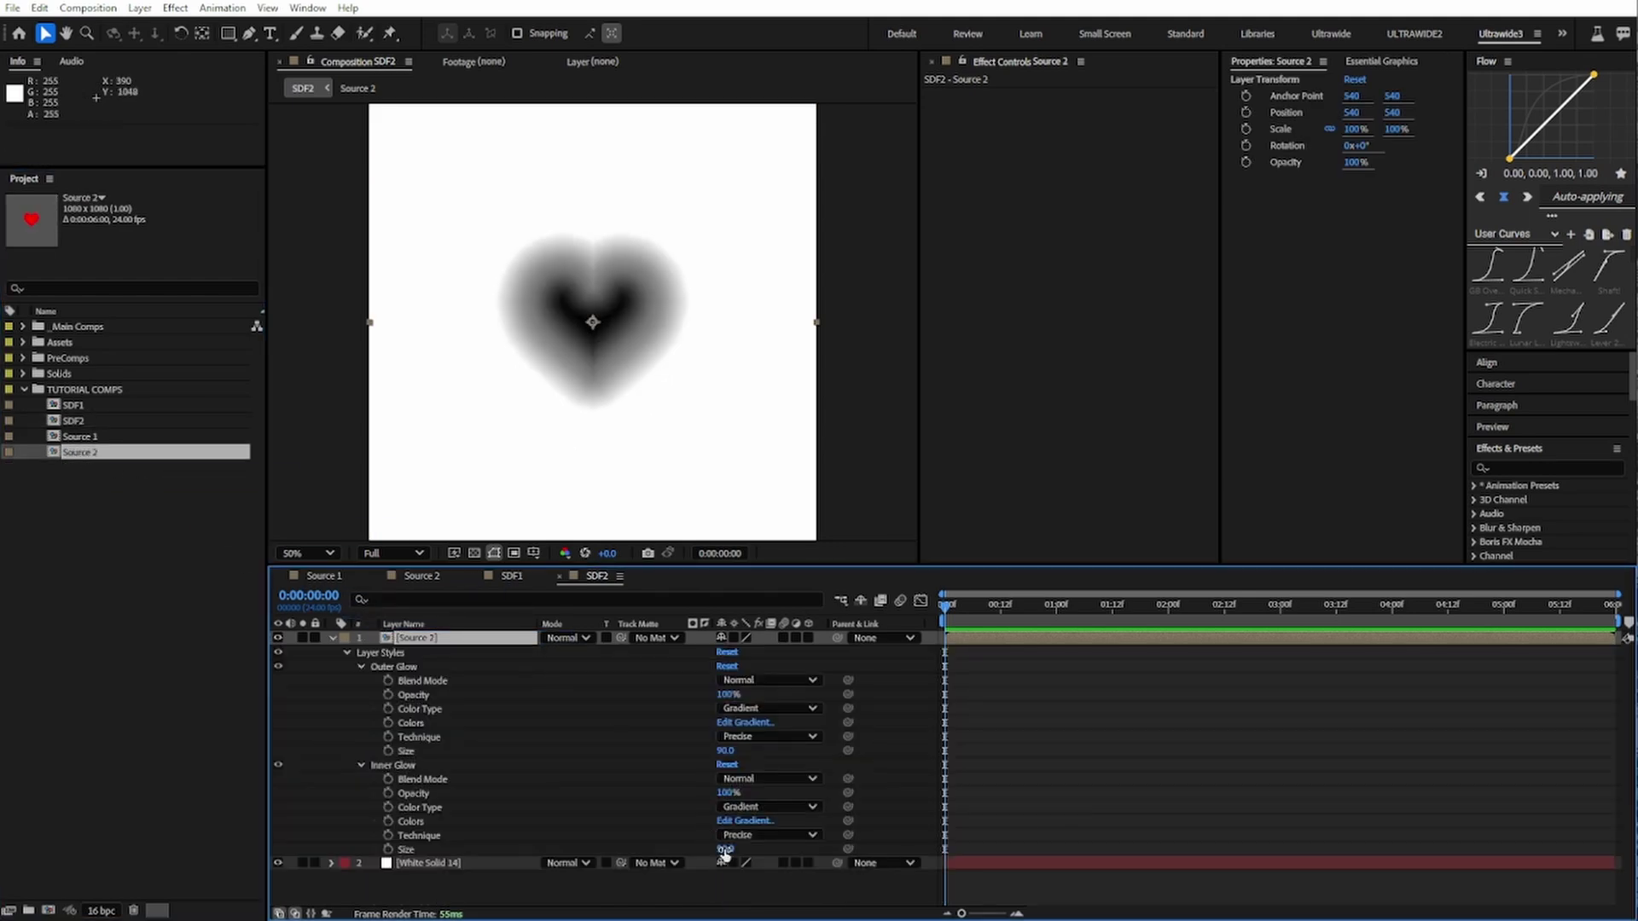
click(726, 750)
text(100)
key(Return)
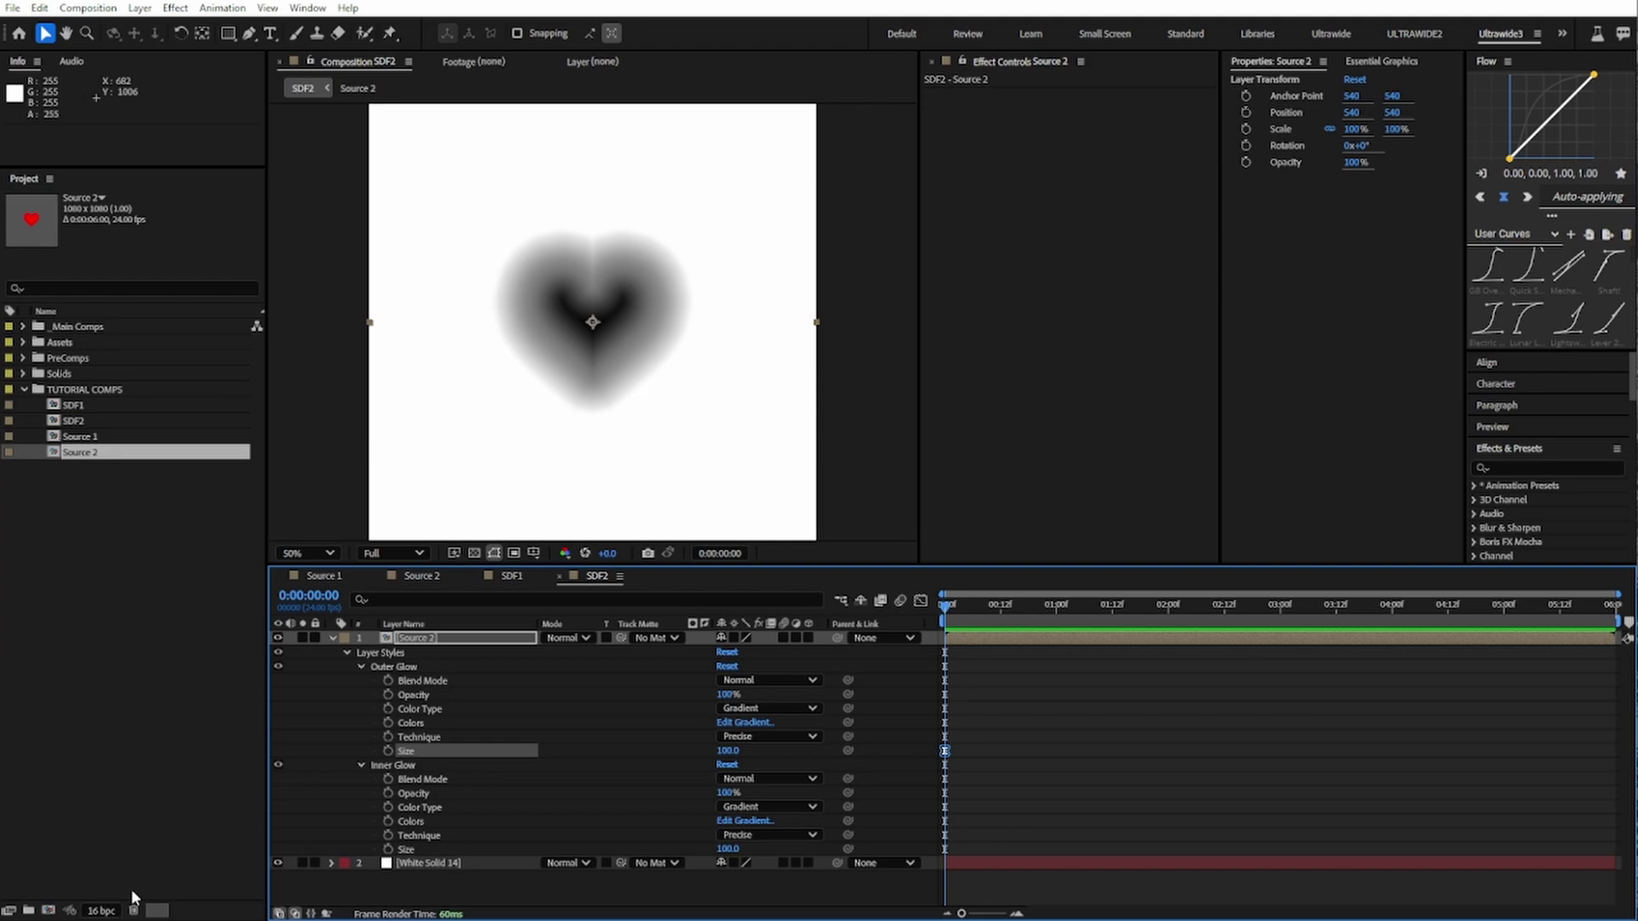
Step: Review the project colour settings and close them with OK
click(101, 910)
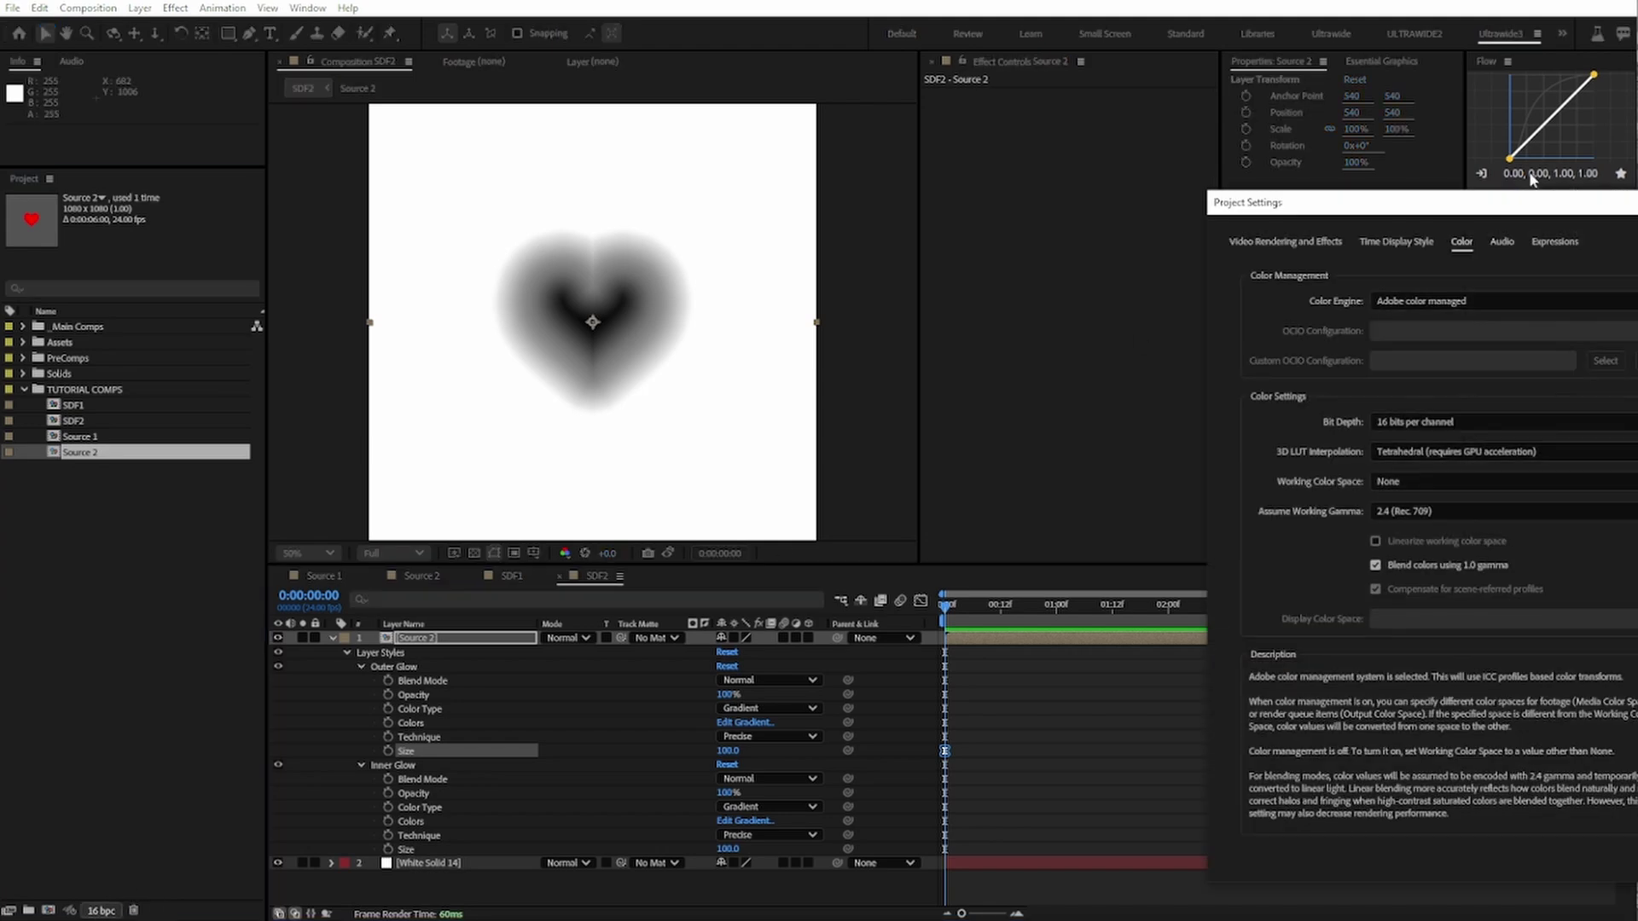
drag(1533, 202, 1033, 178)
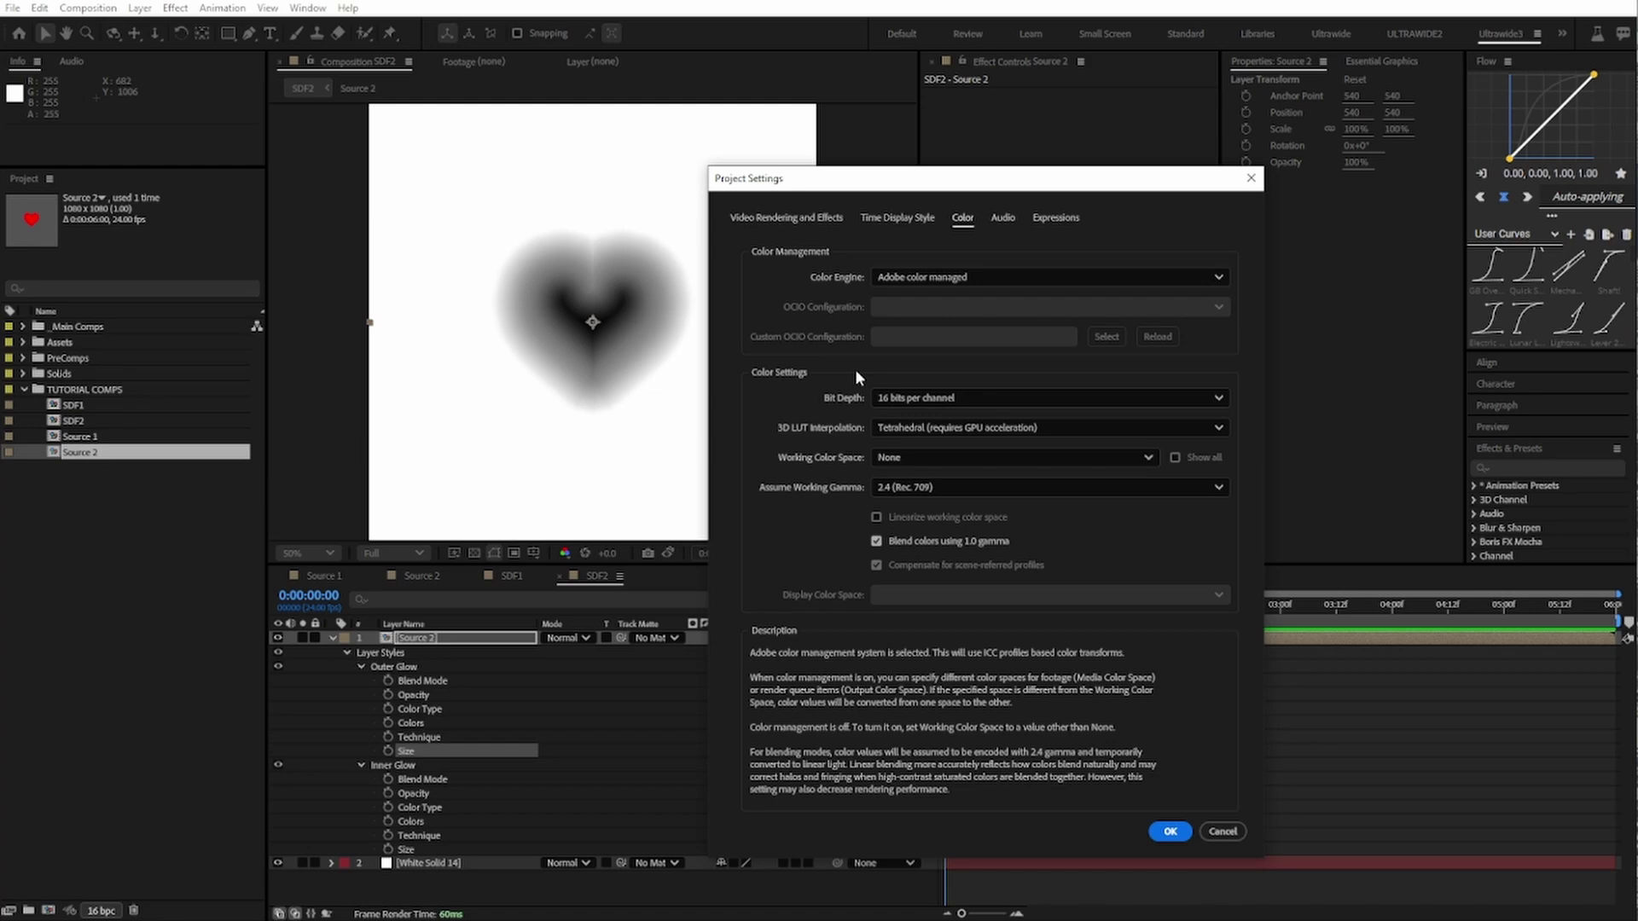
click(1165, 833)
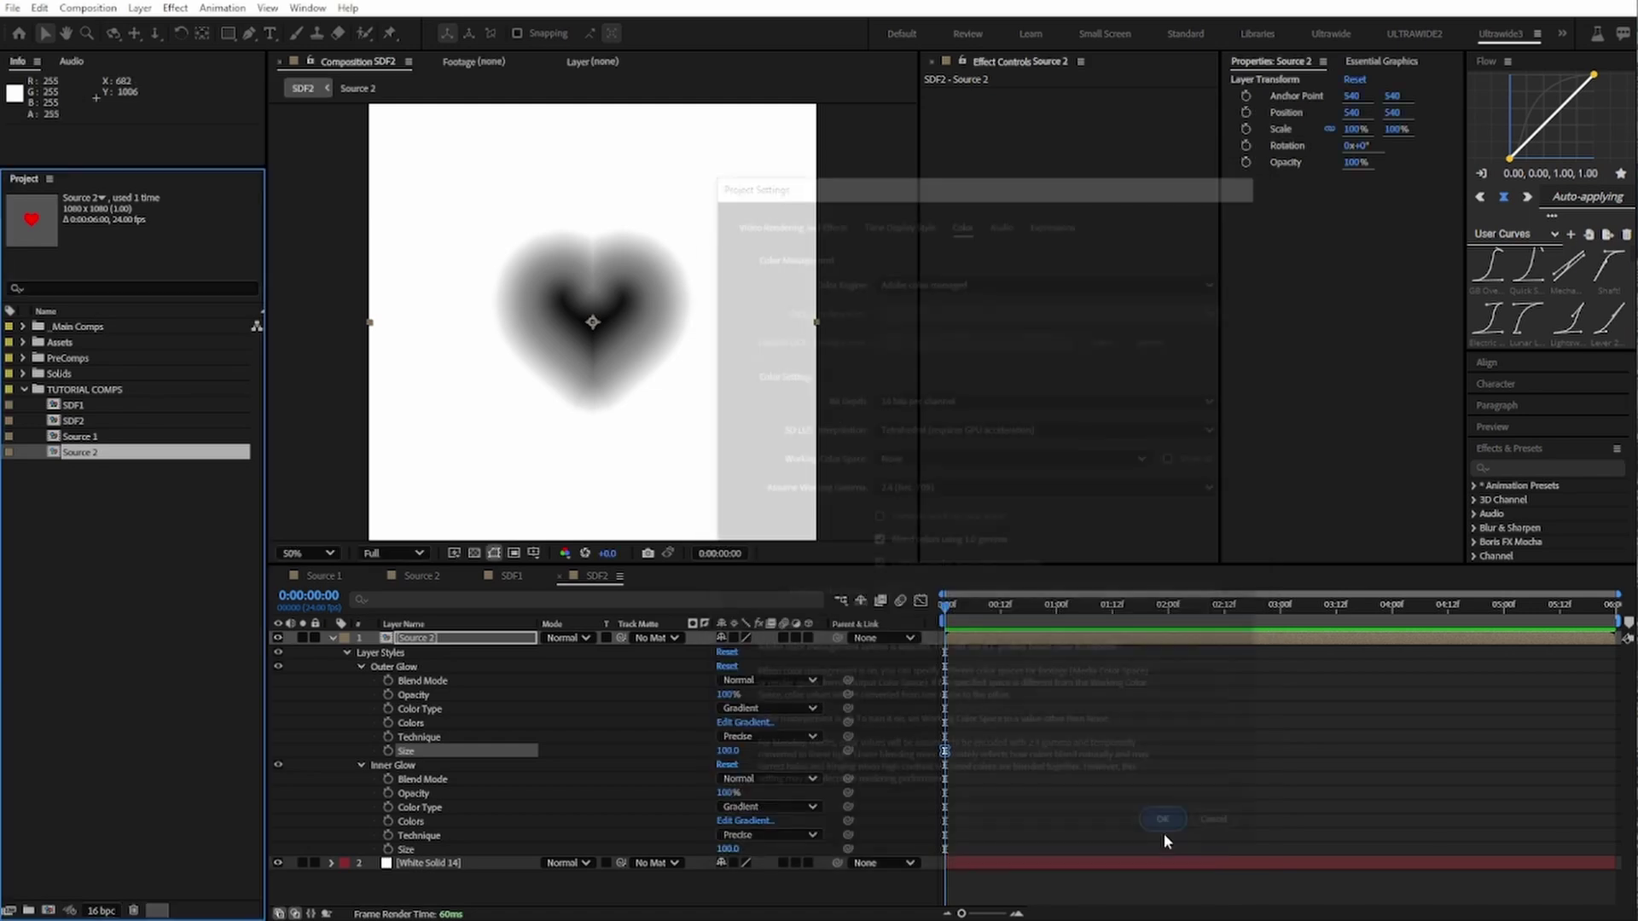
Step: Make a new composition from SDF1 and SDF2 and name it MORPH SDFs
click(100, 404)
shift+click(73, 421)
drag(58, 415, 45, 910)
key(Return)
click(64, 440)
key(Return)
text(MORPH SDF)
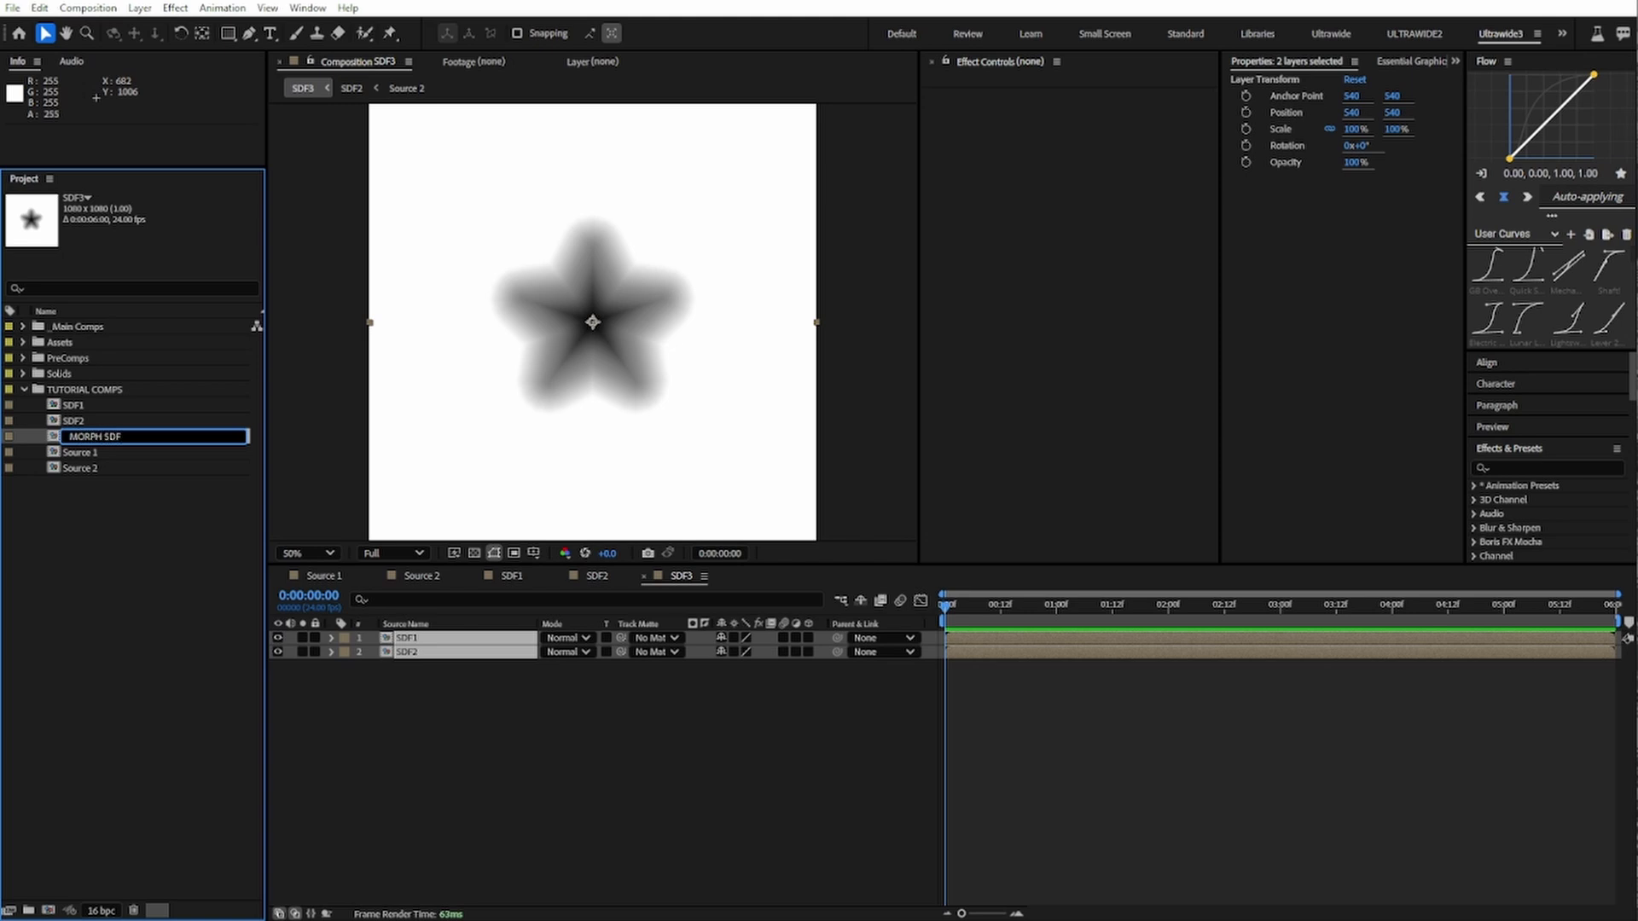
text(s)
click(667, 741)
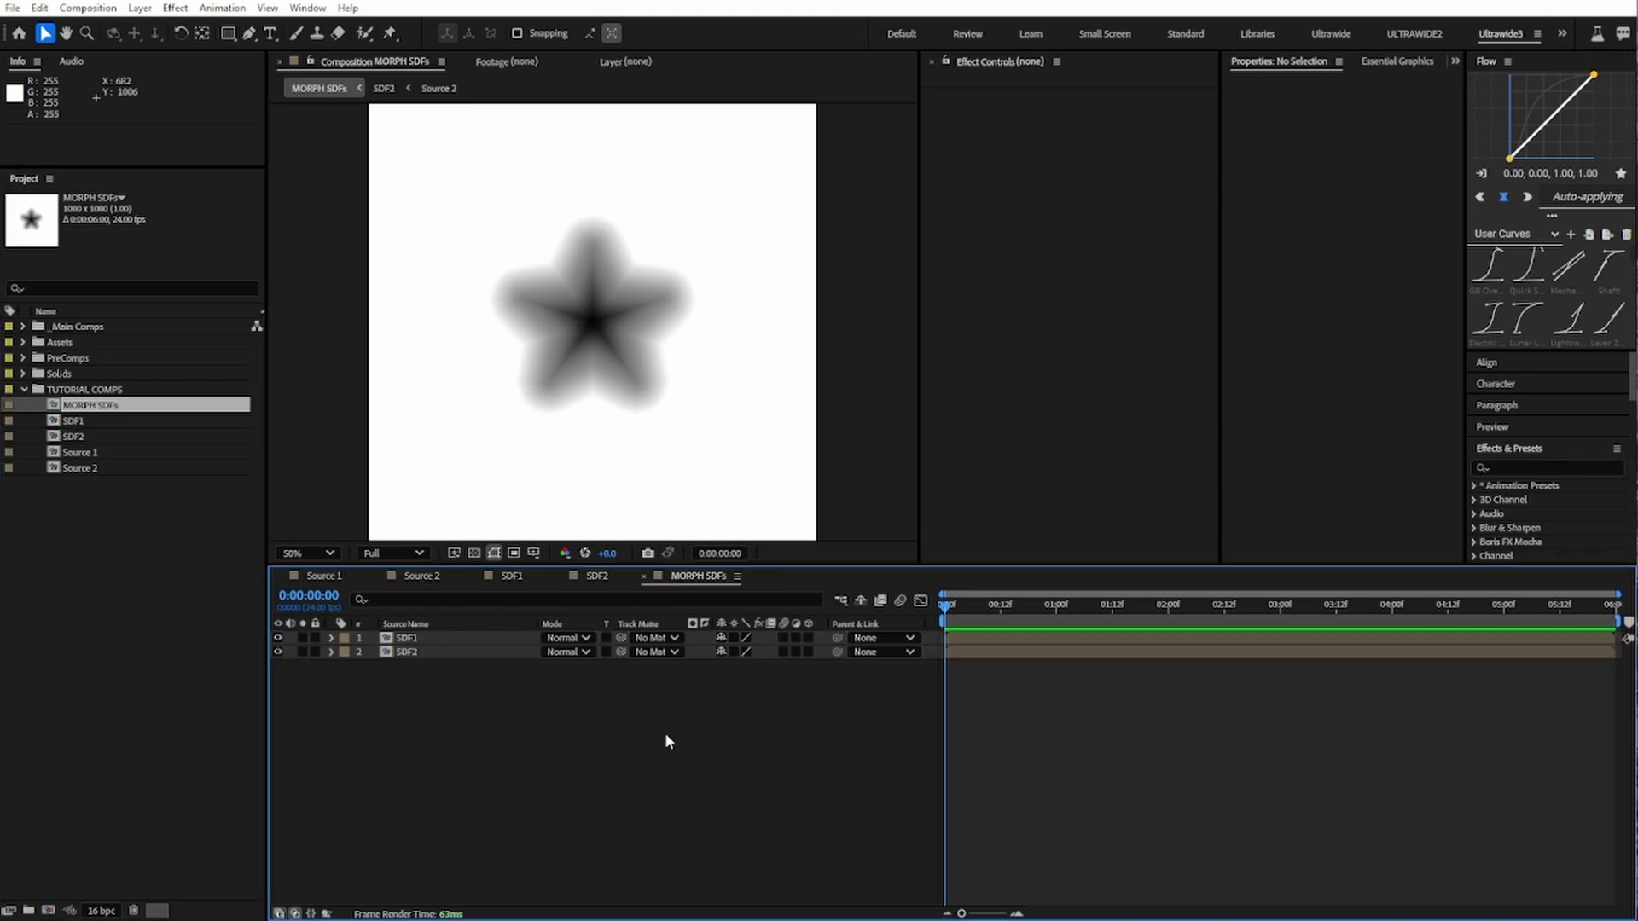
Step: Add an adjustment layer named THRESHOLD carrying the Threshold effect
key(ctrl+alt+y)
key(Return)
text(THRESHOLD)
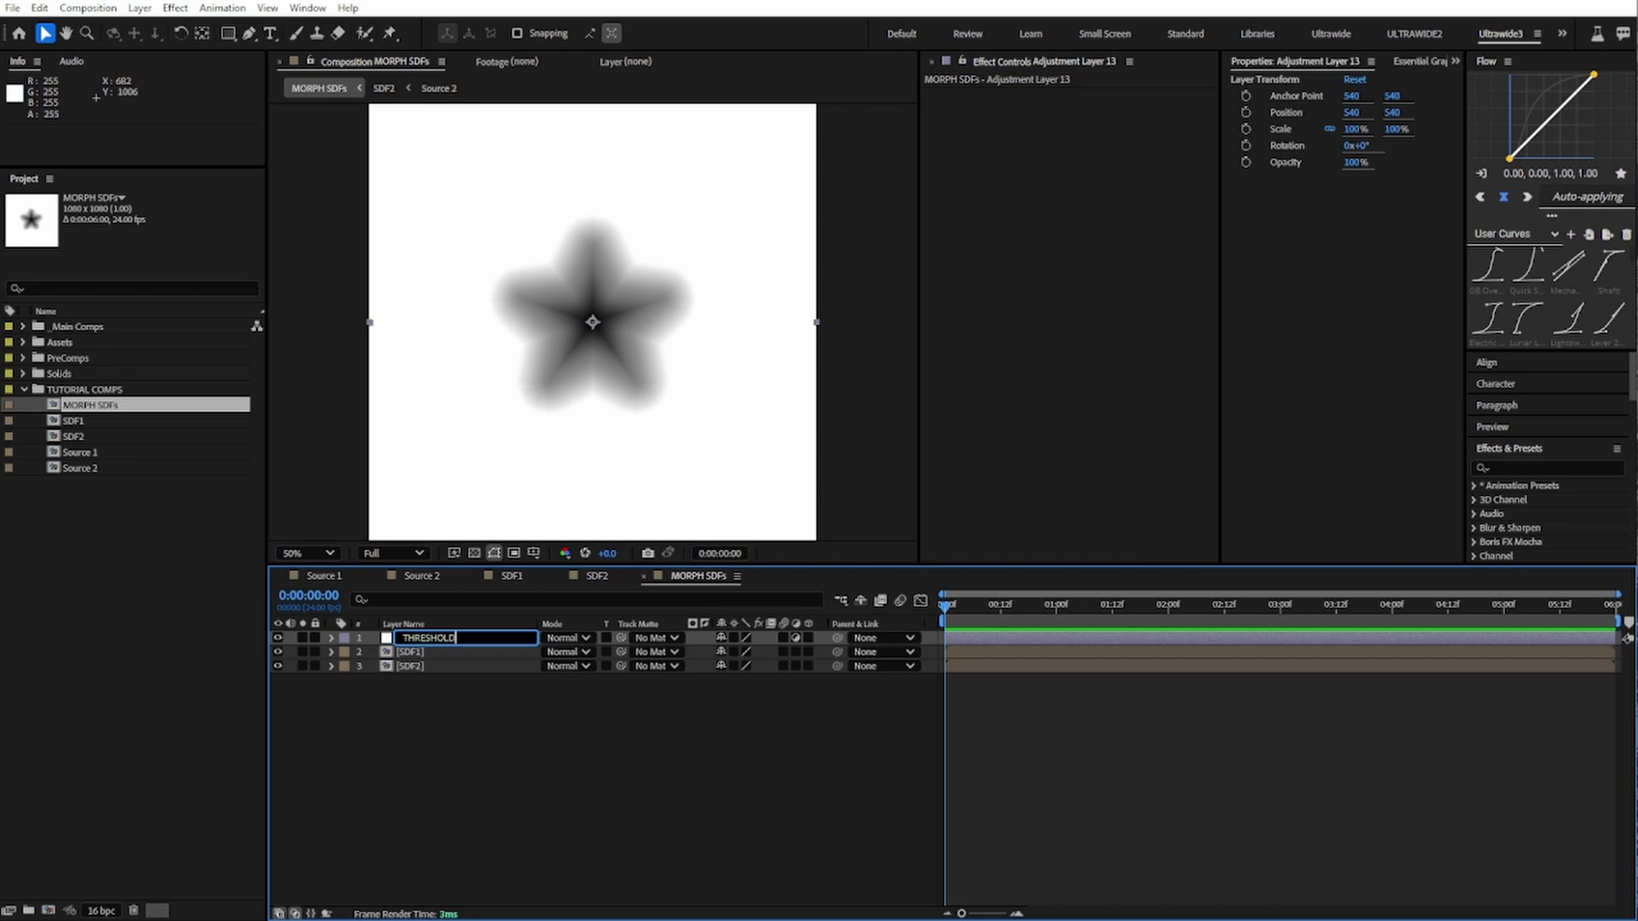
key(Return)
key(ctrl+space)
text(thre)
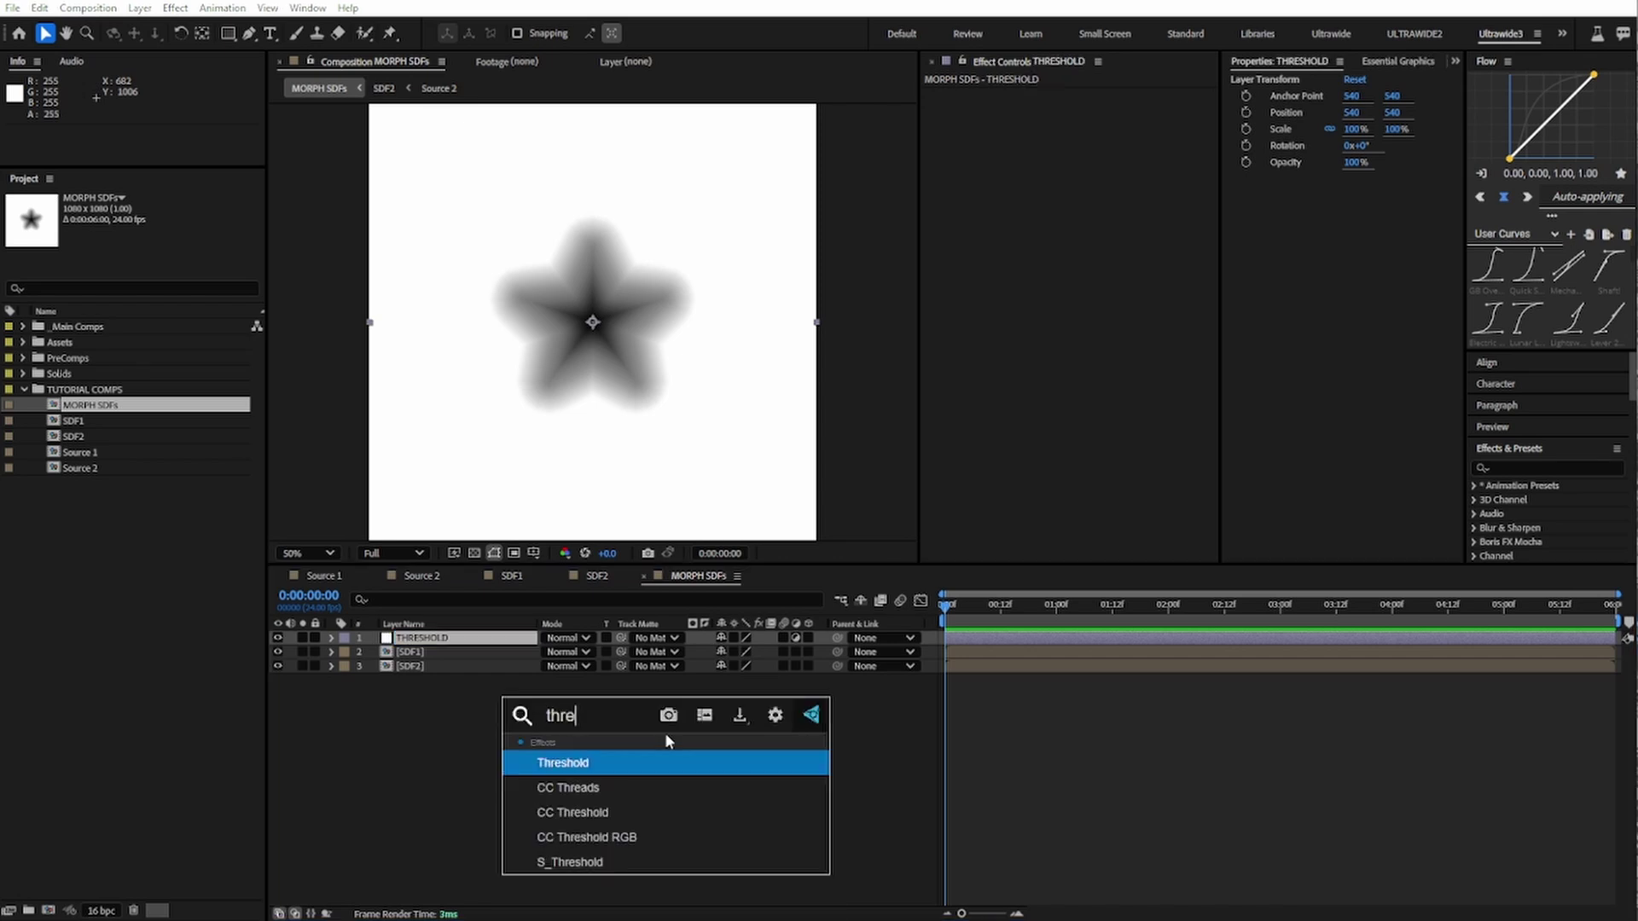
key(Return)
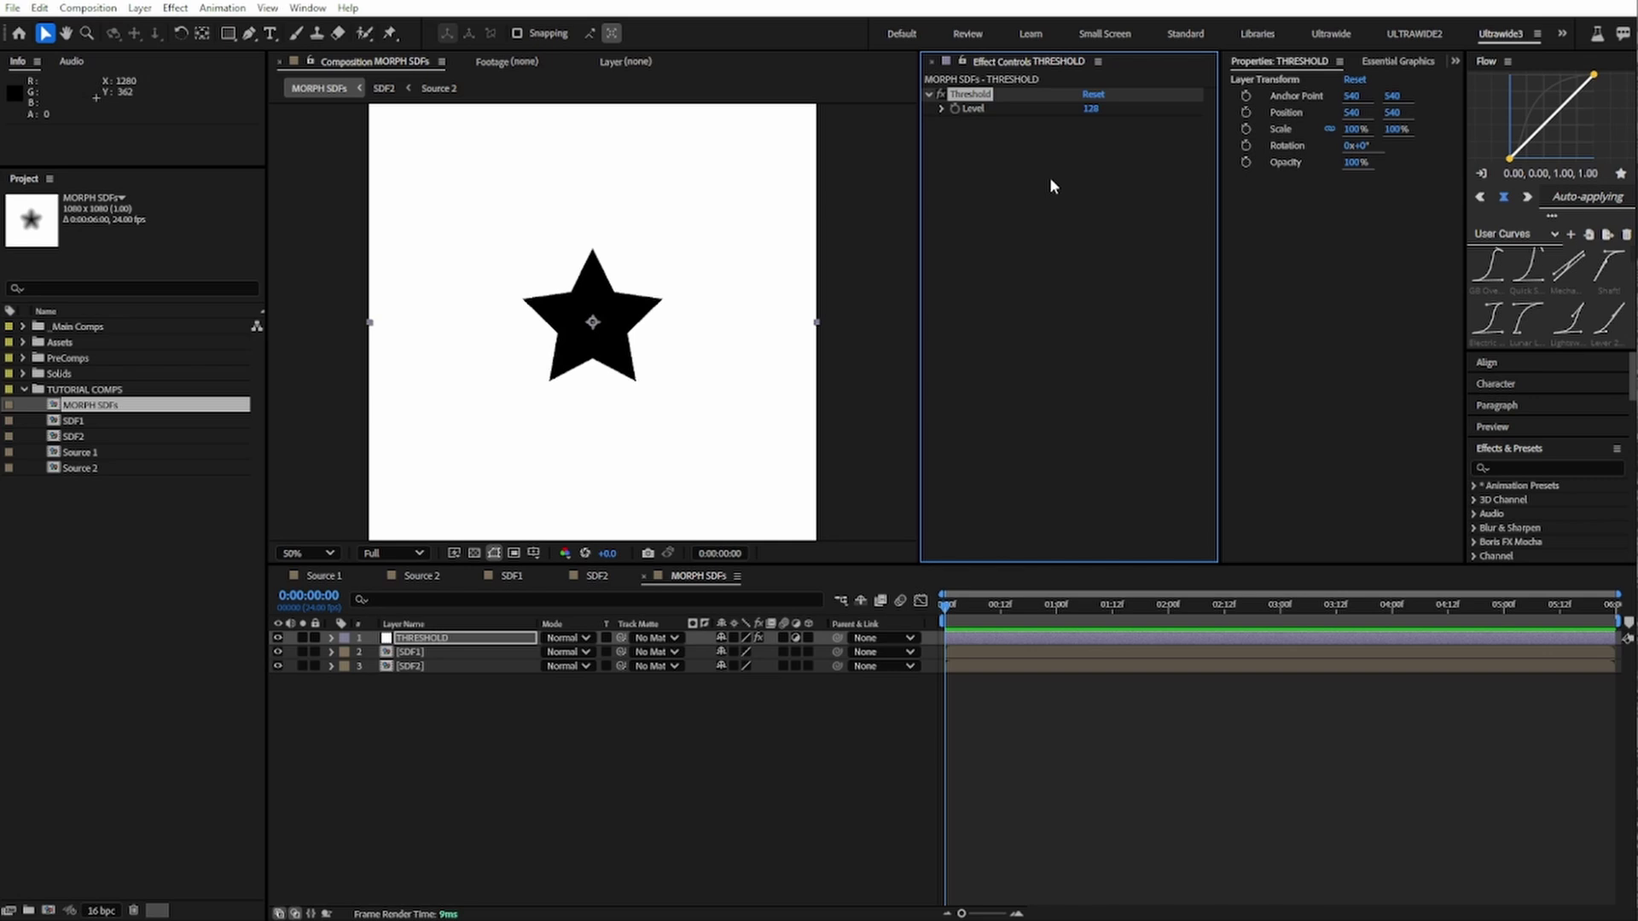
Step: Toggle SDF1 off and on to compare the heart and star fields, then add another adjustment layer
click(279, 652)
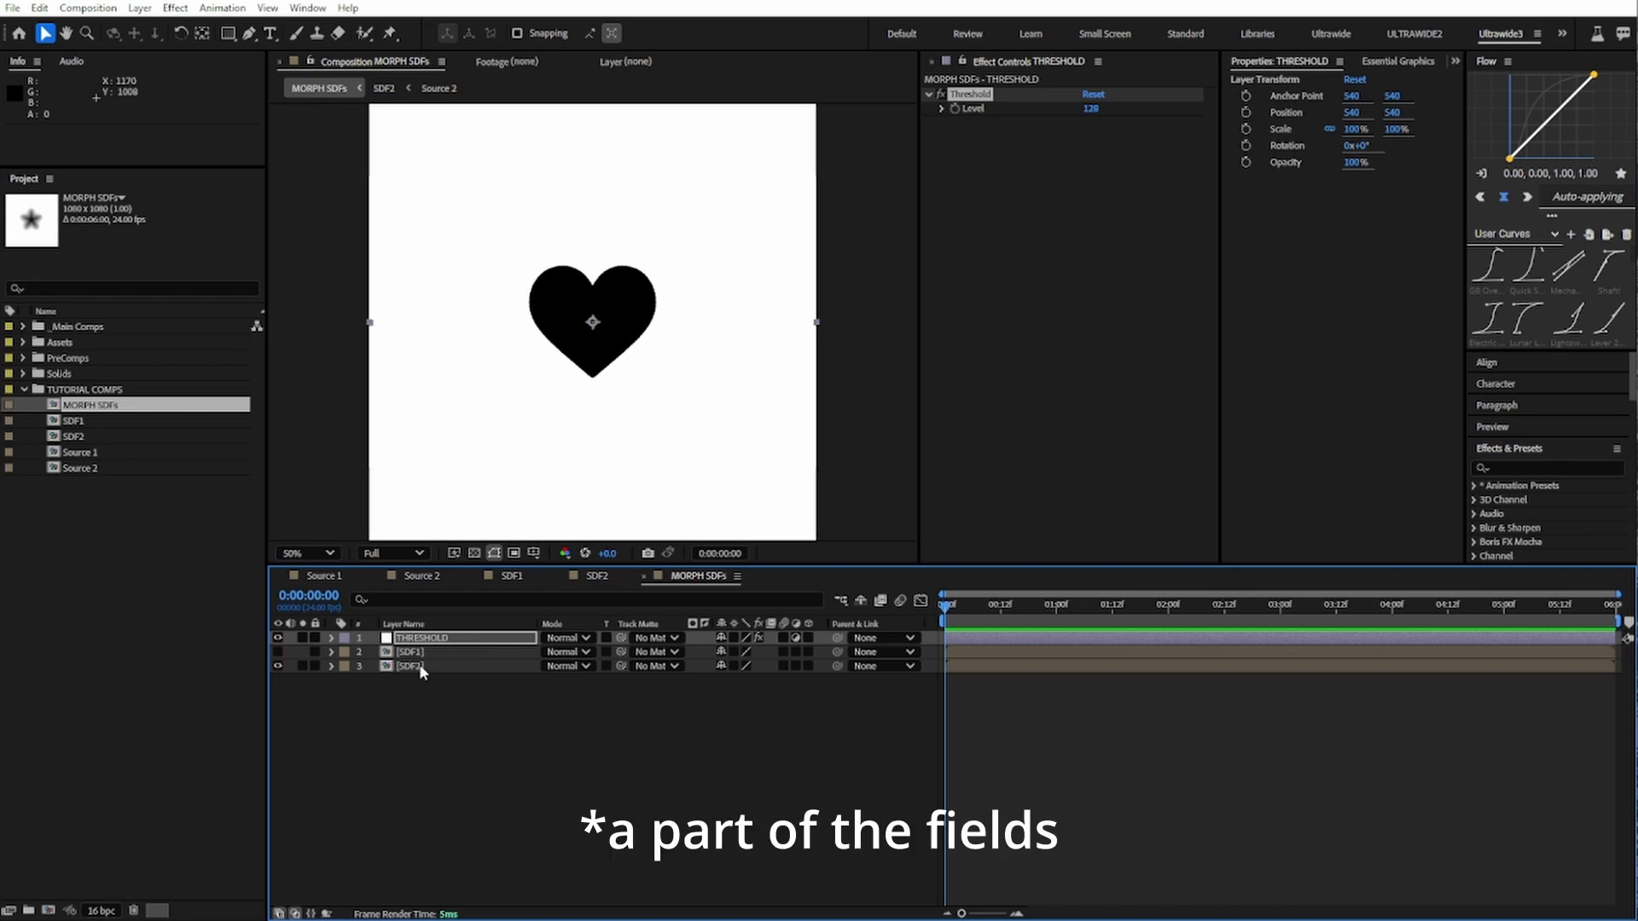
click(278, 652)
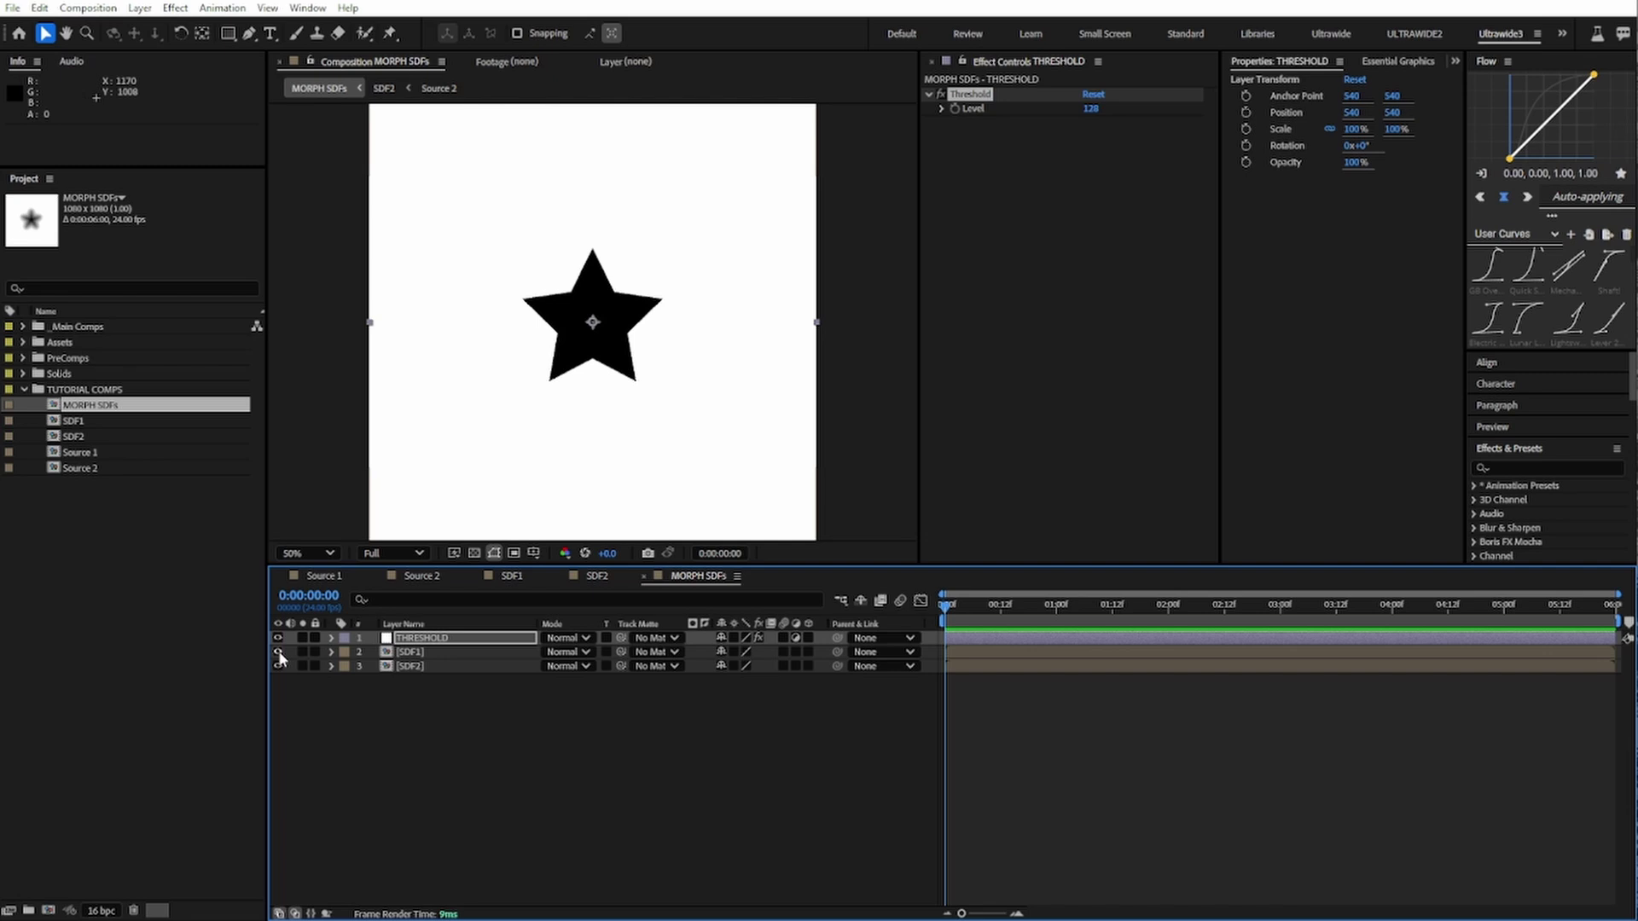
key(ctrl+alt+y)
Step: Name the new adjustment layer ALPHA and apply the Invert effect to it
key(Return)
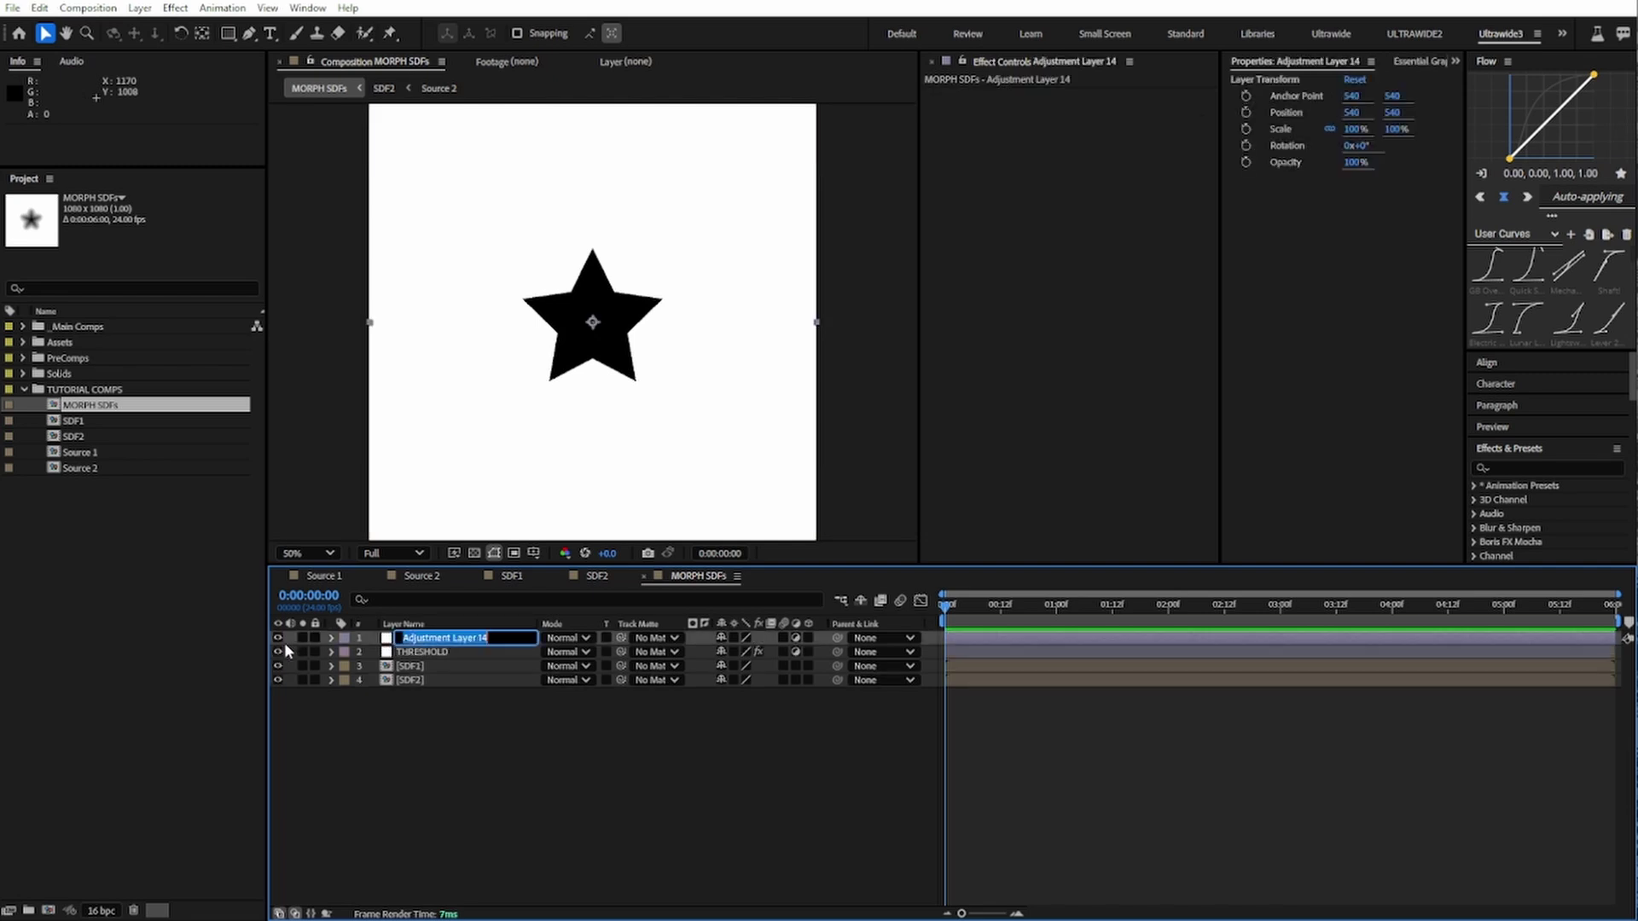
text(ALPHA)
key(Return)
key(ctrl+space)
text(inv)
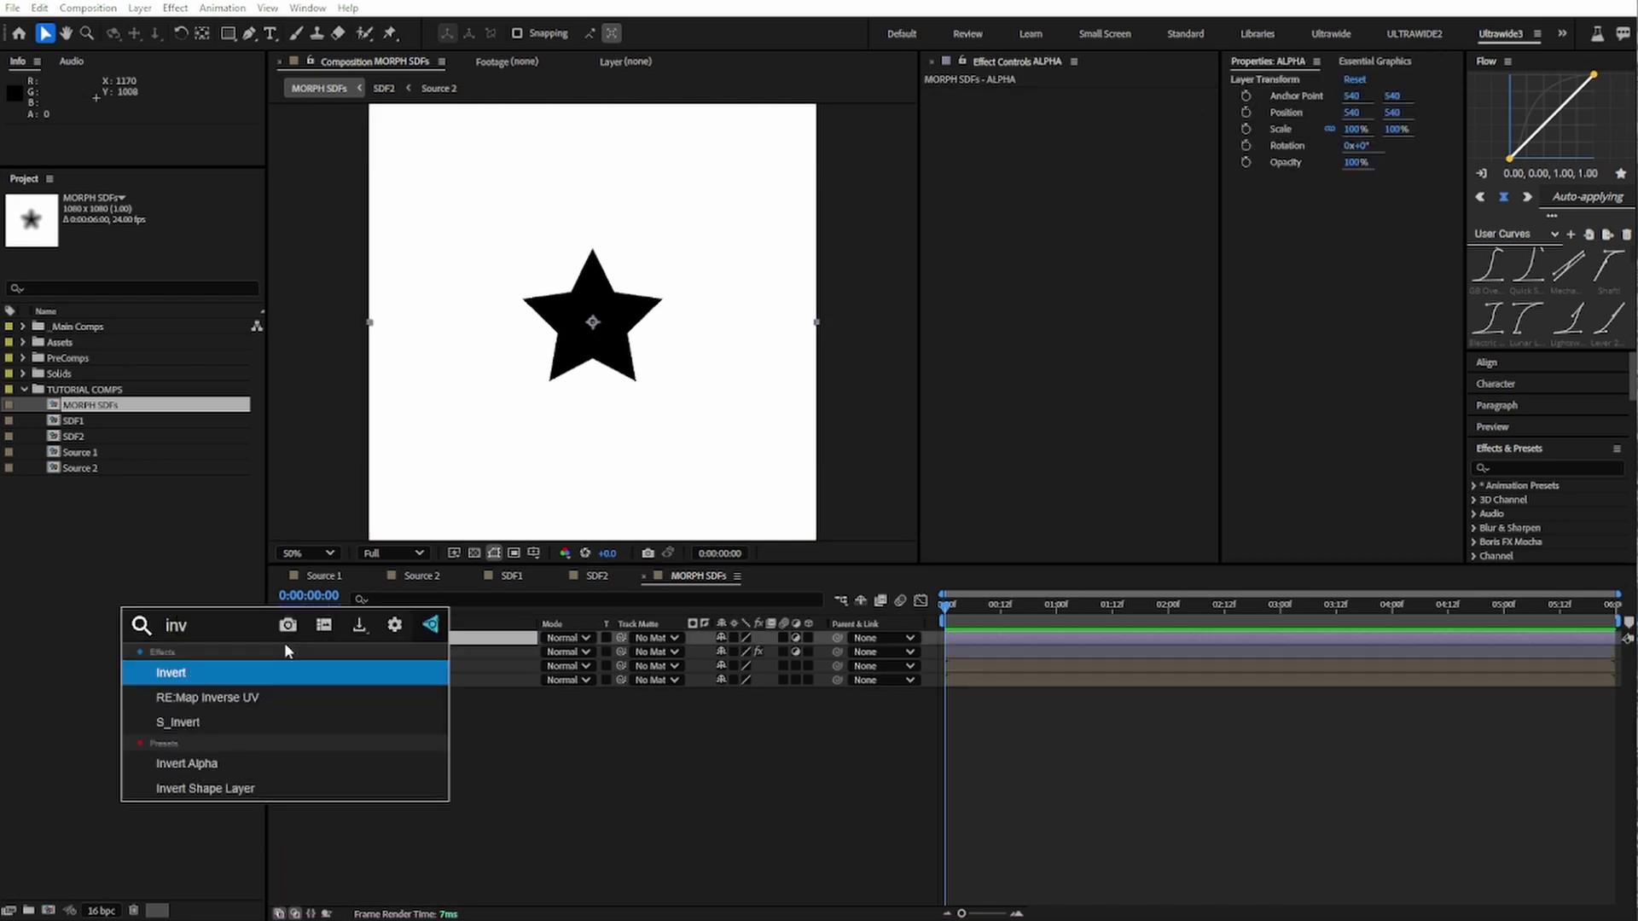
key(Return)
Step: Add Shift Channels to ALPHA taking alpha from Luminance, and hide SDF1 to reveal the heart
key(ctrl+space)
text(shi)
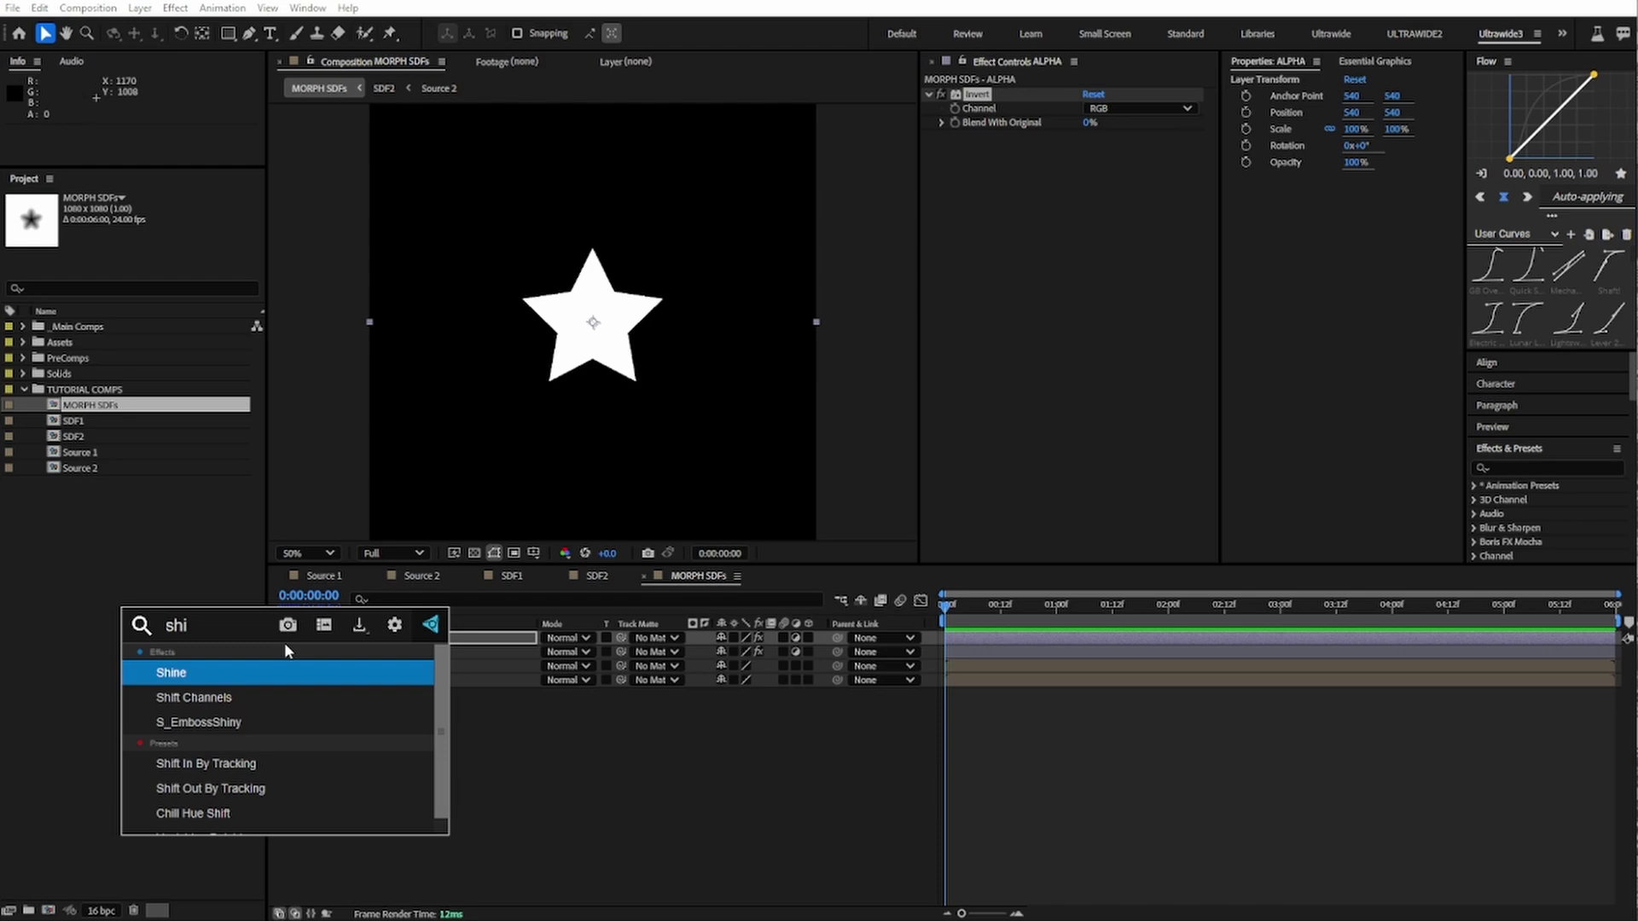
key(Return)
click(1135, 150)
click(1101, 246)
click(278, 666)
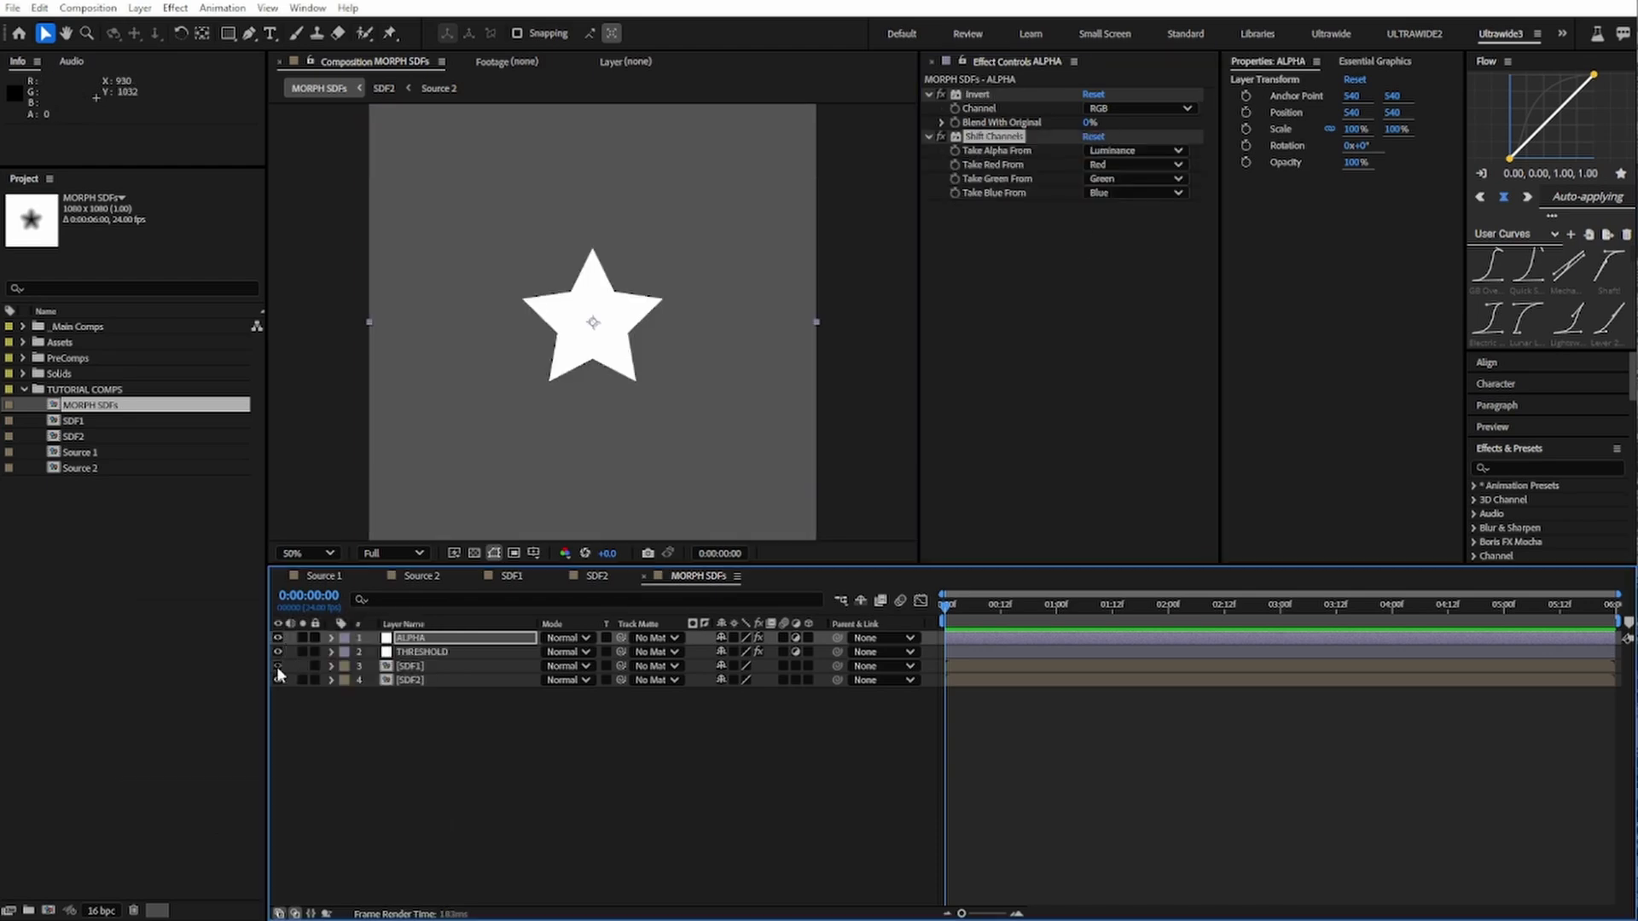
scroll(730, 166, up, 2)
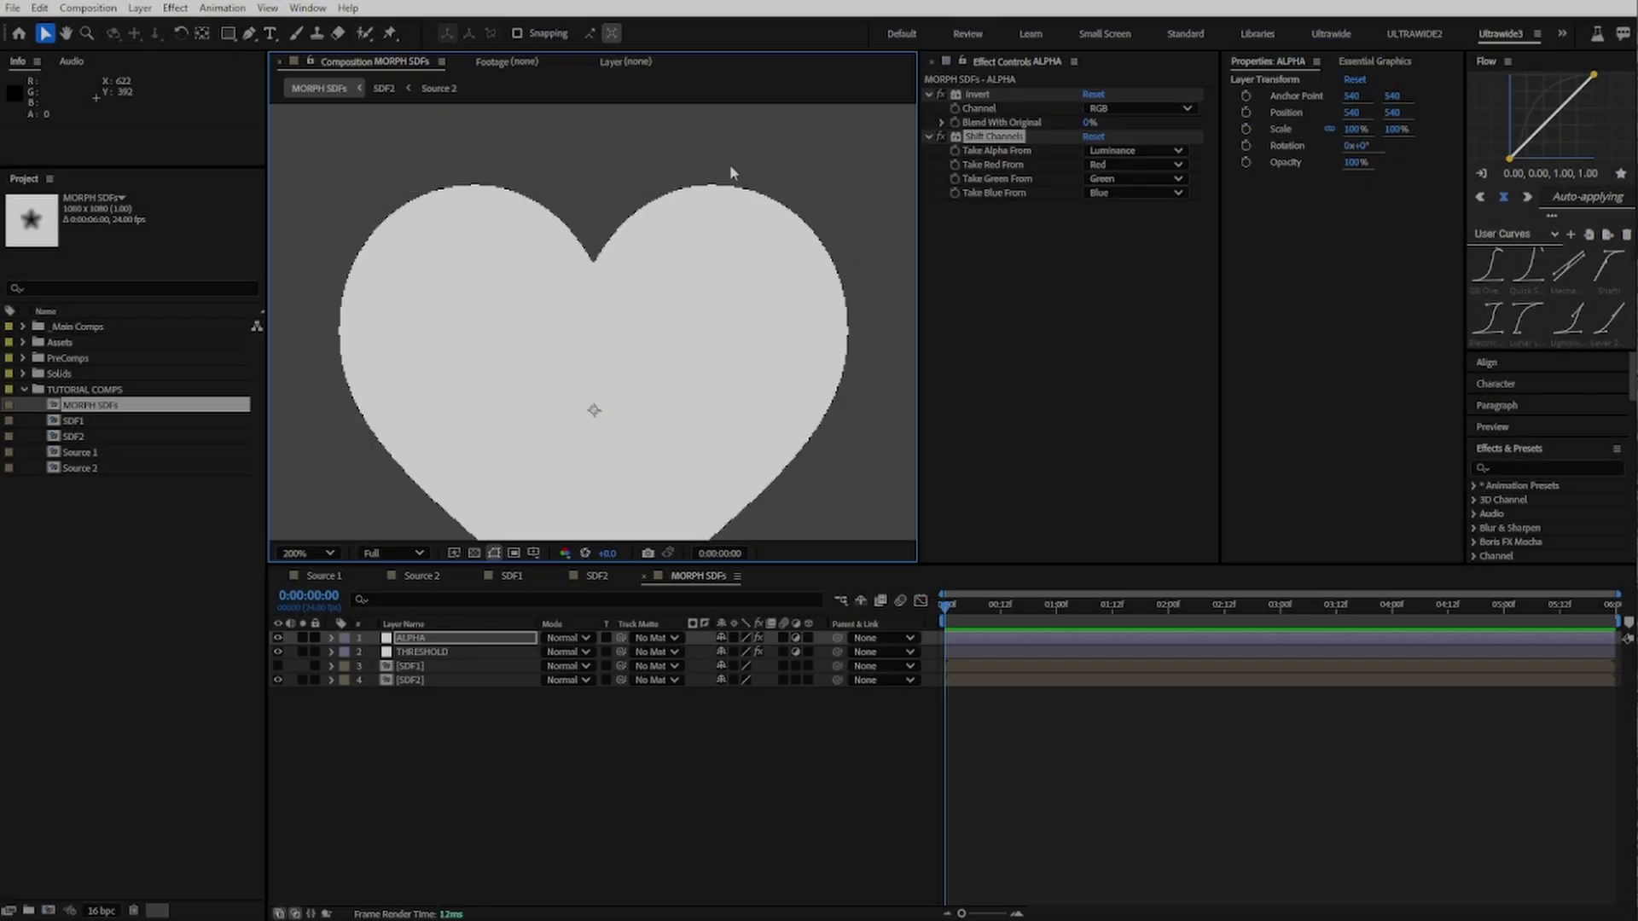
Step: Apply the FXAA effect to the ALPHA layer and recentre the composition view
key(ctrl+space)
text(fxaa)
key(Return)
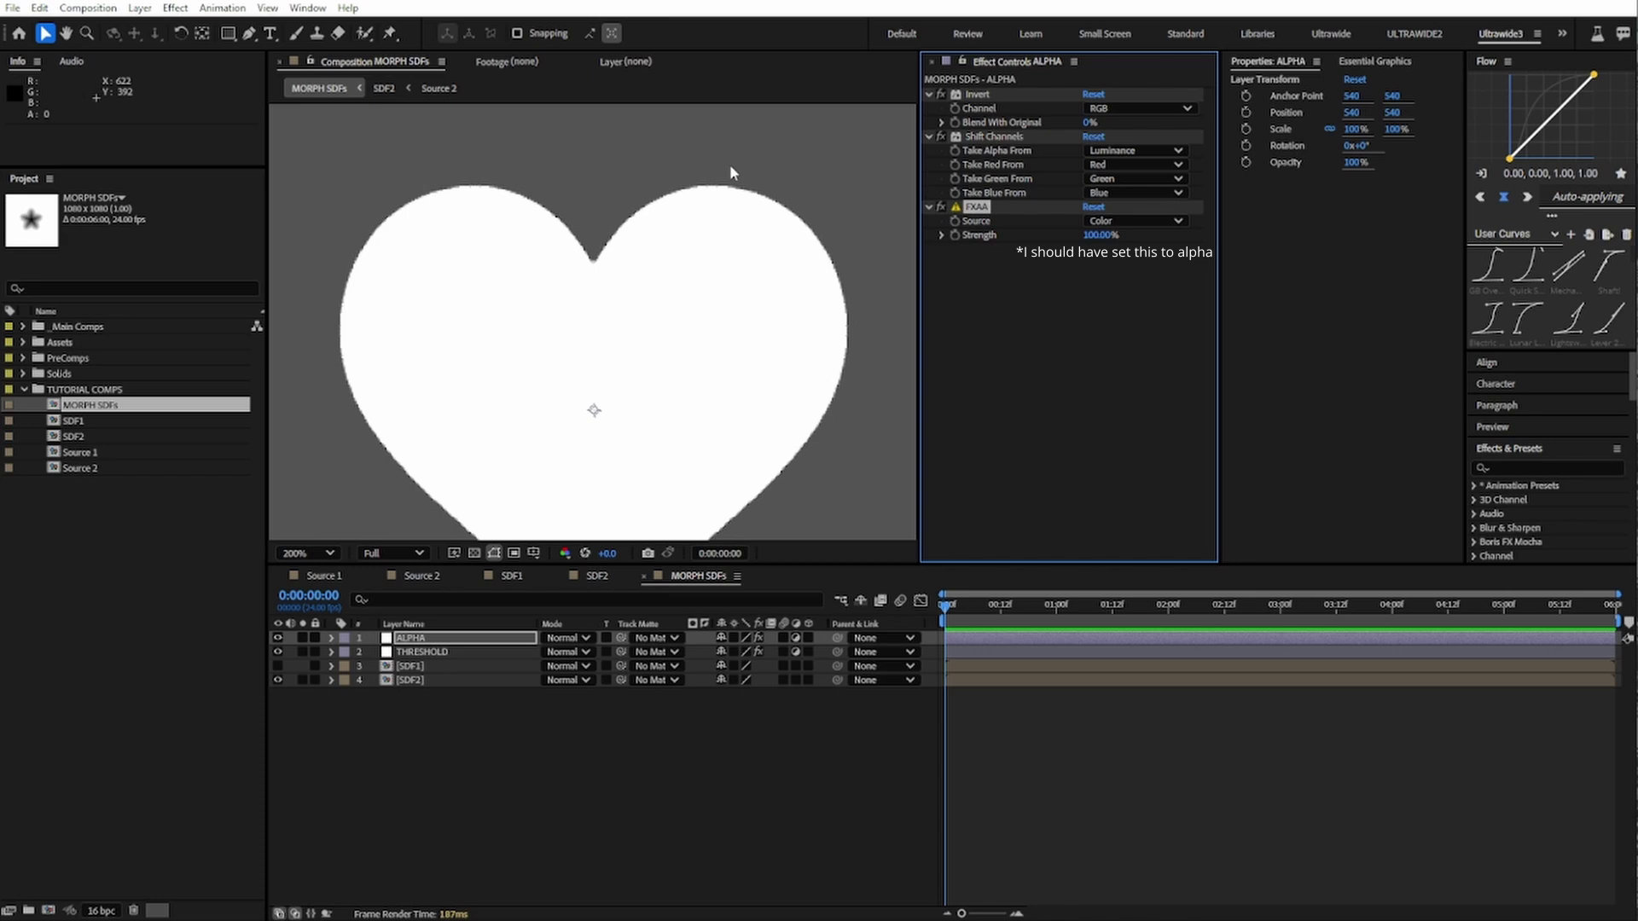
scroll(689, 308, down, 3)
drag(689, 308, 682, 279)
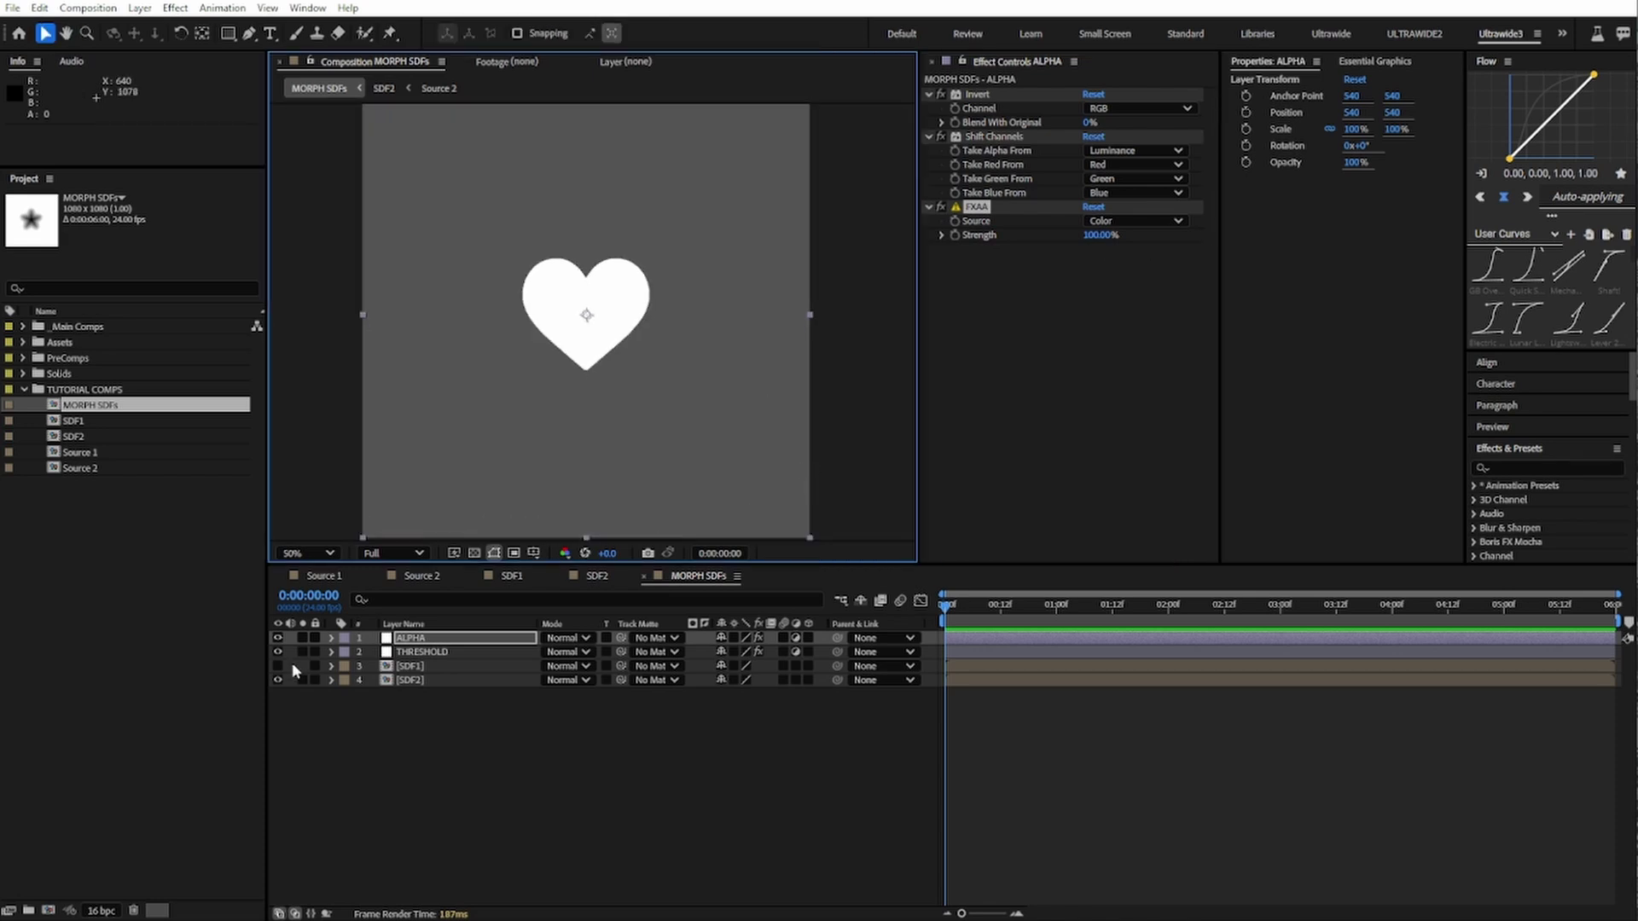
Step: Show SDF1 and keyframe its opacity from 100% at frame 0 to 0% at frame 20
click(278, 665)
click(409, 669)
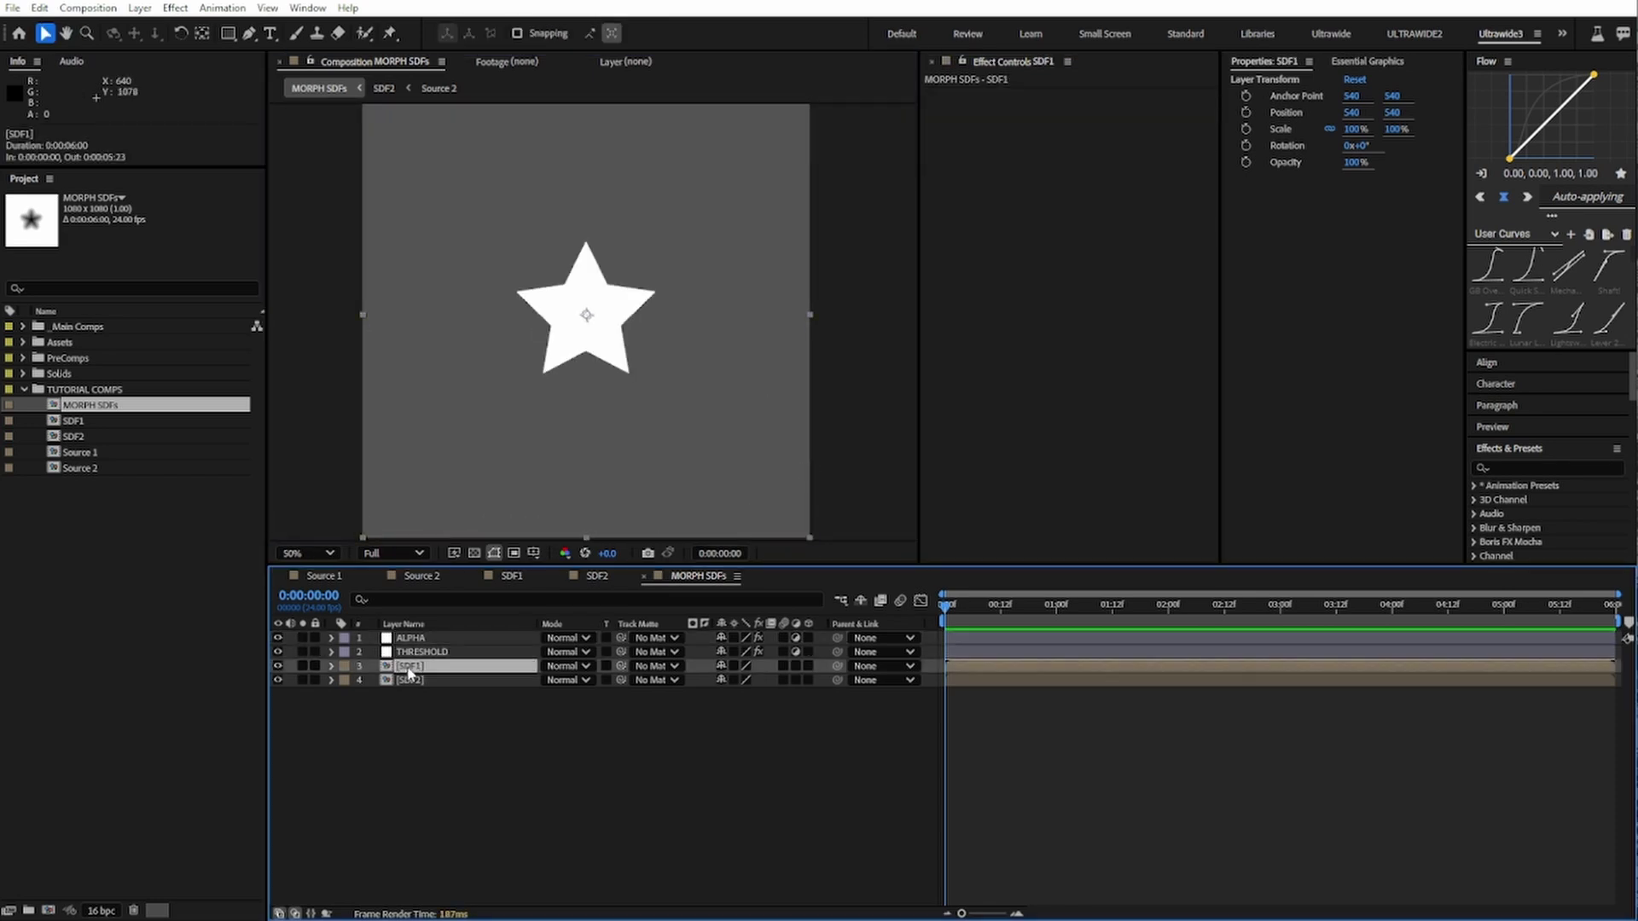
key(t)
click(375, 680)
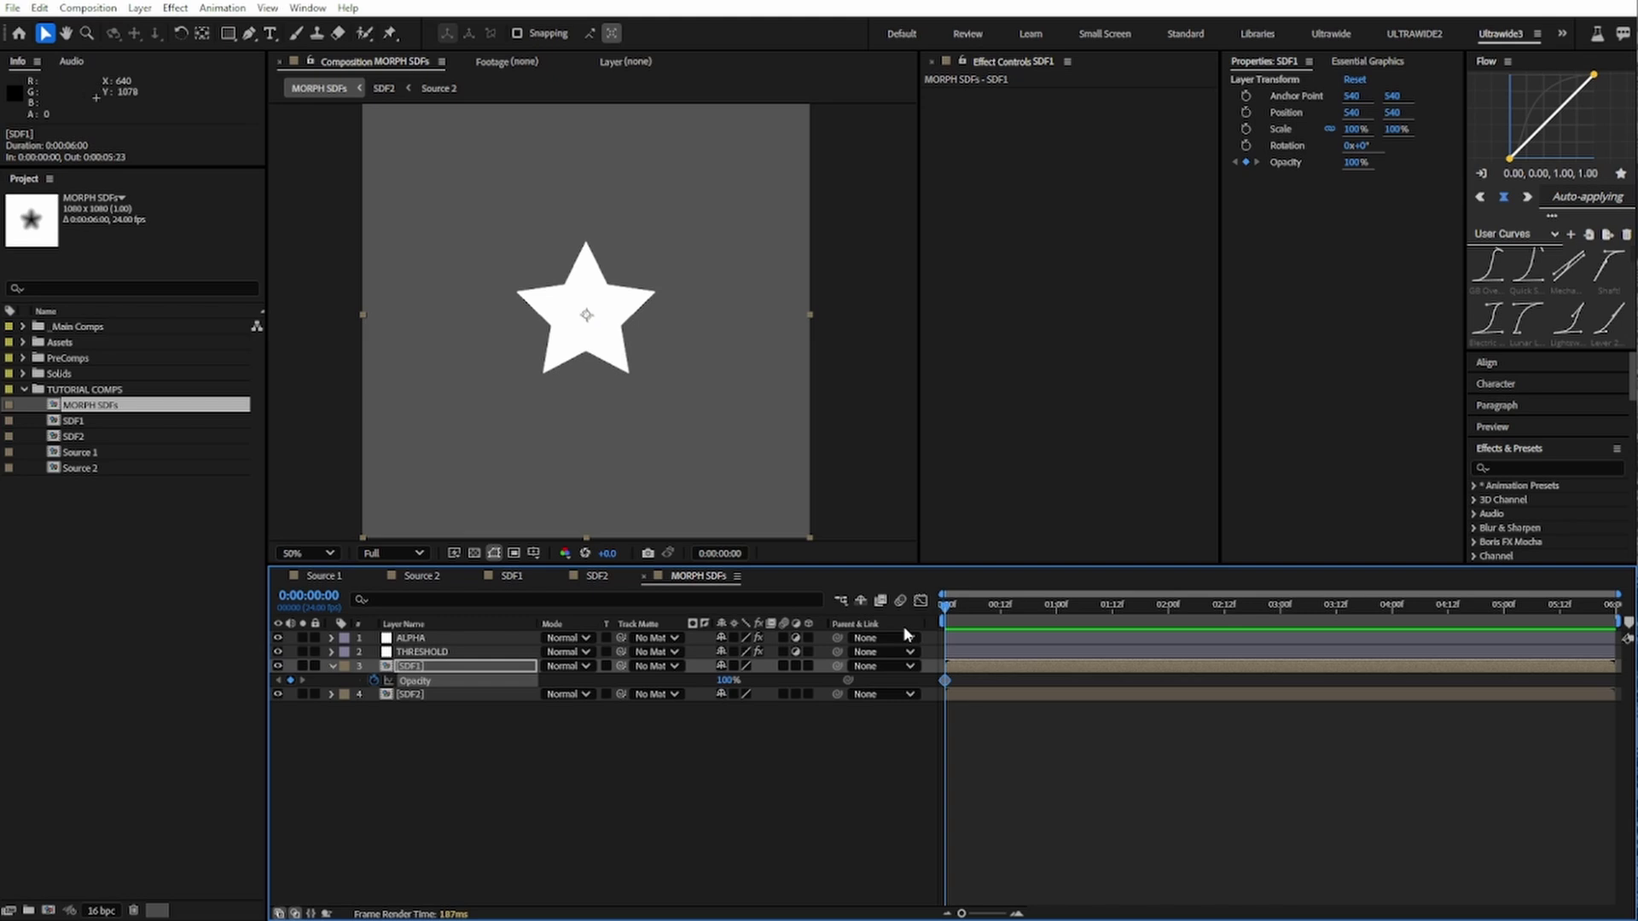
key(shift+Page_Down)
key(shift+Page_Down)
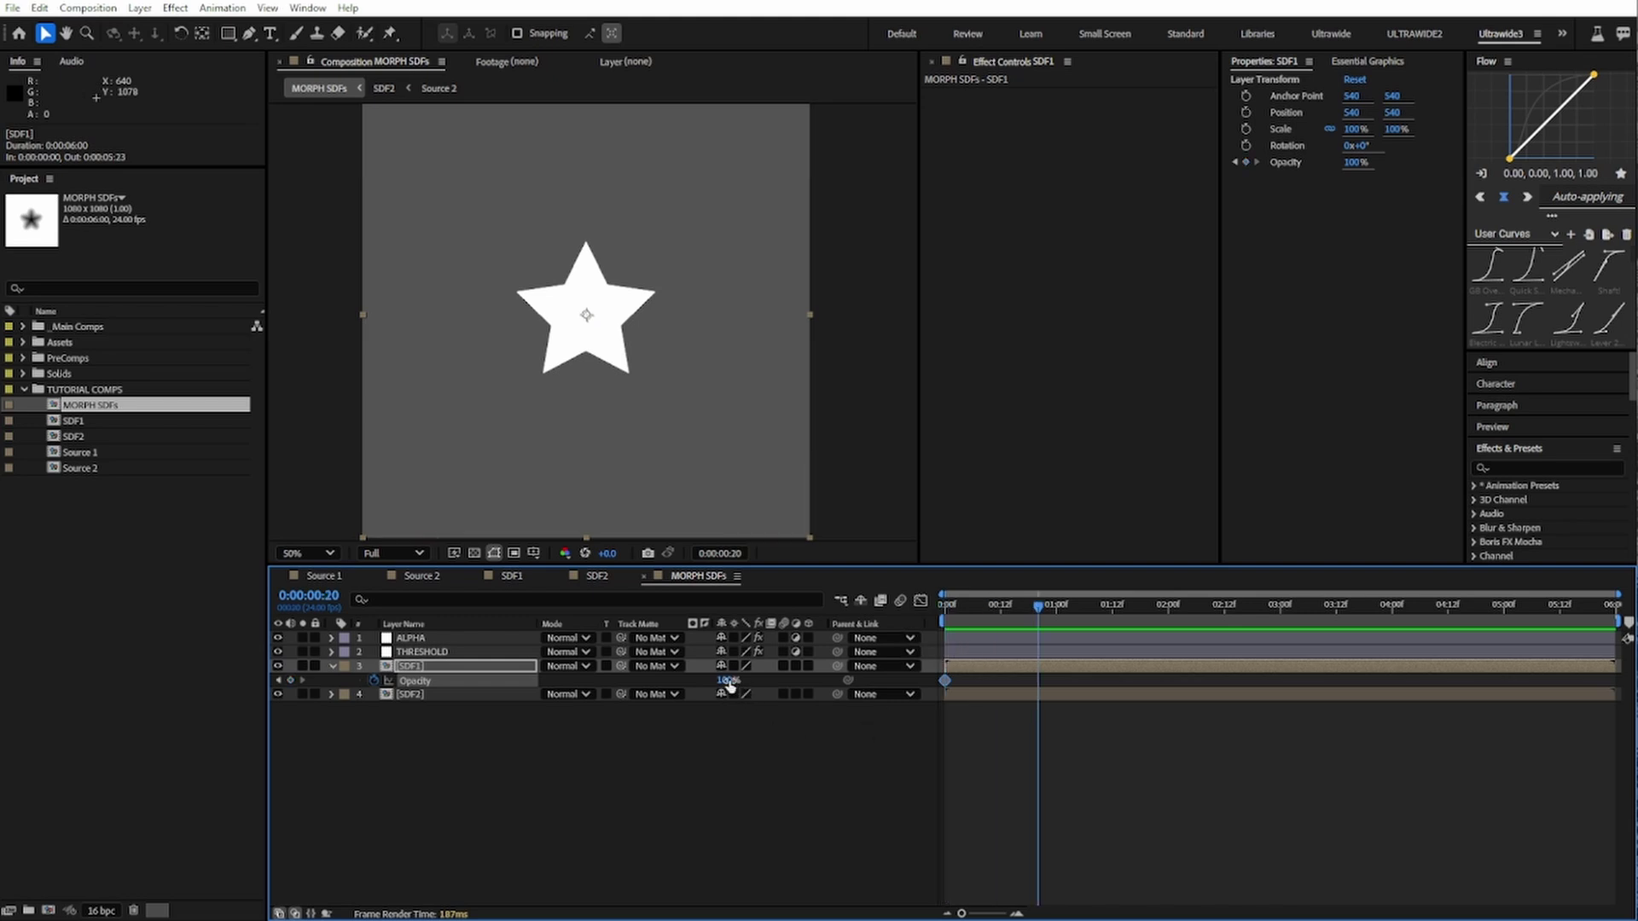
drag(726, 680, 607, 699)
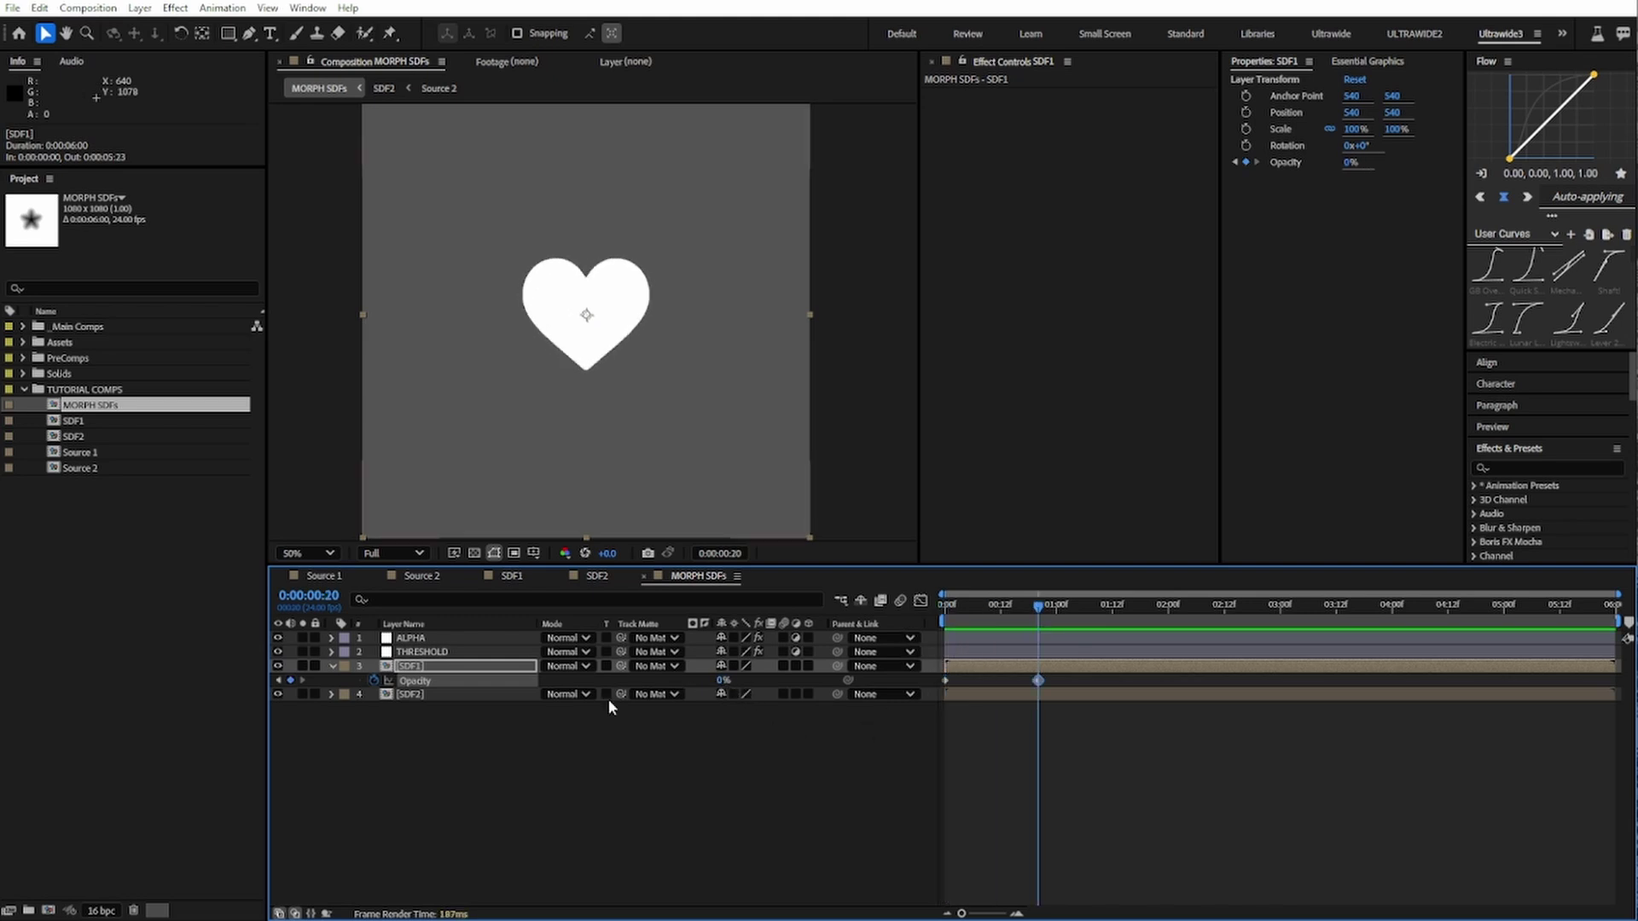
Step: Preview the star-to-heart morph, hide the ALPHA and THRESHOLD layers, and scrub to check the blend
key(space)
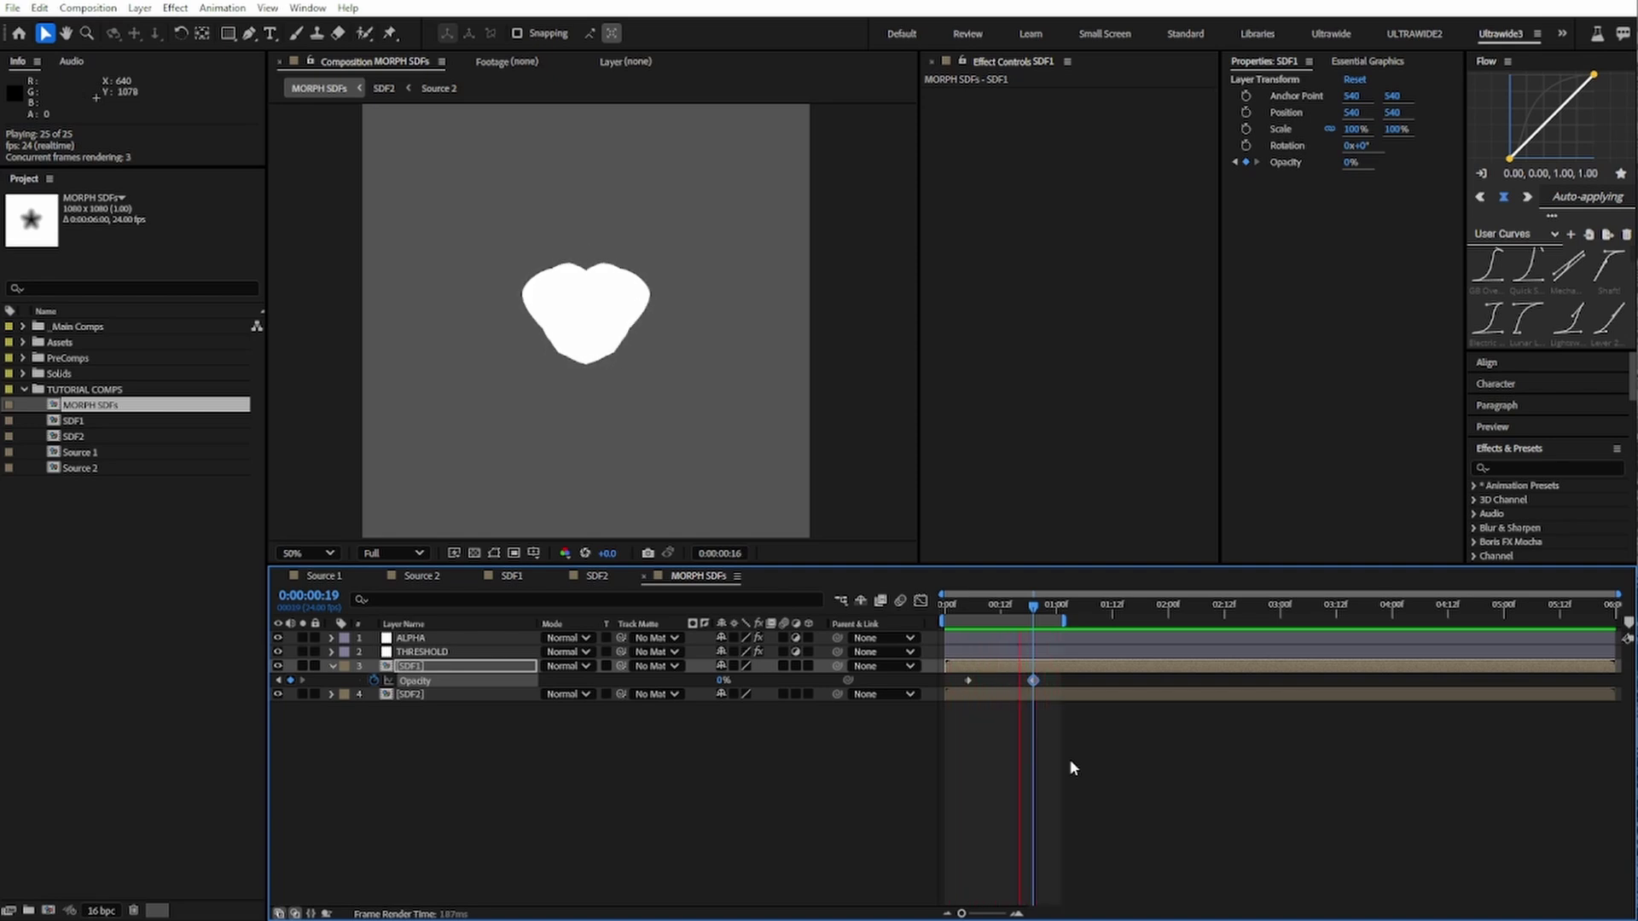
key(space)
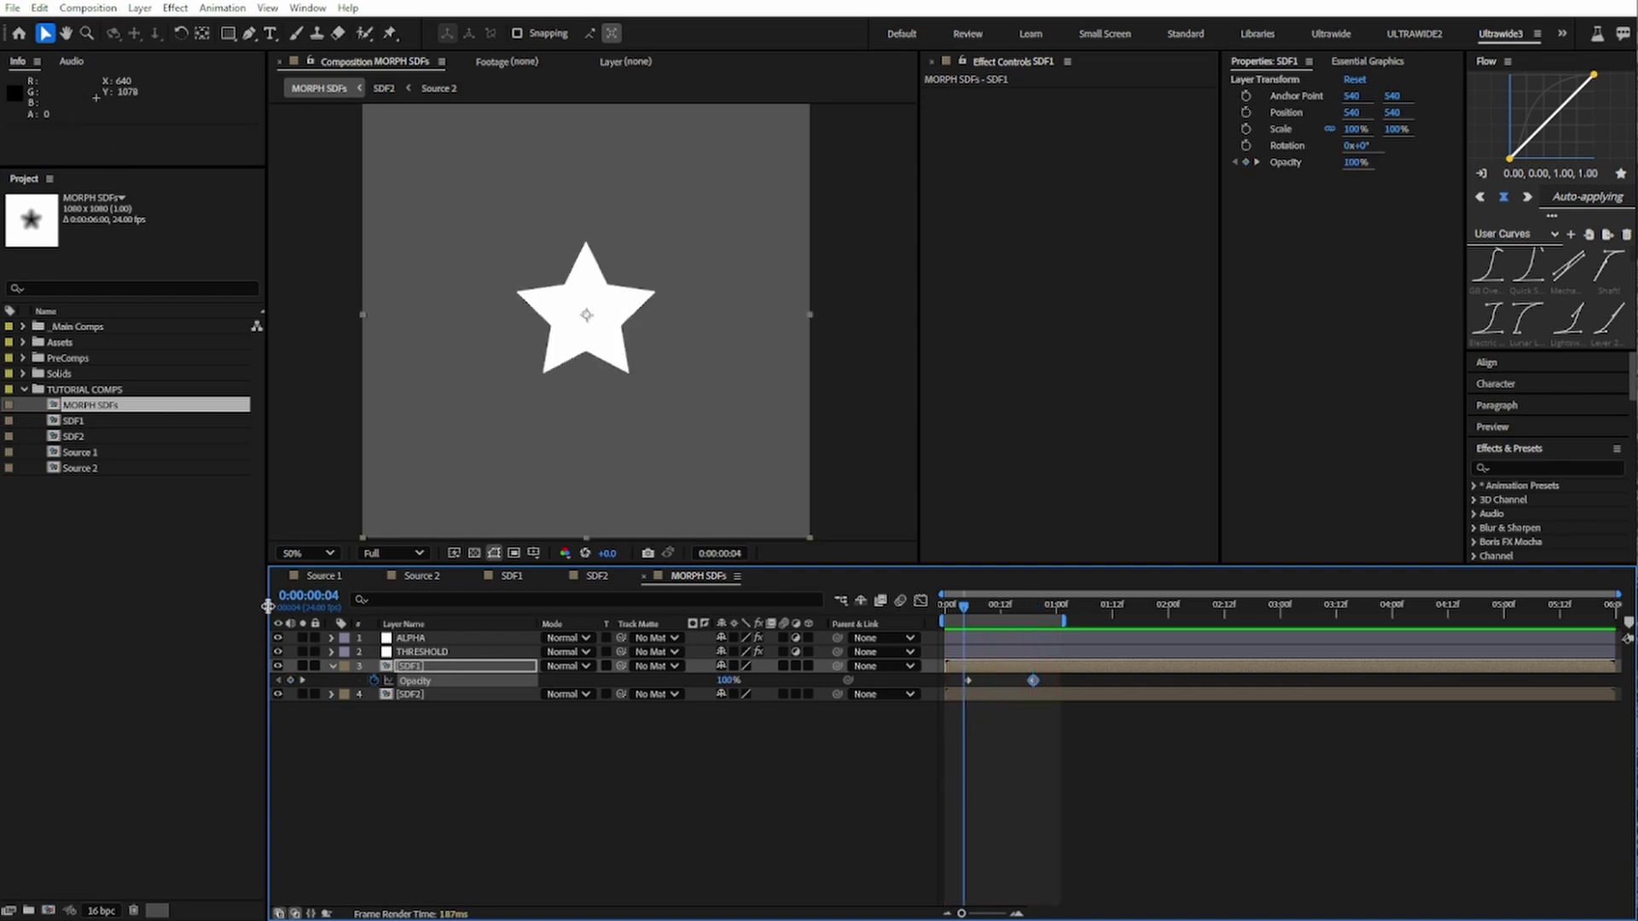
drag(279, 638, 282, 652)
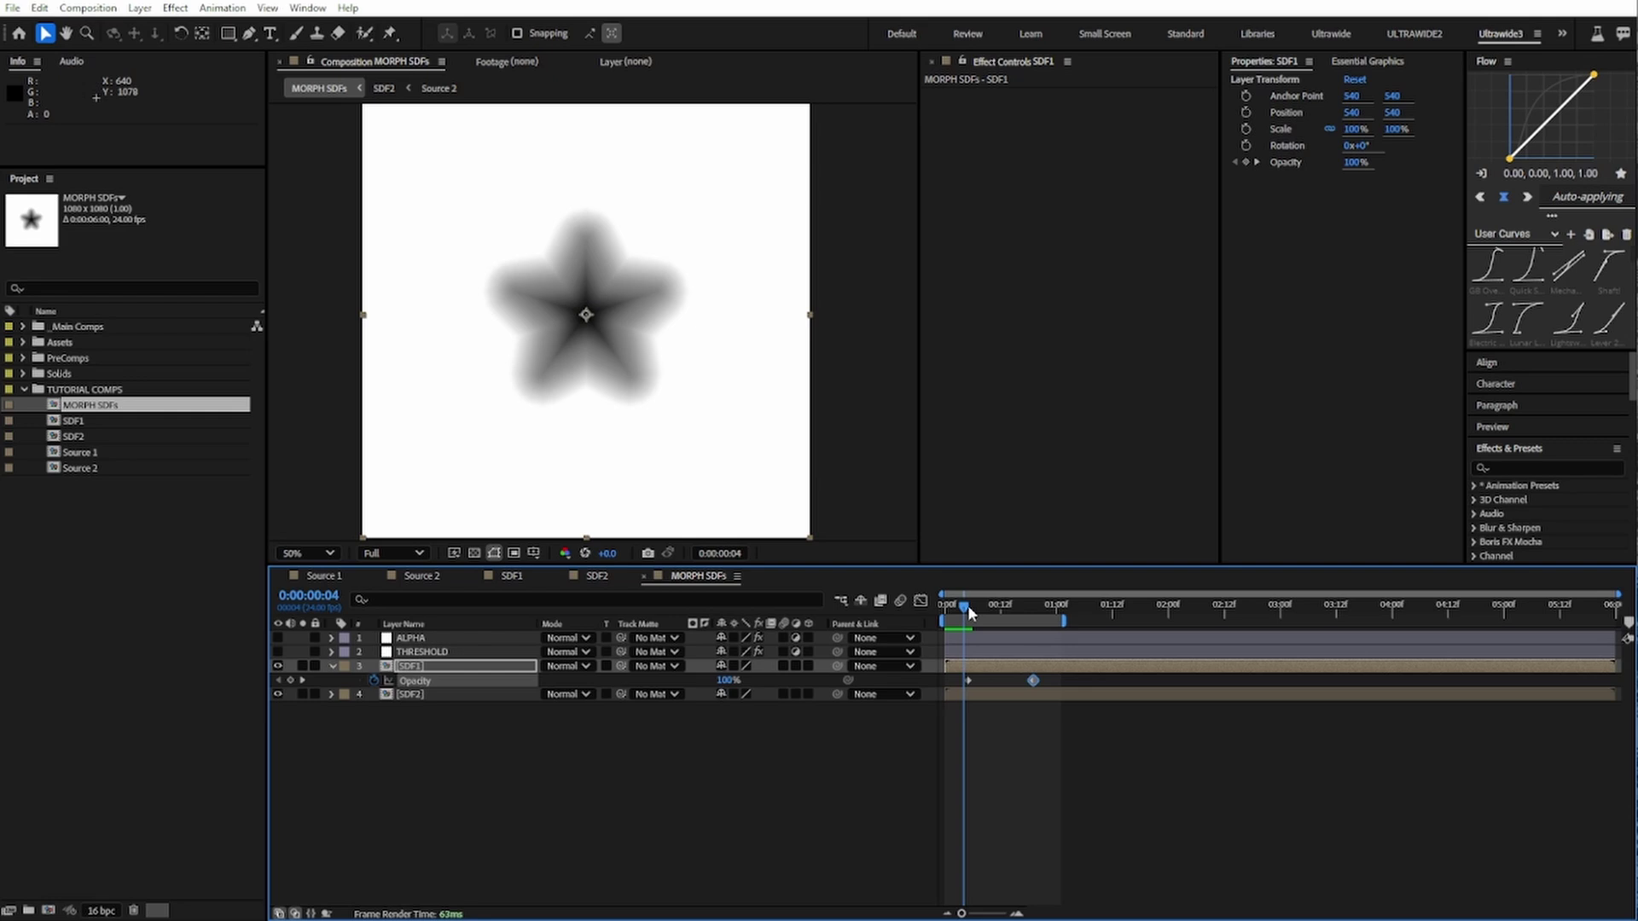
drag(967, 605, 1024, 614)
Step: Apply an inverted Extract to THRESHOLD with black point 120 and white point 130
click(1020, 653)
key(ctrl+space)
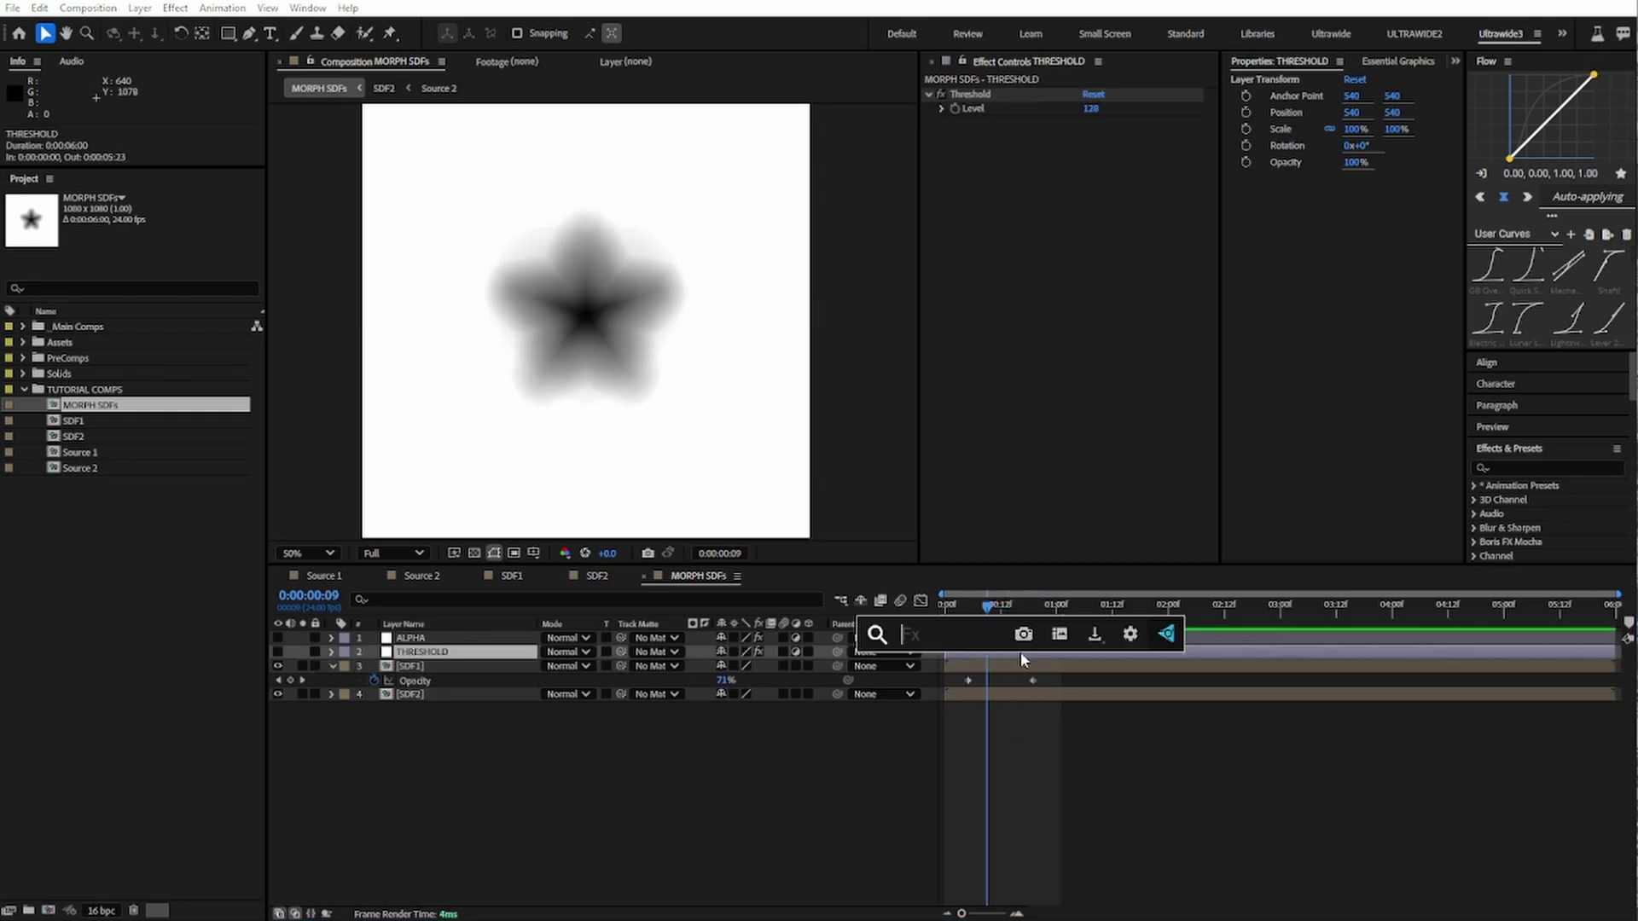
text(ext)
key(Return)
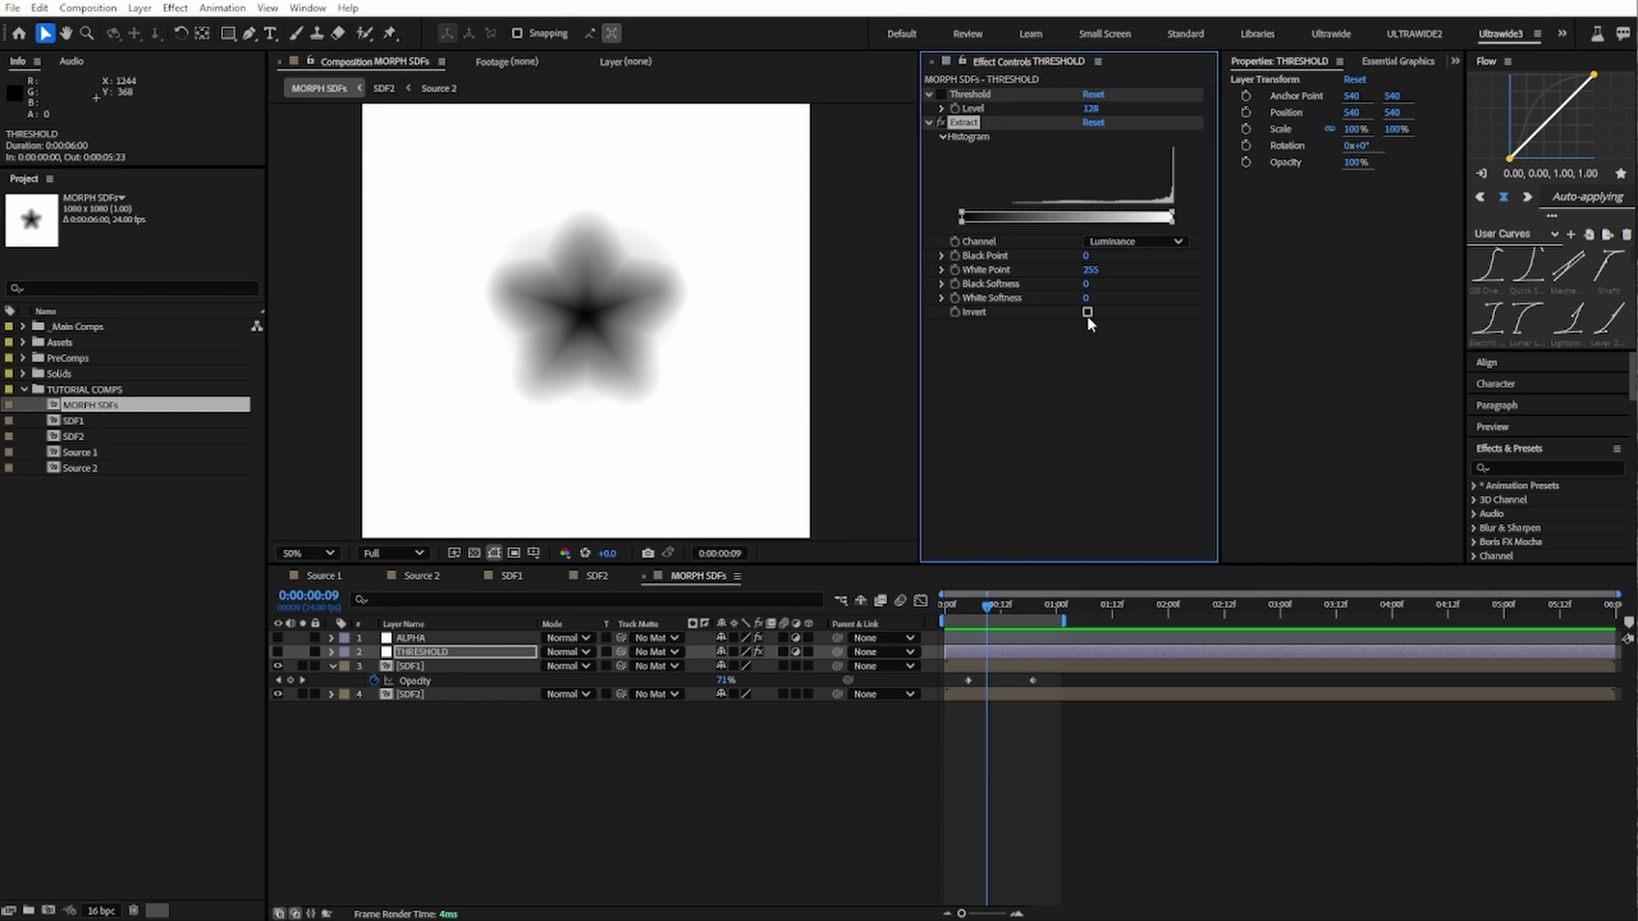
click(1086, 313)
click(1086, 256)
text(1)
text(30)
key(Return)
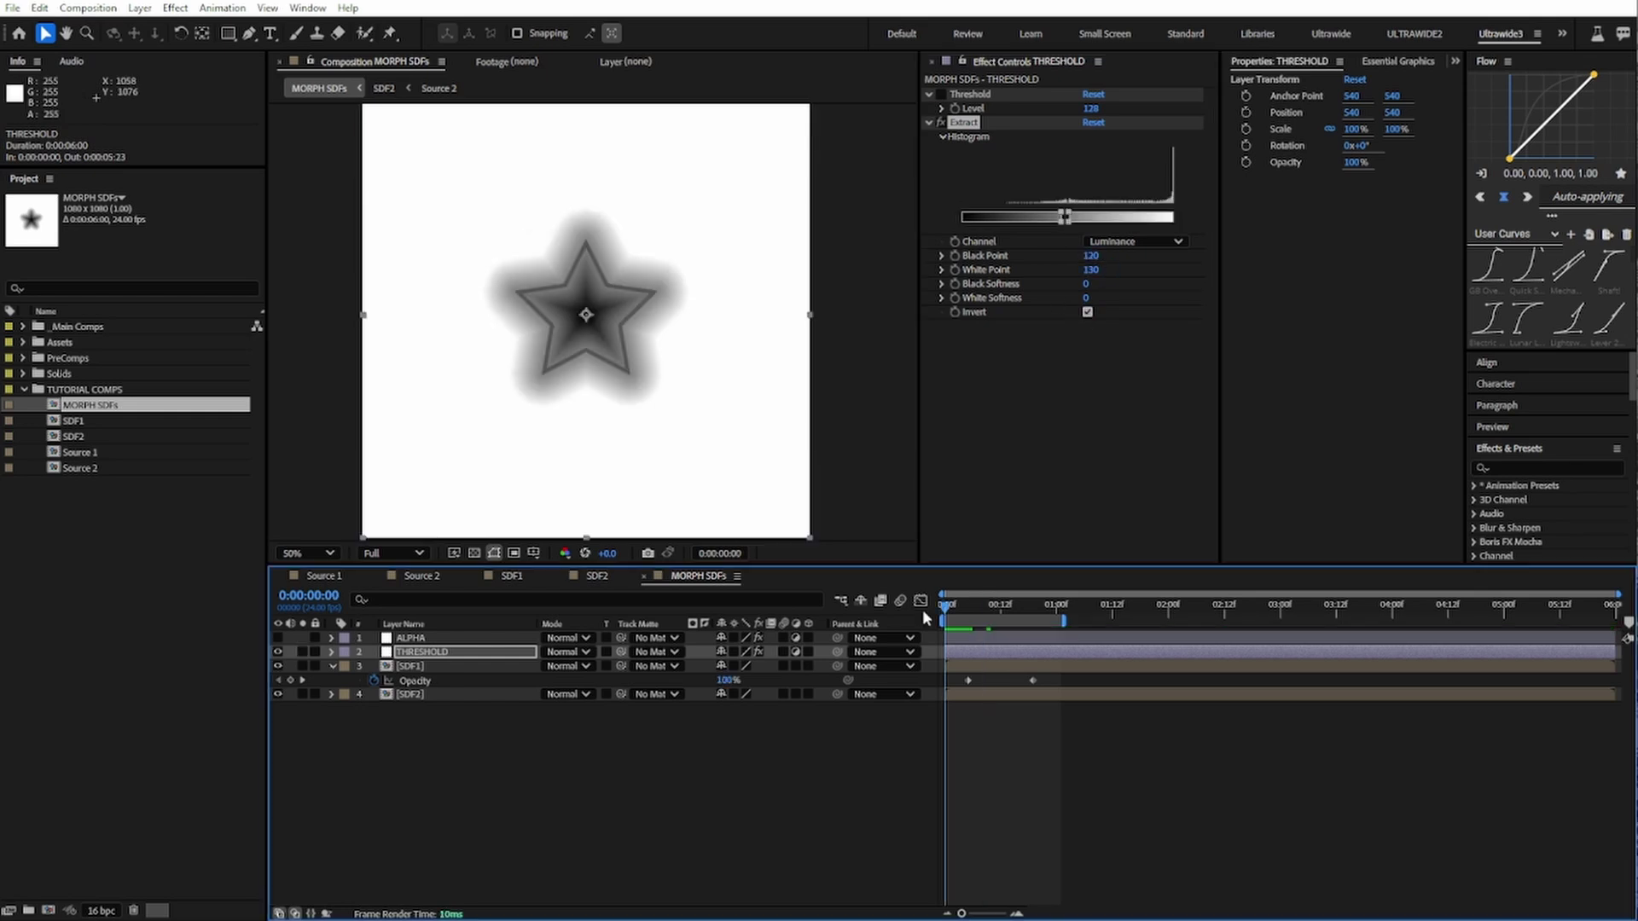
key(ctrl+space)
Step: Add a Solid Composite to THRESHOLD with pure red as the outline colour
text(solid)
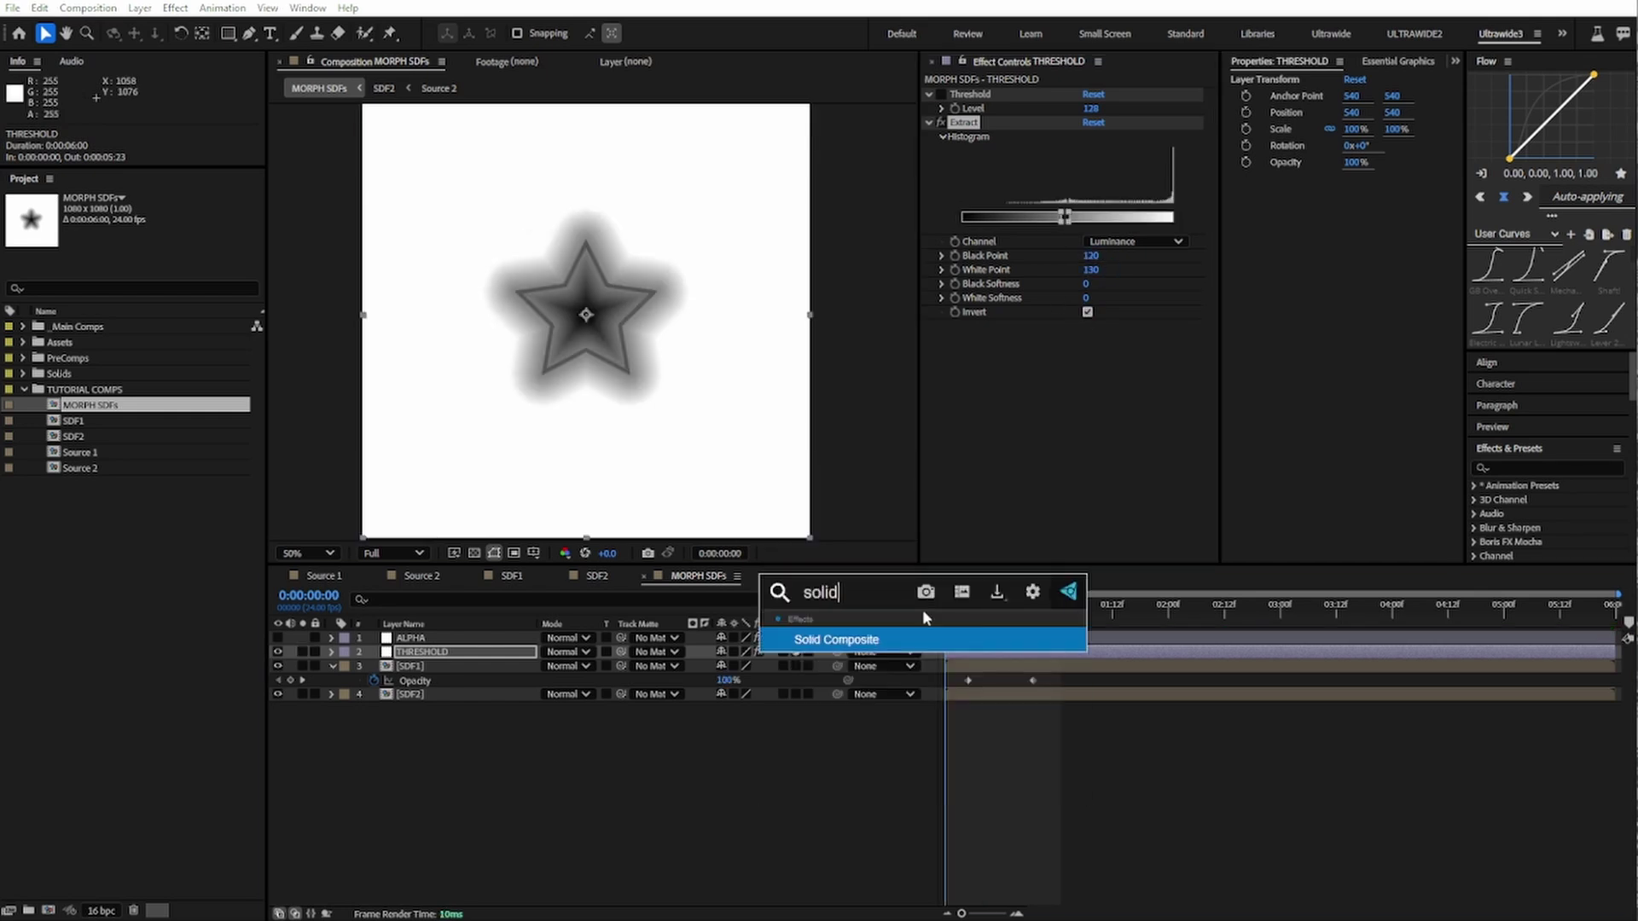
key(Return)
click(1092, 355)
drag(1288, 708, 1519, 655)
click(1471, 671)
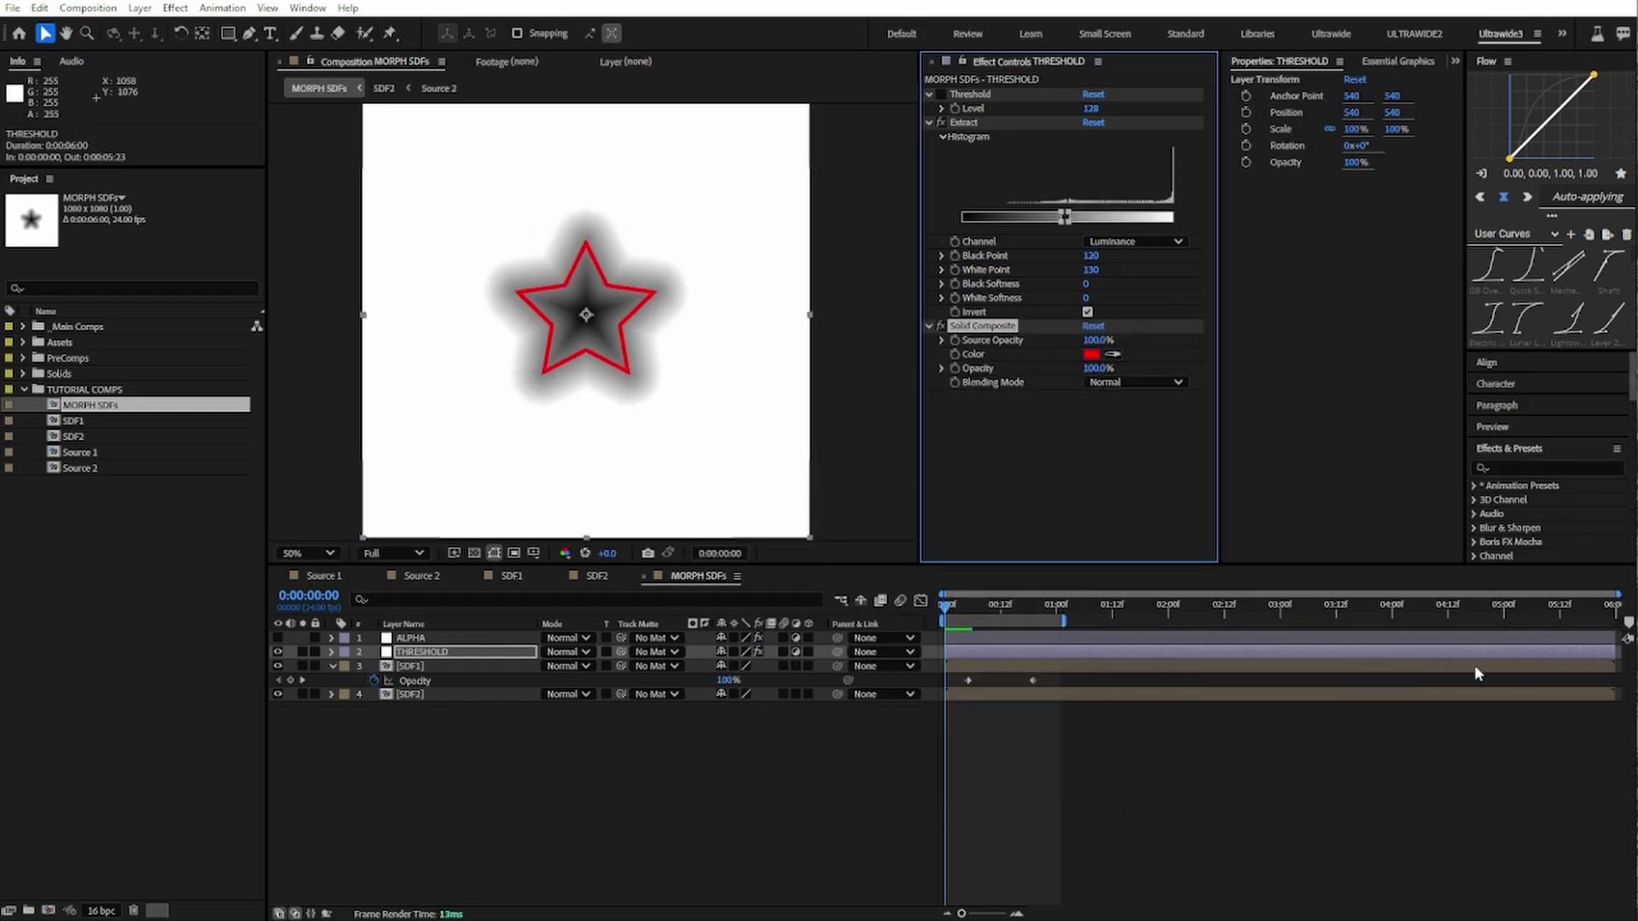
Step: Recentre the enlarged star and preview the red outlined morph from near the start
scroll(612, 409, up, 1)
drag(648, 261, 643, 310)
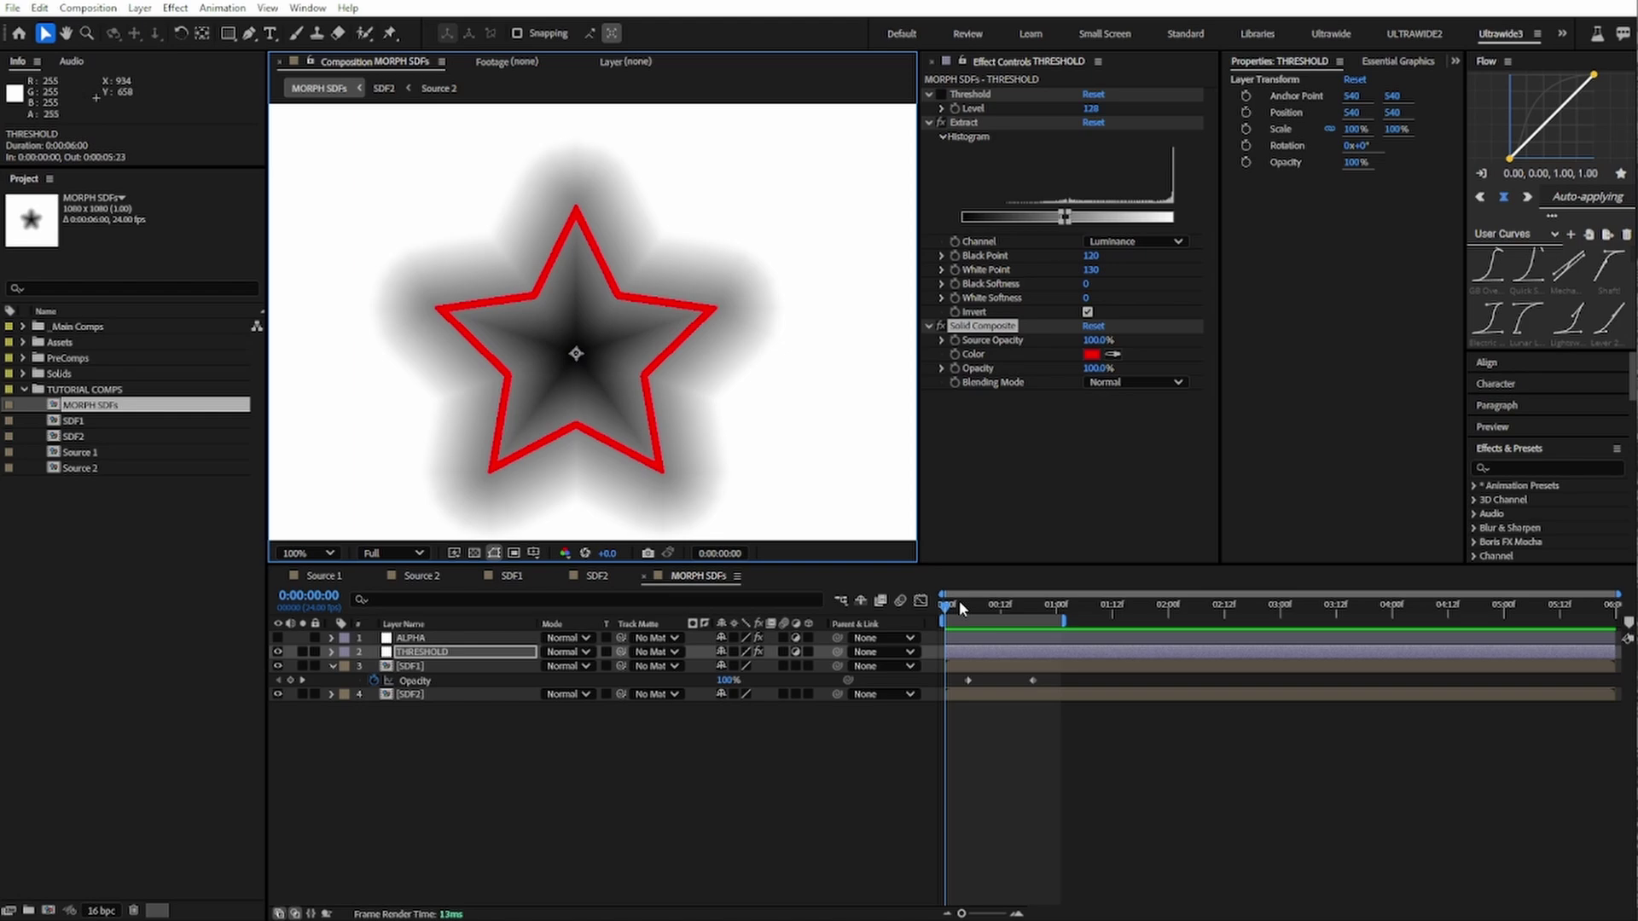
click(964, 607)
key(space)
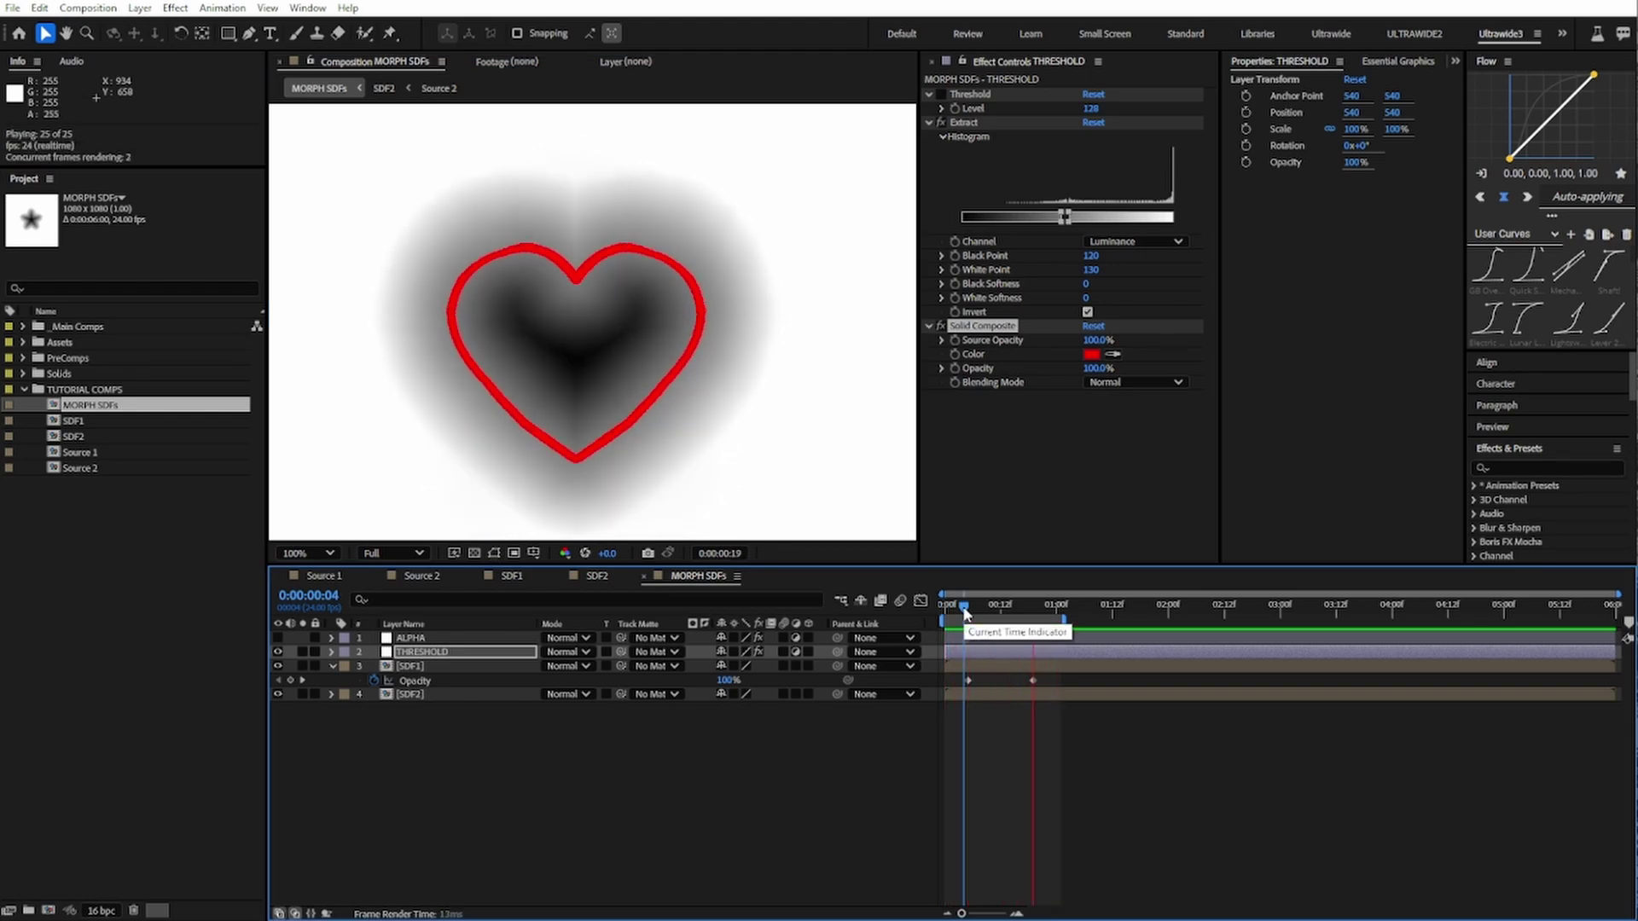
key(space)
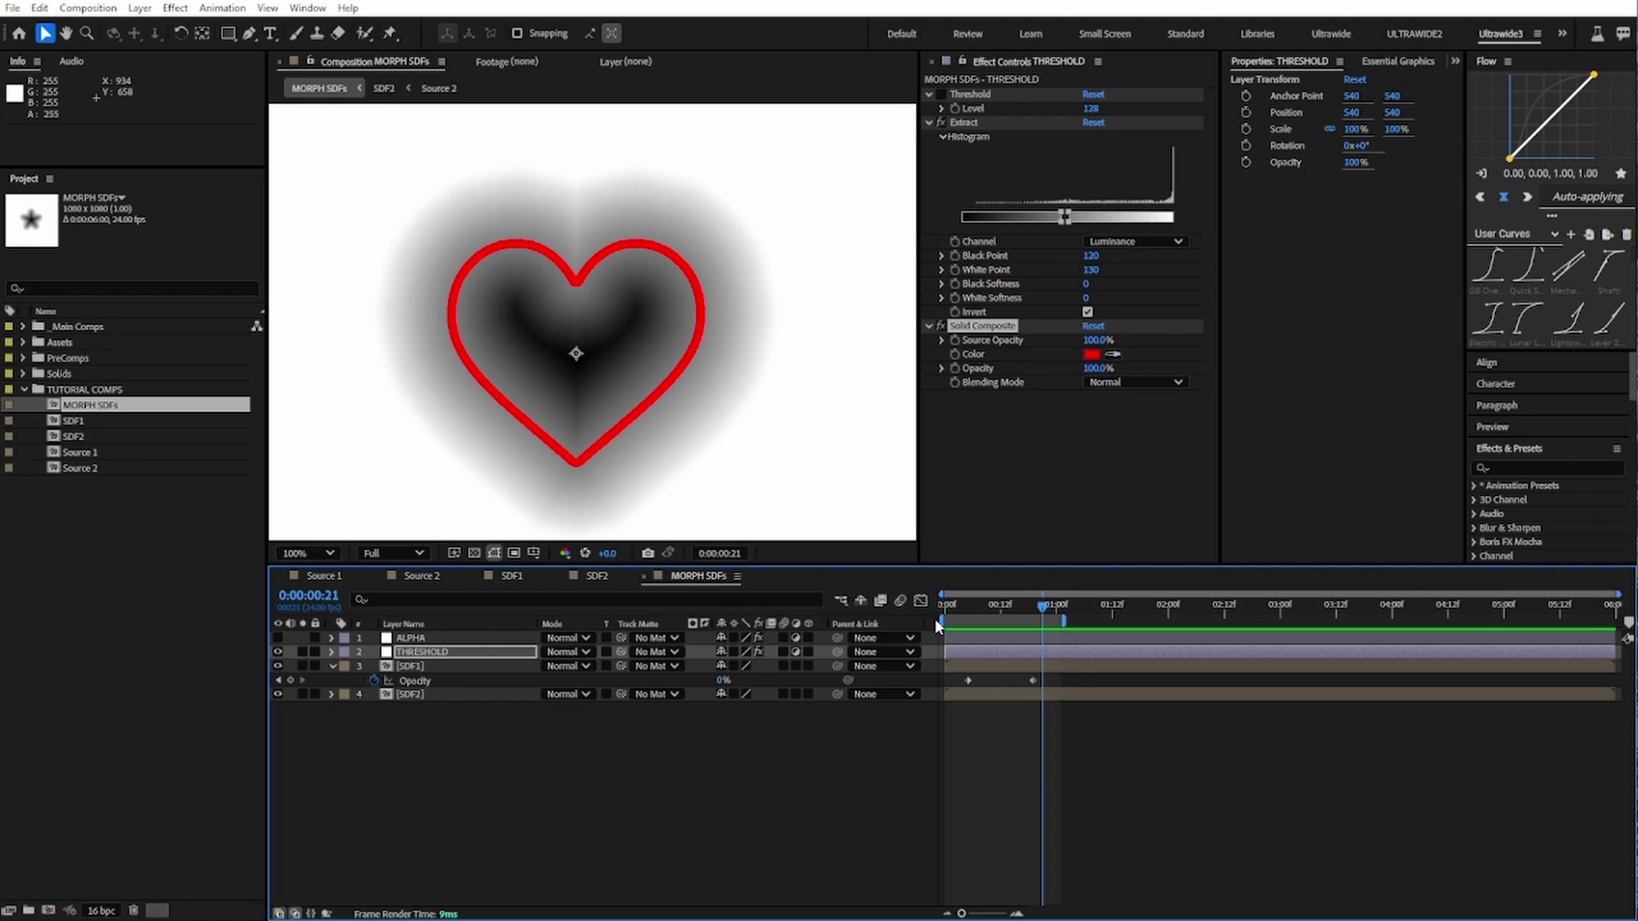
Step: Hide THRESHOLD and SDF1 to view the heart field alone around frames 11–12
click(997, 609)
click(277, 652)
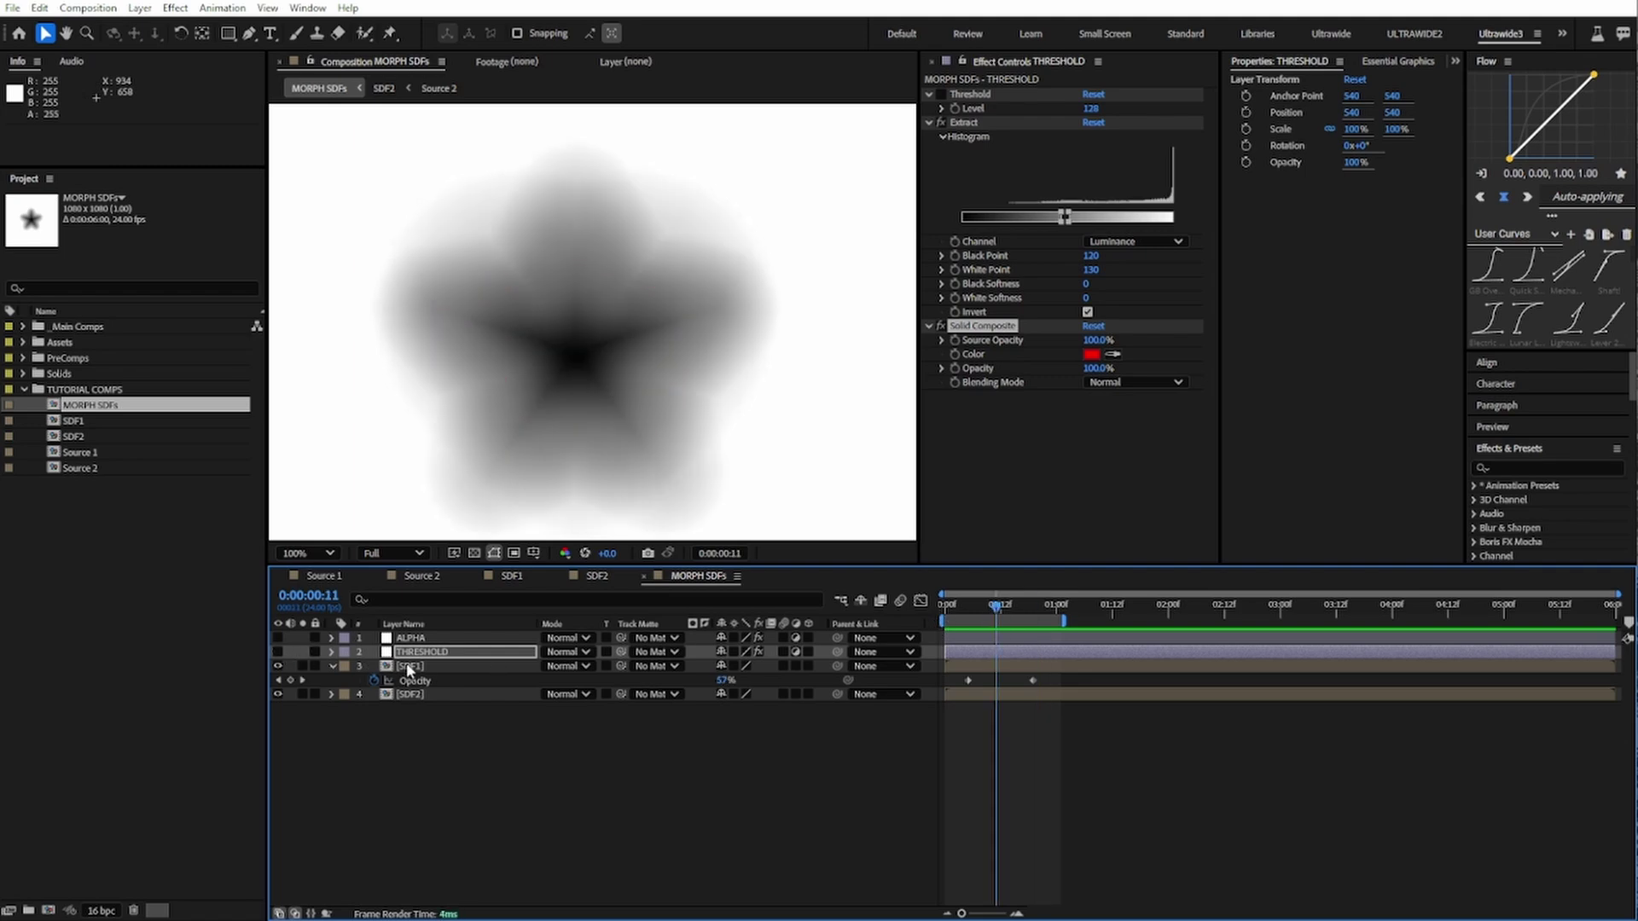
click(283, 663)
click(278, 665)
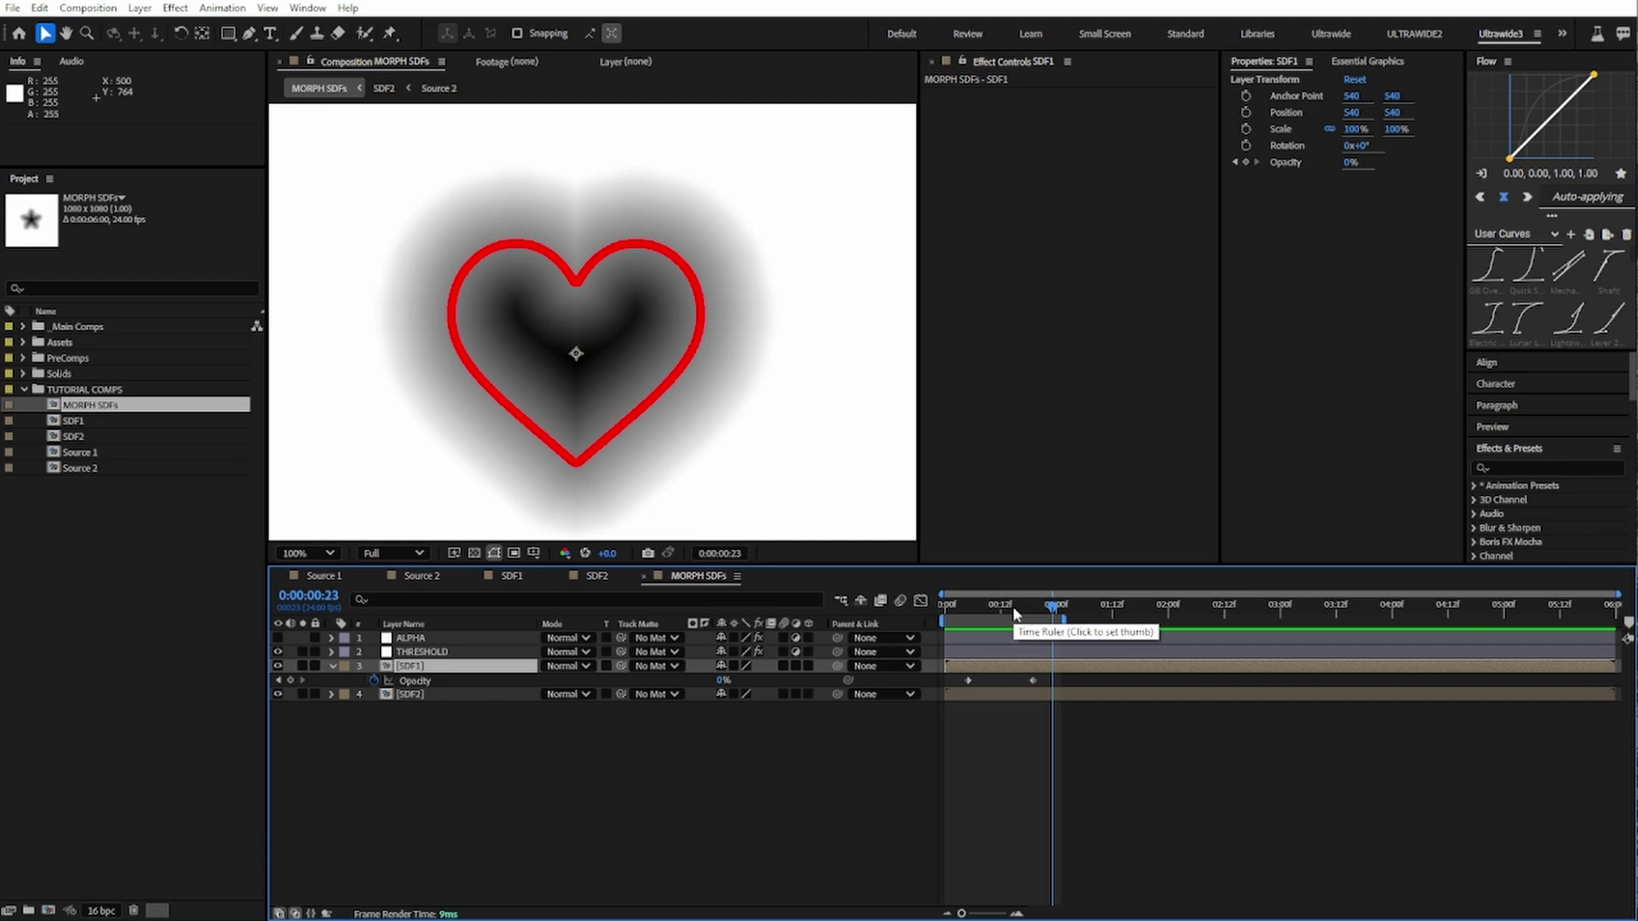
drag(1011, 611, 1001, 612)
Step: On THRESHOLD, disable Solid Composite and enable Threshold, then preview the solid black morph from frame 2
click(450, 652)
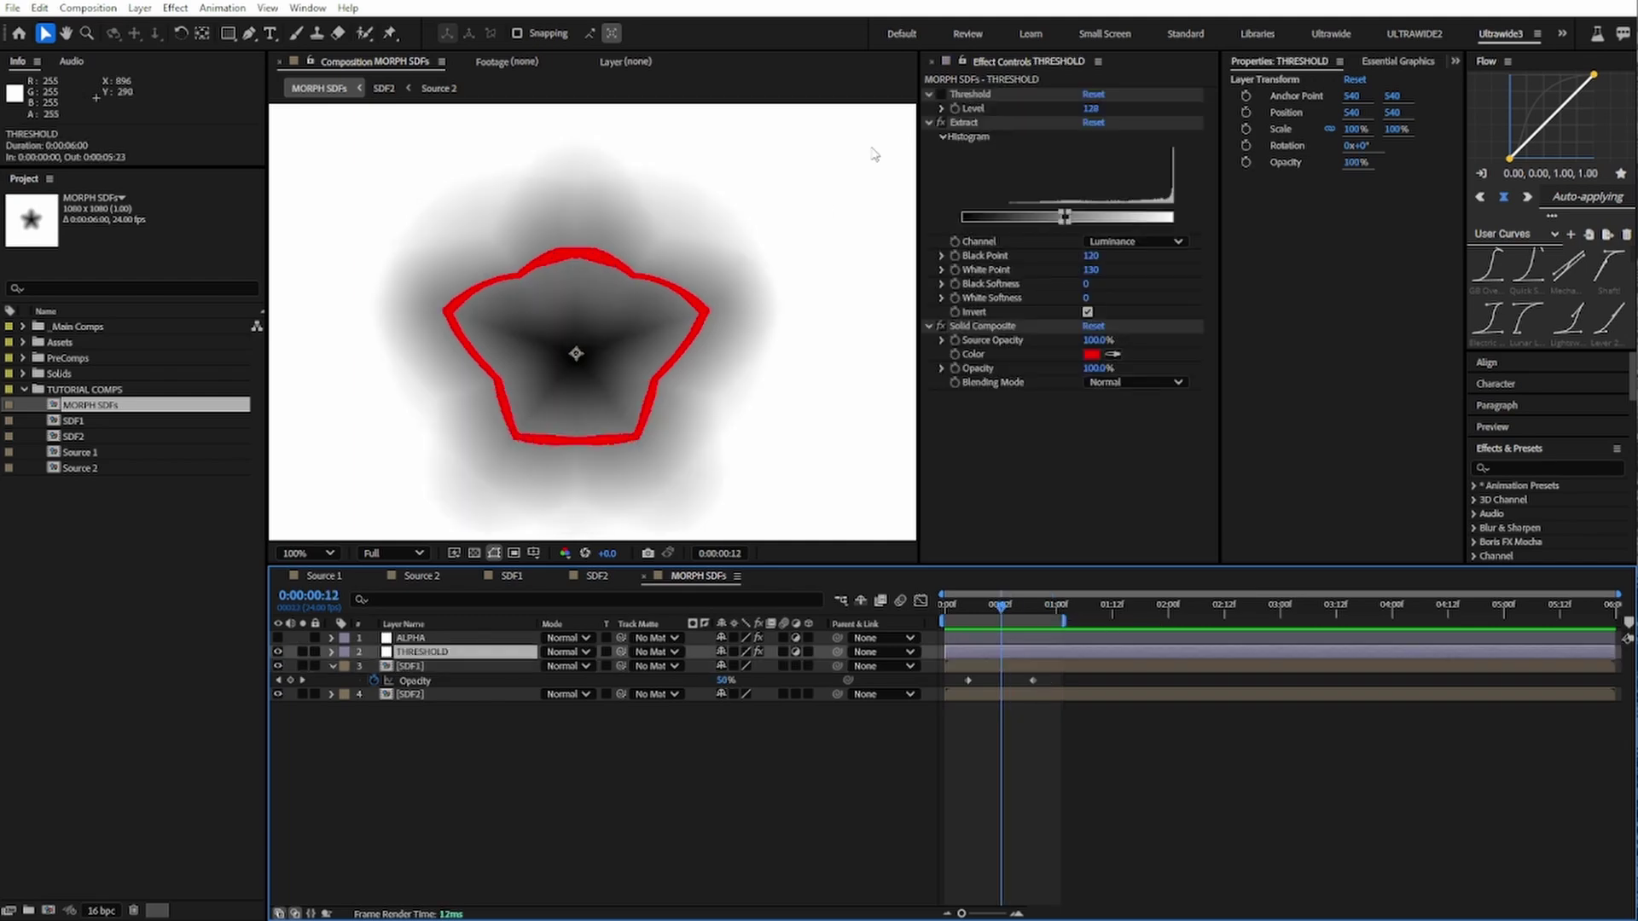
click(928, 122)
click(940, 137)
click(941, 94)
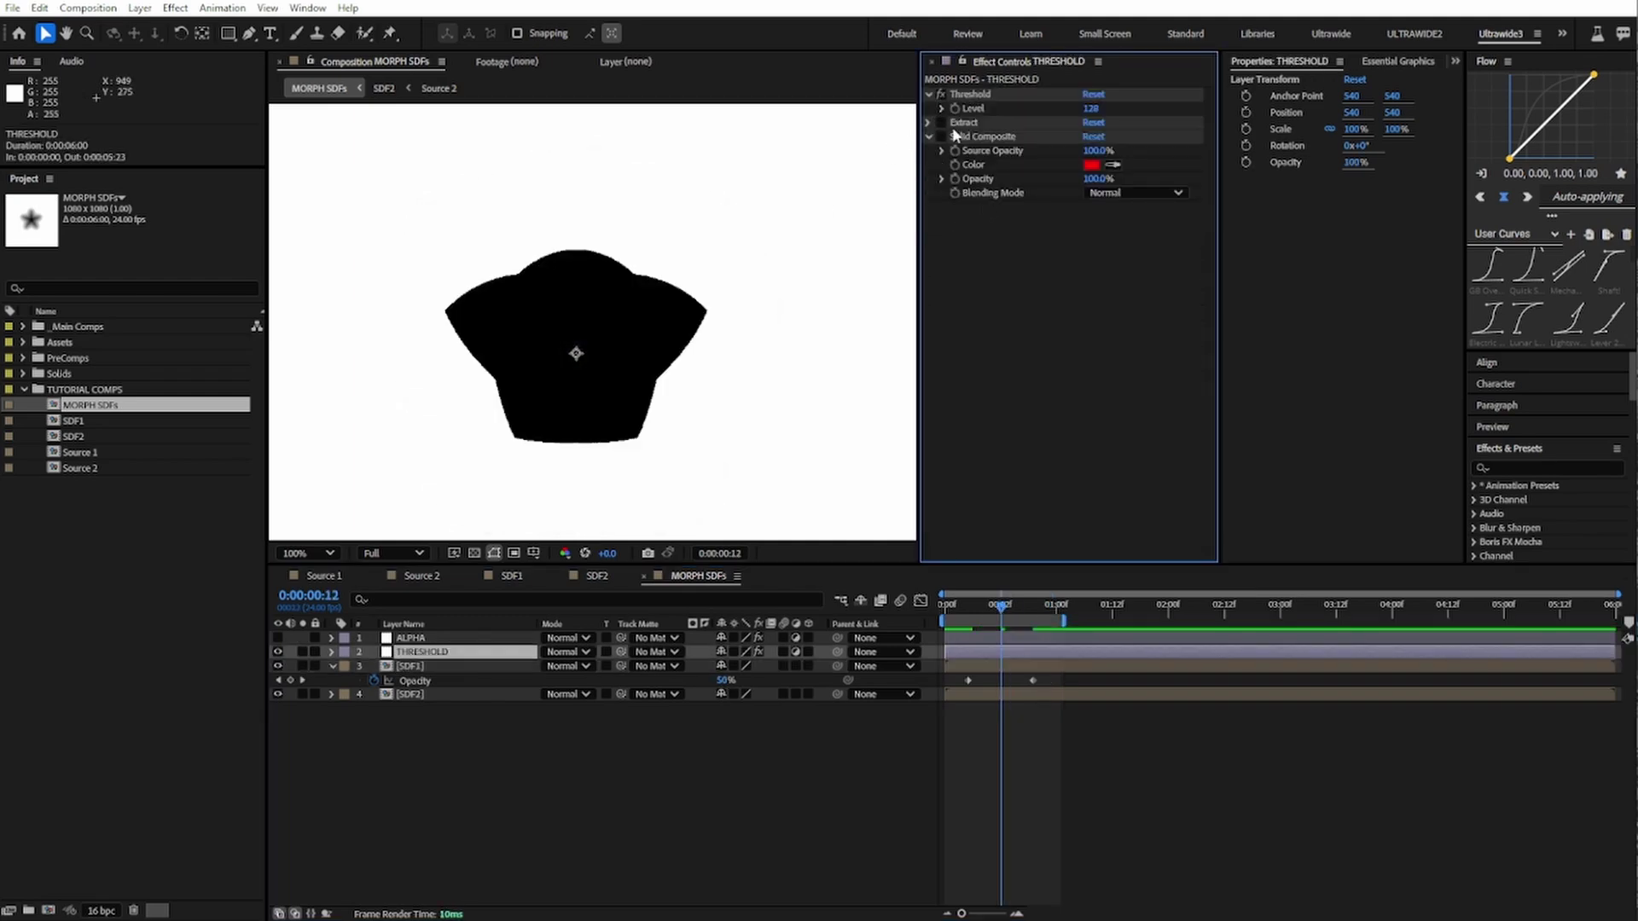
drag(1002, 608, 954, 625)
key(space)
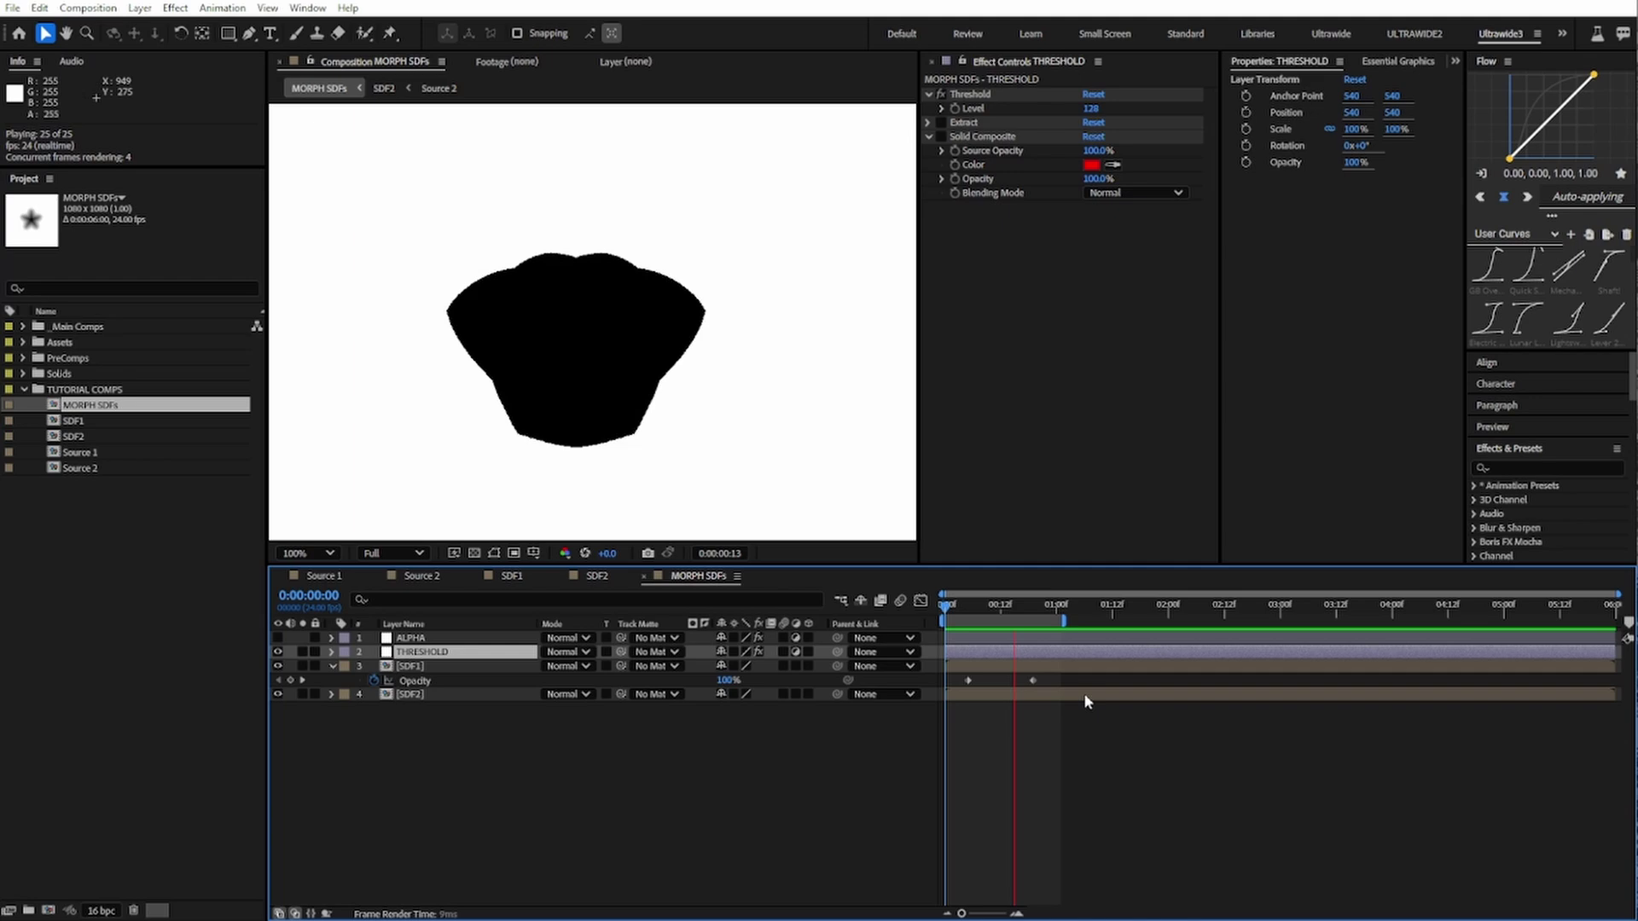
key(space)
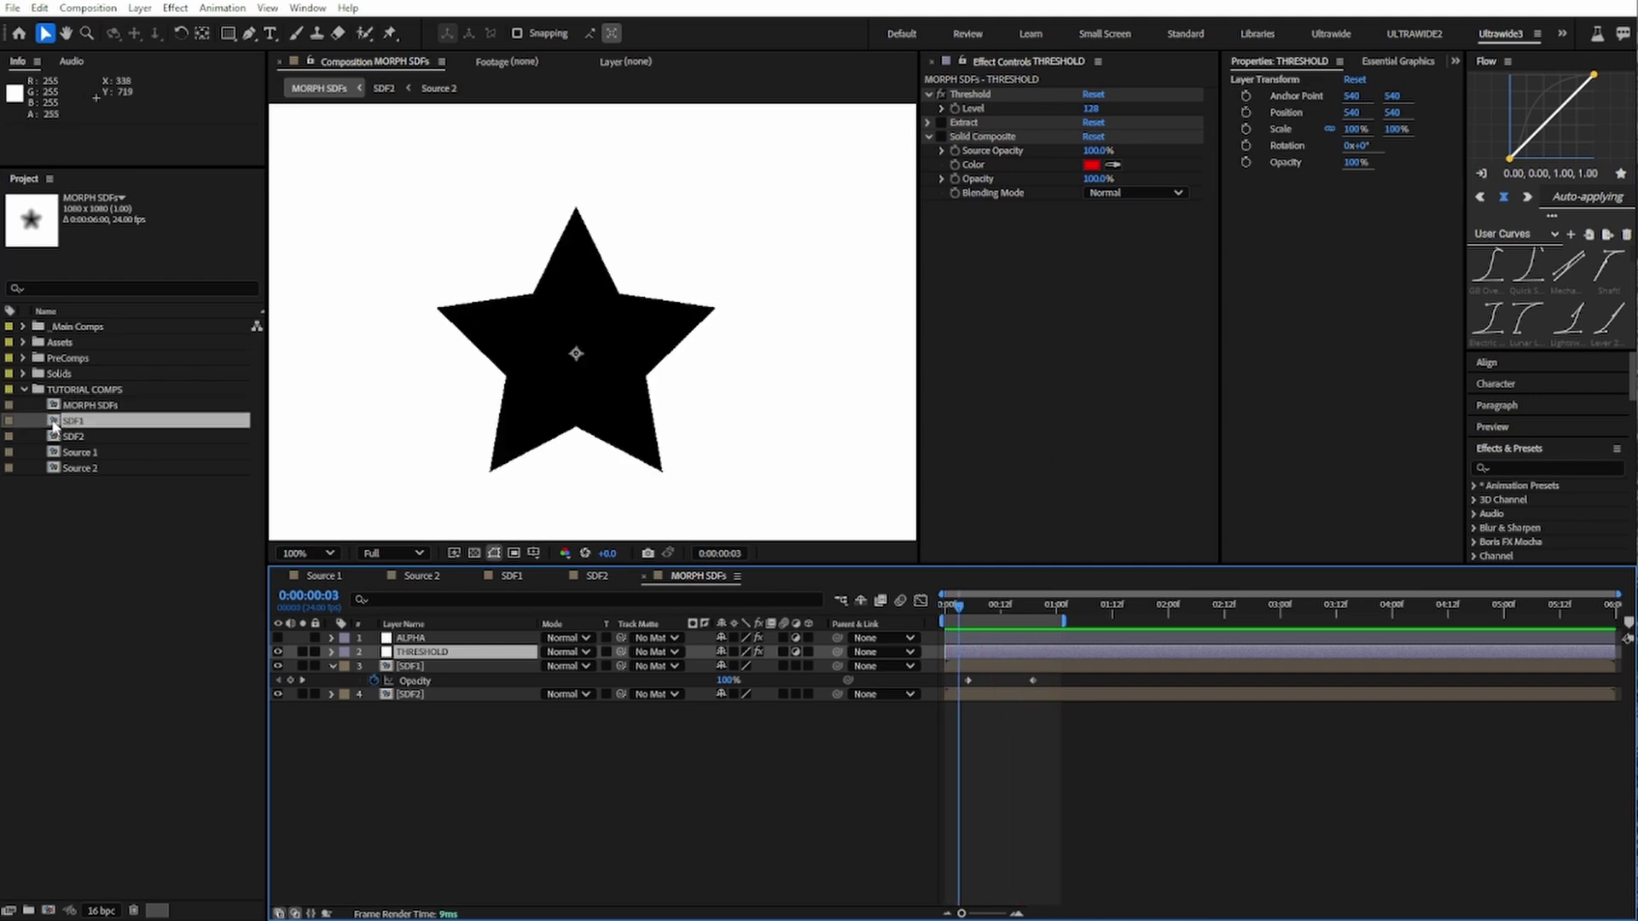
Step: In the Source 1 comp, draw a hexagon polygon from the star's centre
double_click(58, 452)
click(228, 38)
click(307, 88)
click(424, 638)
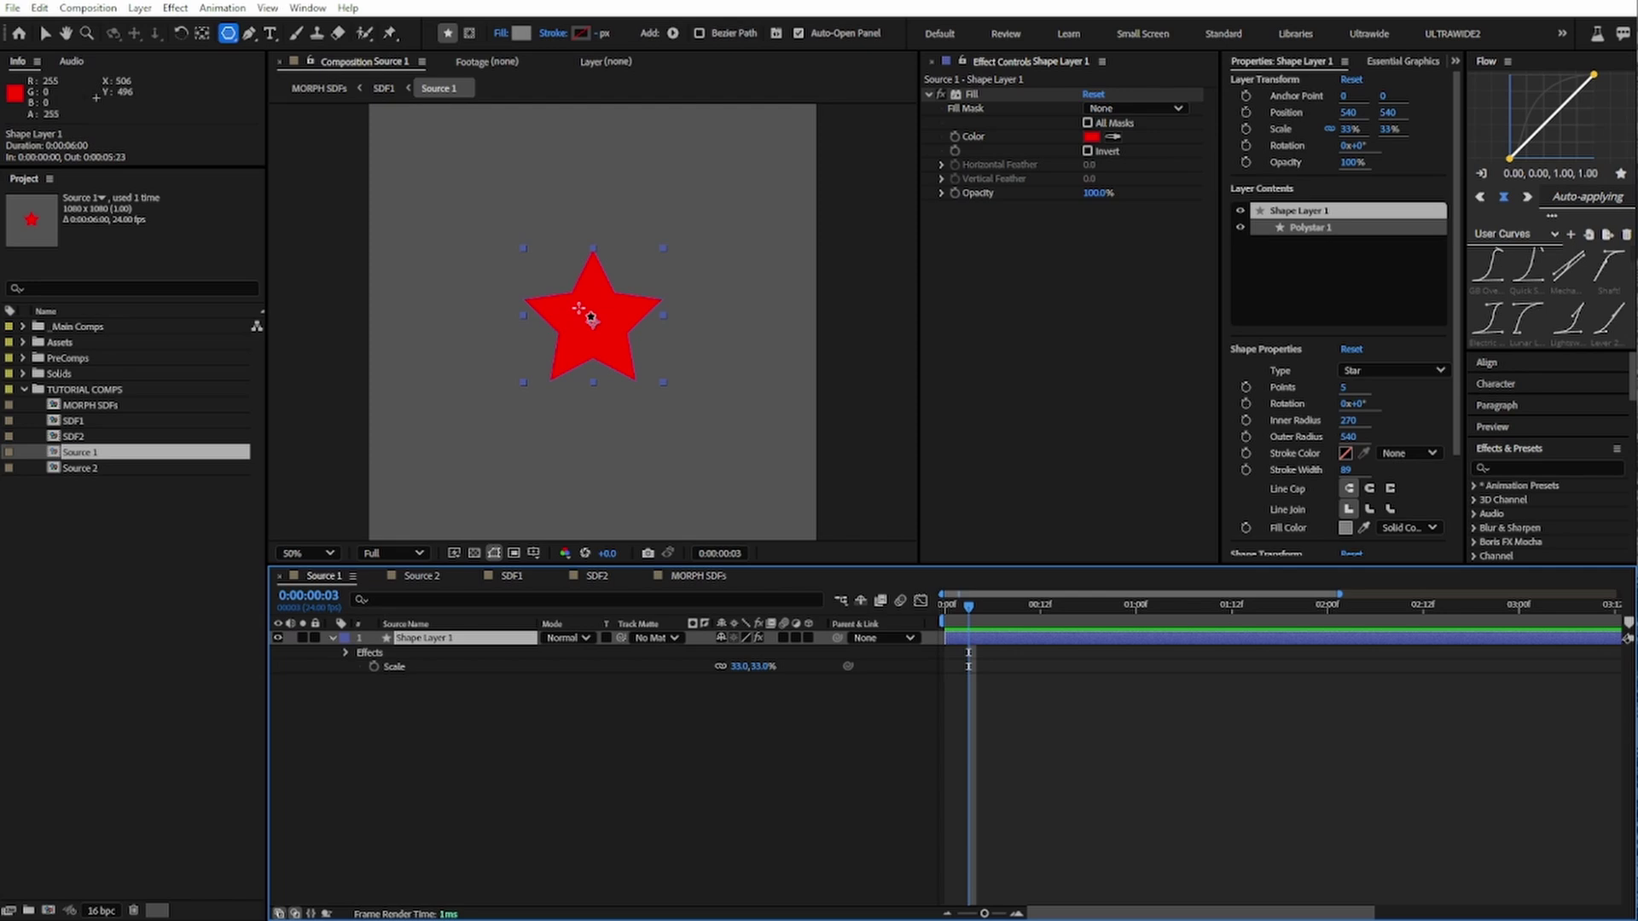
drag(592, 322, 655, 378)
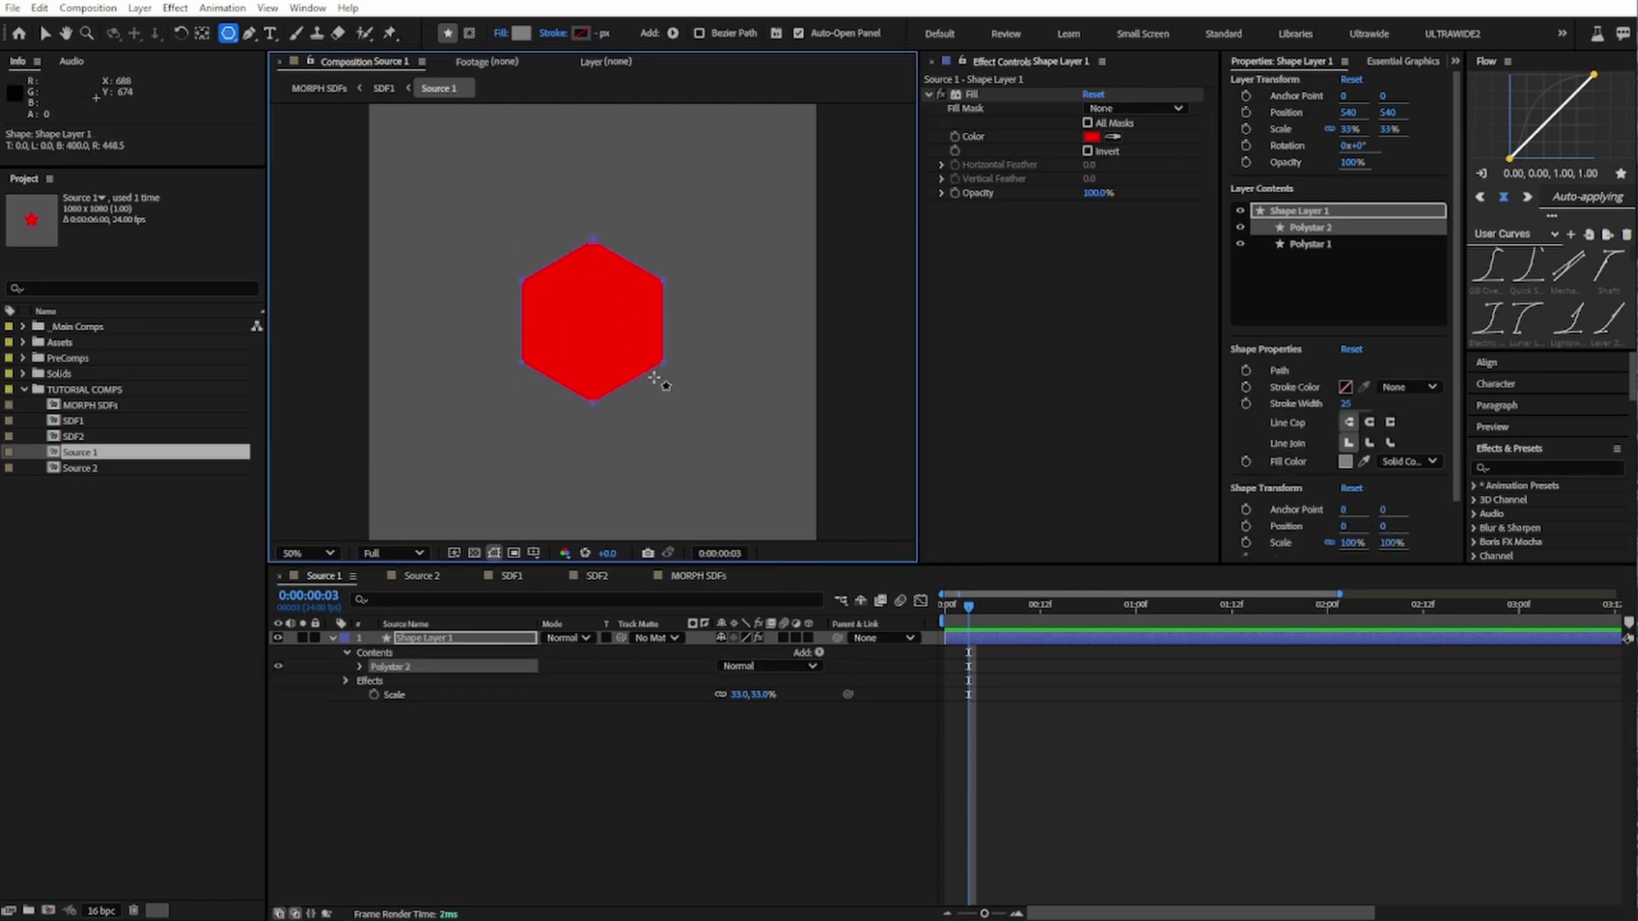
Step: In Source 2, draw a rounded square over the heart with the Rounded Rectangle Tool
click(418, 577)
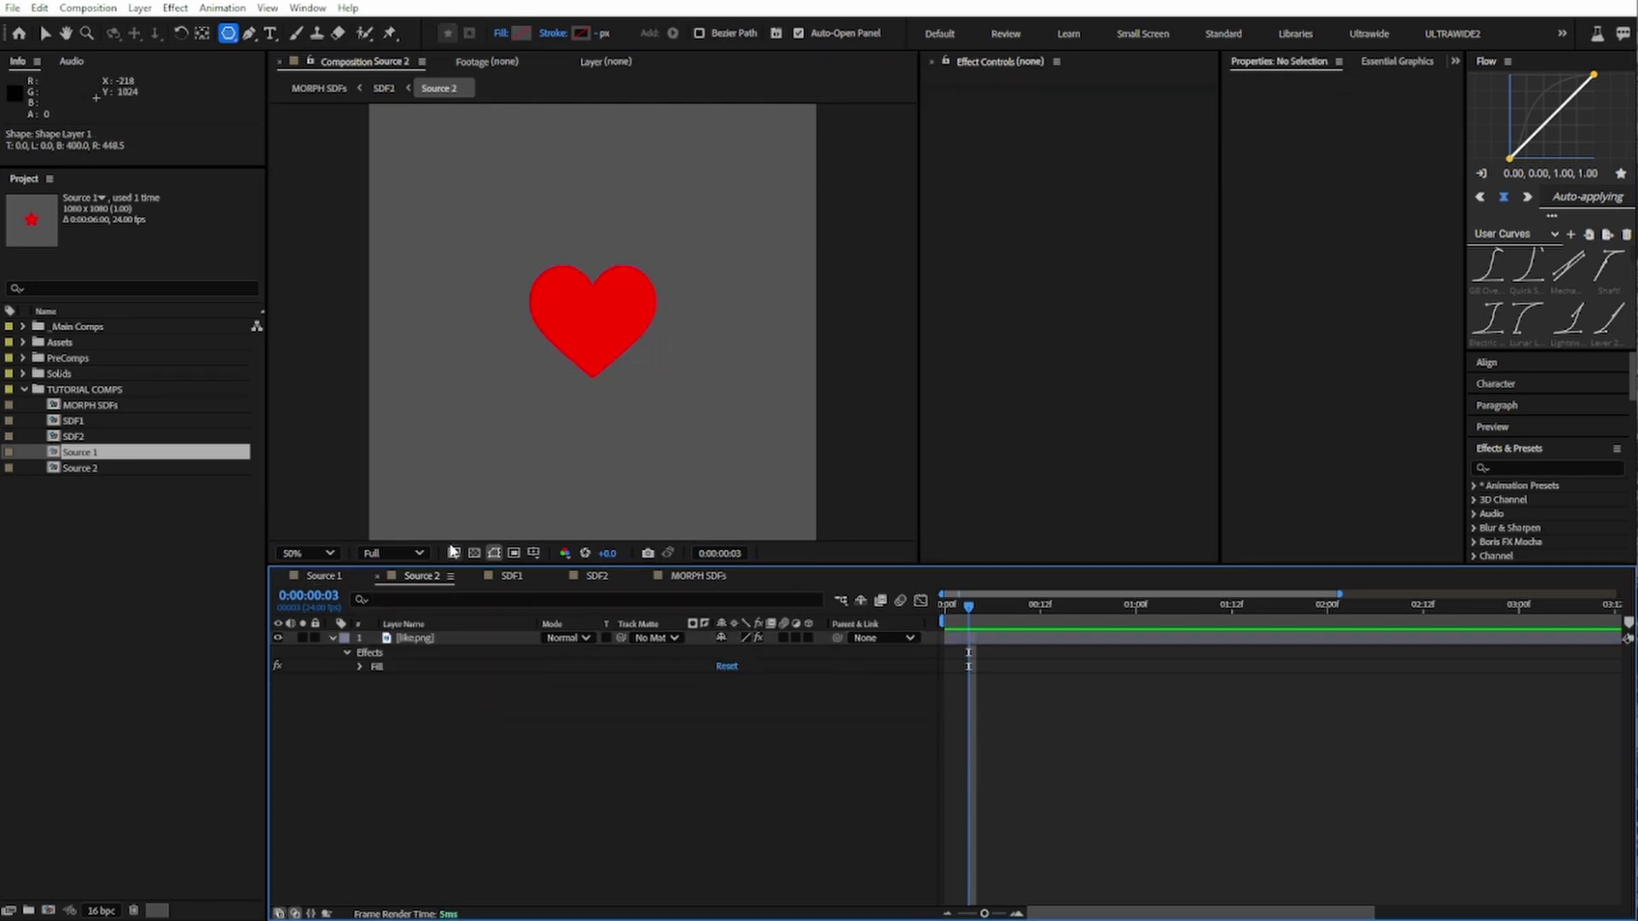
click(229, 34)
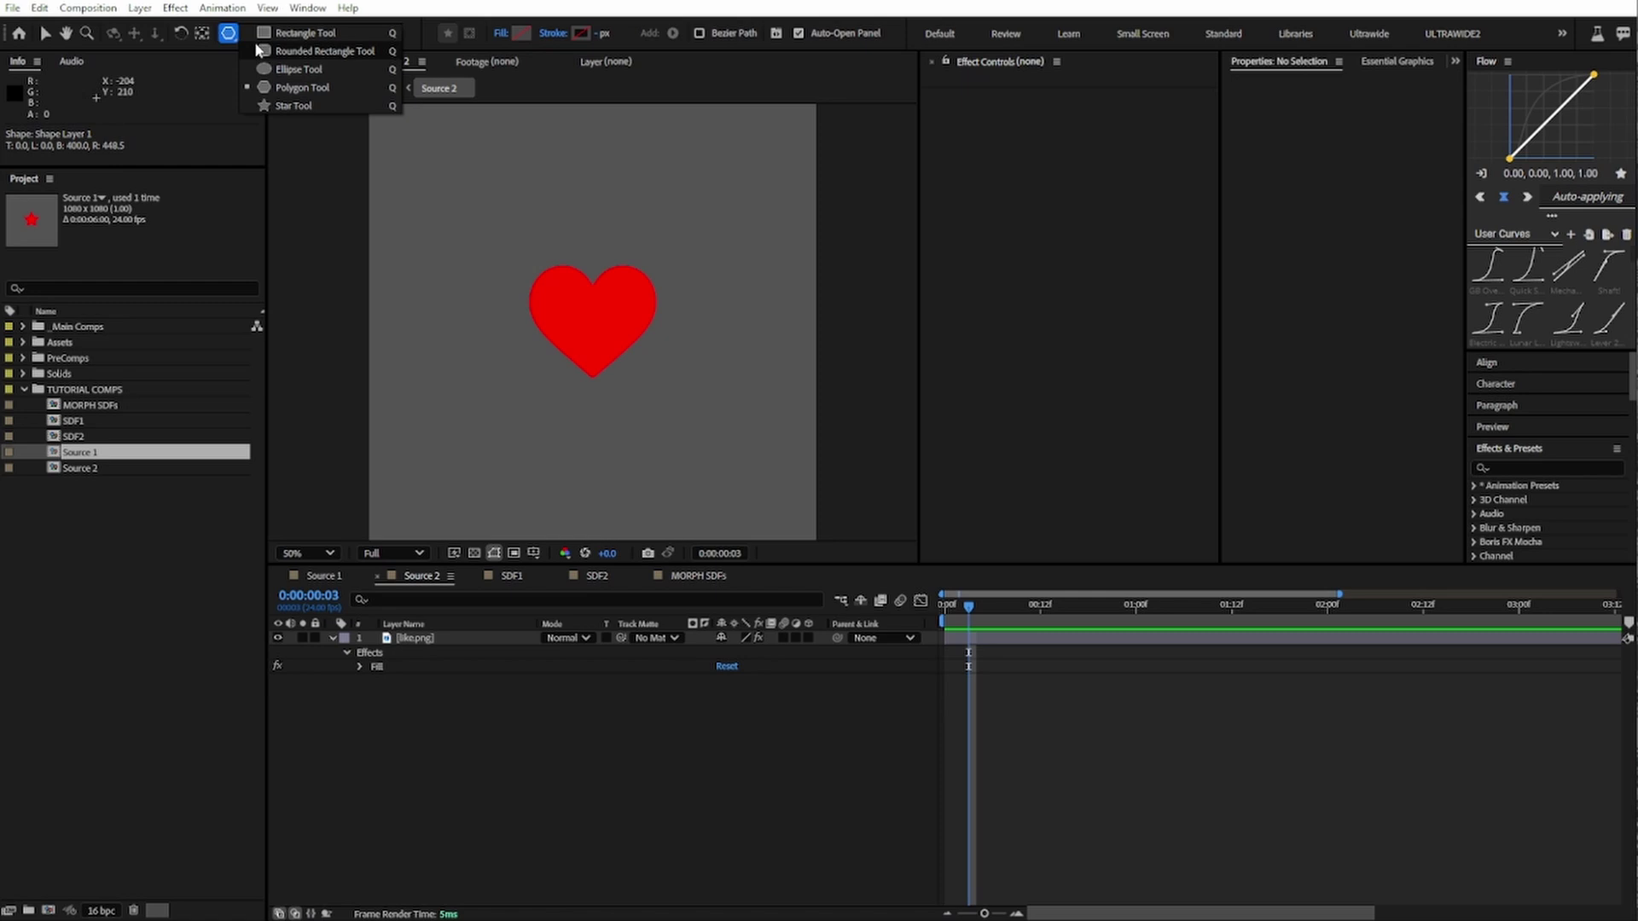
click(285, 53)
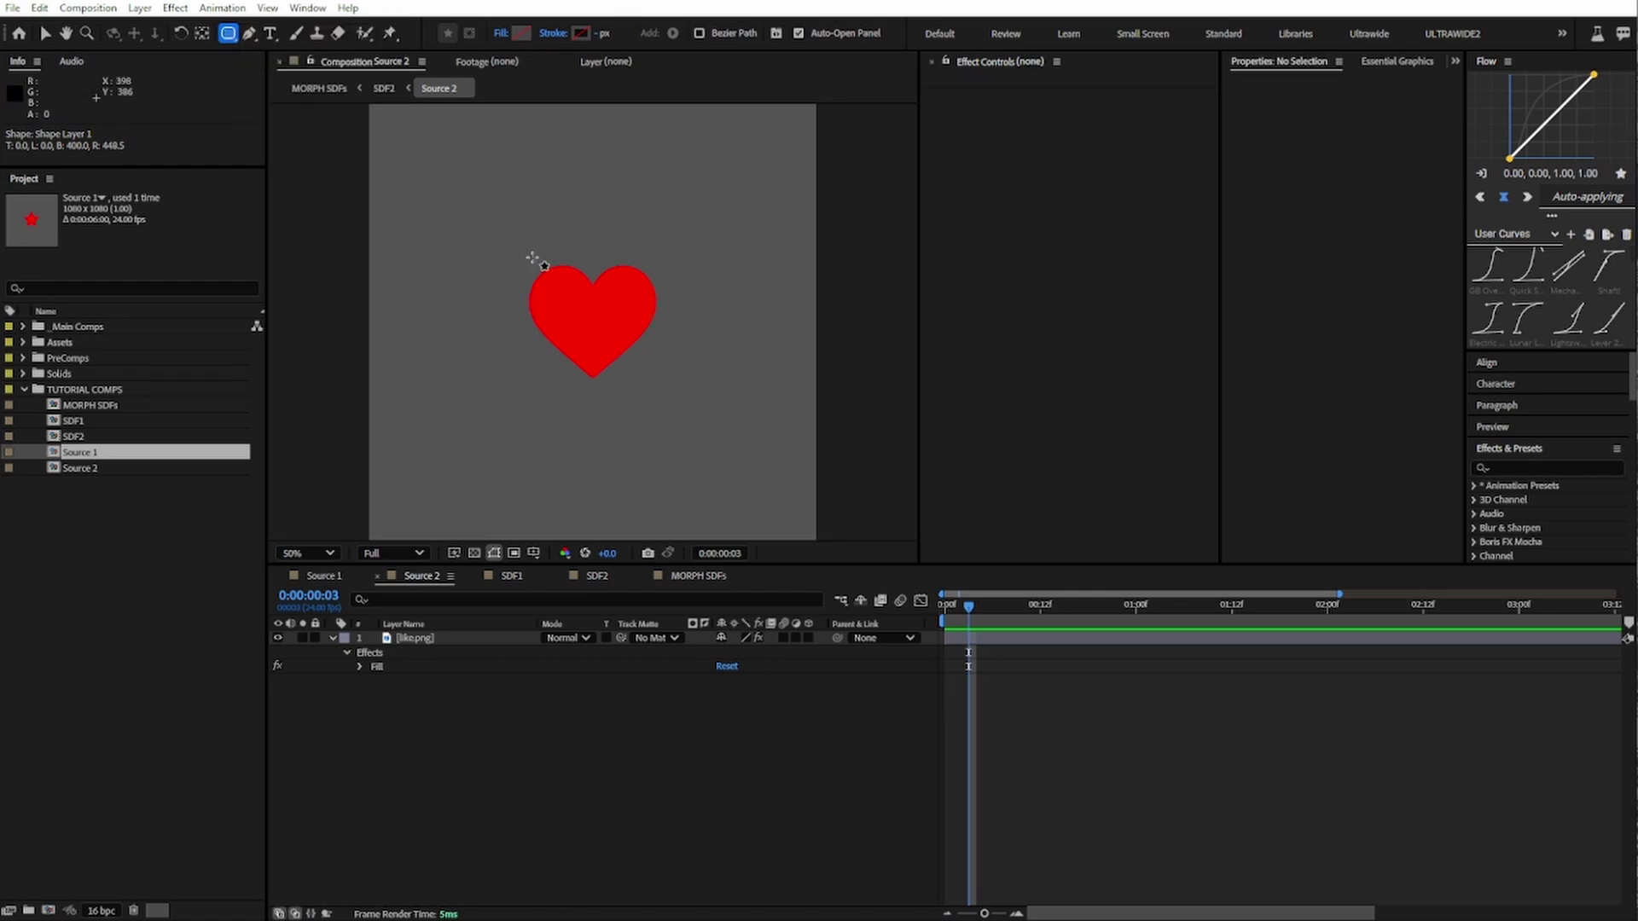
drag(520, 253, 564, 292)
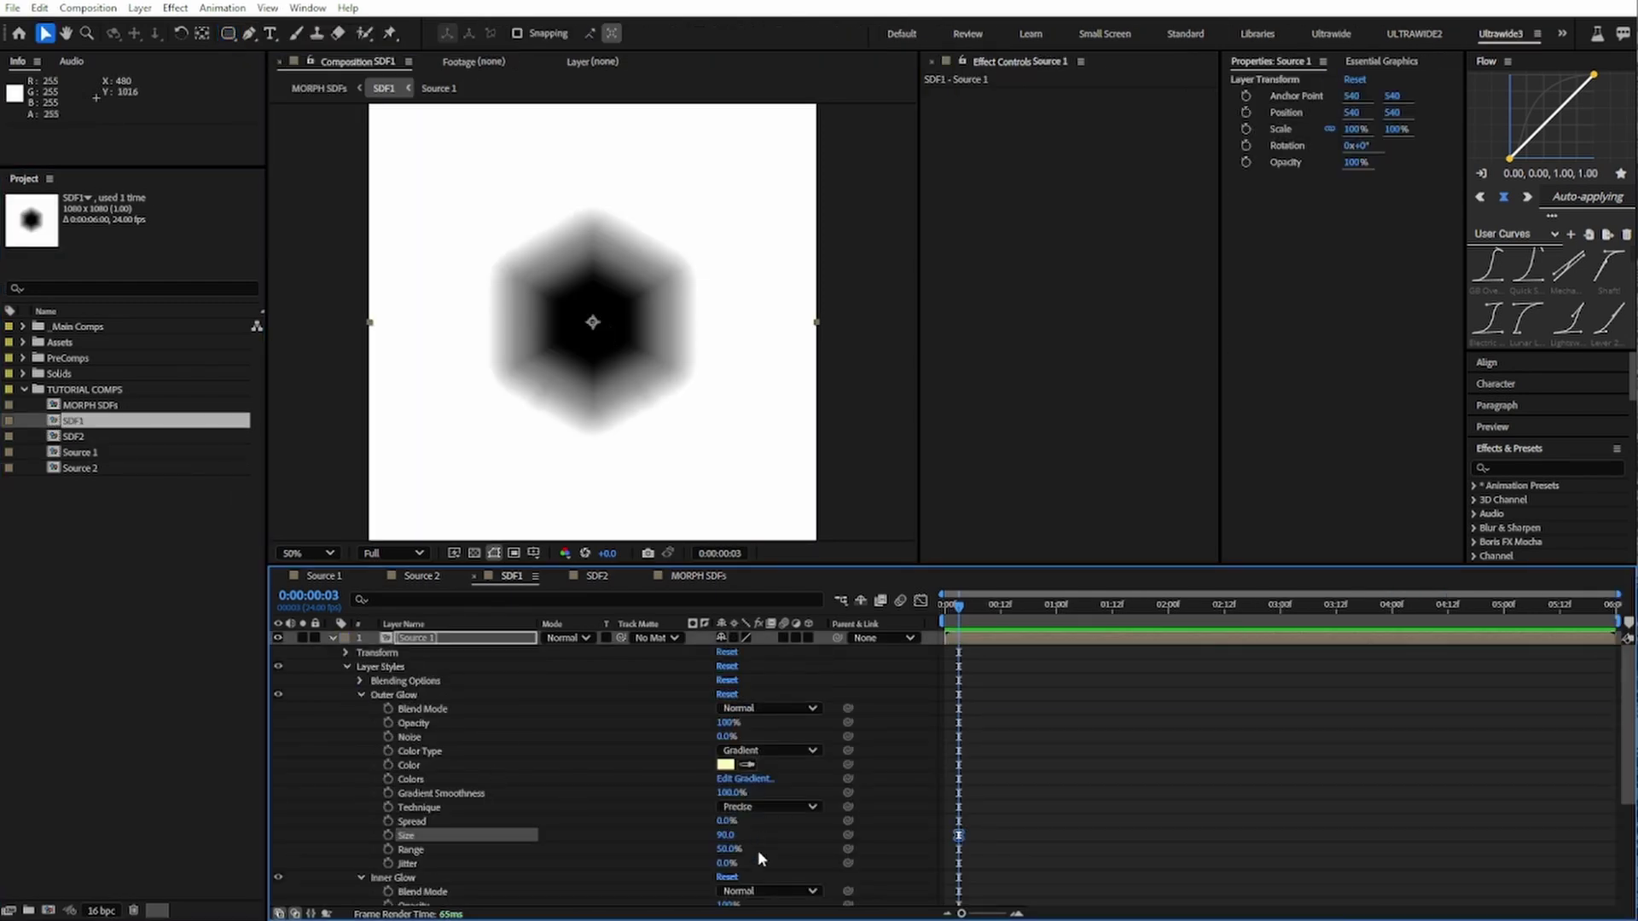
Step: Set SDF1's Inner and Outer Glow Size to 175
scroll(722, 847, down, 1)
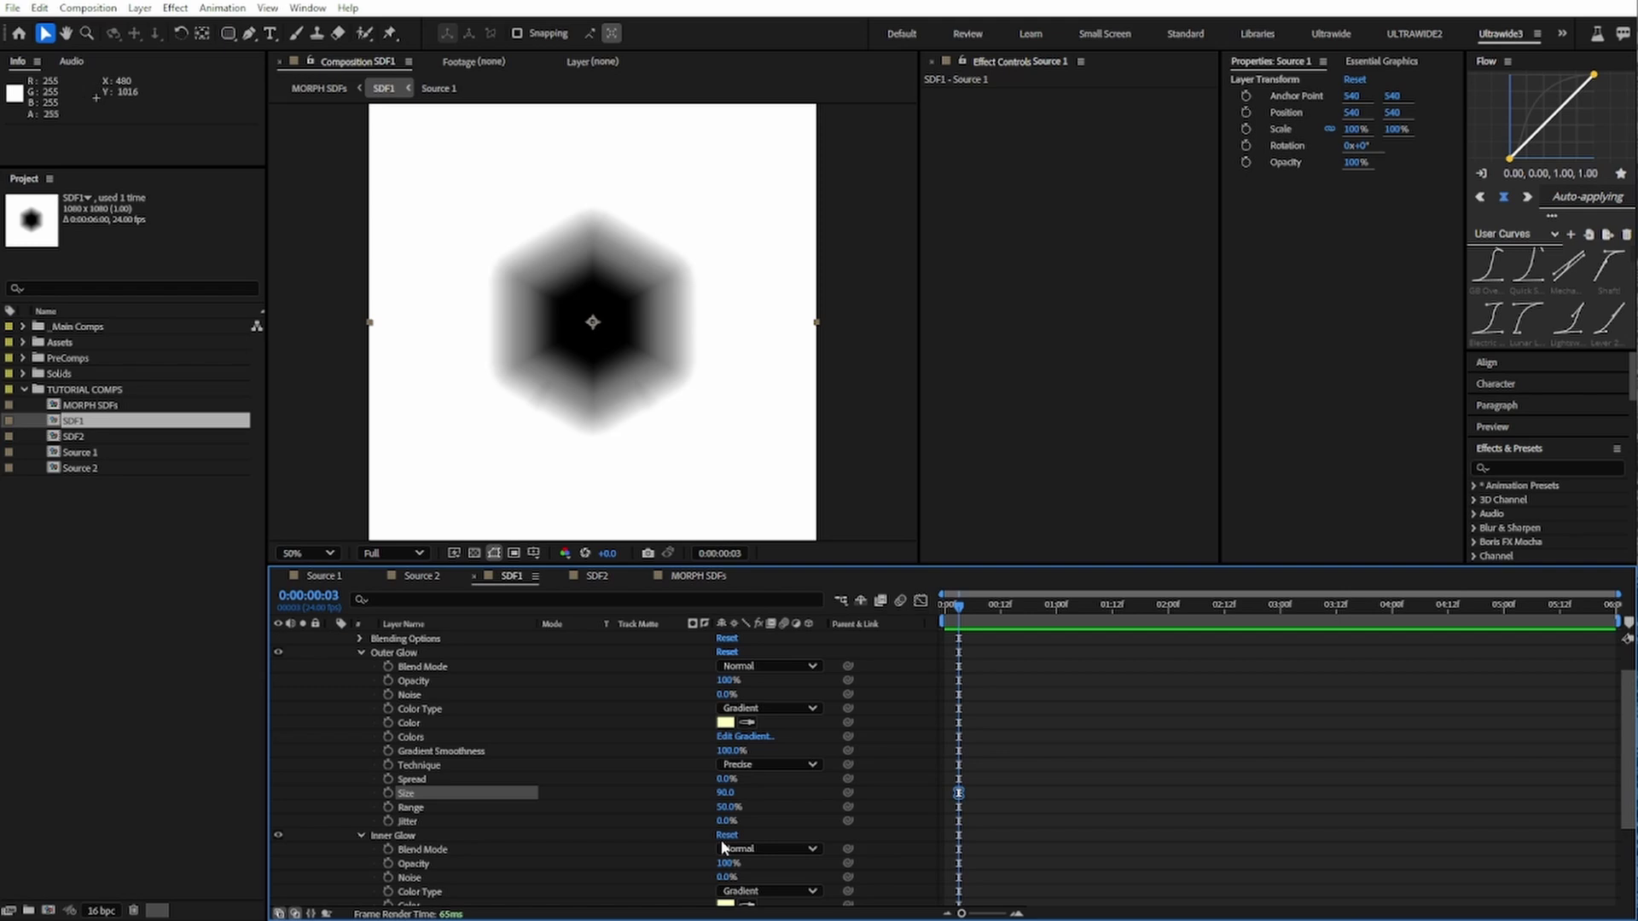
scroll(742, 827, down, 3)
drag(725, 863, 775, 861)
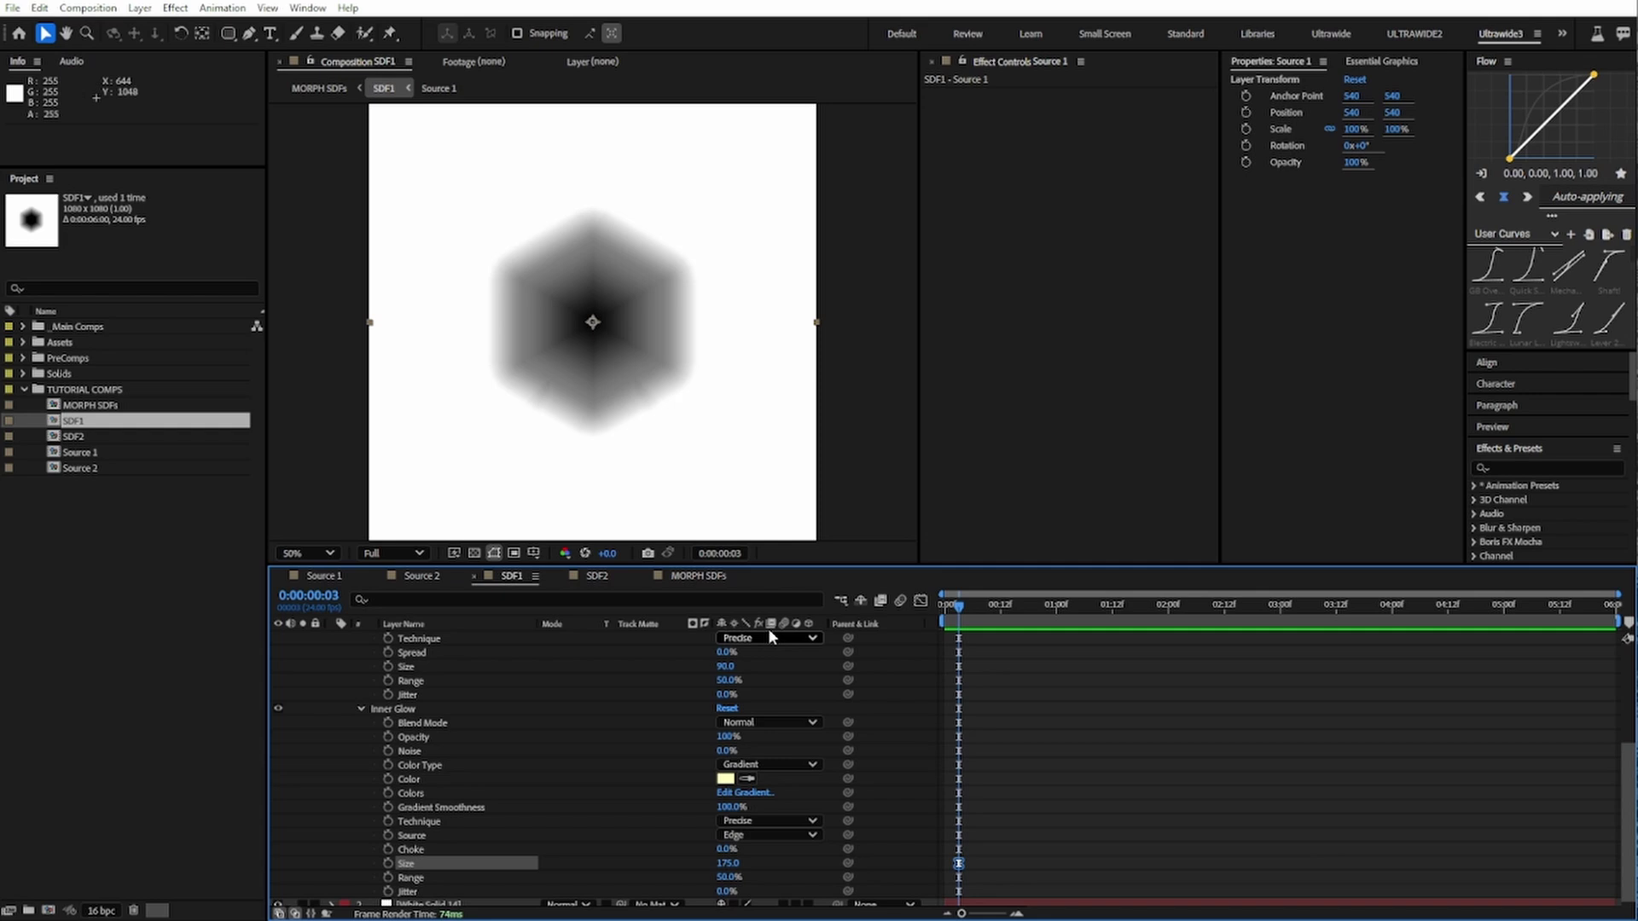
key(Return)
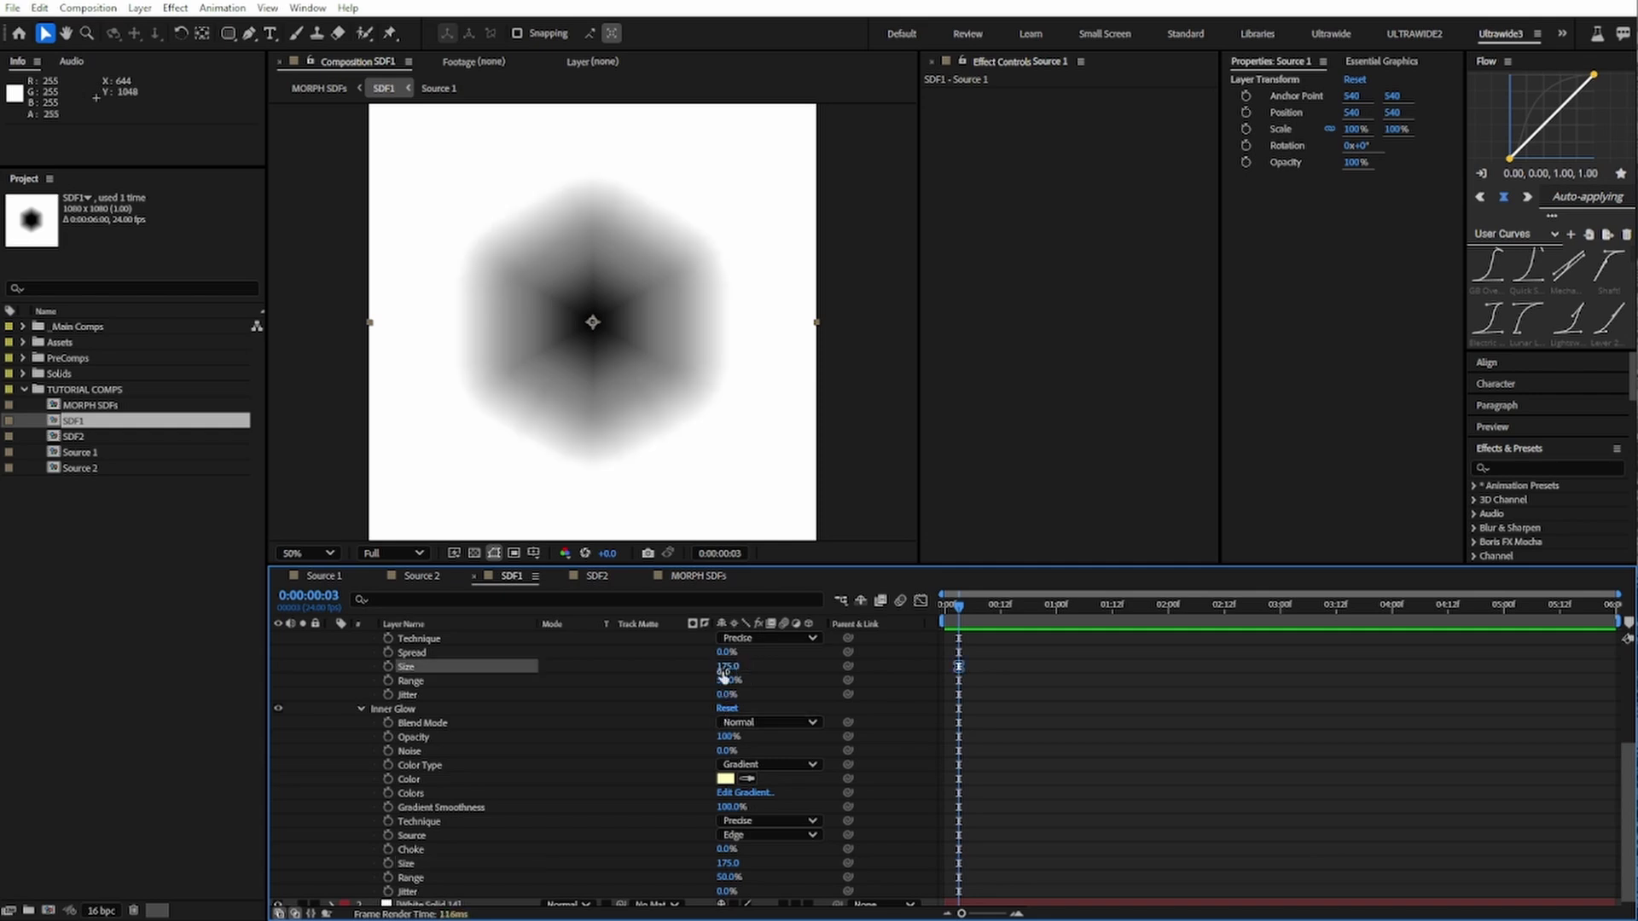
Step: In SDF2, set Inner Glow Size to 170 and Outer Glow Size to 160
double_click(73, 436)
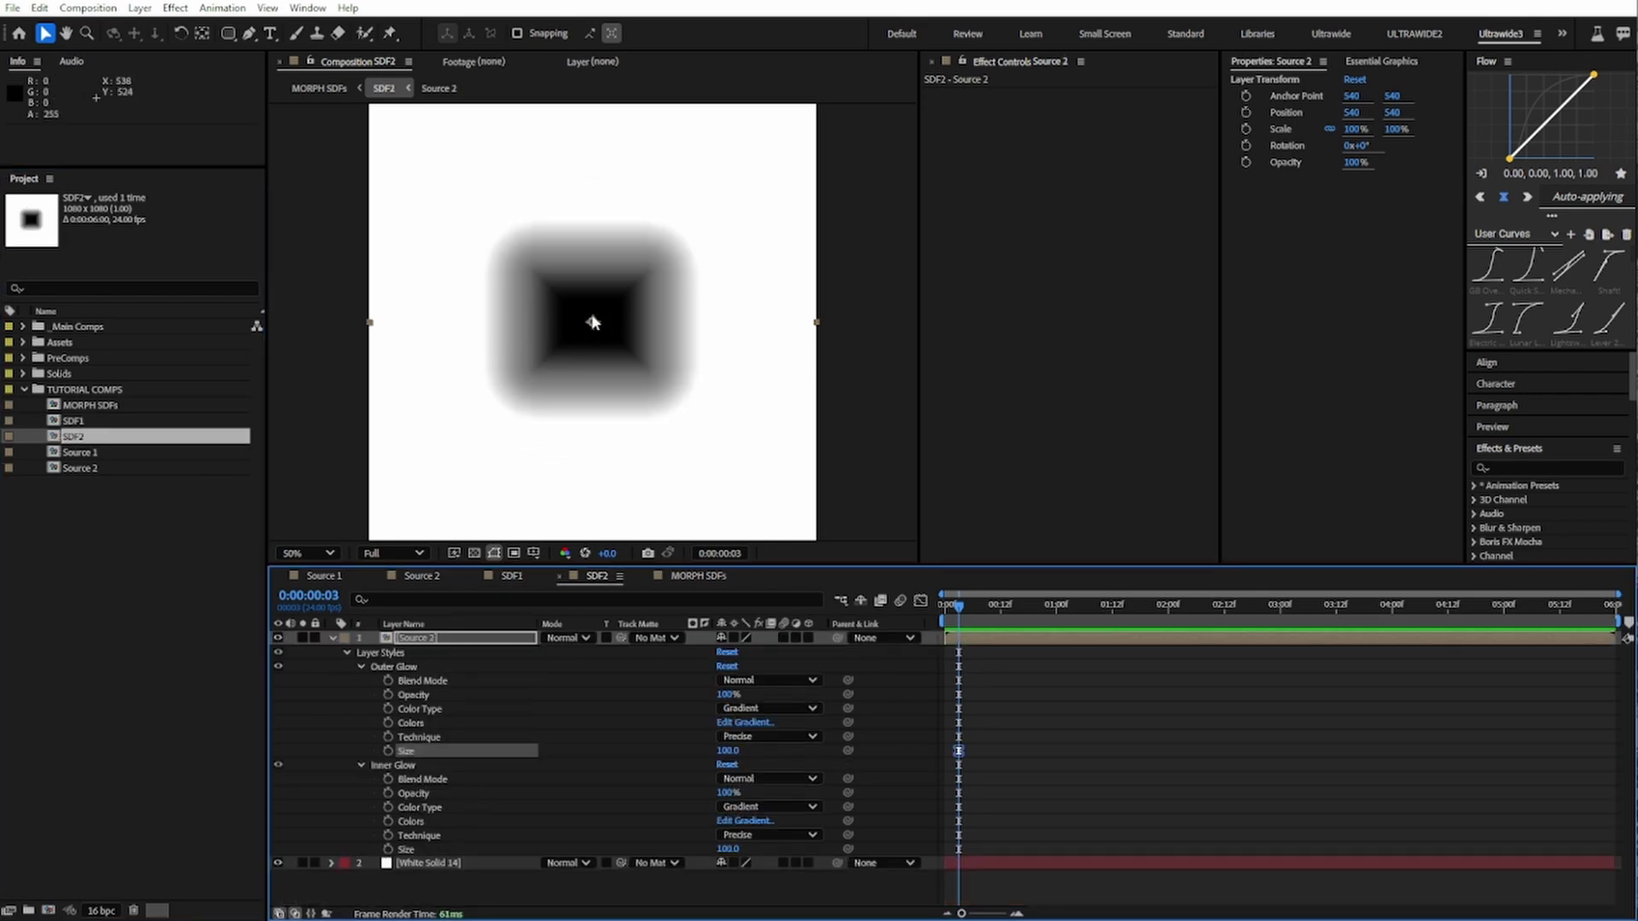
click(728, 849)
text(170)
key(Return)
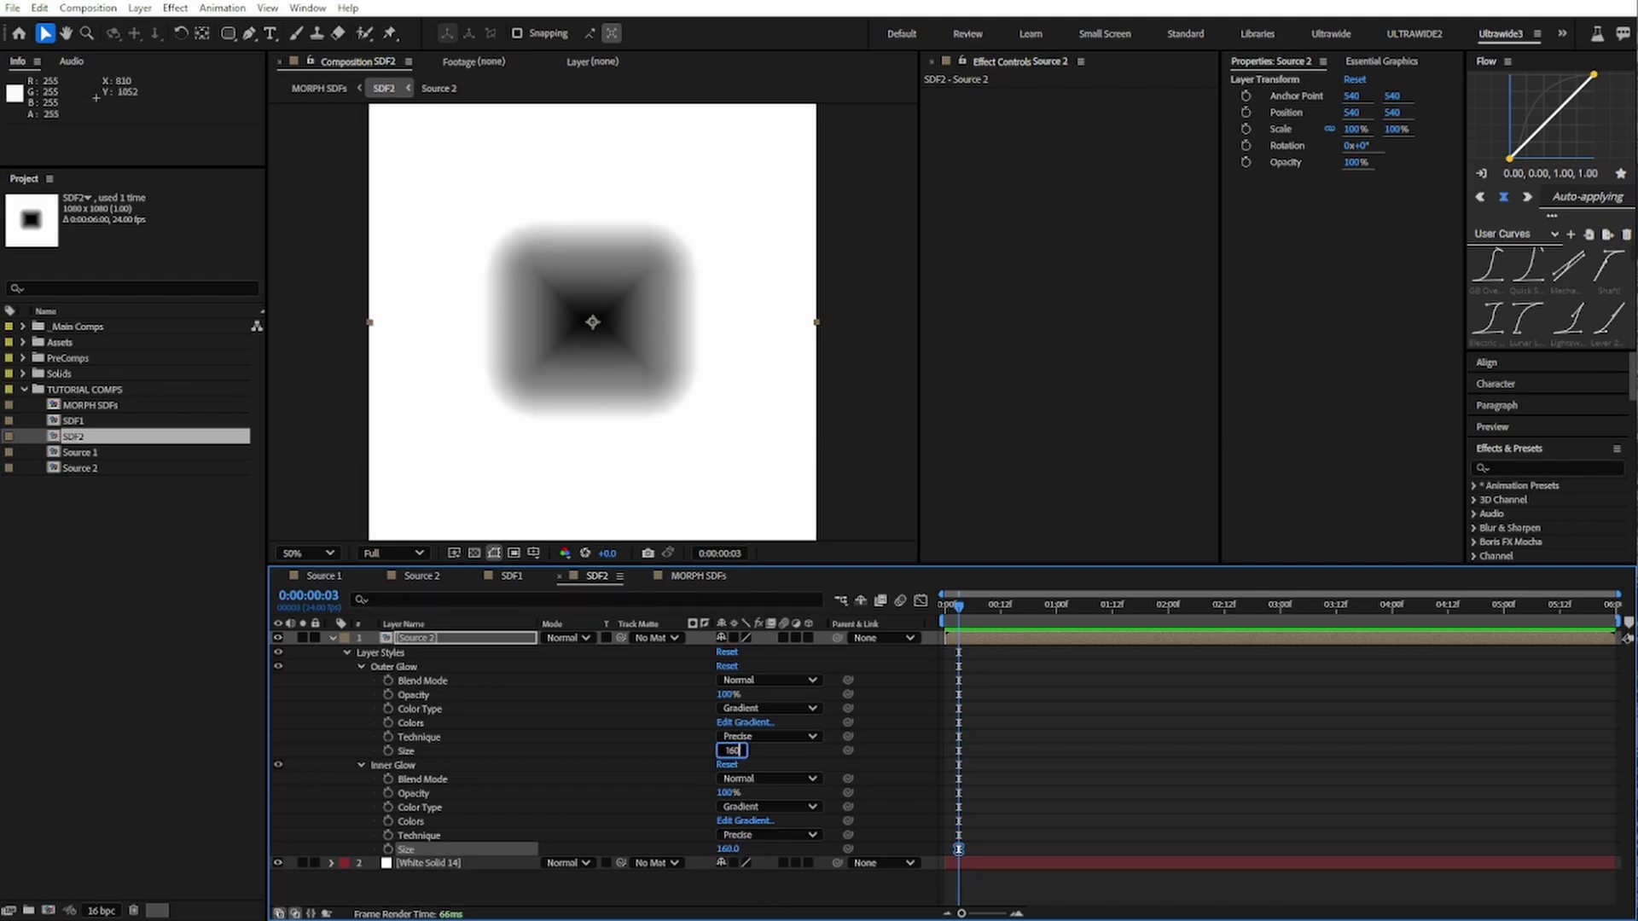
key(Return)
click(34, 393)
Step: Ease both SDF1 Opacity keyframes in MORPH SDFs with a Flow curve and preview the hexagon-to-square morph
double_click(56, 408)
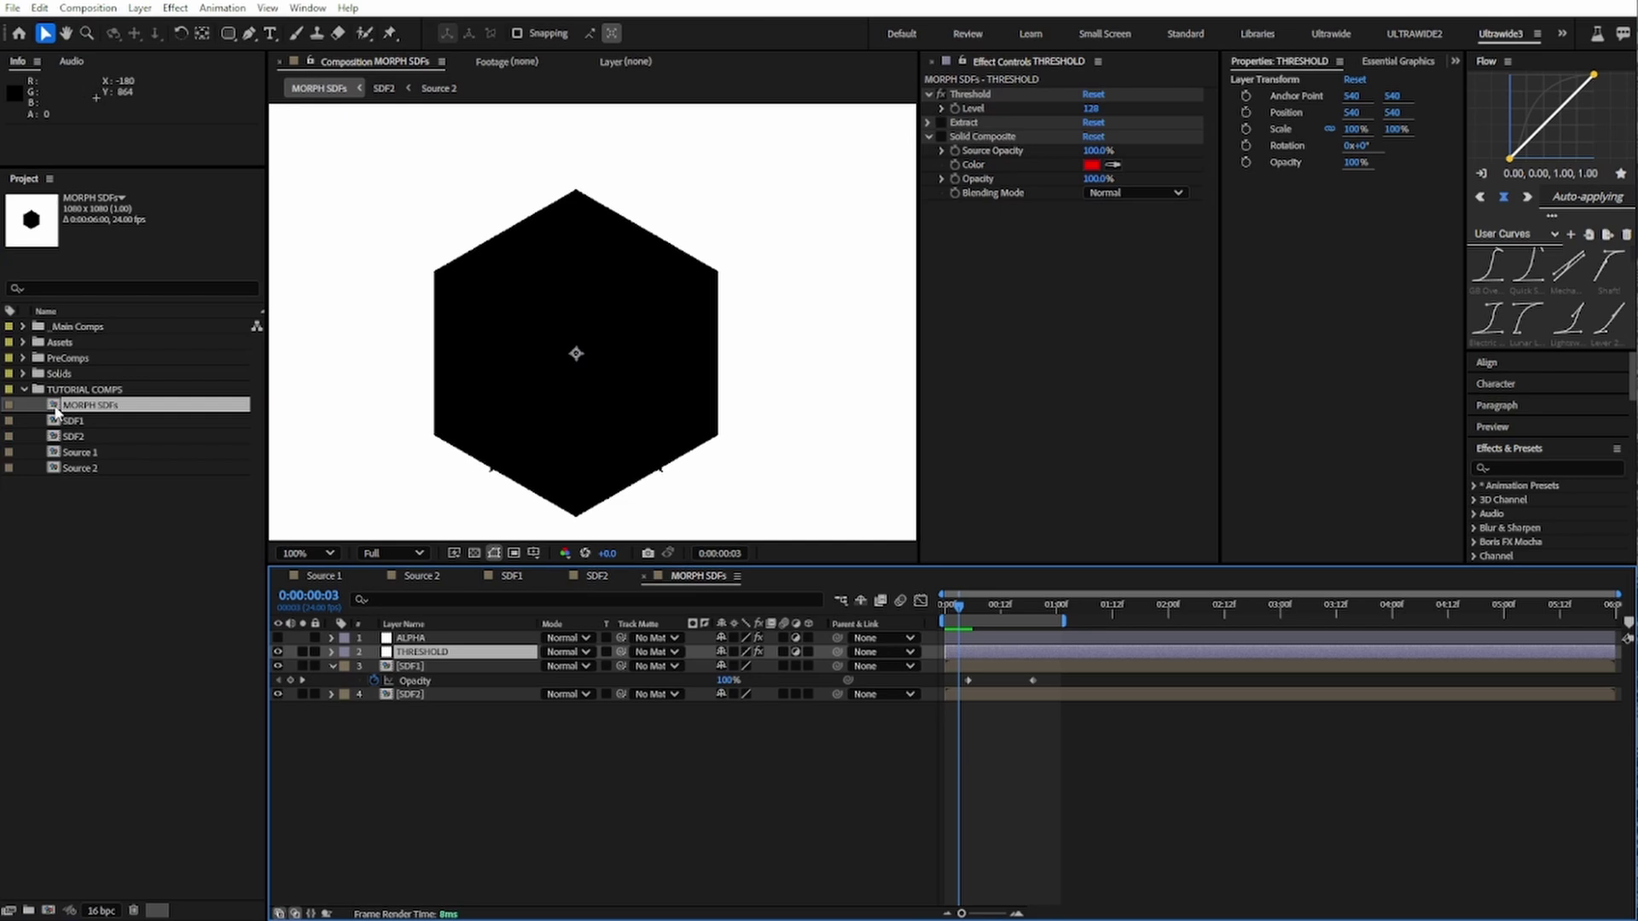
key(space)
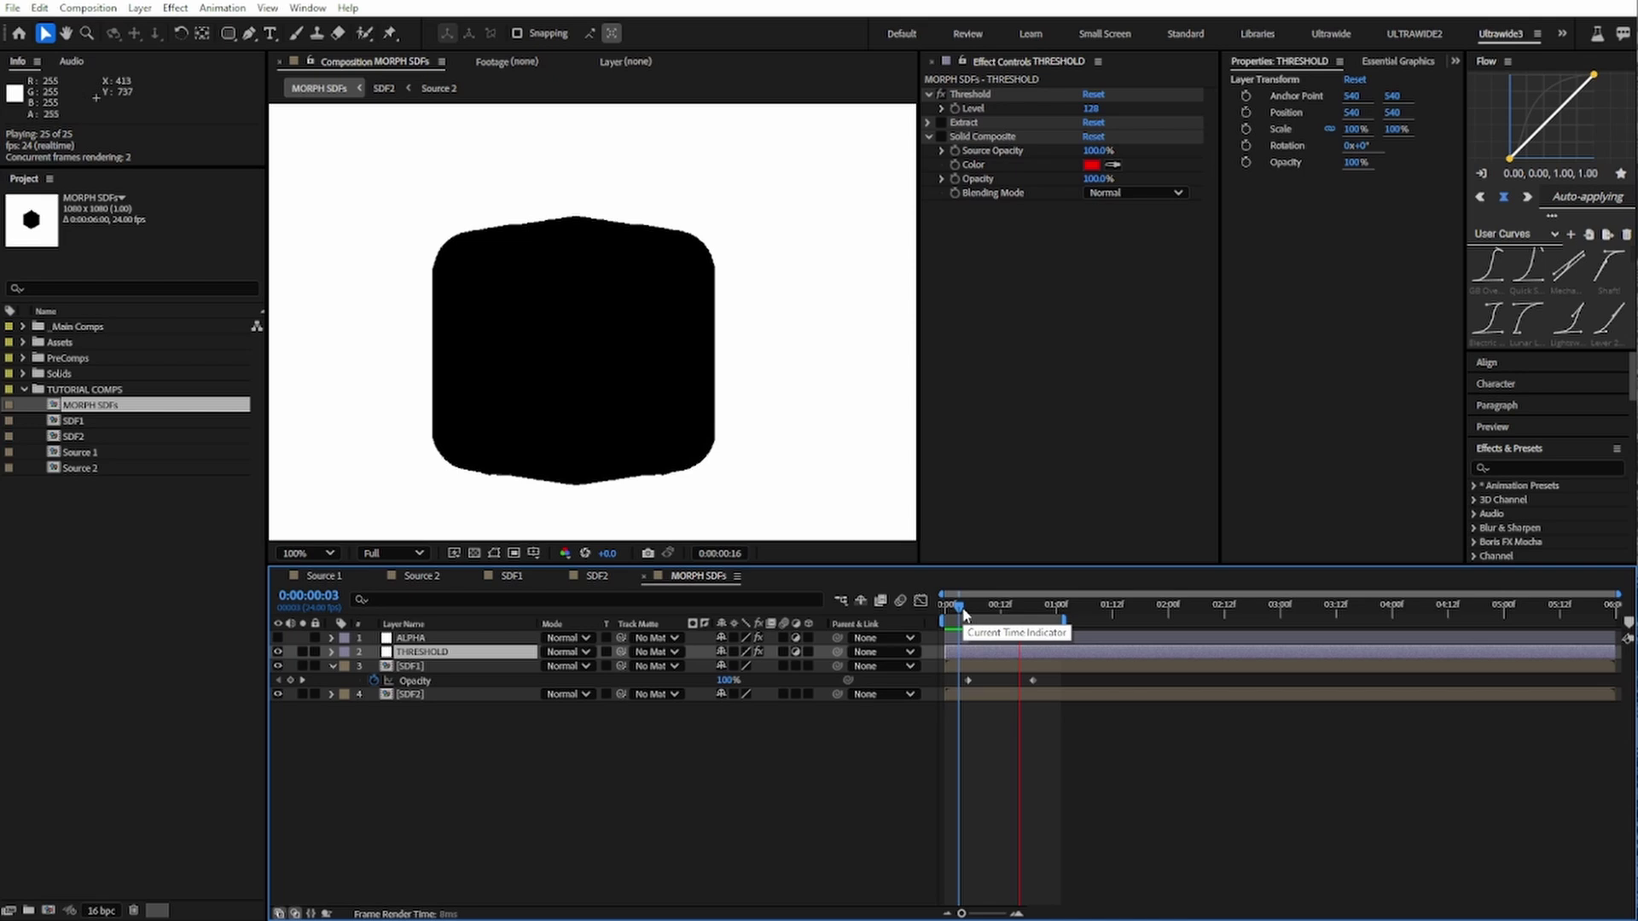
click(964, 612)
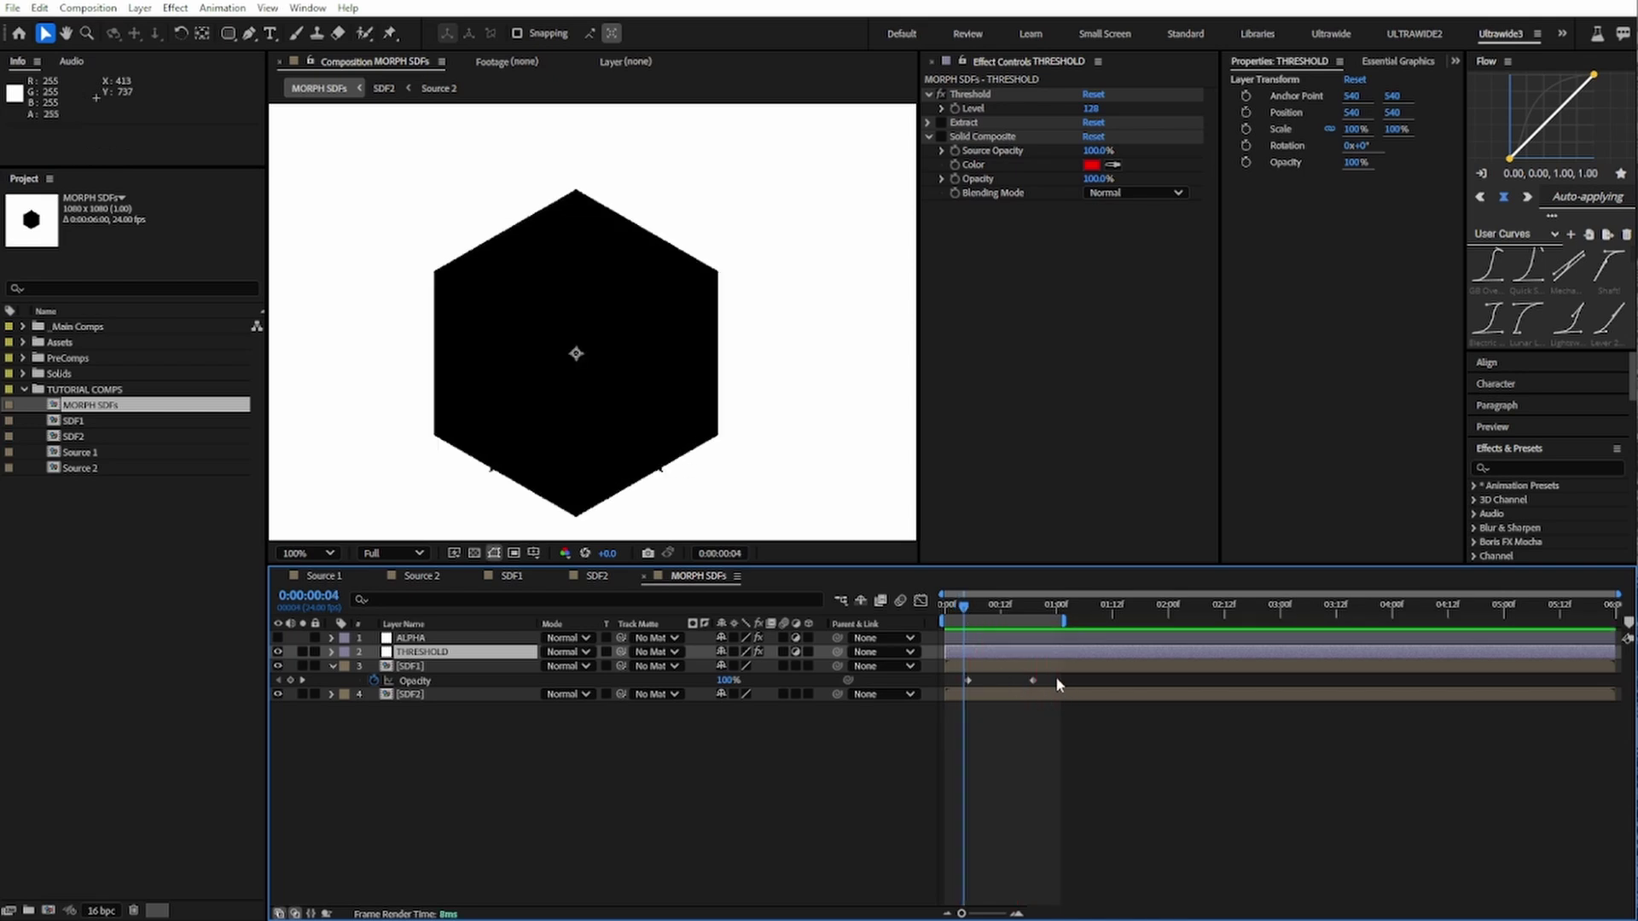
drag(1057, 684, 957, 676)
click(1527, 318)
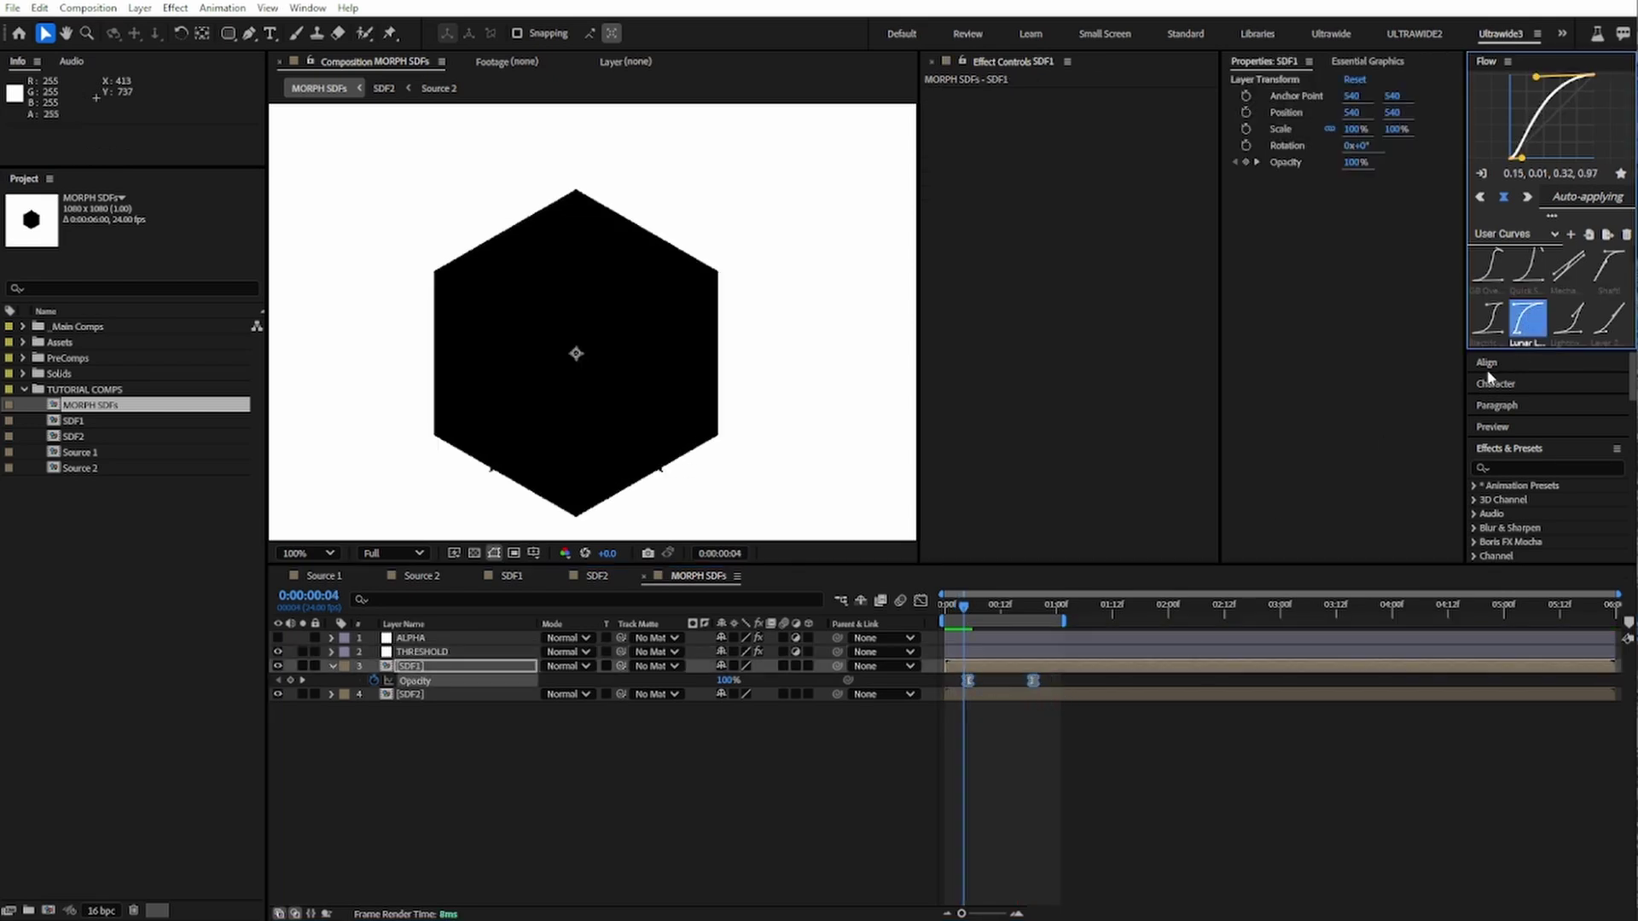
key(space)
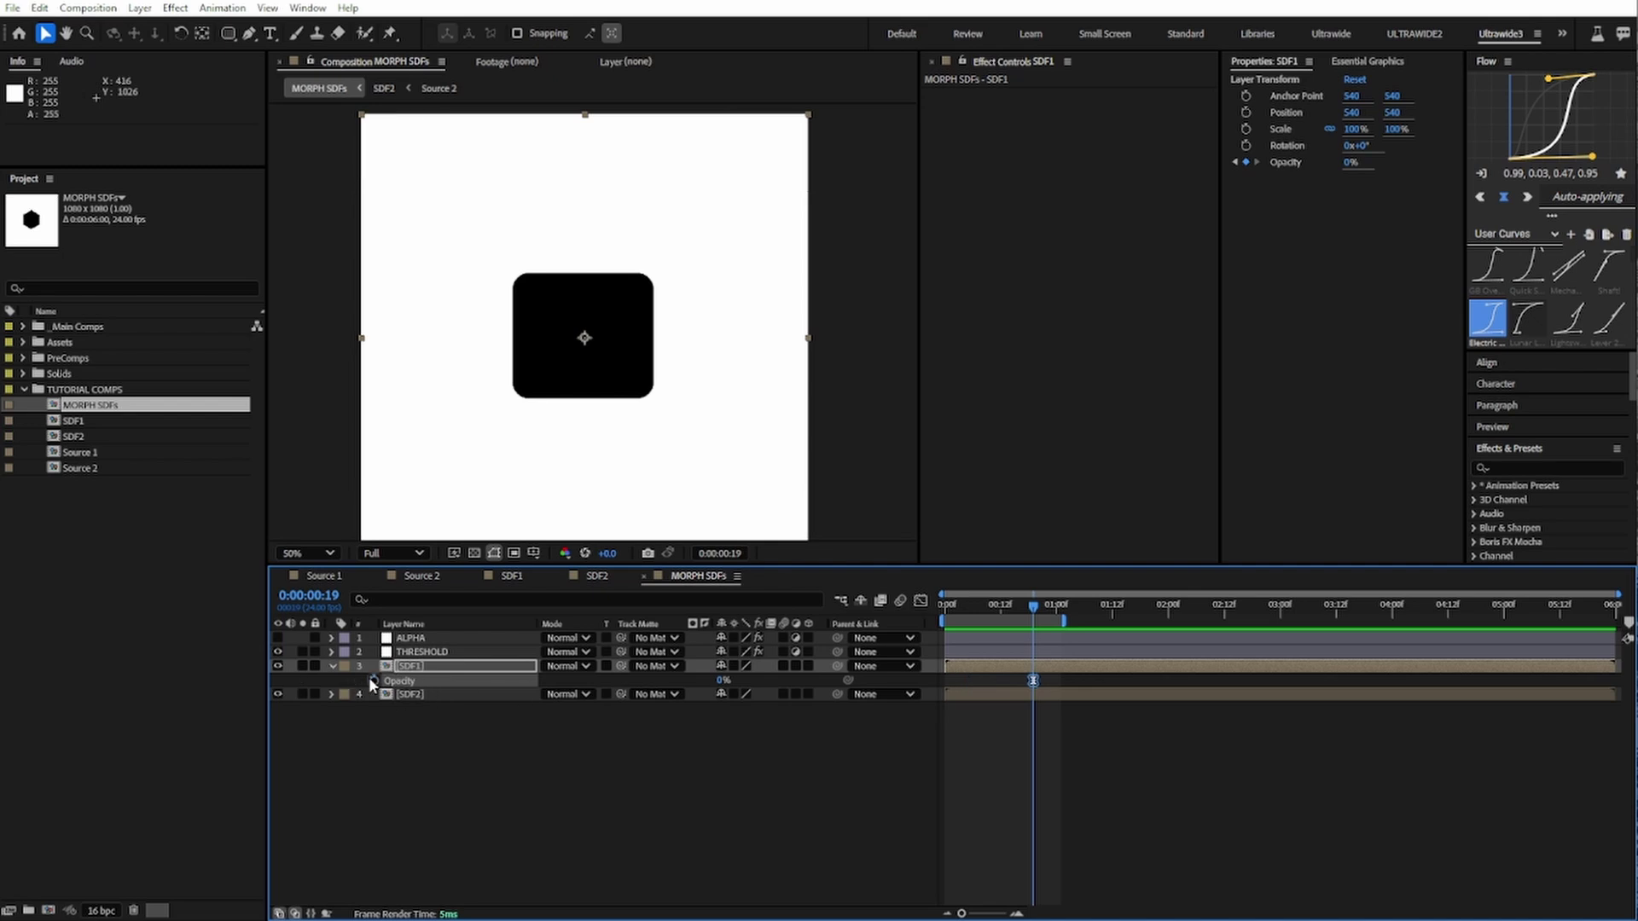
Step: Reset SDF1's opacity to 100% and apply Linear Wipe to it
drag(723, 685, 1066, 690)
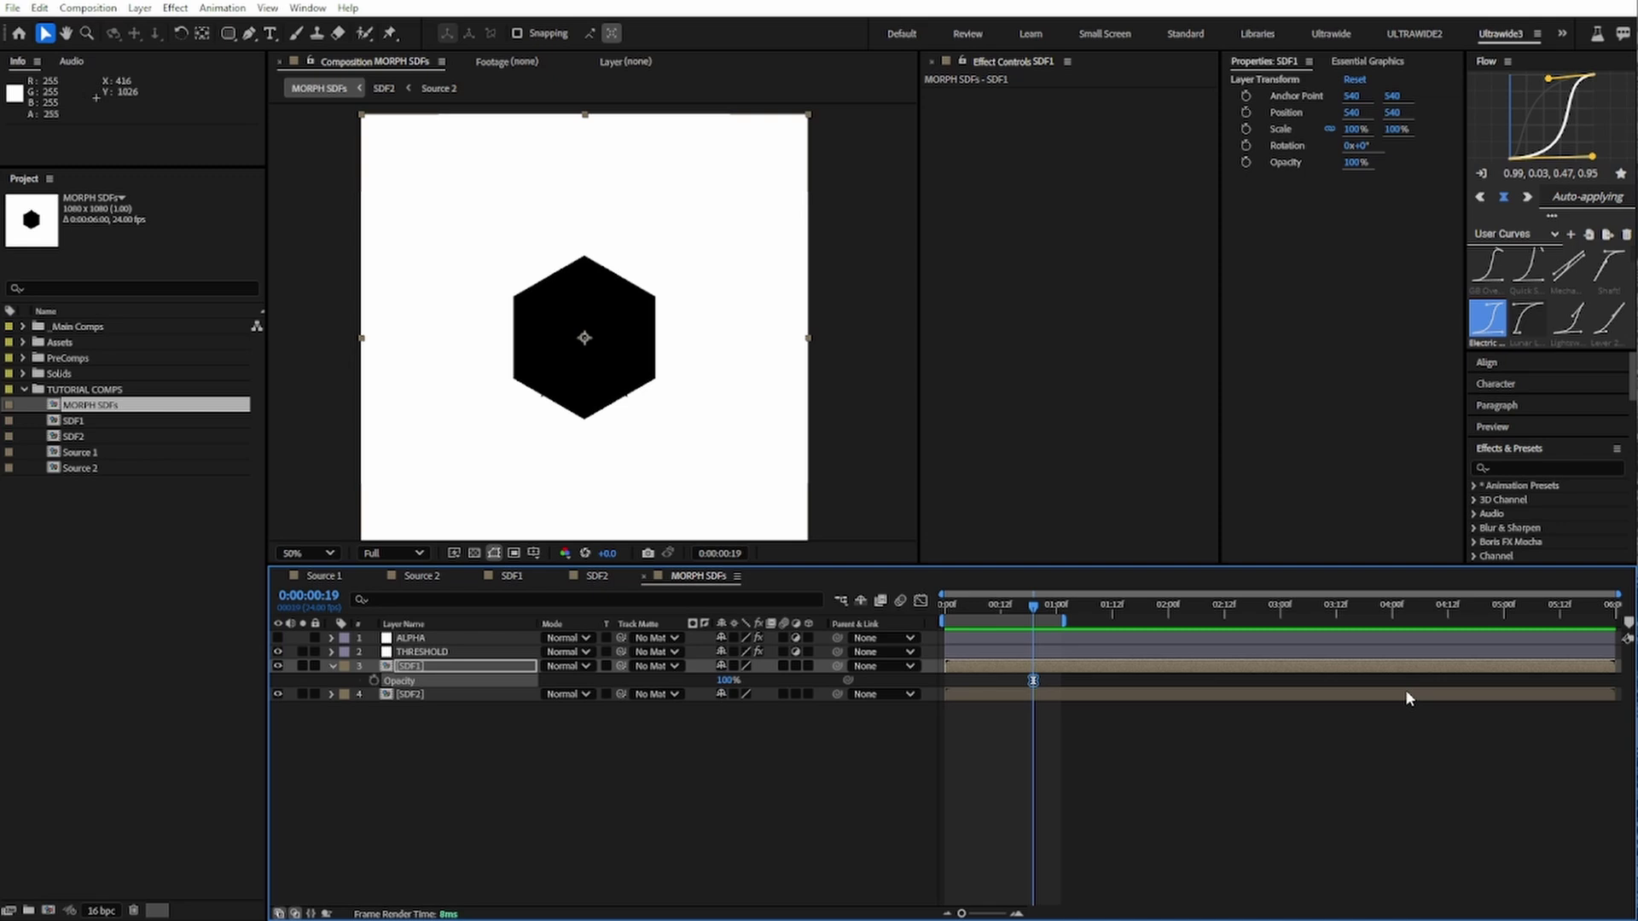
key(ctrl+space)
text(linear)
key(Down)
key(Return)
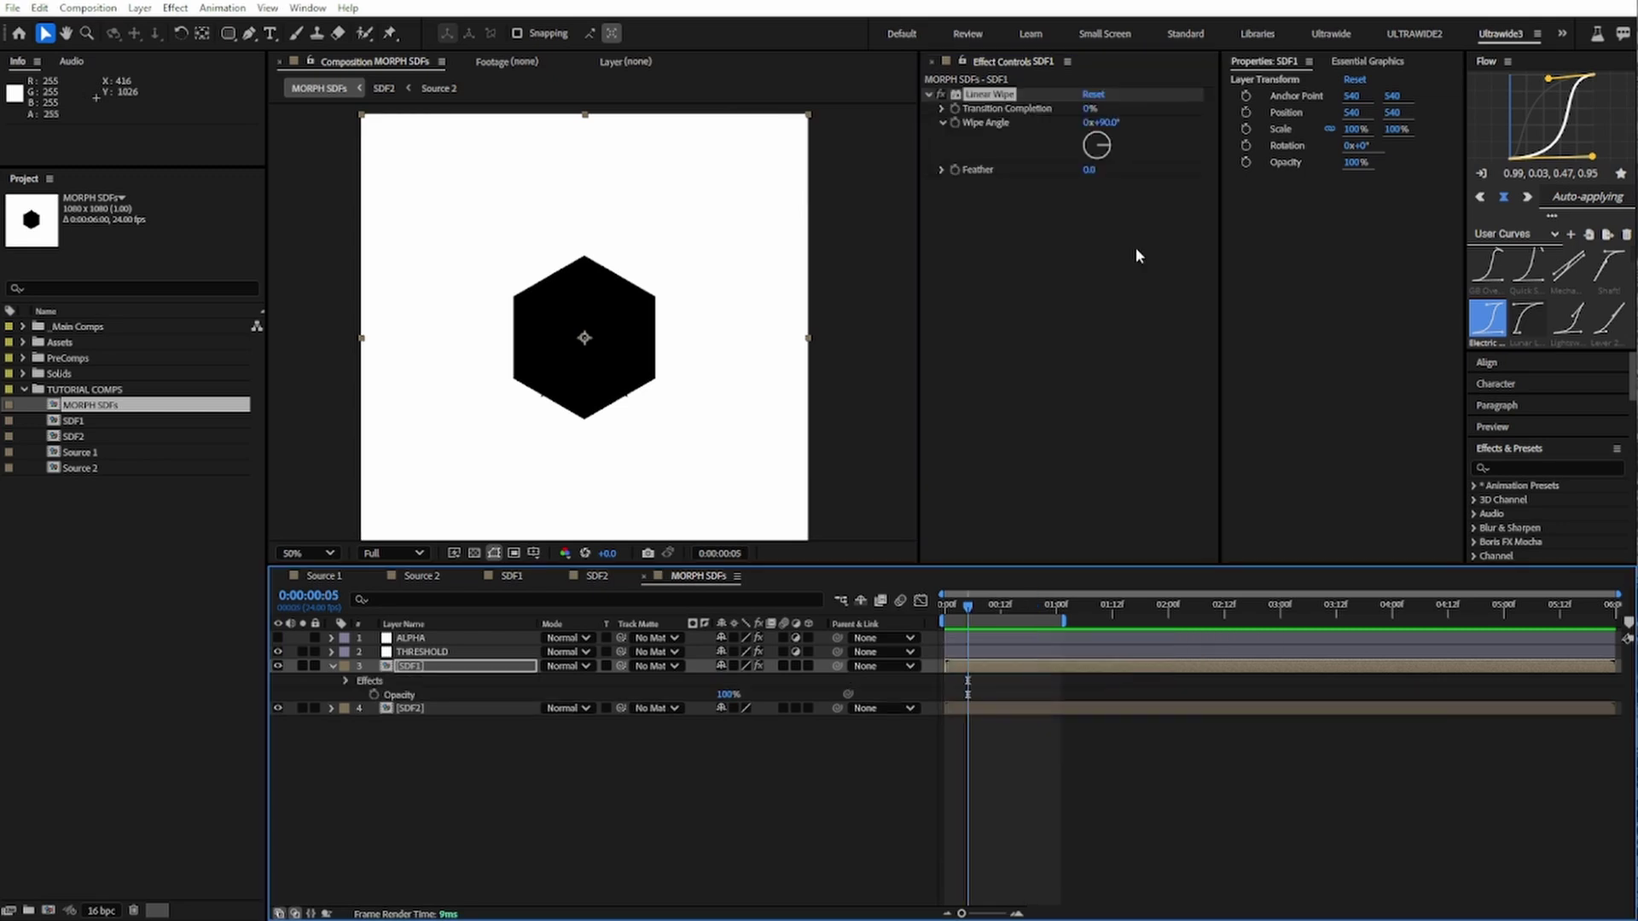
Step: Keyframe Transition Completion from 0% at frame 5 to 100% at frame 20
click(955, 108)
click(1038, 607)
click(1091, 109)
text(100)
key(Return)
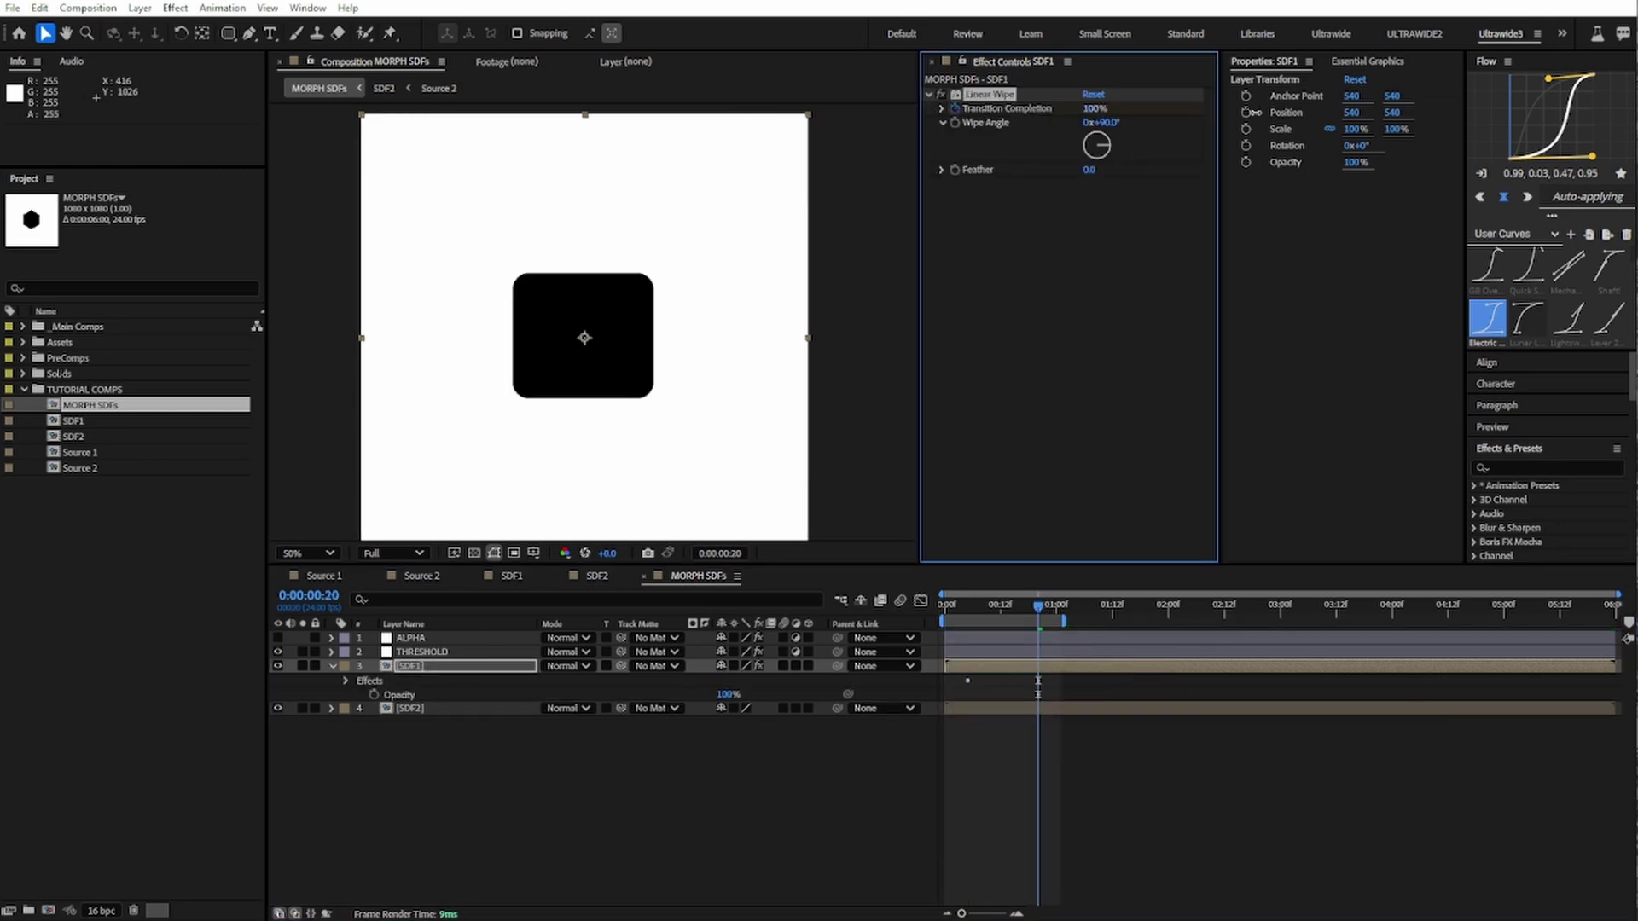
key(u)
drag(1023, 620, 1001, 620)
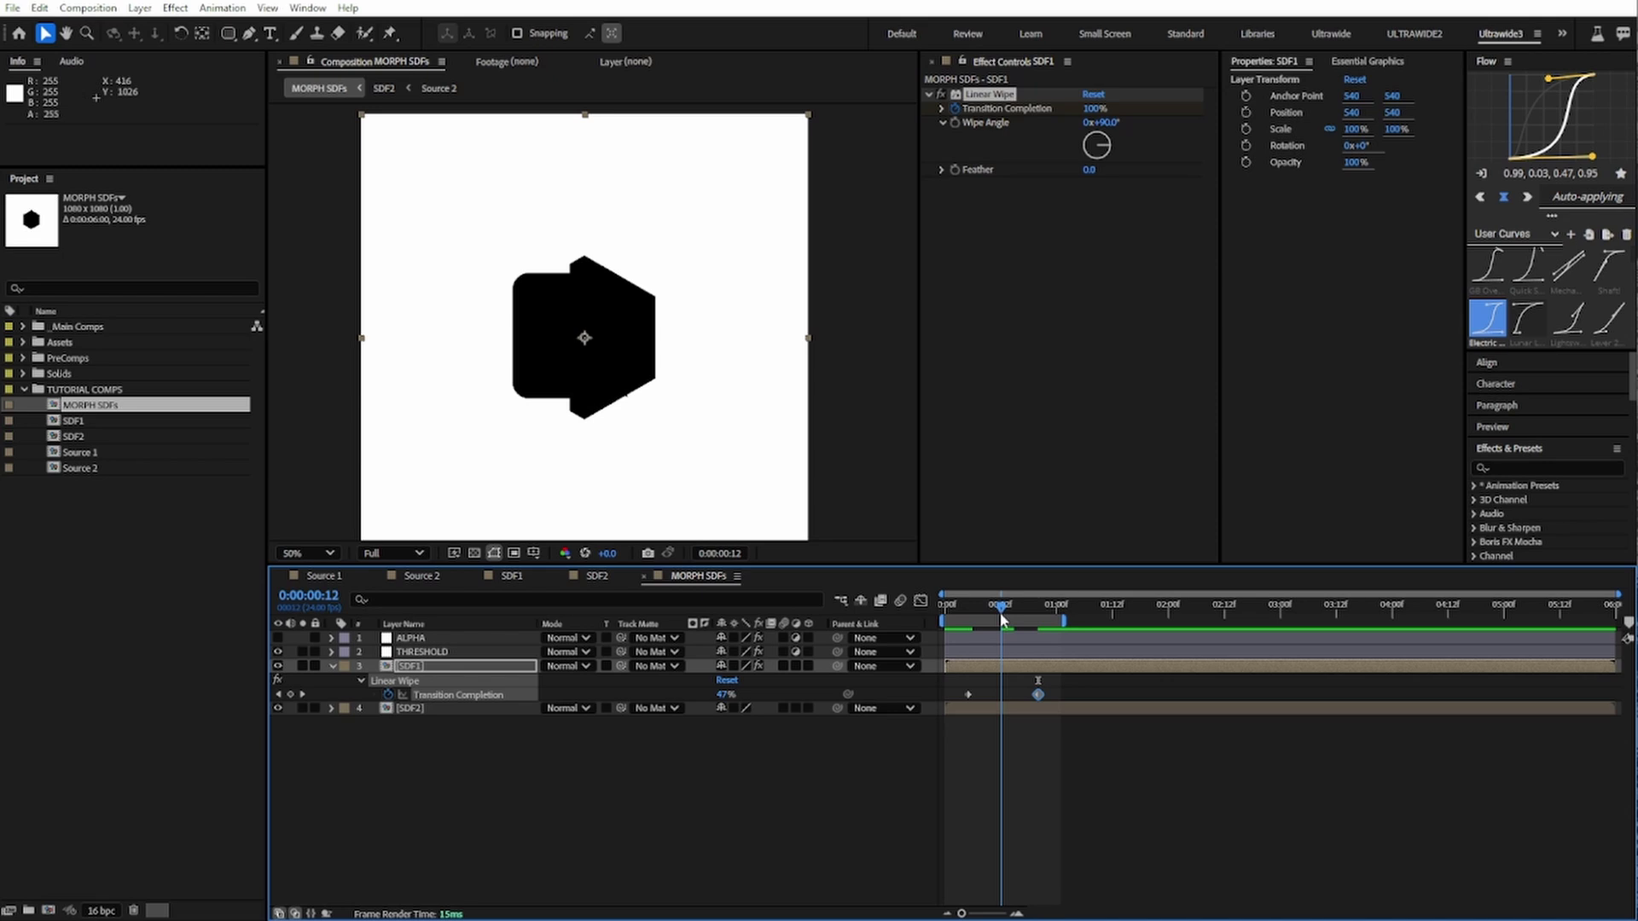
Step: Set the Linear Wipe feather to 200 and preview the feathered wipe morph
click(1090, 169)
text(200)
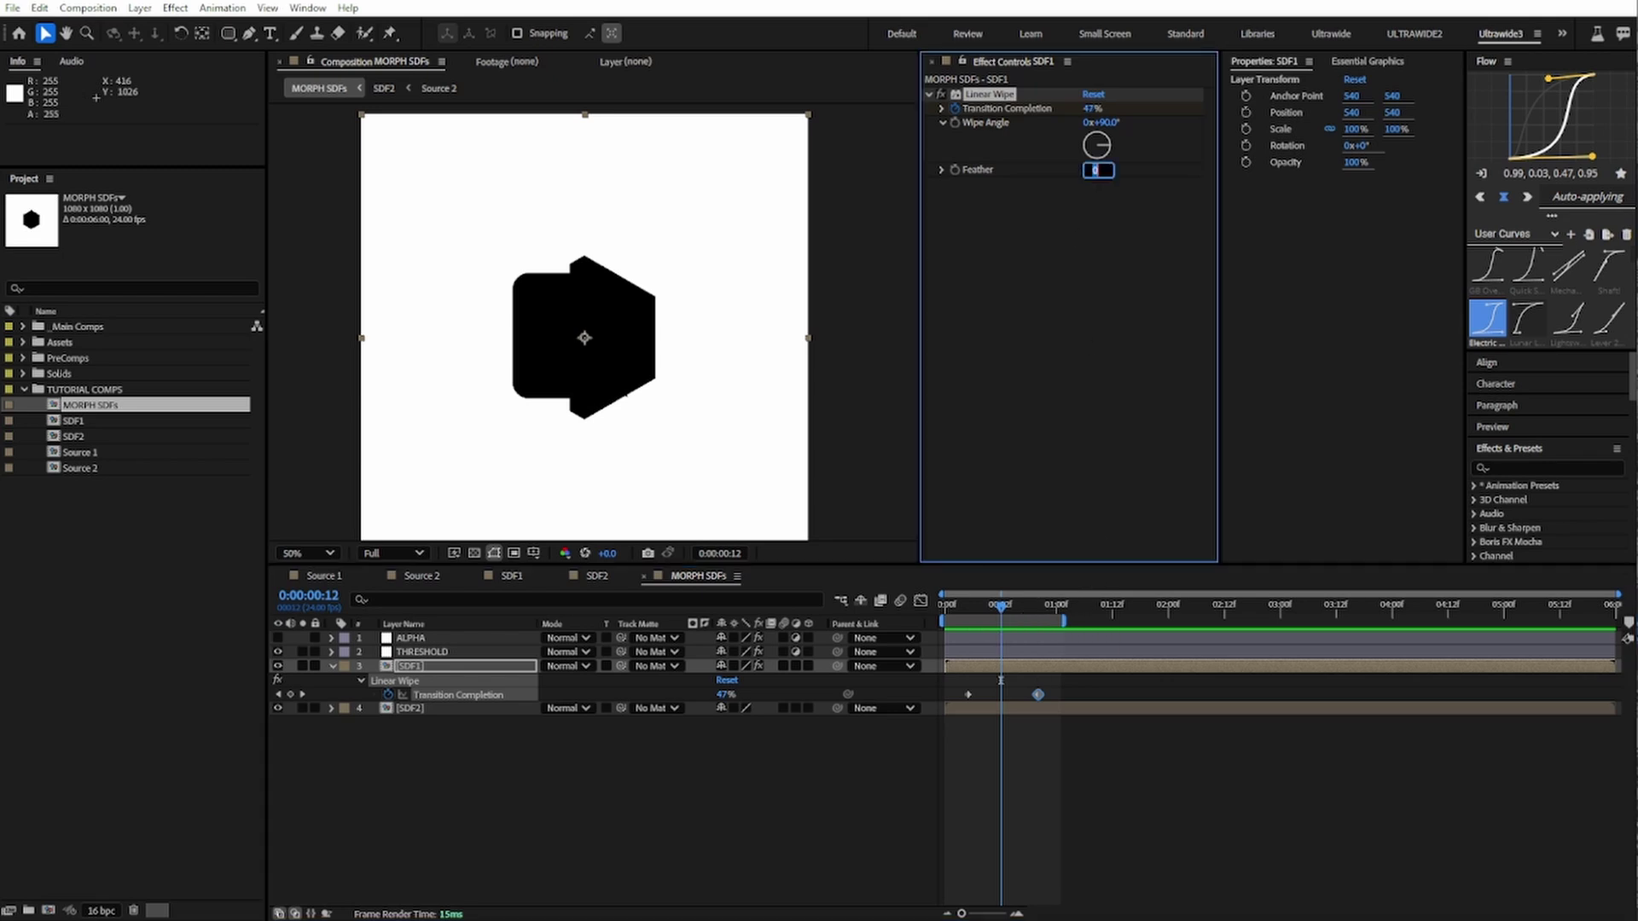
key(Return)
key(space)
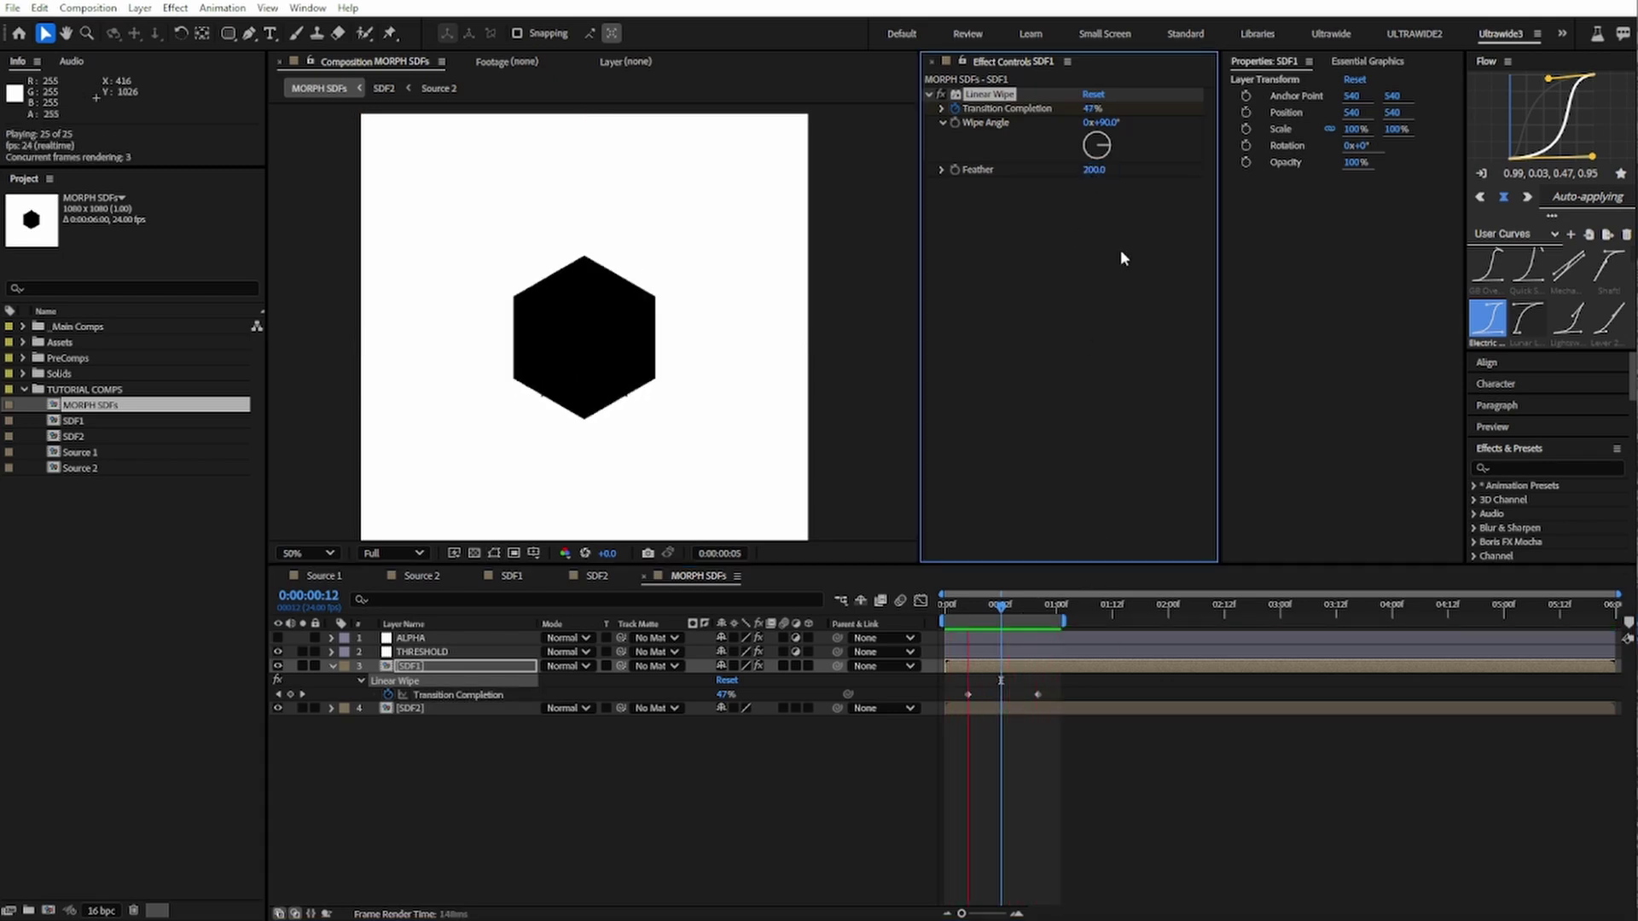
key(space)
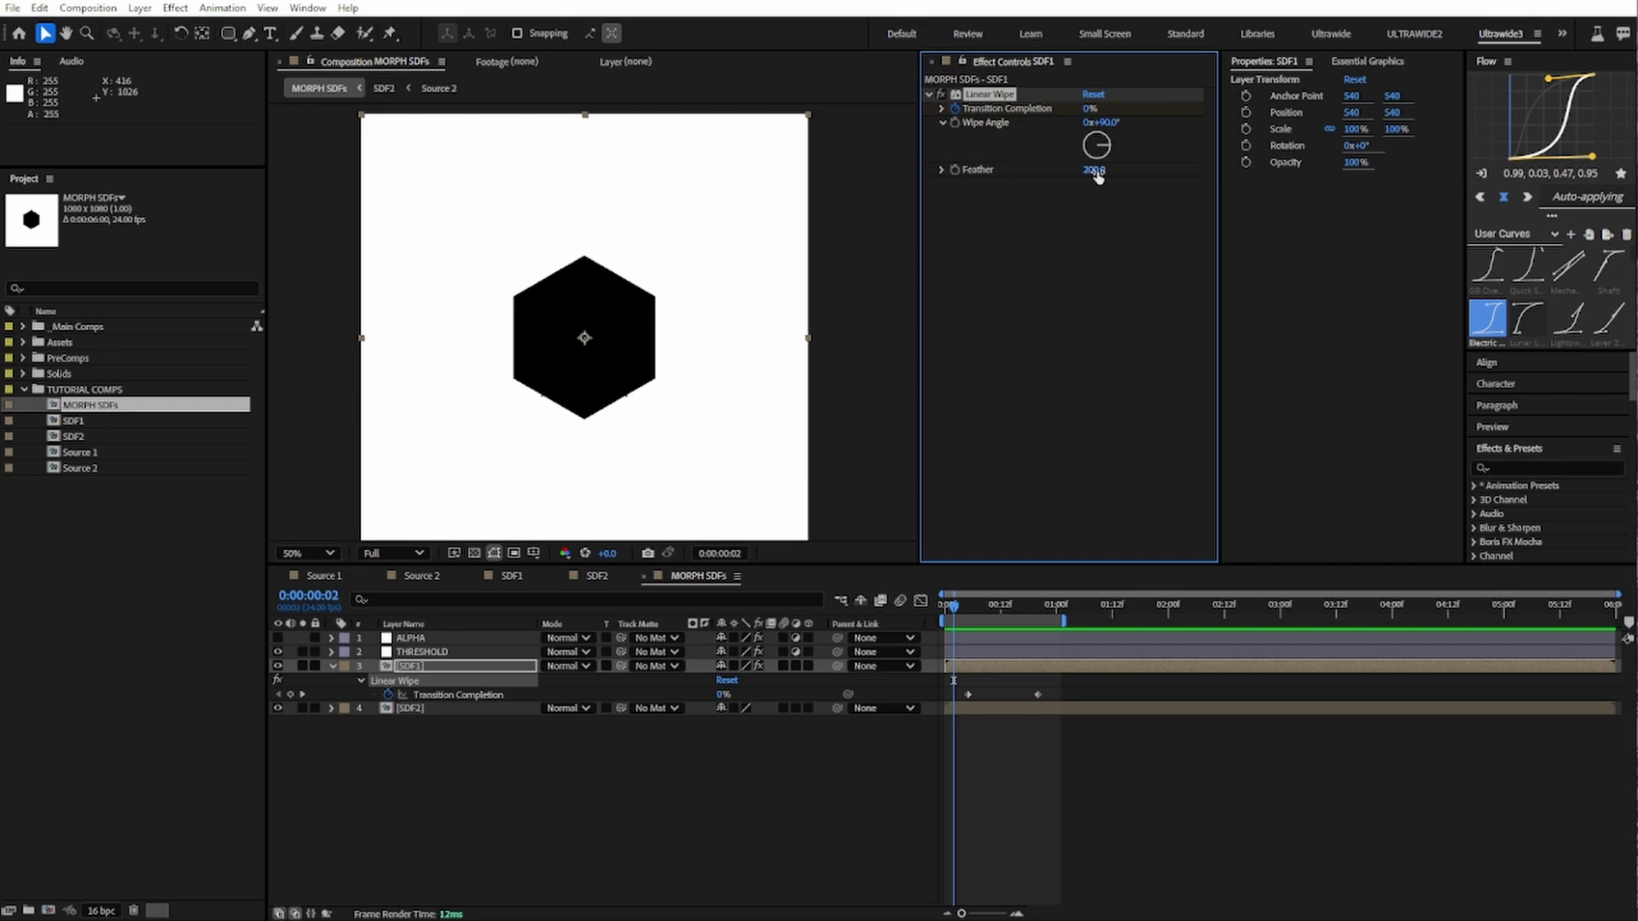
key(space)
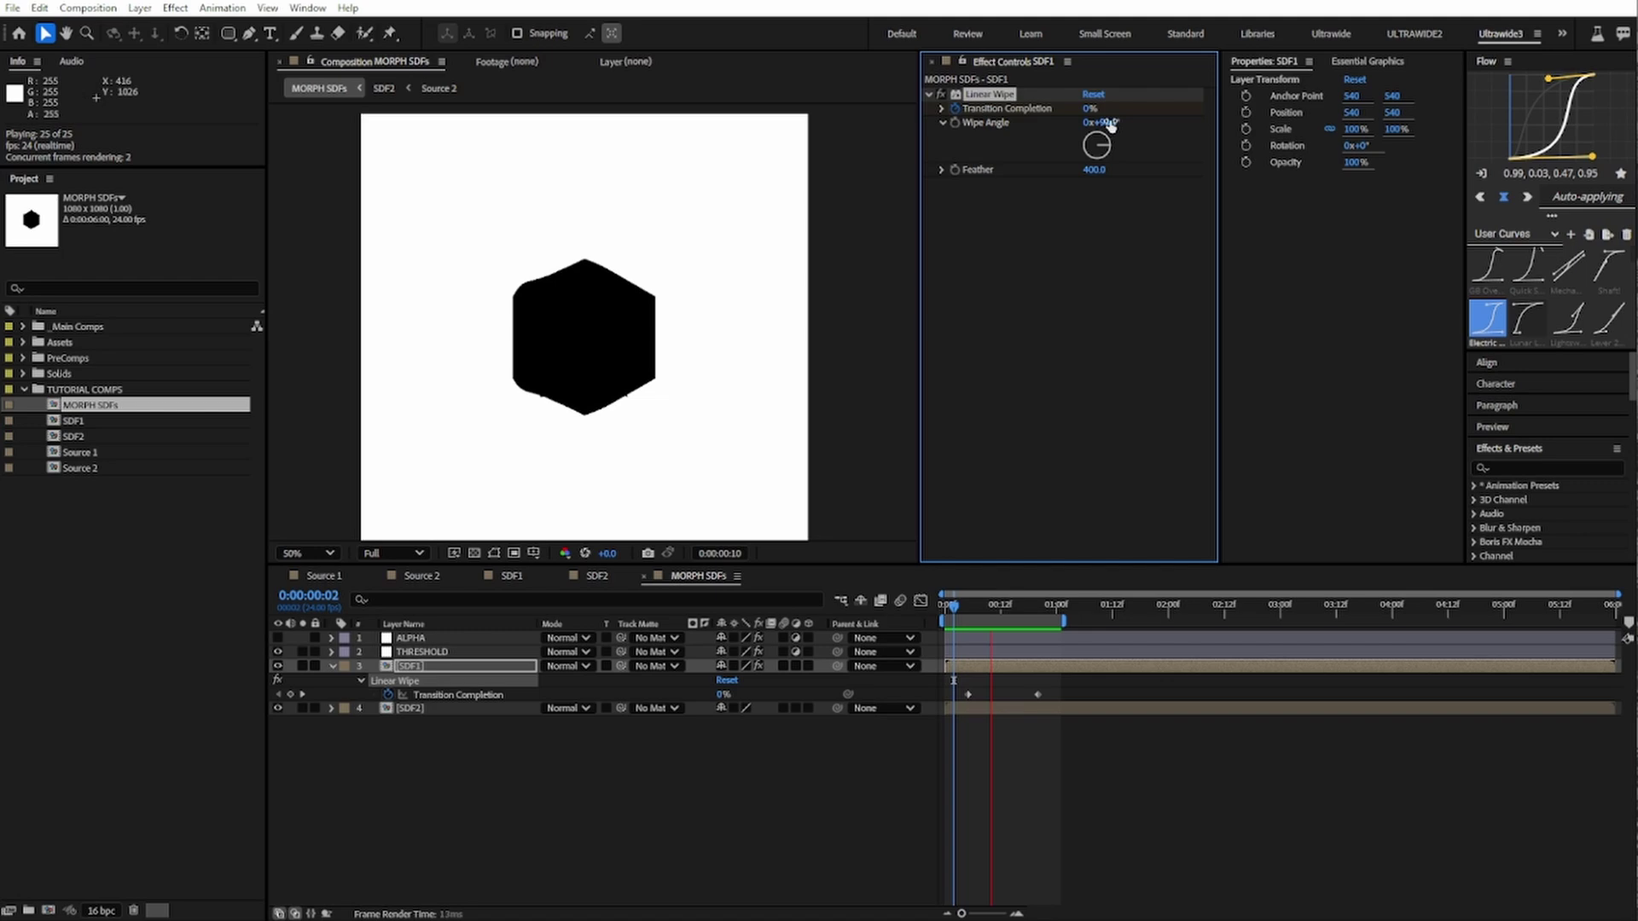
Step: Adjust the Wipe Angle and toggle THRESHOLD off and on to inspect the raw field
click(1108, 122)
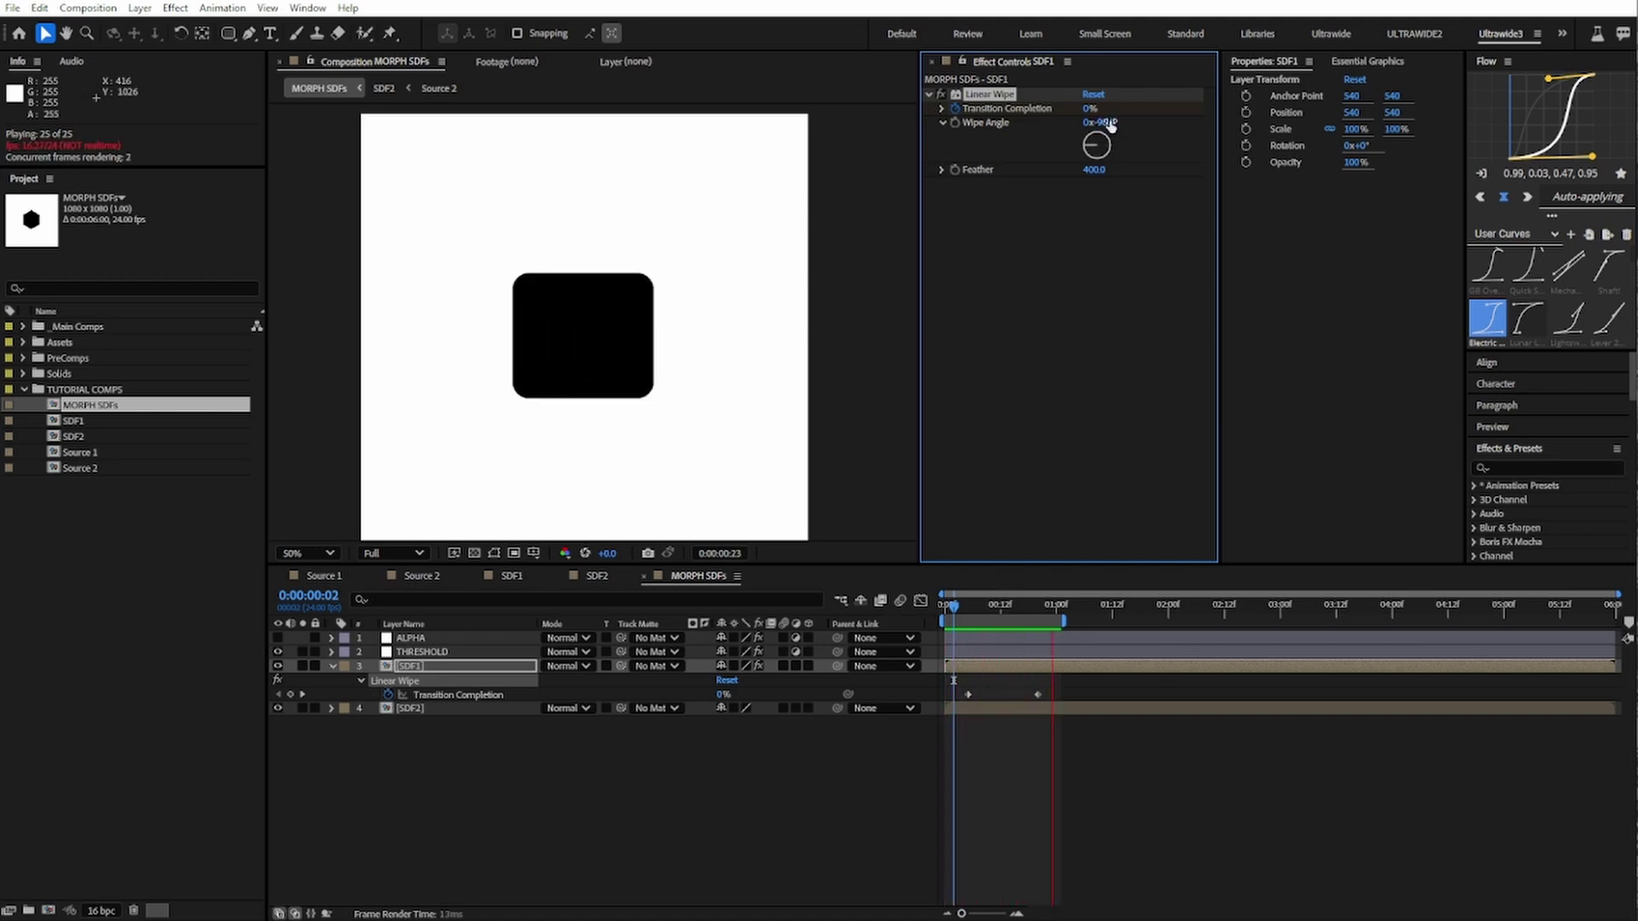
click(278, 652)
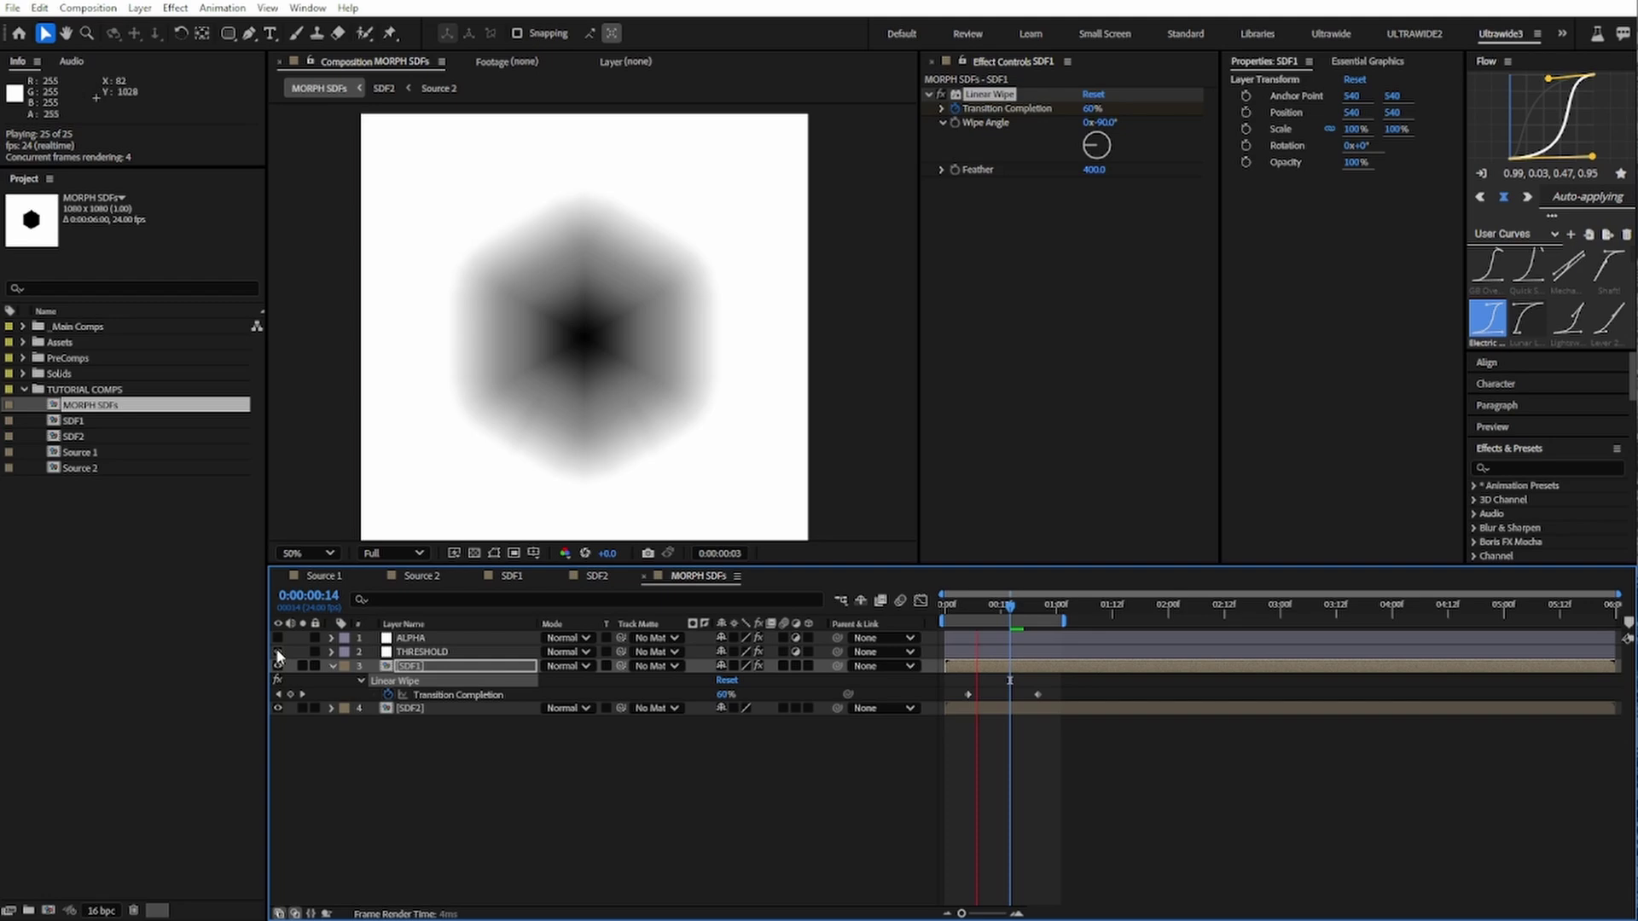
click(278, 652)
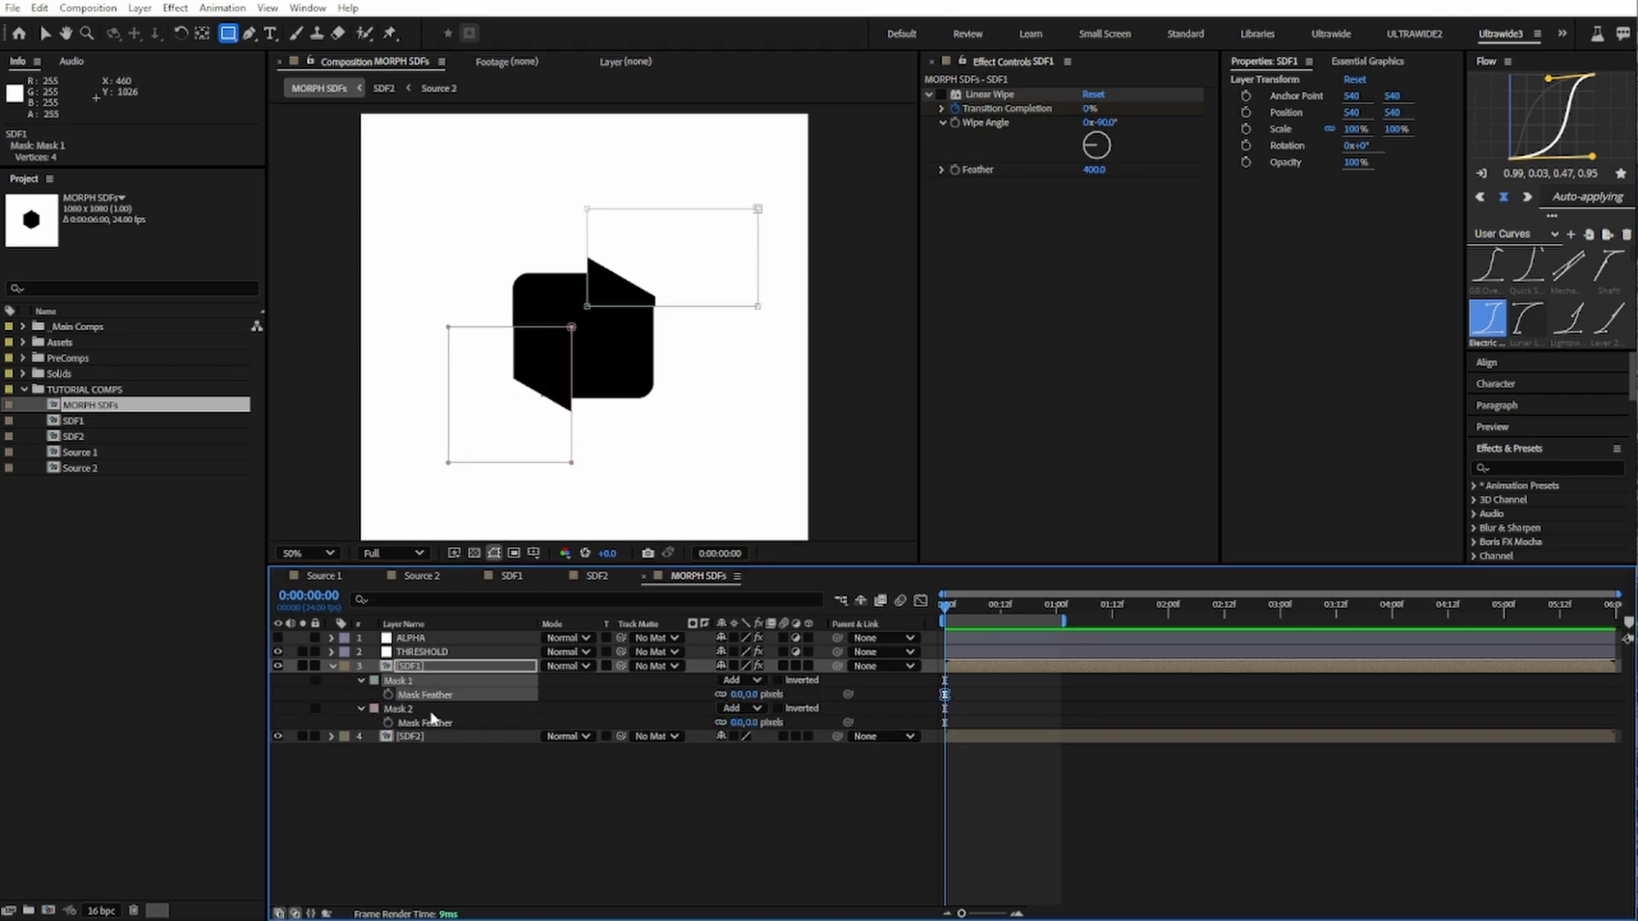
Step: Increase the feather on both SDF1 masks; a trial move of the first mask is undone
shift+click(431, 713)
drag(744, 694, 786, 693)
key(m)
click(435, 693)
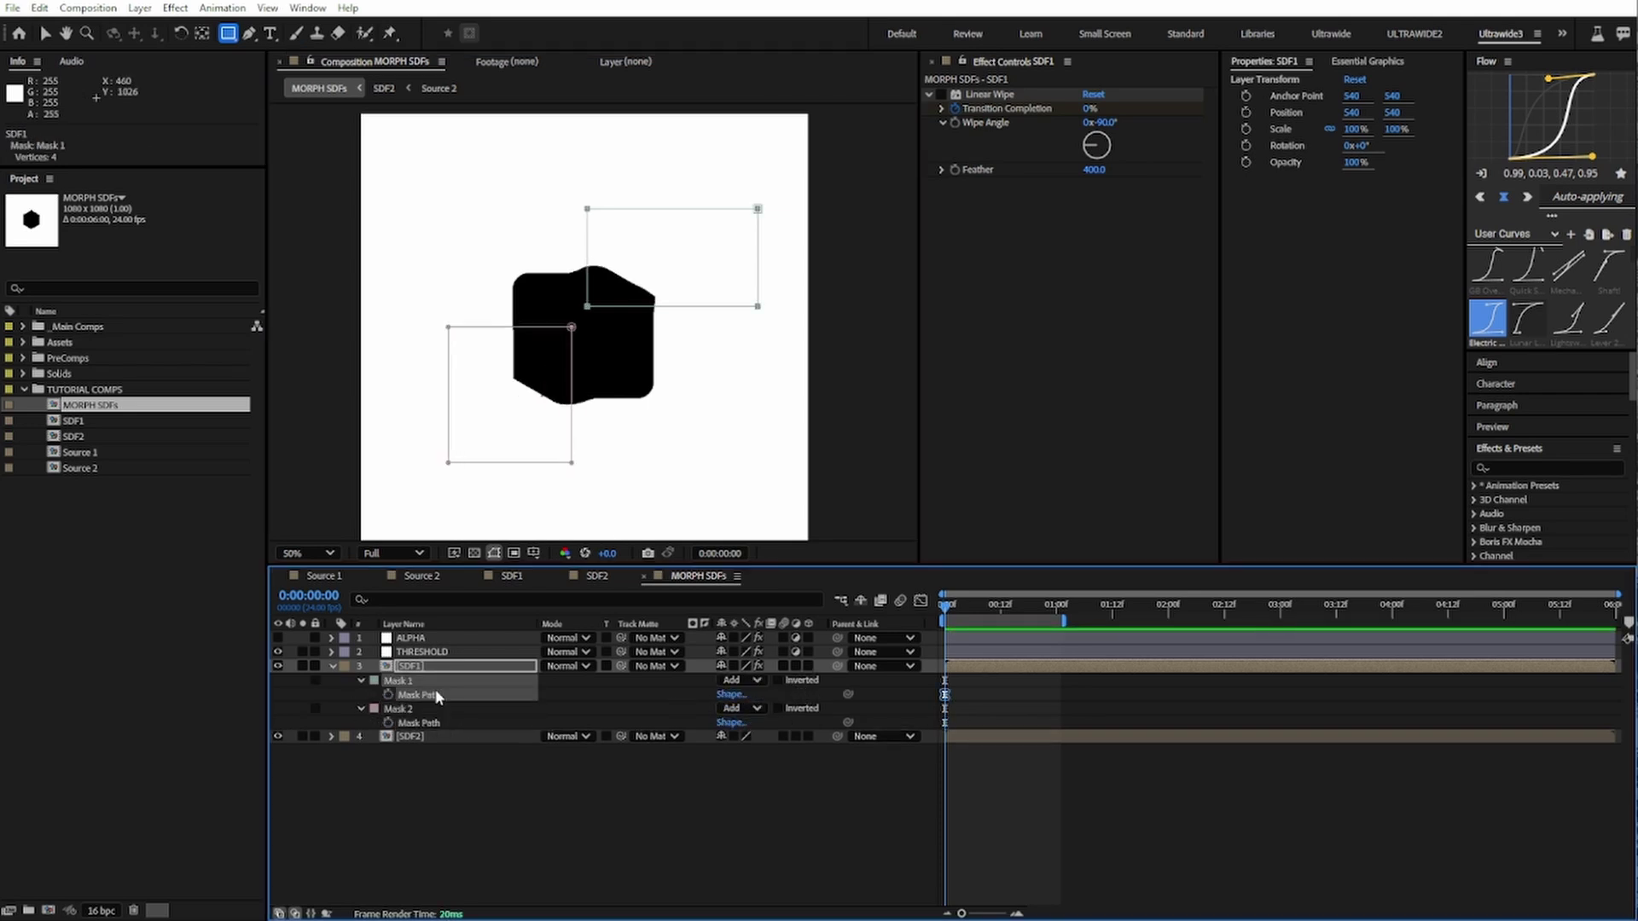
key(ctrl+t)
drag(697, 273, 629, 417)
key(ctrl+z)
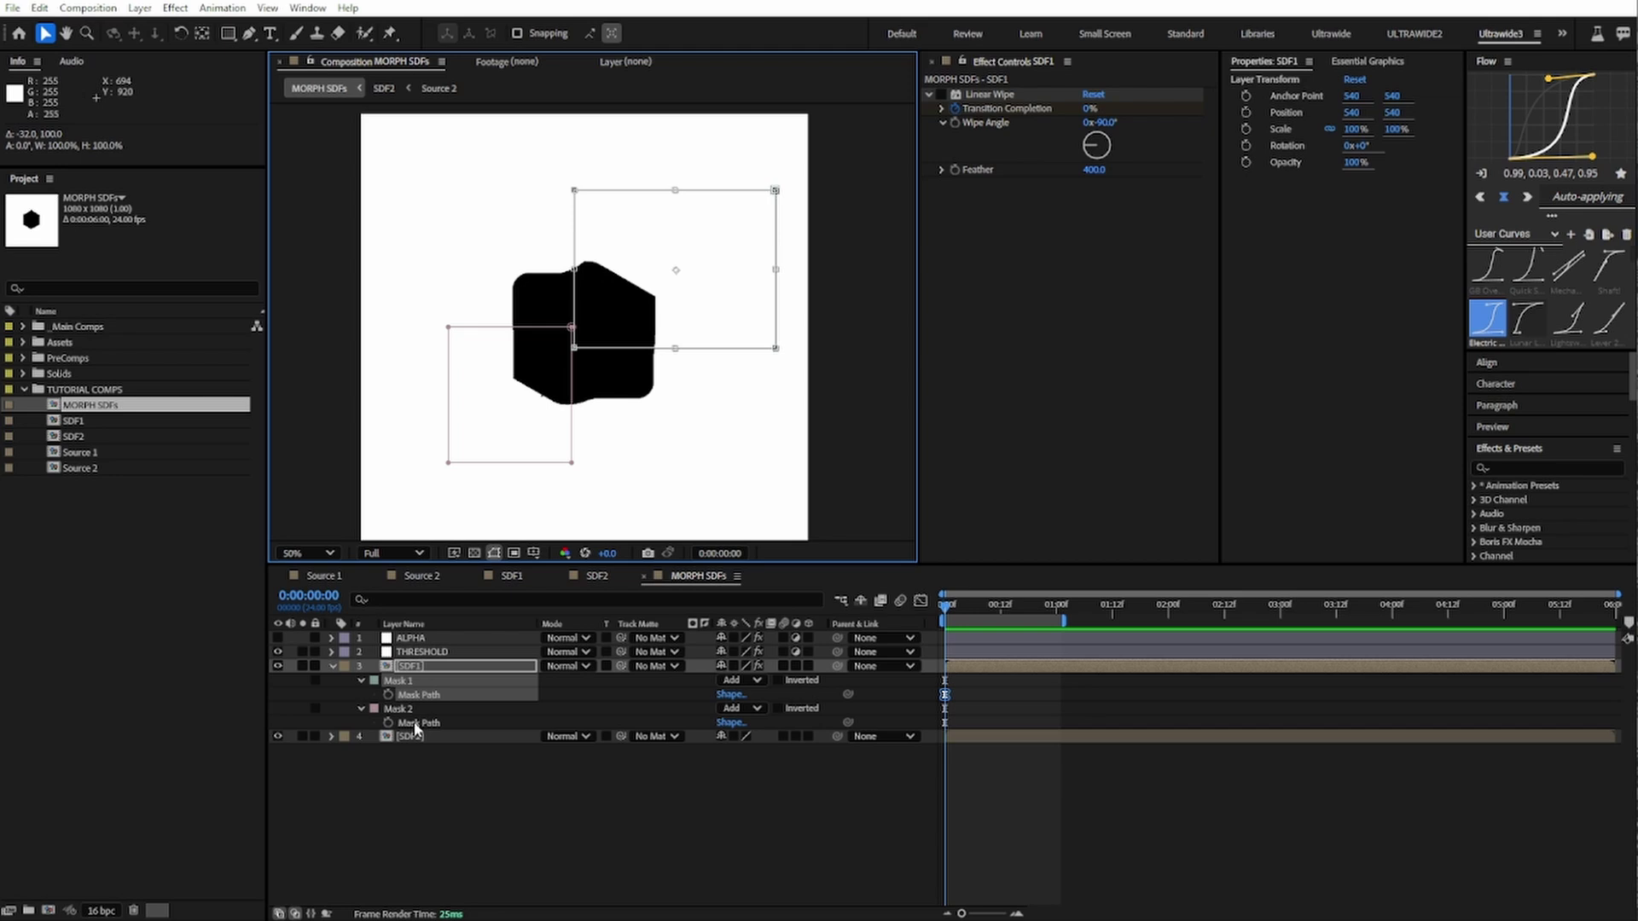
Step: Shift the second mask right and down, then open the Elements Morph Main Comp
click(413, 723)
key(ctrl+t)
mouse_move(526, 419)
mouse_down()
mouse_move(597, 441)
mouse_move(667, 402)
mouse_move(563, 351)
mouse_move(516, 293)
mouse_move(573, 390)
mouse_move(636, 417)
mouse_move(553, 428)
mouse_up()
click(573, 789)
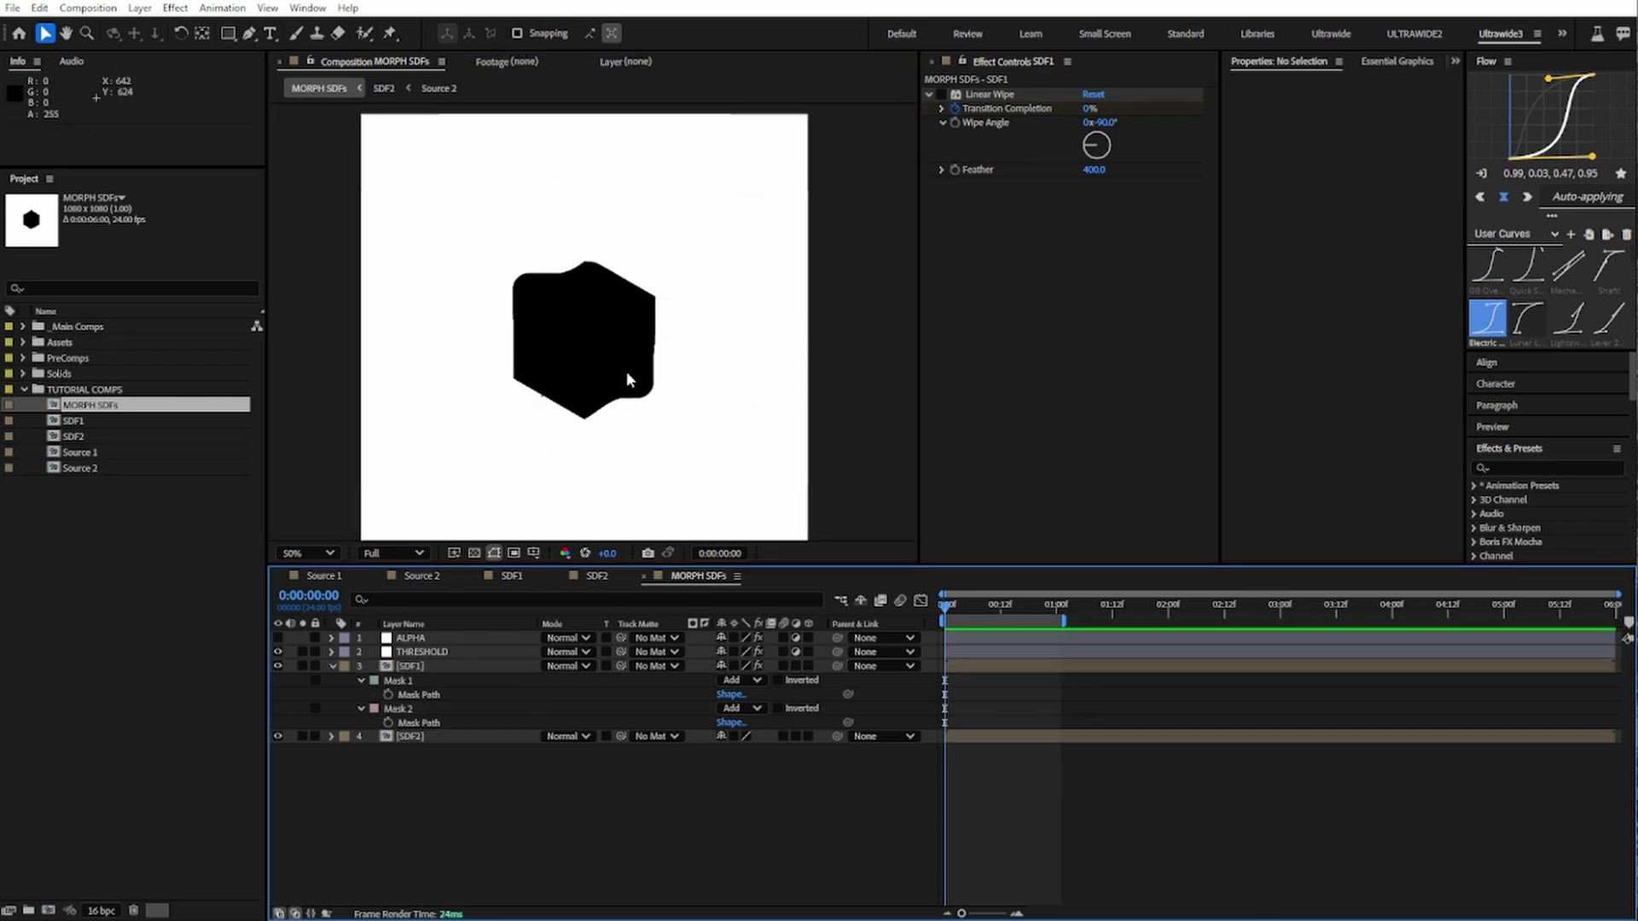
click(22, 326)
double_click(103, 342)
Step: Preview the main comp and the Elements SDF Morph precomp
key(space)
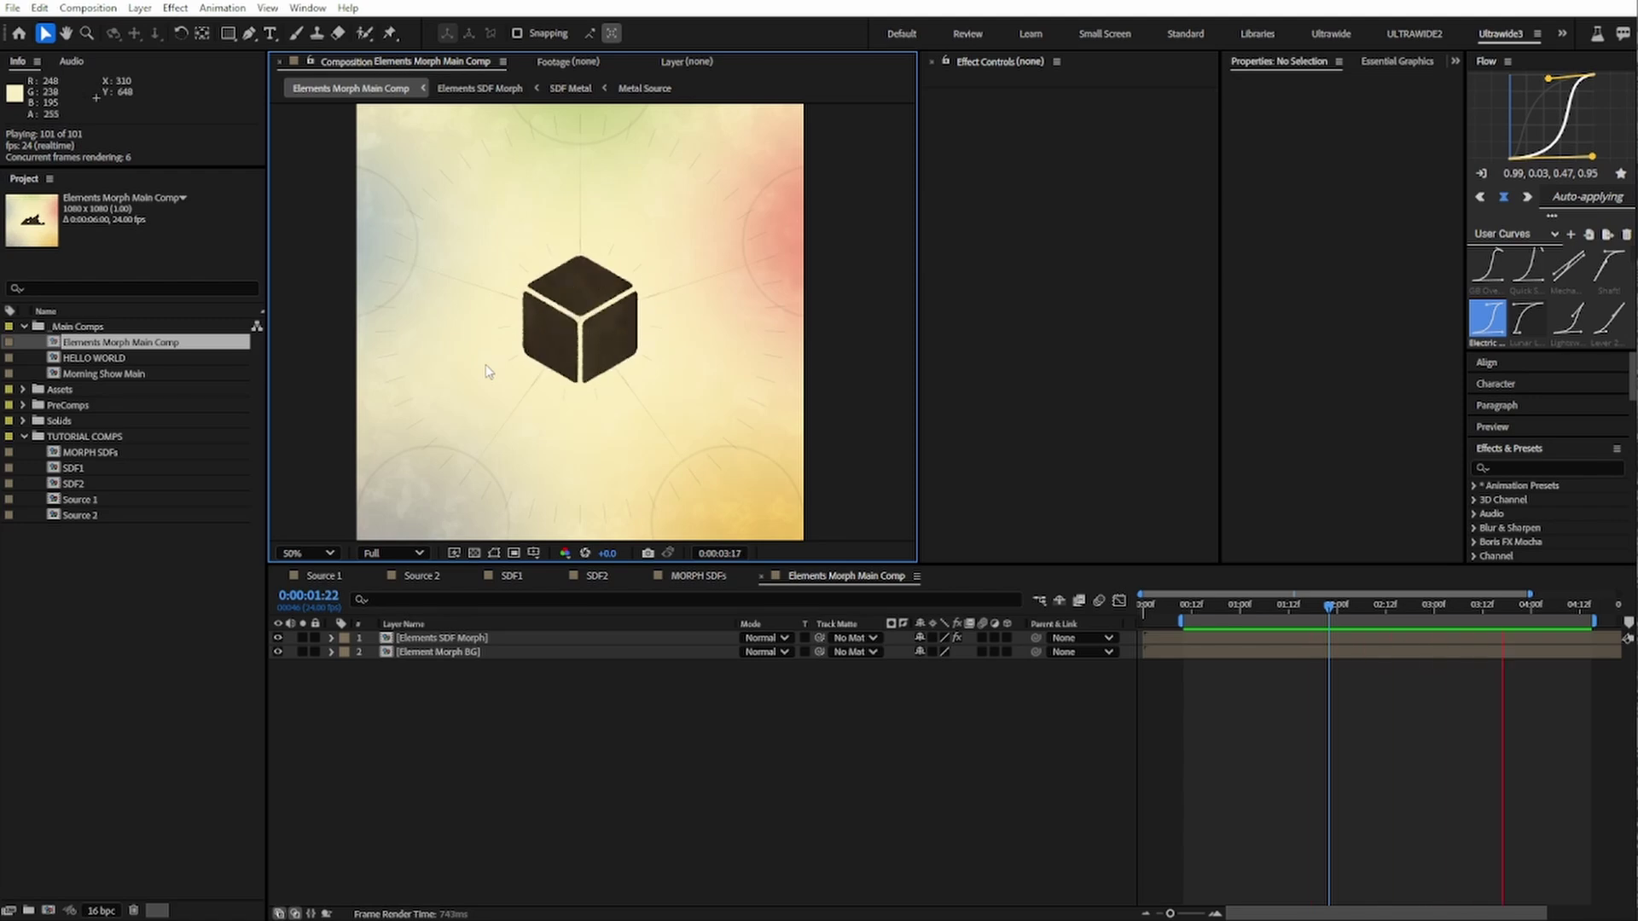
double_click(452, 638)
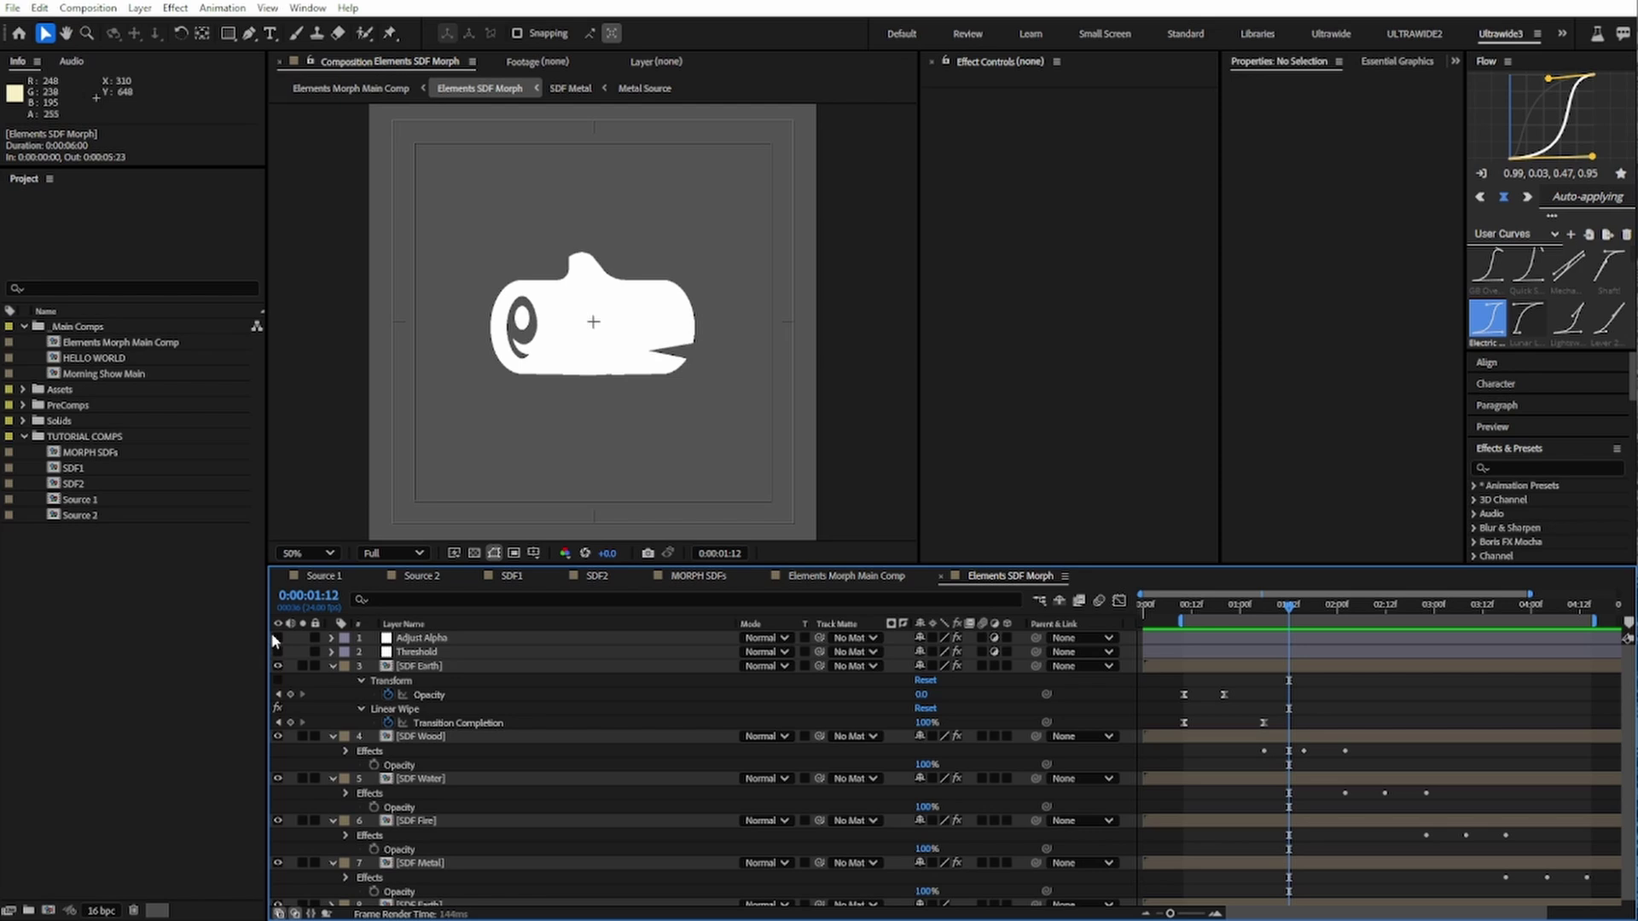
key(space)
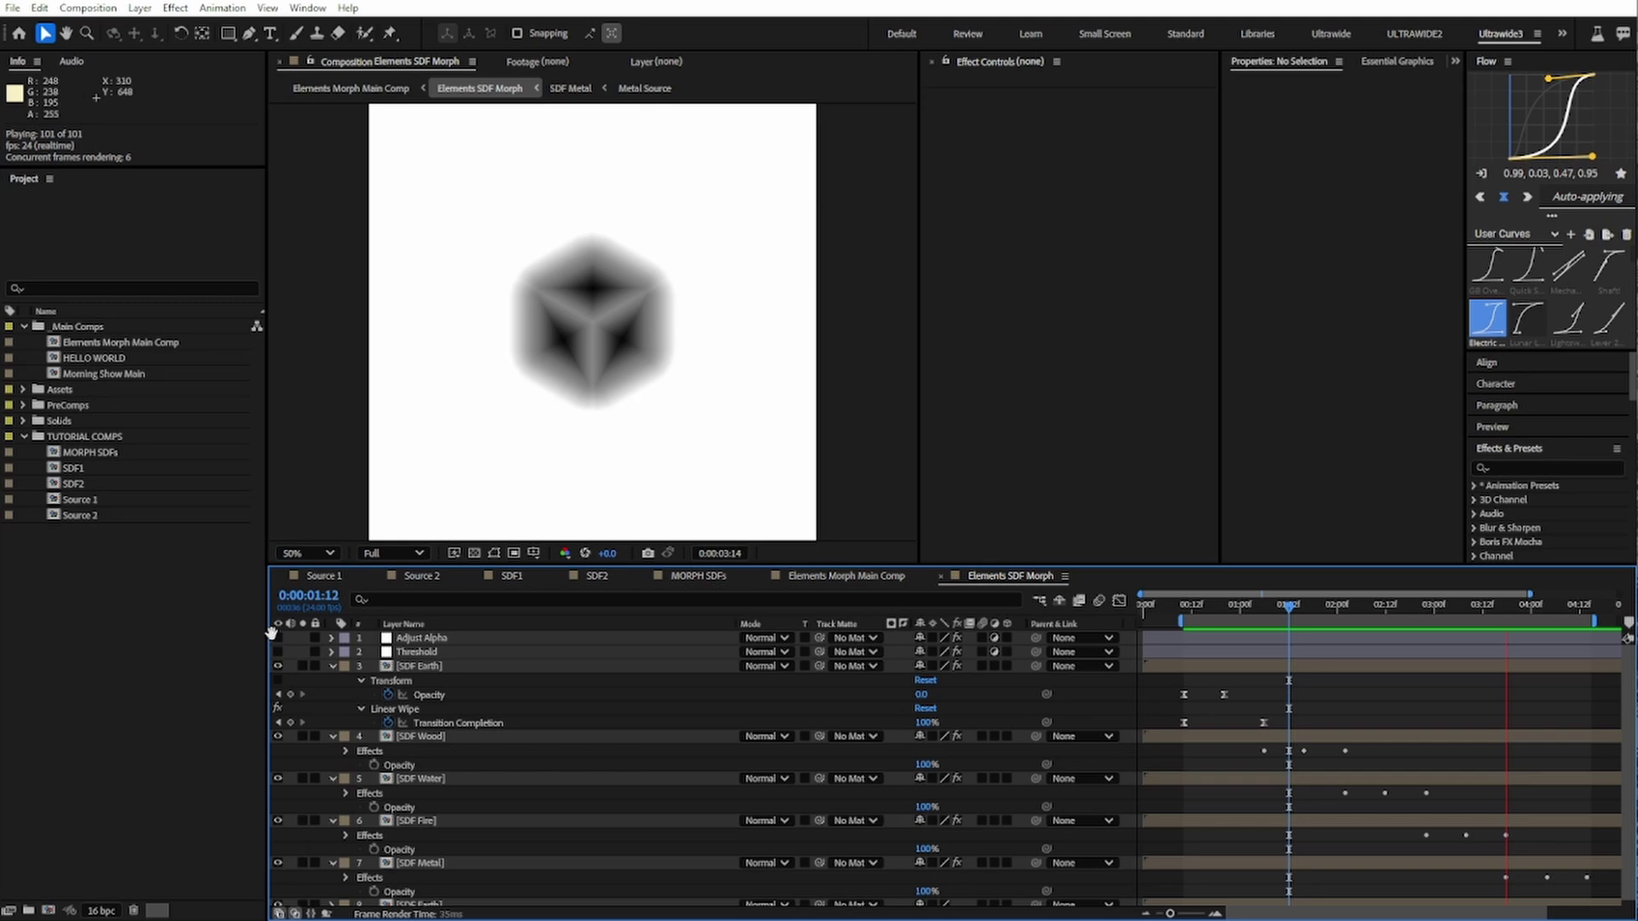
key(space)
key(apostrophe)
Step: In SDF Metal > Metal Source, hide the cube layer so only the anvil remains
double_click(418, 863)
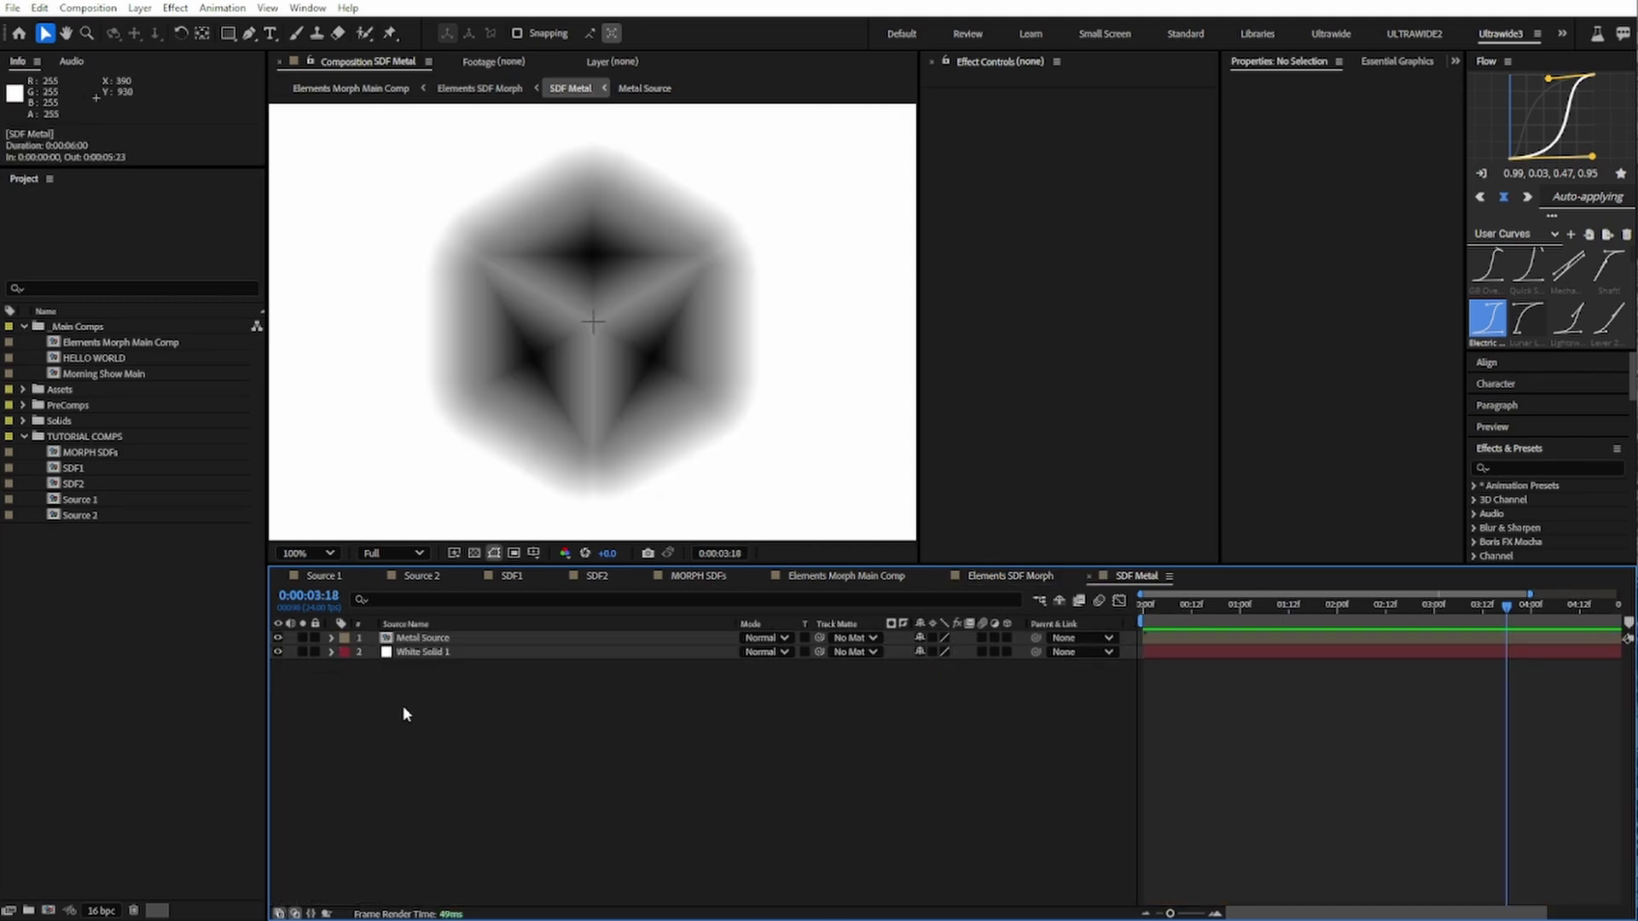
double_click(397, 652)
key(apostrophe)
click(276, 664)
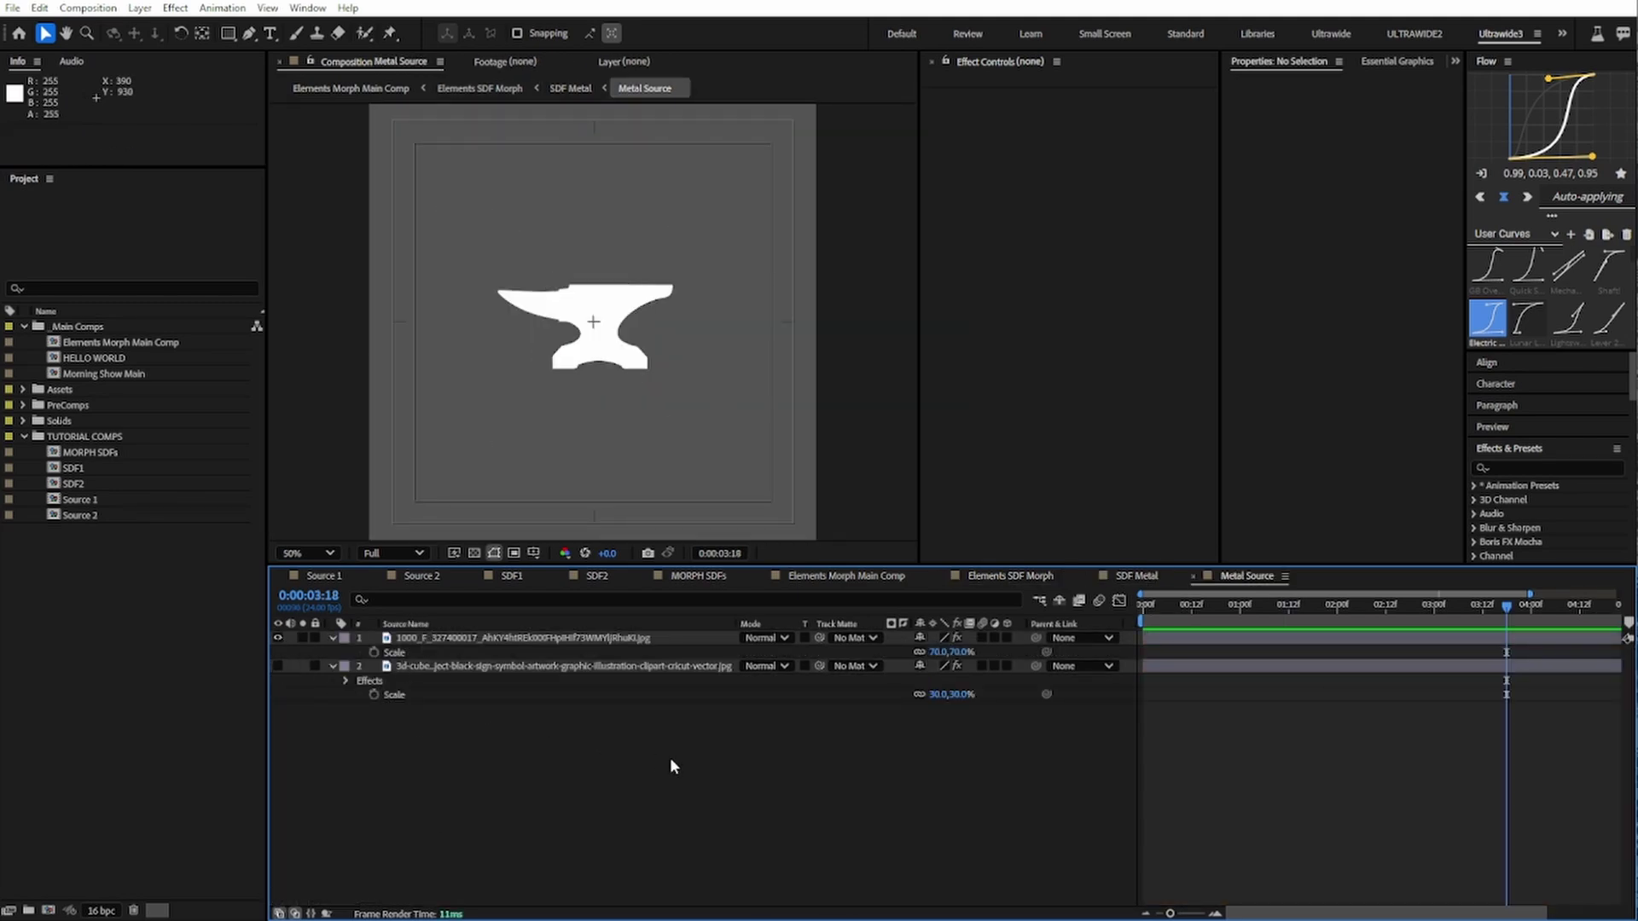
Step: Return to Elements SDF Morph via the flowchart and turn Threshold and Adjust Alpha back on
key(Tab)
click(373, 759)
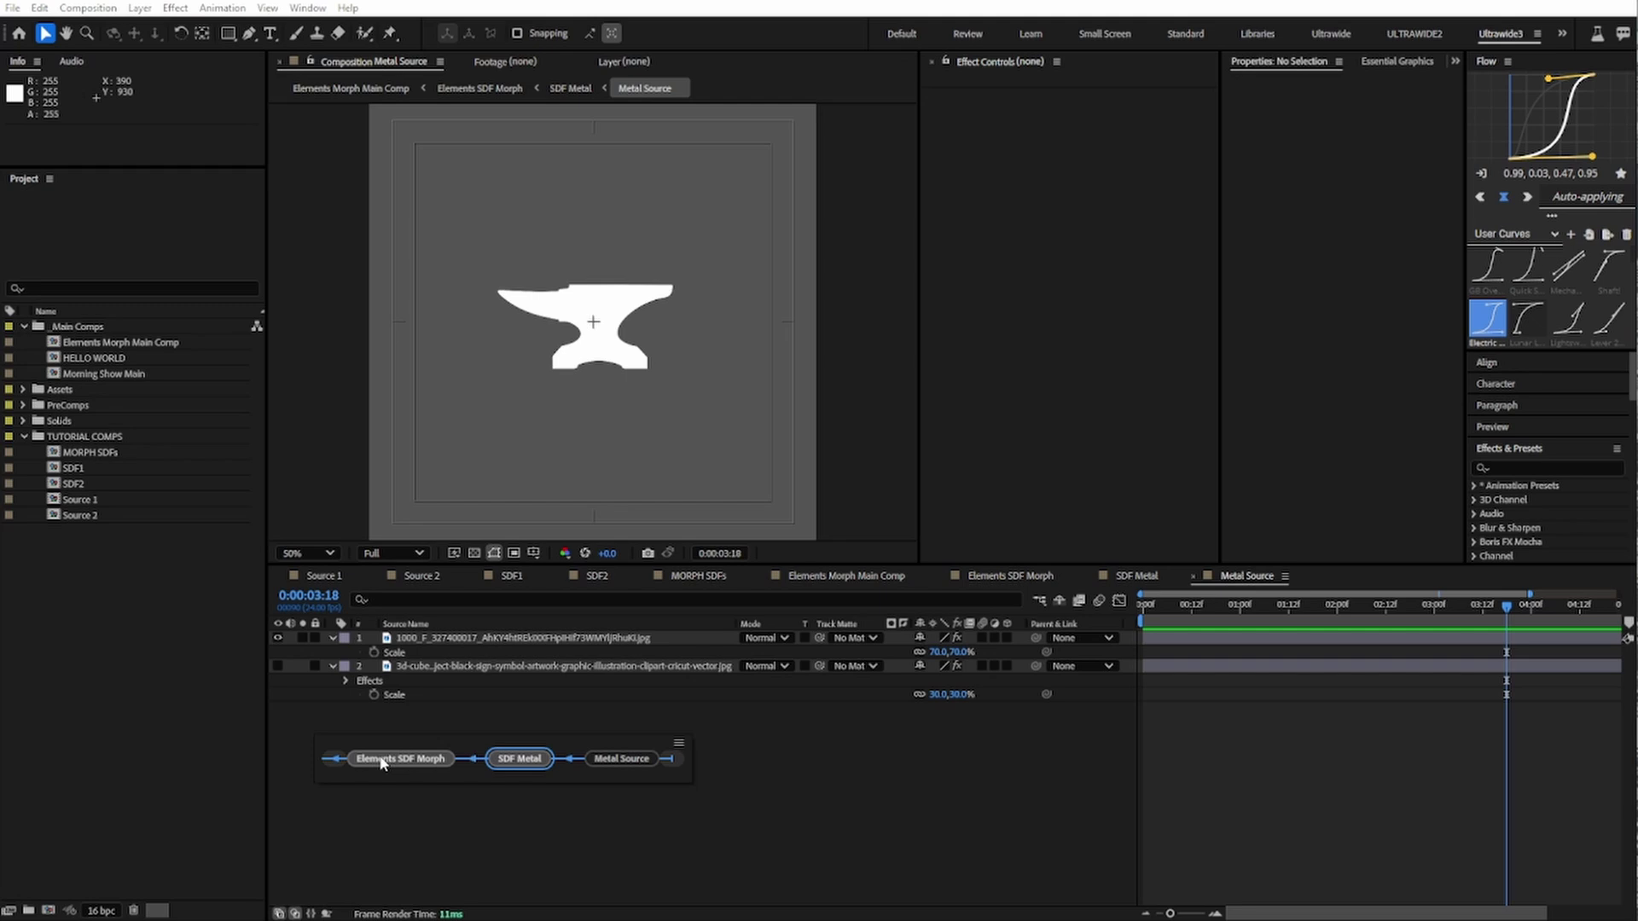
click(422, 758)
click(279, 645)
scroll(279, 643, up, 1)
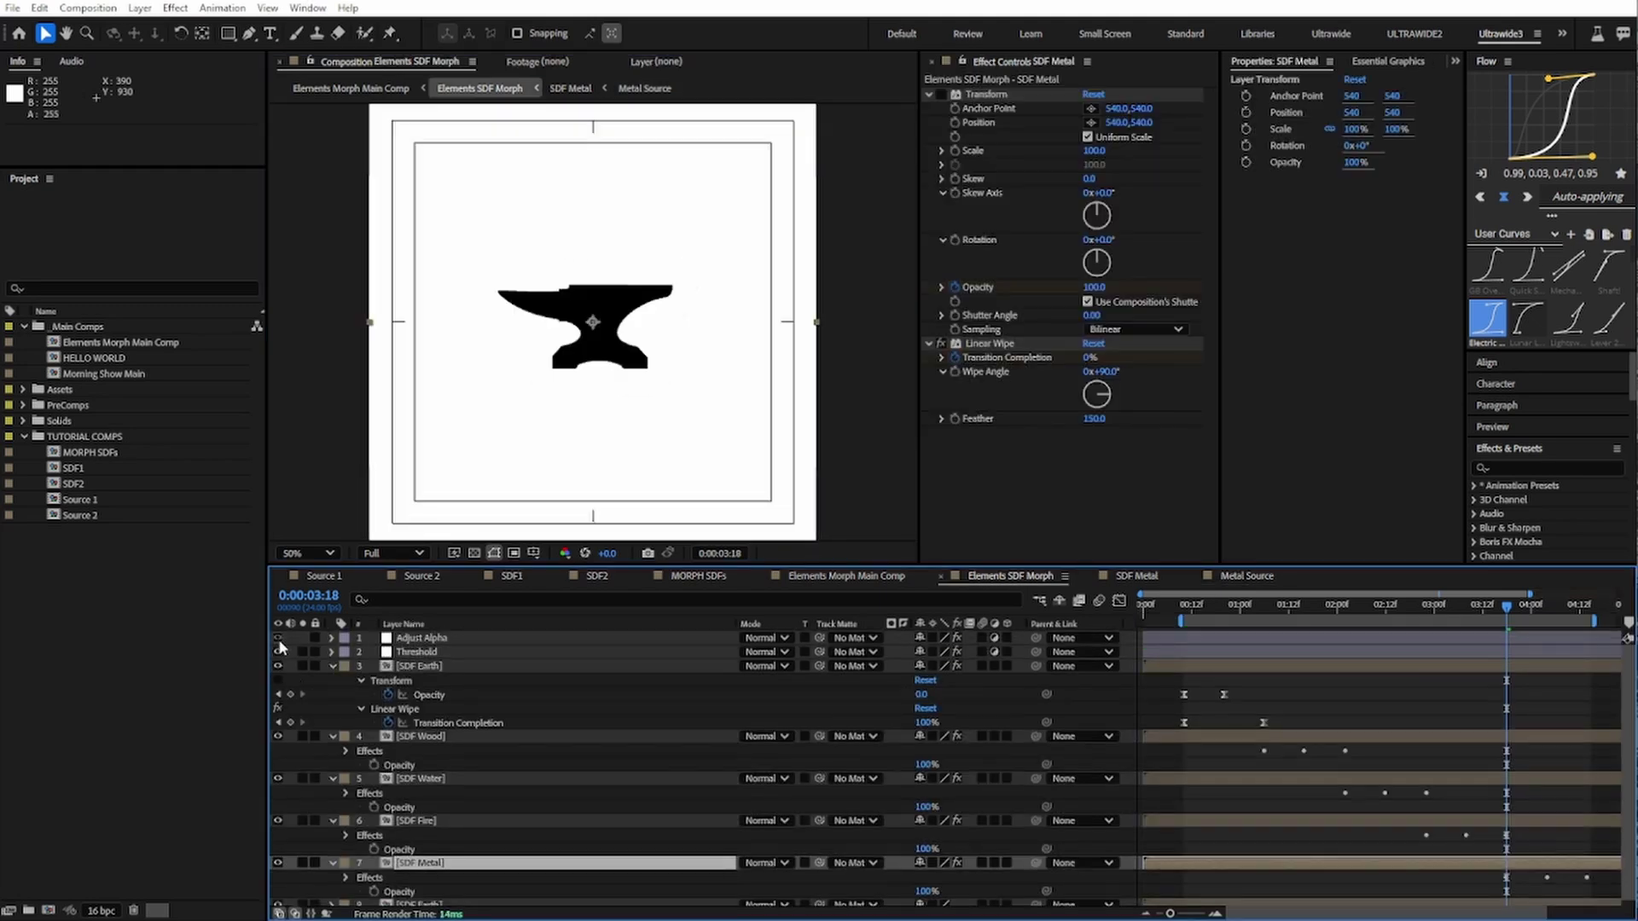
click(278, 638)
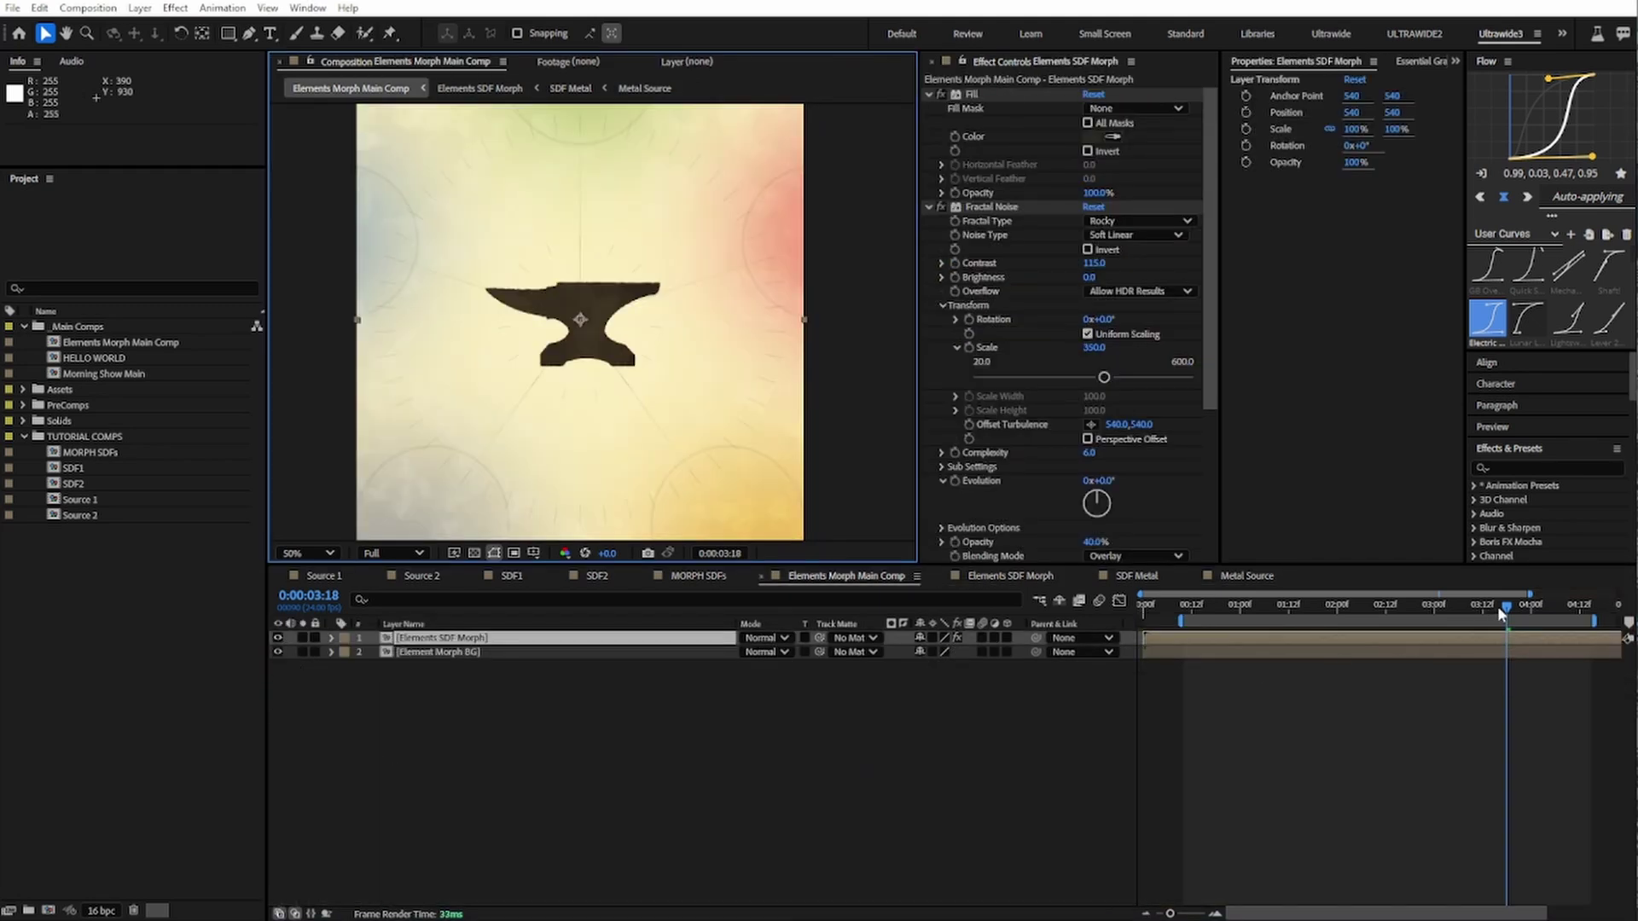
Step: Preview the main comp morph from 3:06, then open the HELLO WORLD comp
drag(1499, 612, 1460, 614)
key(space)
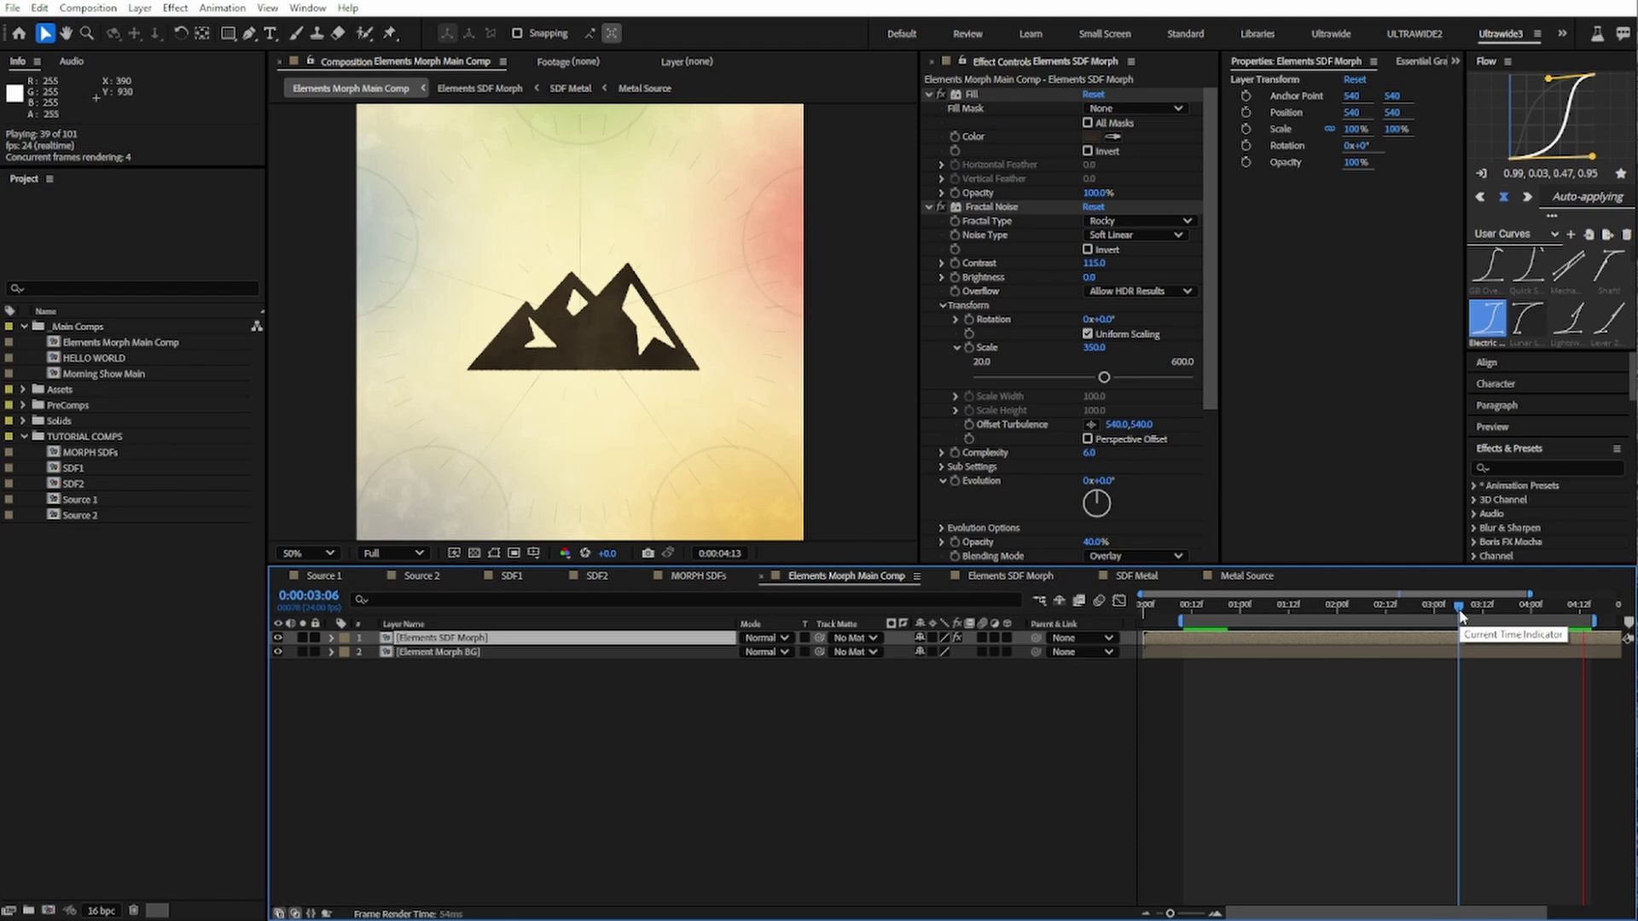
key(space)
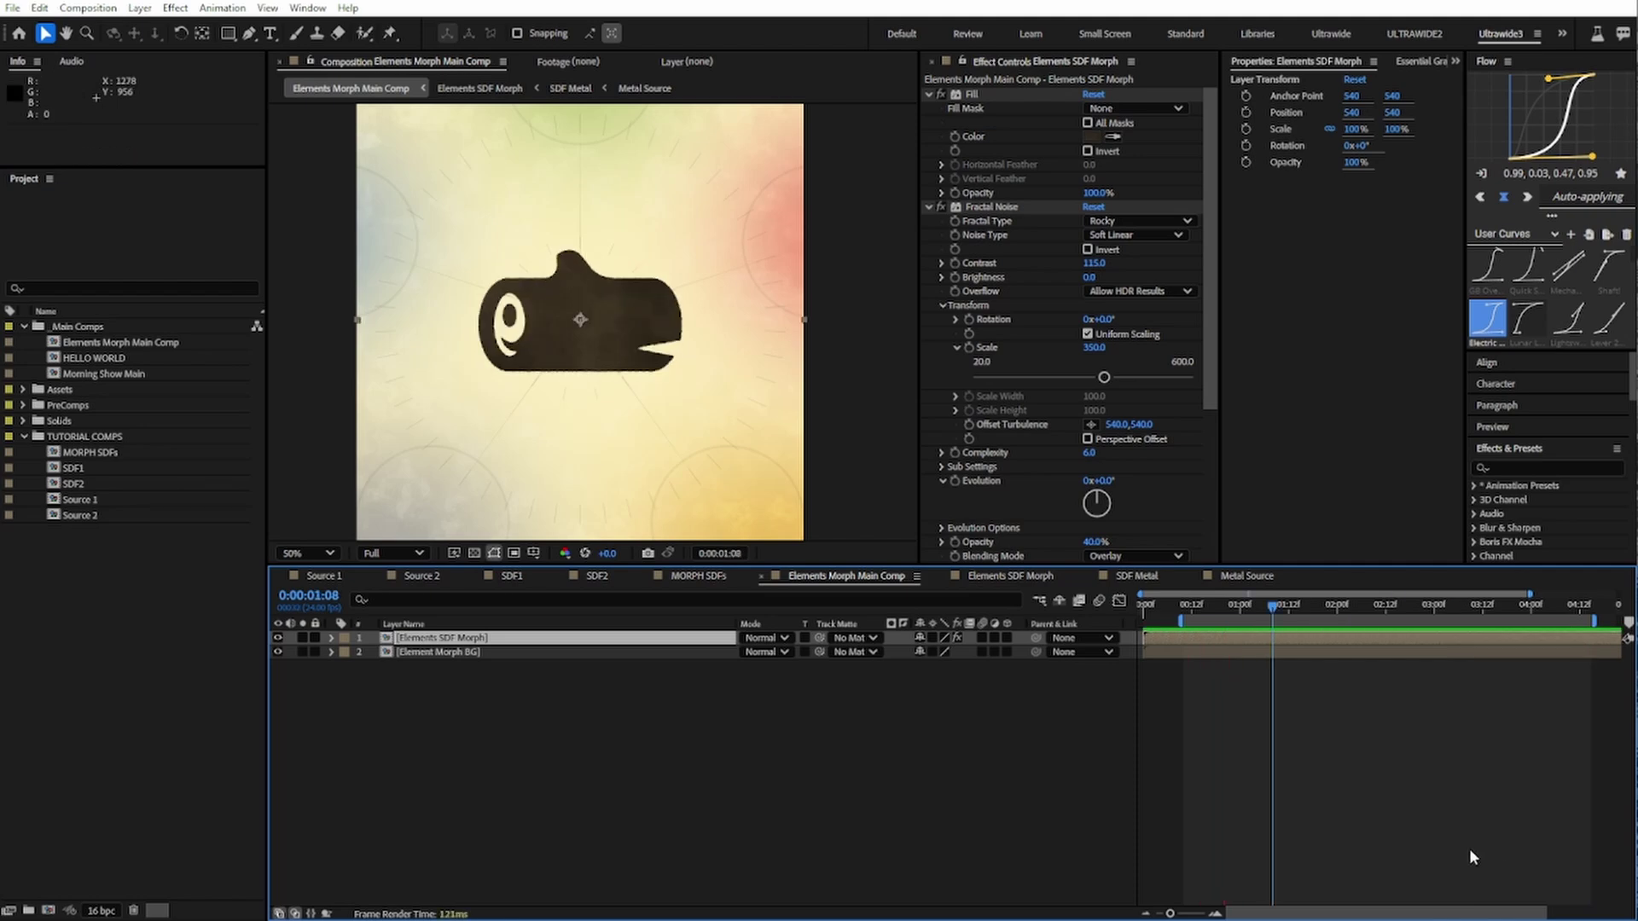
double_click(53, 359)
key(space)
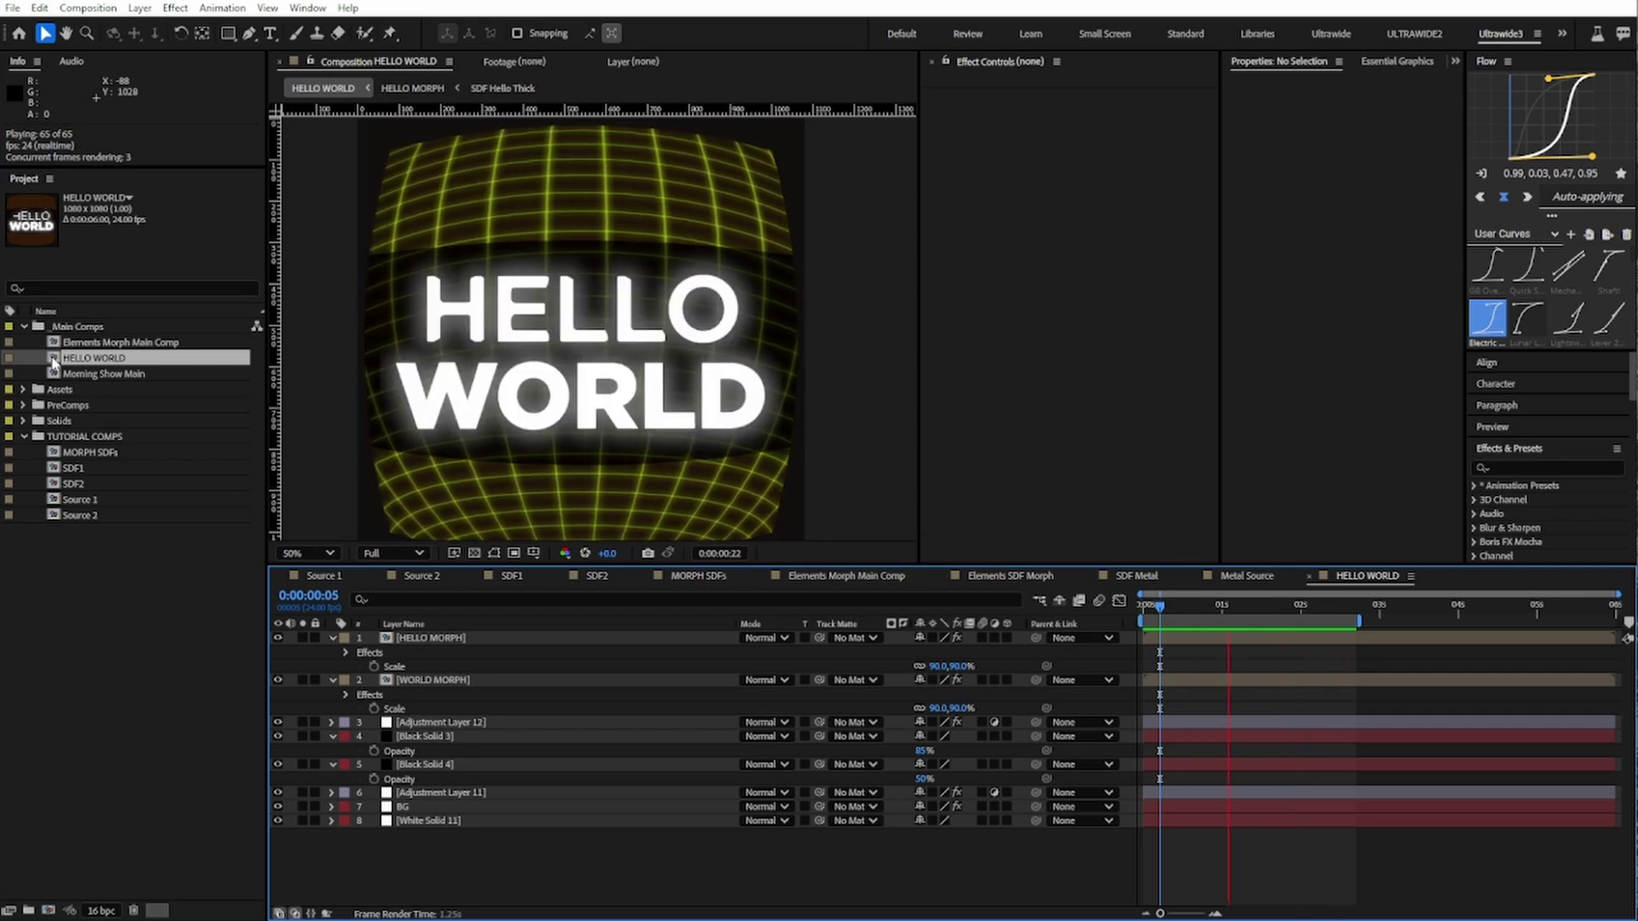
key(space)
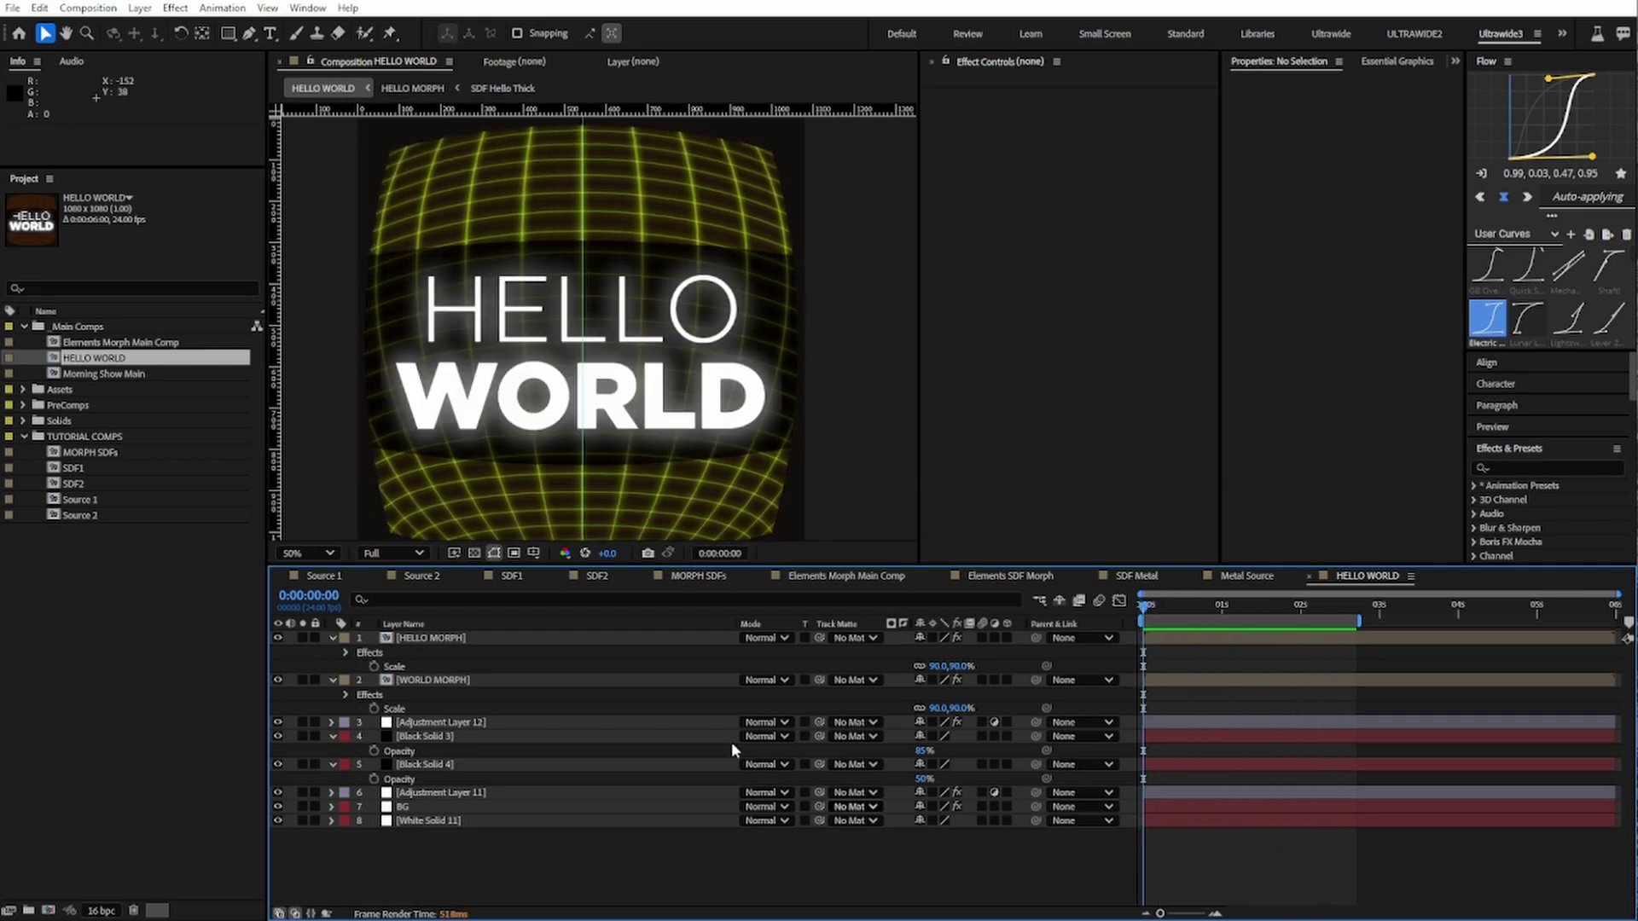
double_click(461, 639)
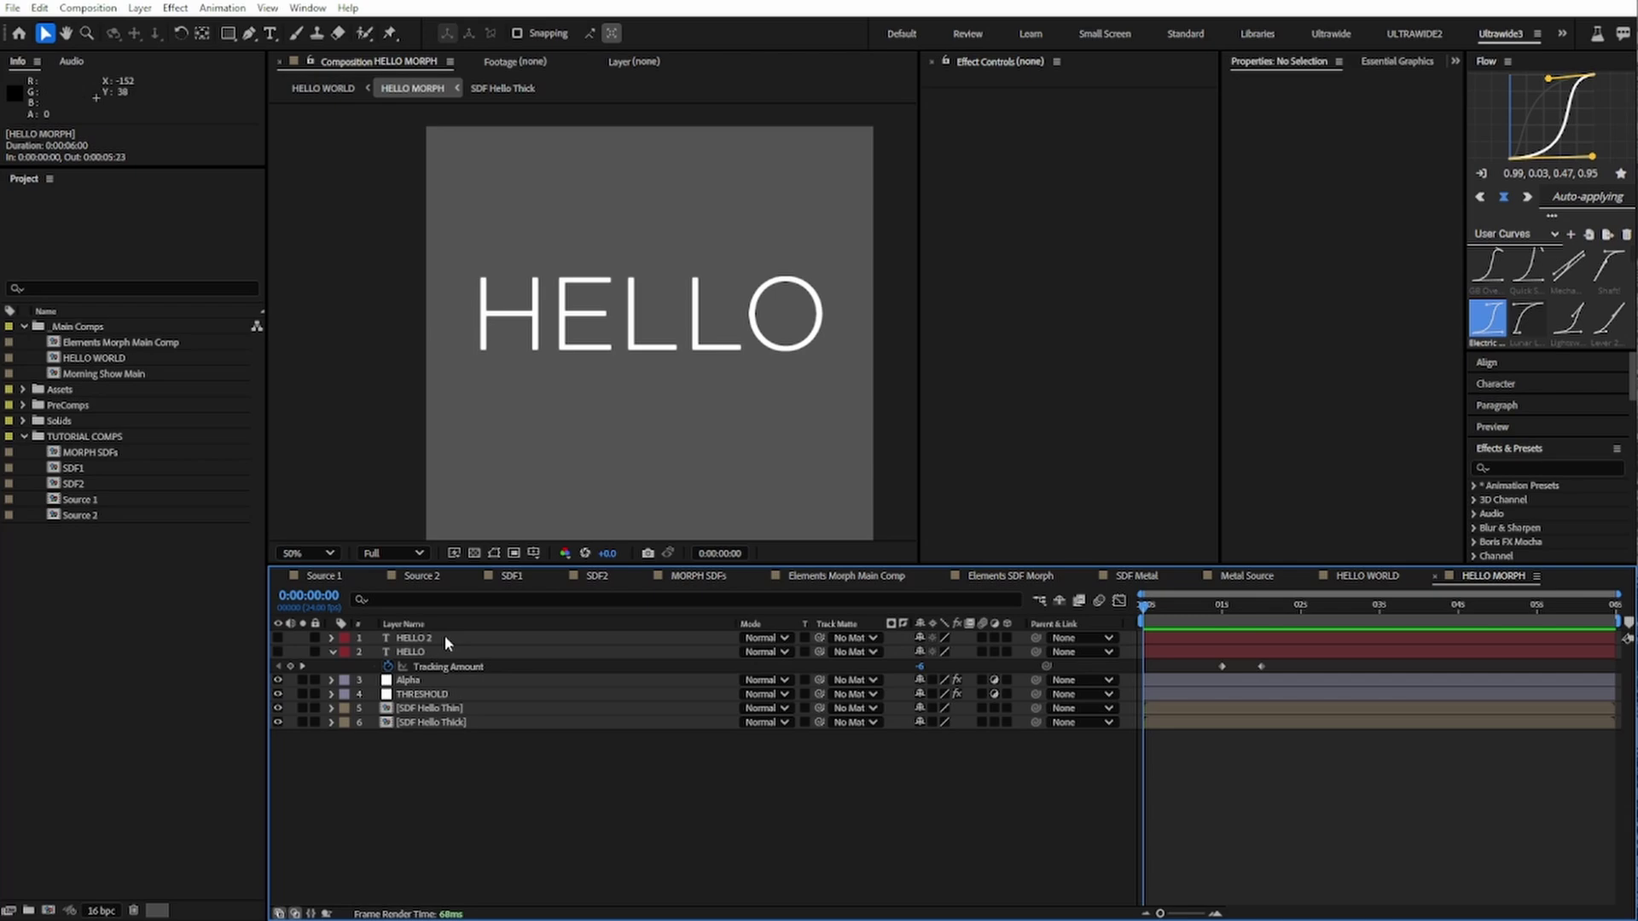
double_click(443, 707)
key(Tab)
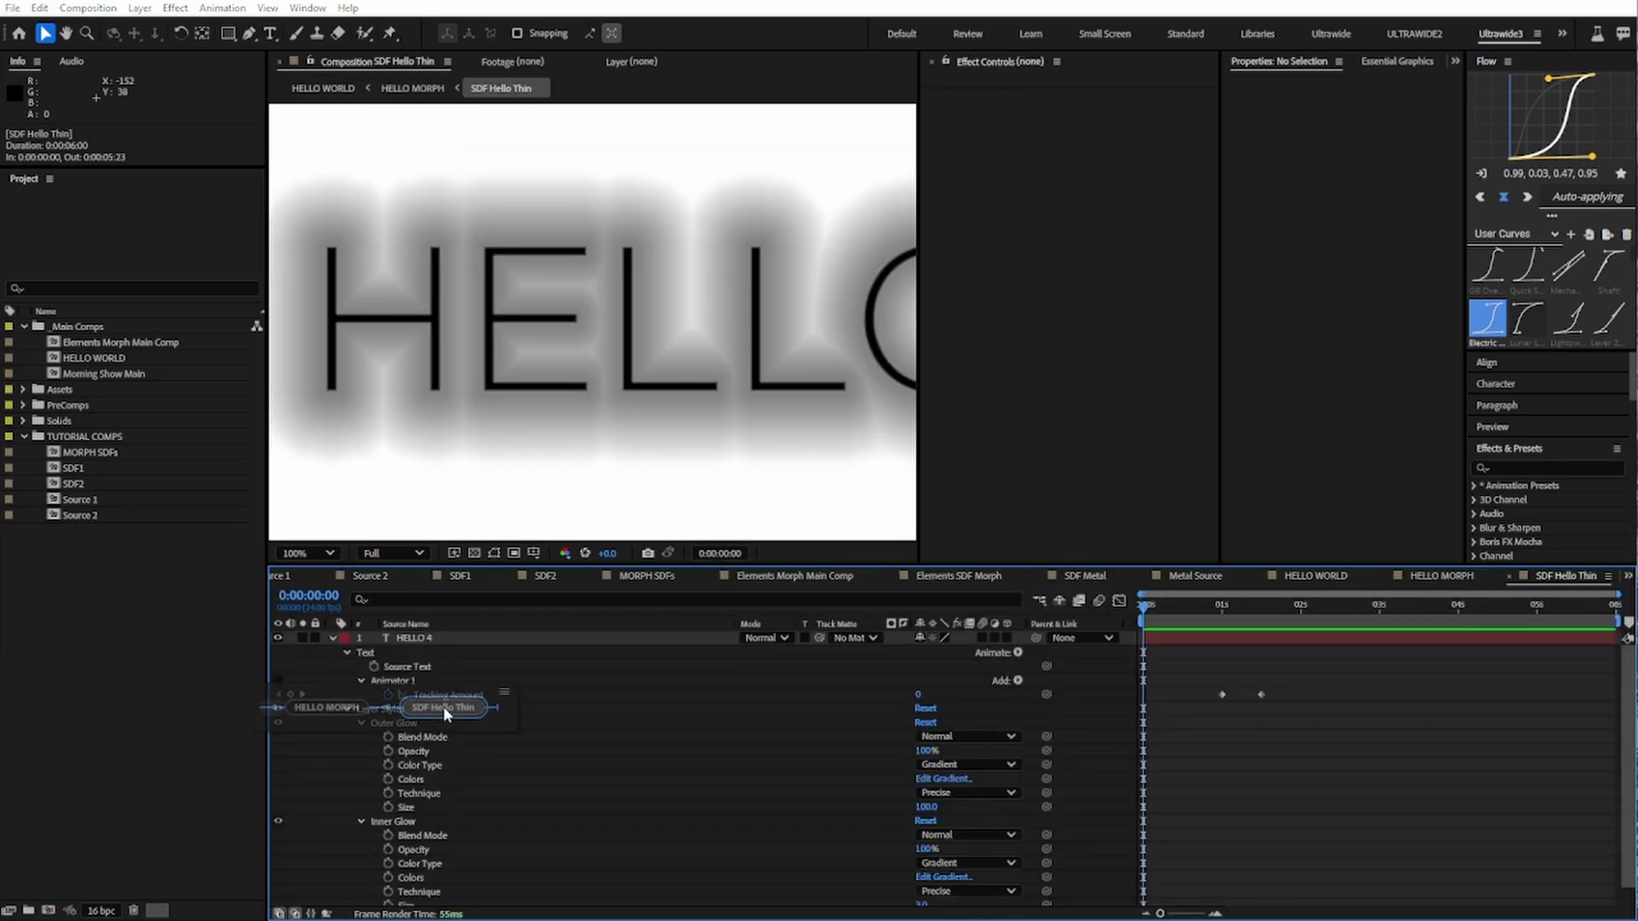
click(337, 708)
double_click(433, 721)
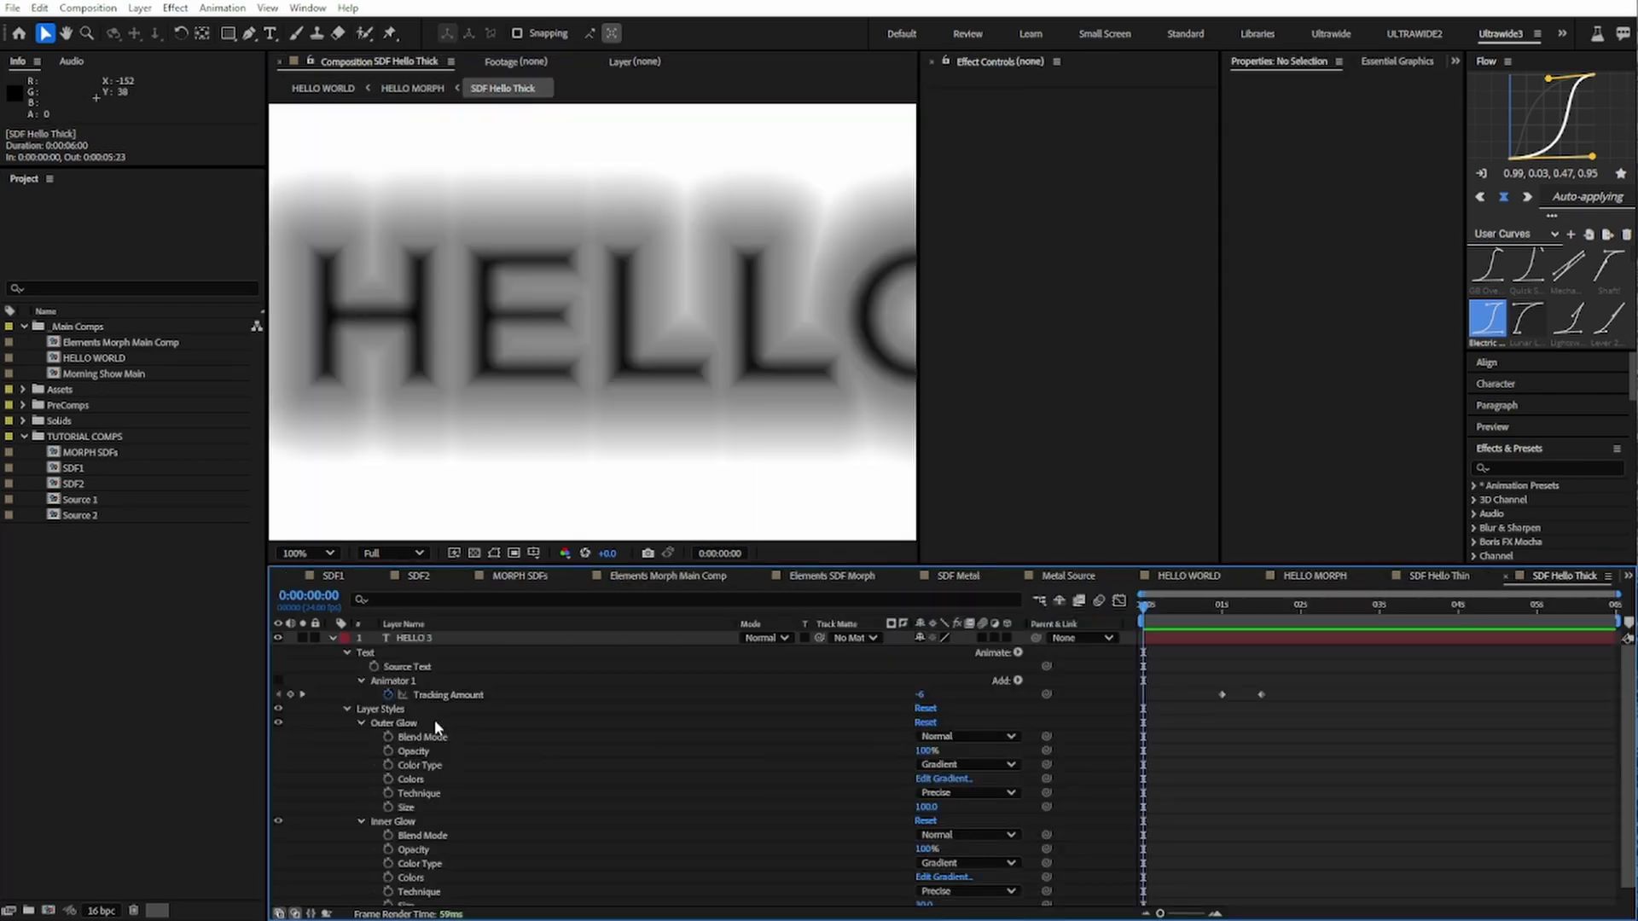
click(1314, 576)
mouse_move(1249, 605)
mouse_down()
mouse_move(1218, 607)
mouse_move(1244, 626)
mouse_up()
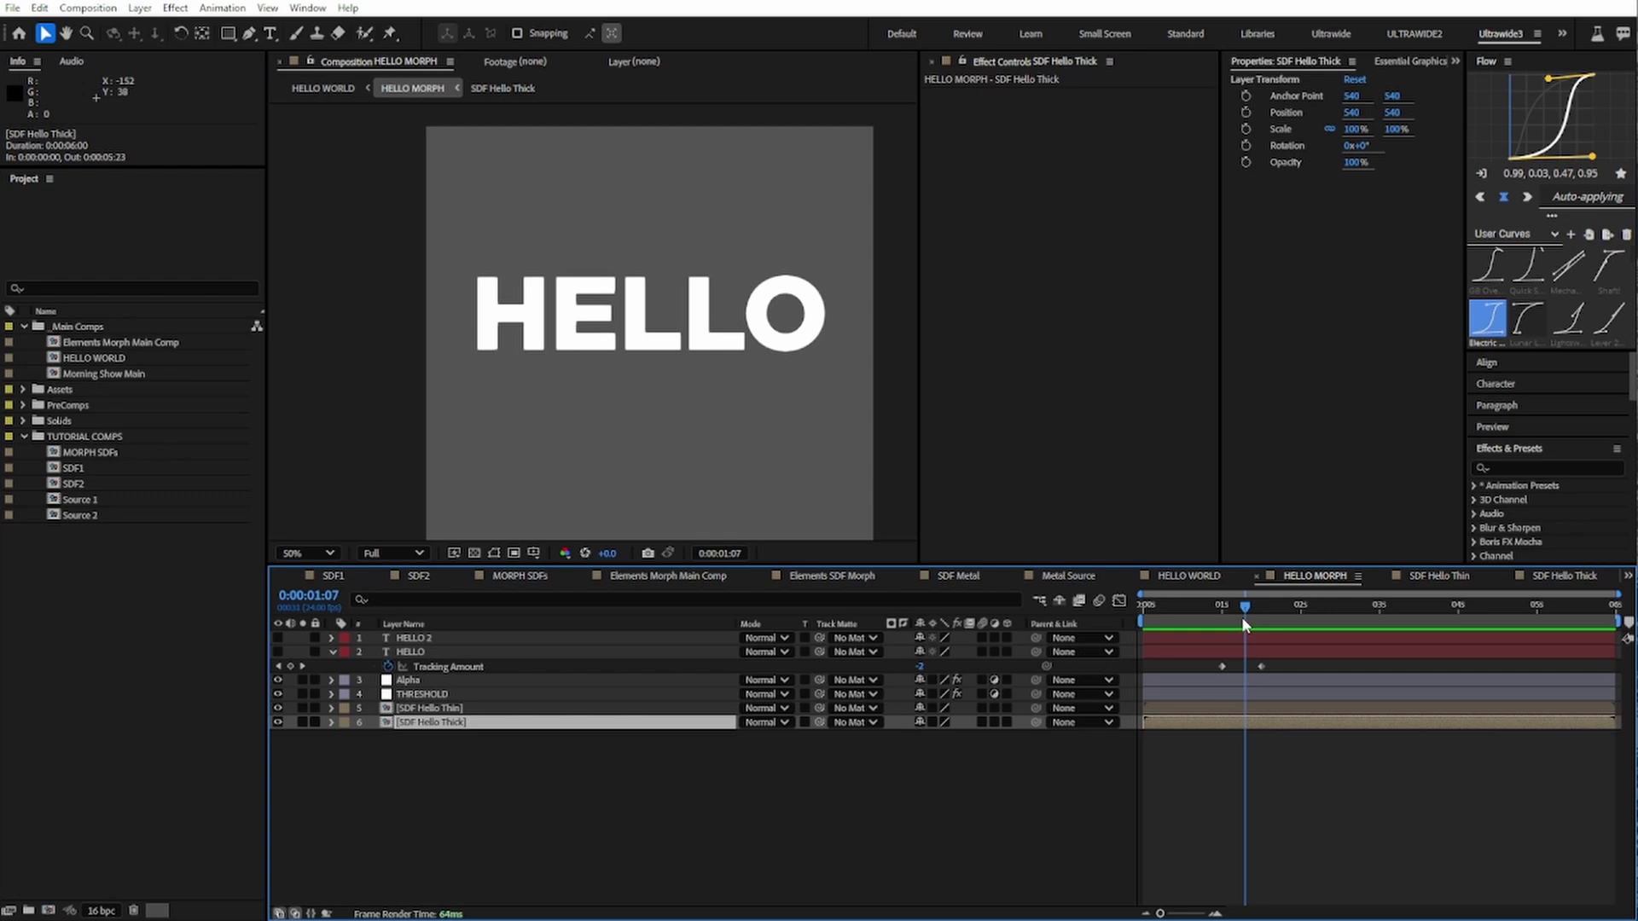
key(Tab)
click(1184, 756)
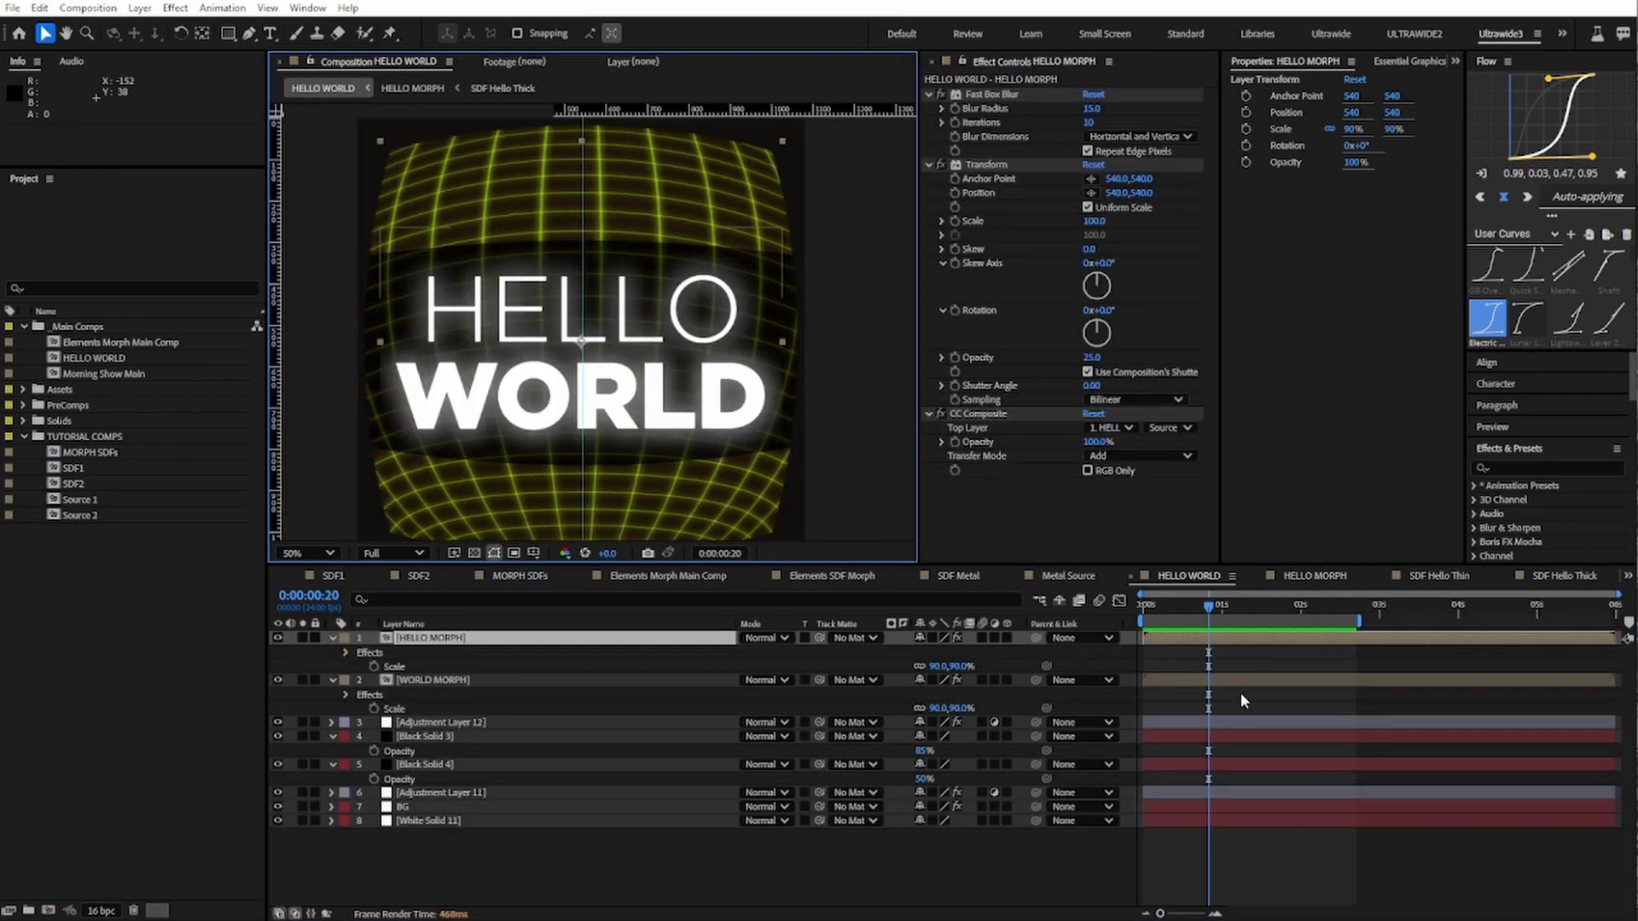
double_click(1239, 675)
click(1188, 646)
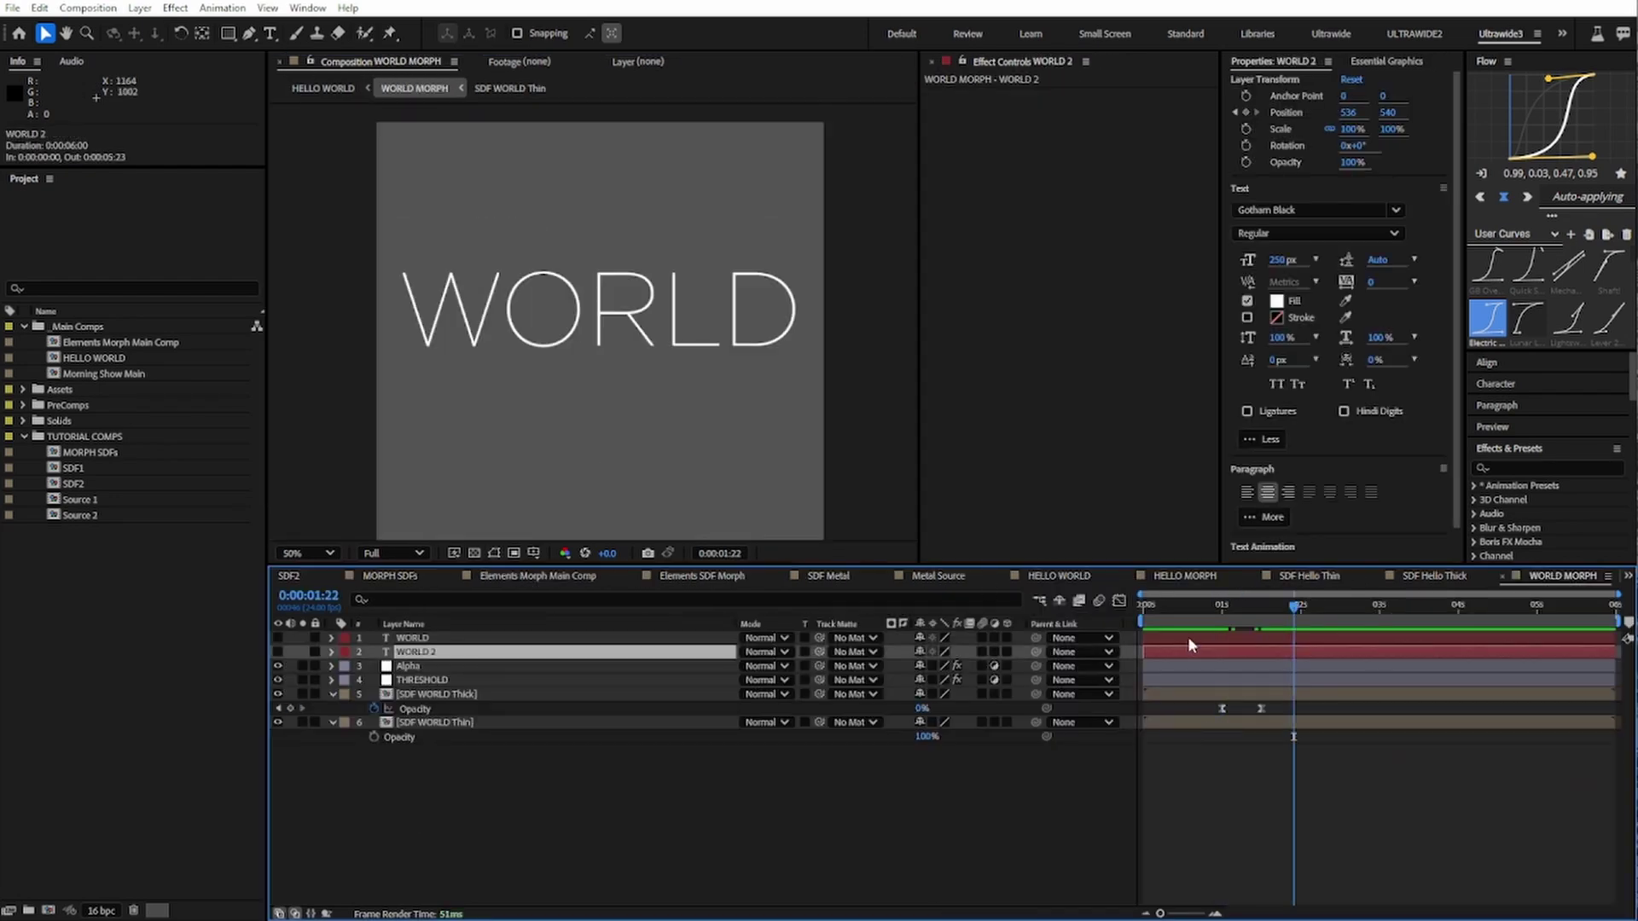
shift+click(1188, 638)
key(u)
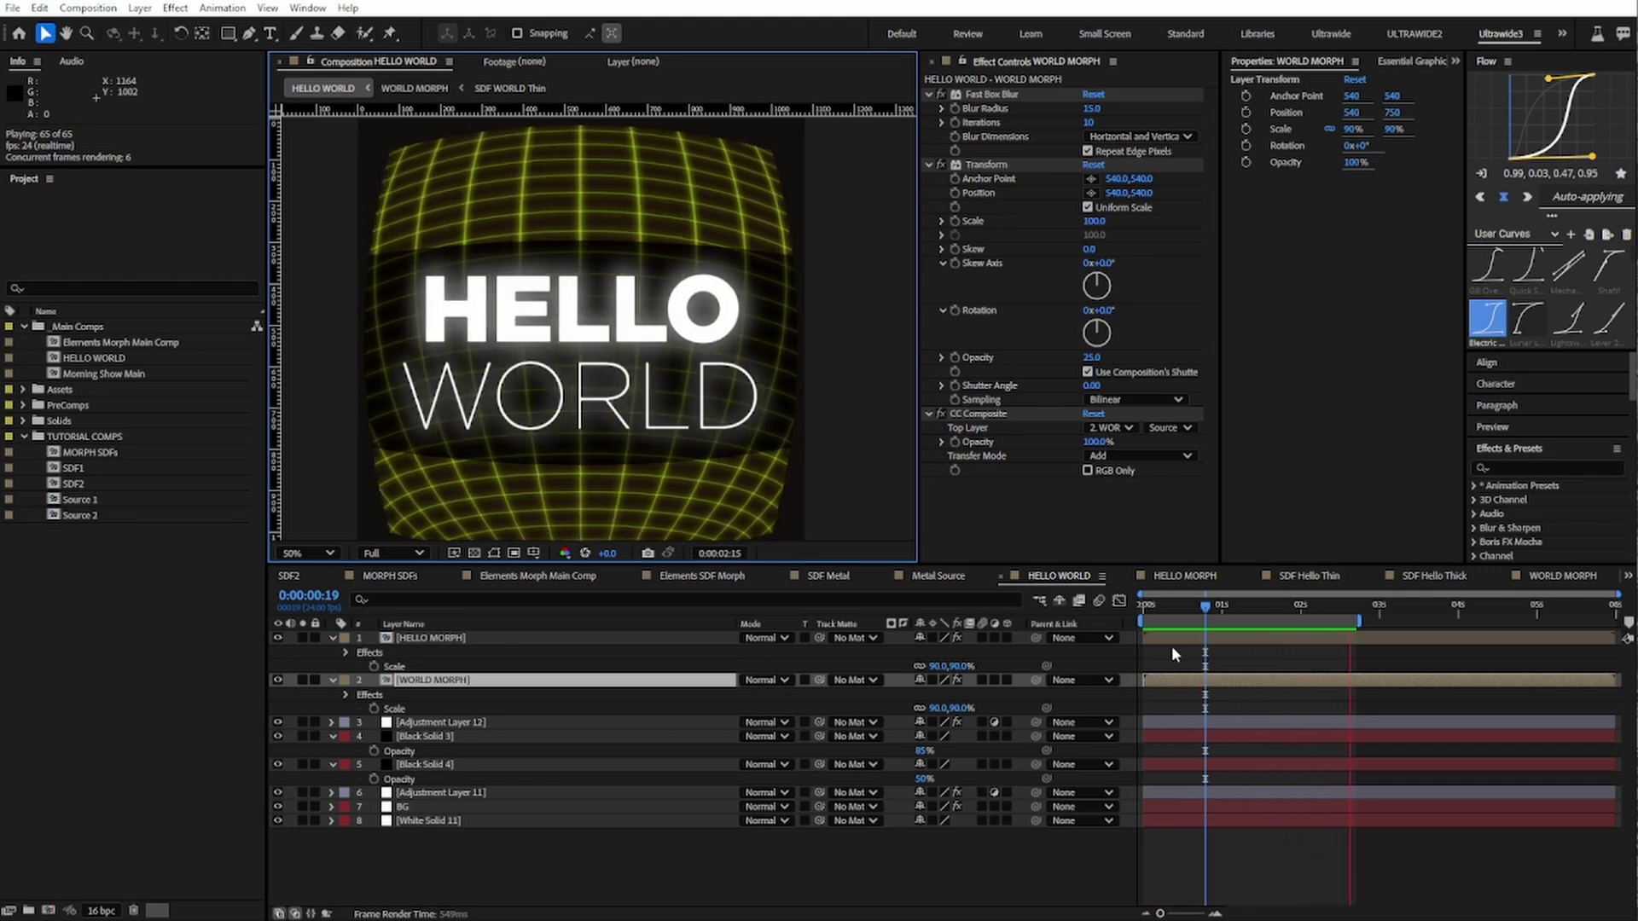
key(space)
Step: In MORPH SDFs, inspect SDF1's masks and hide THRESHOLD to show the raw blurry SDF
double_click(55, 454)
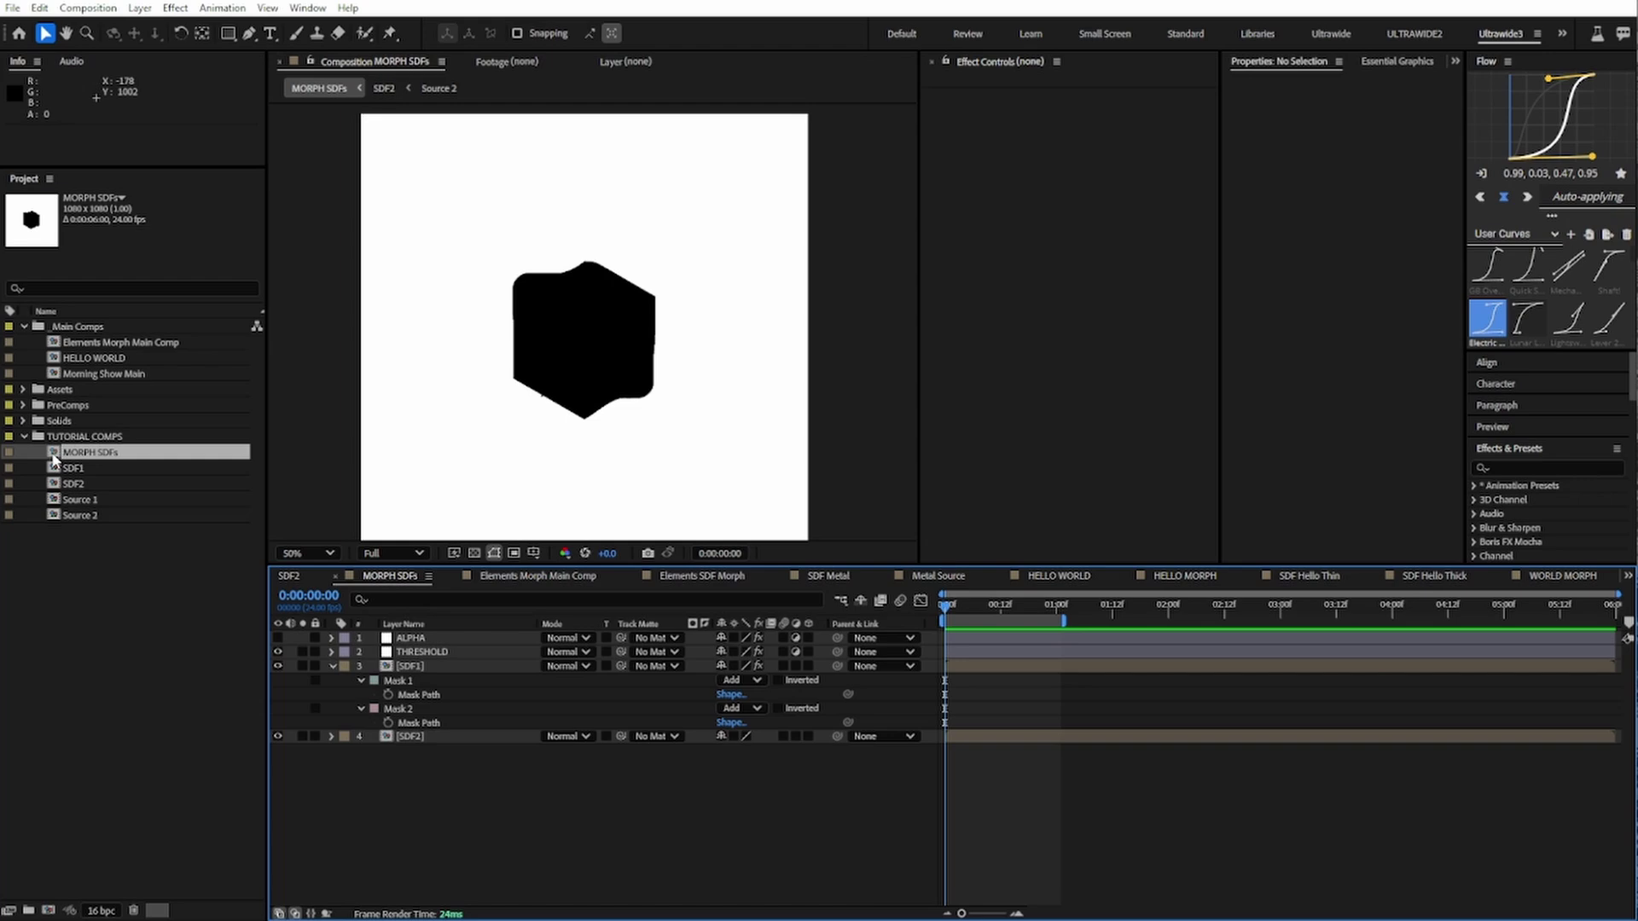
click(397, 681)
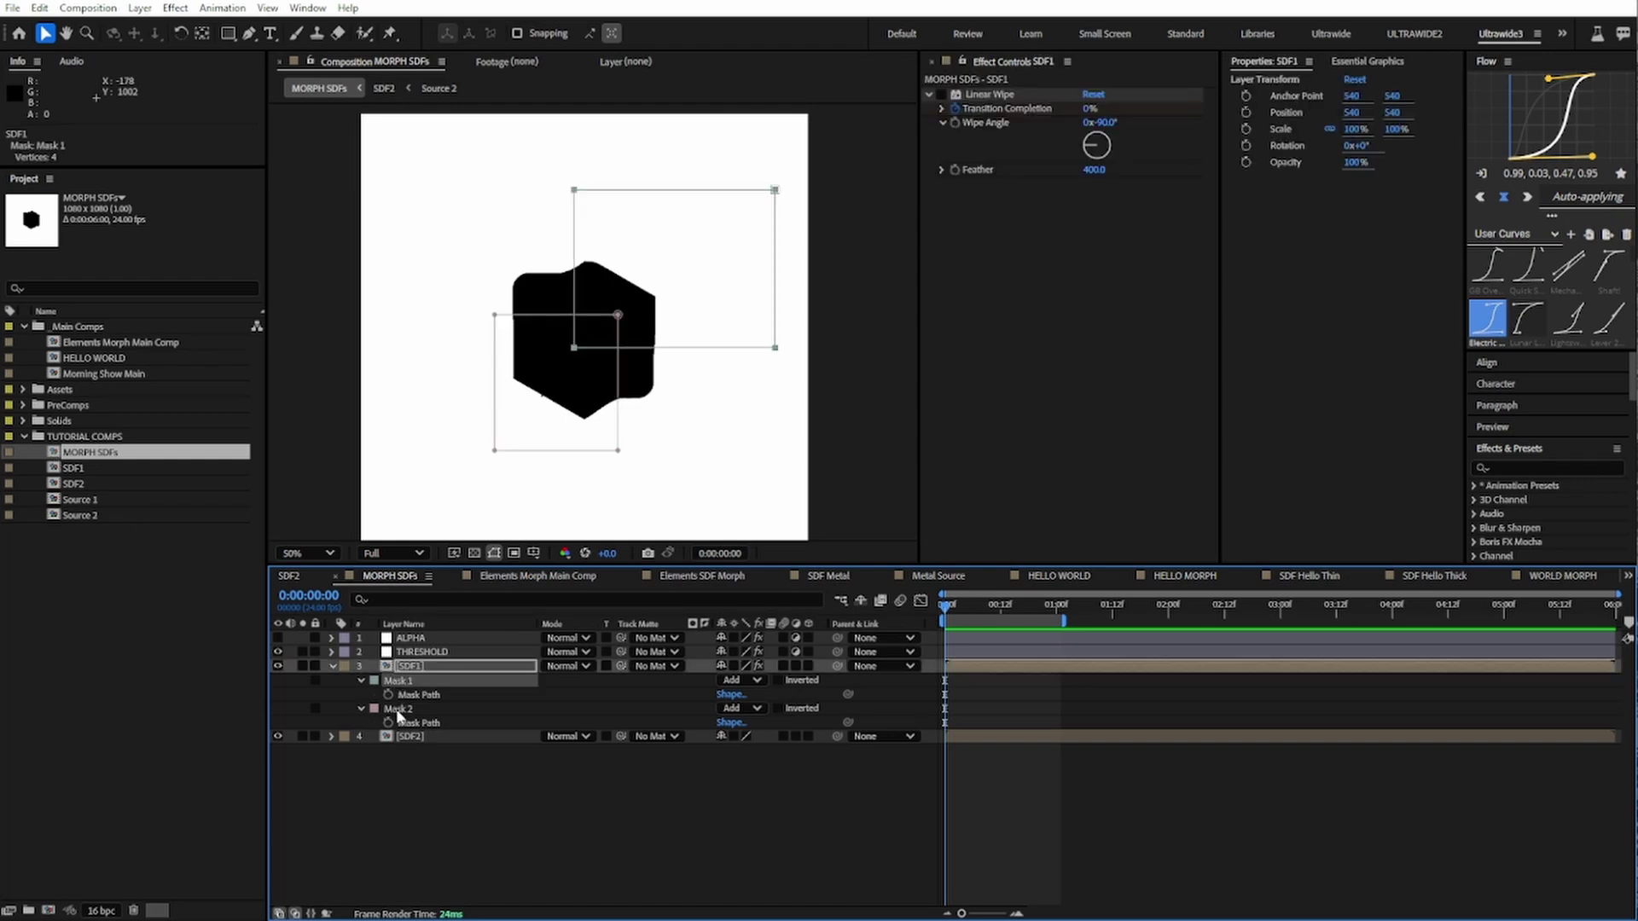
click(416, 654)
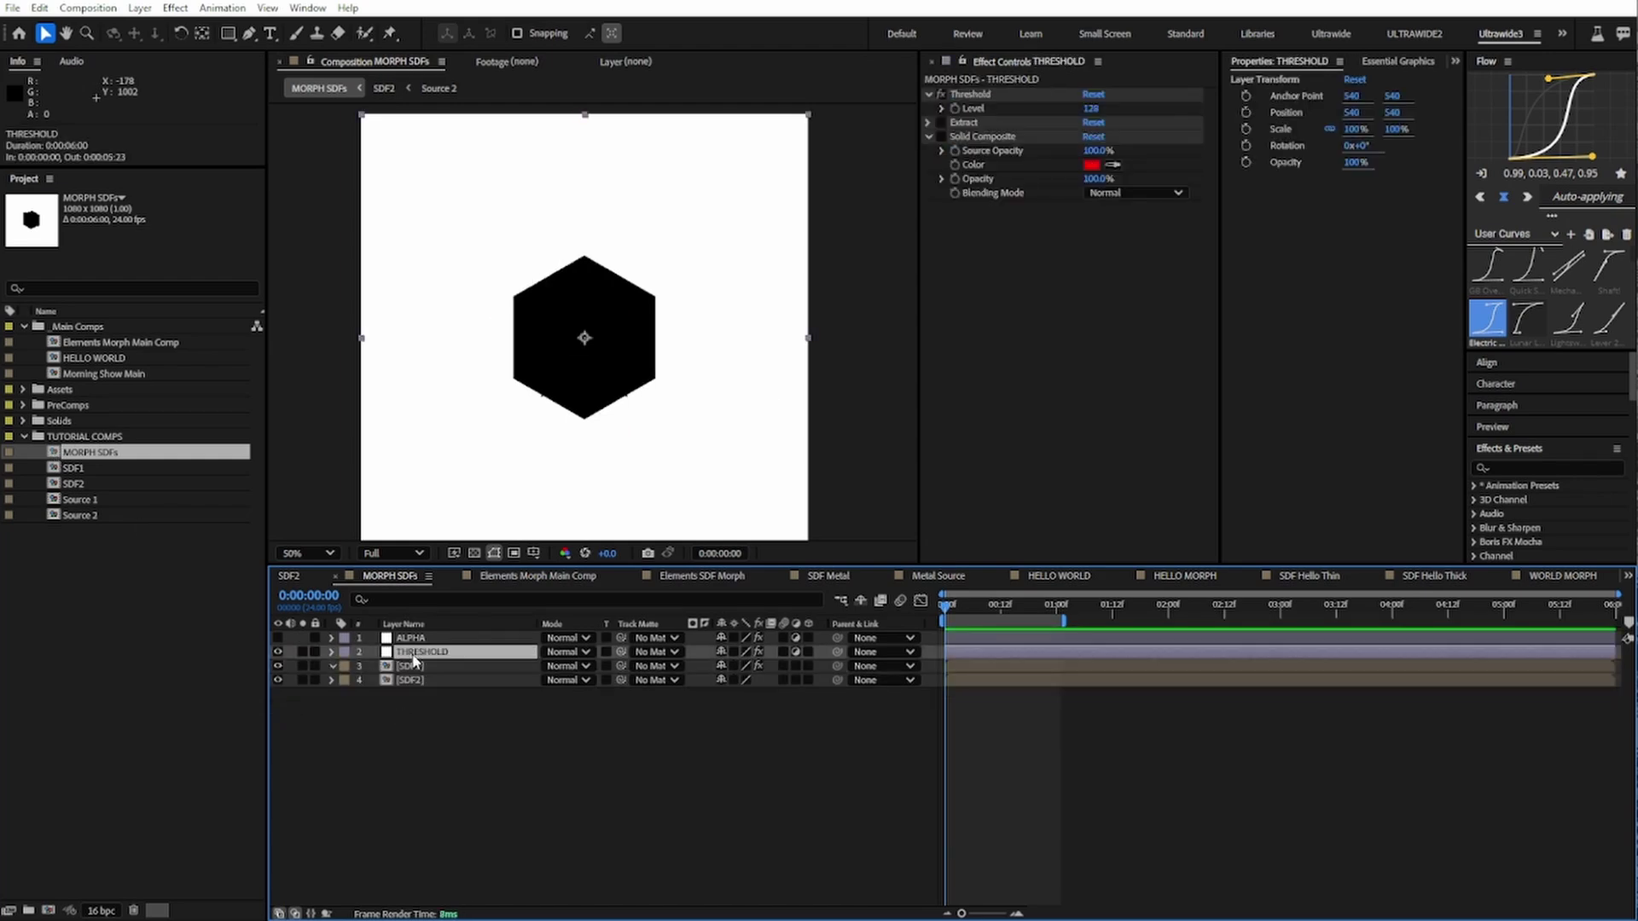
click(278, 652)
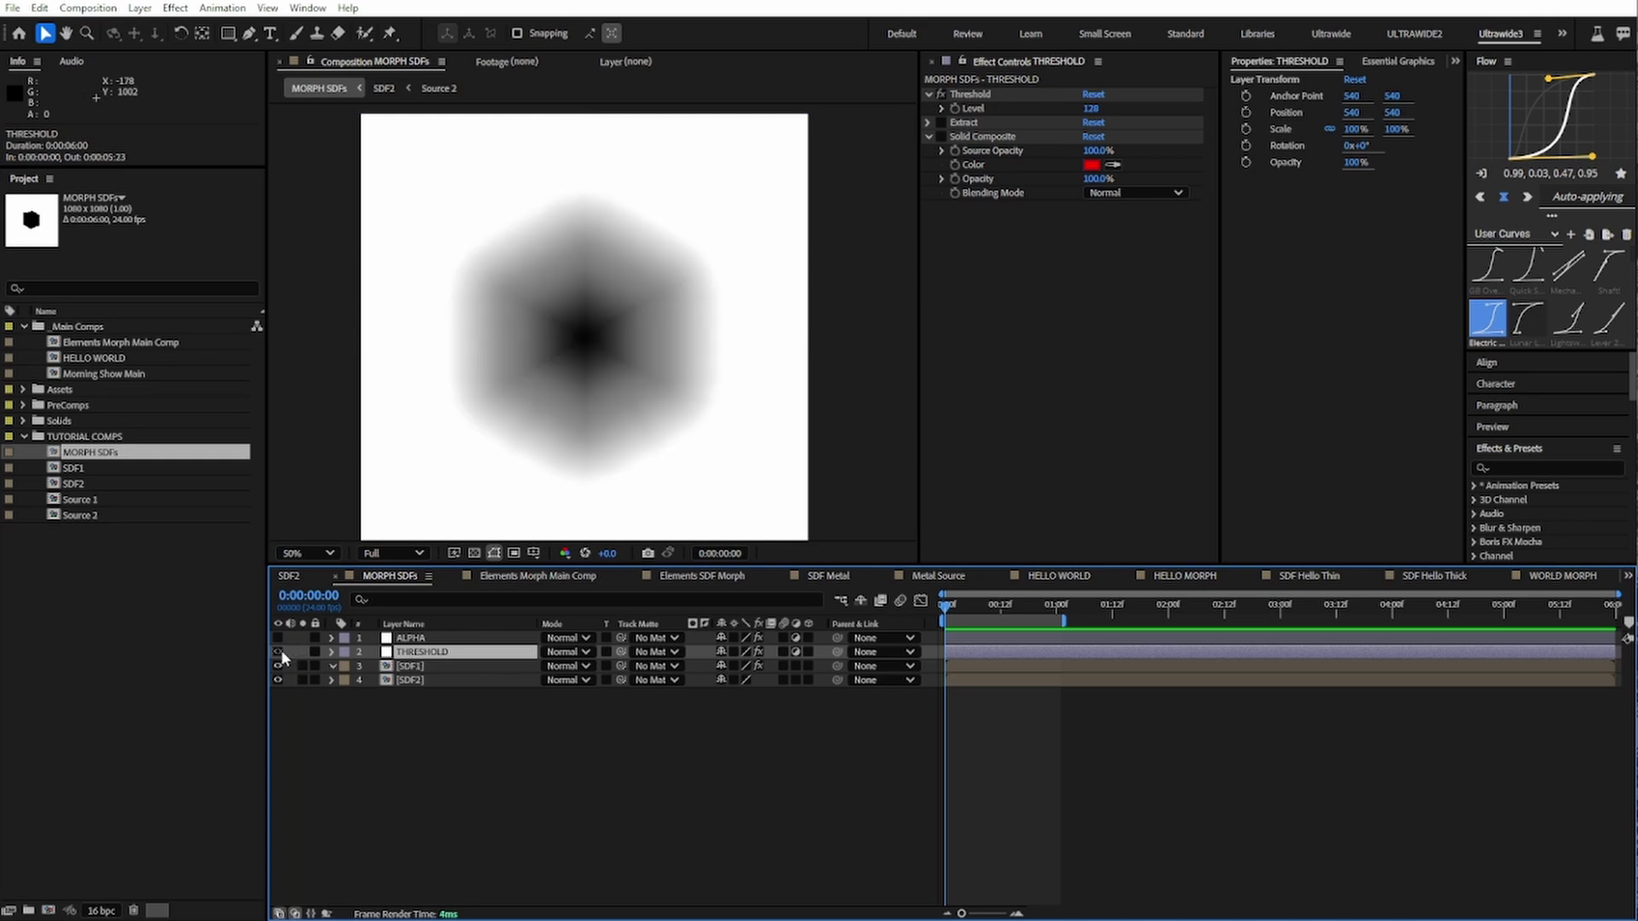
Step: Add a white solid with a 110-pixel feathered rectangle mask rotated to bite into the hexagon
key(ctrl+y)
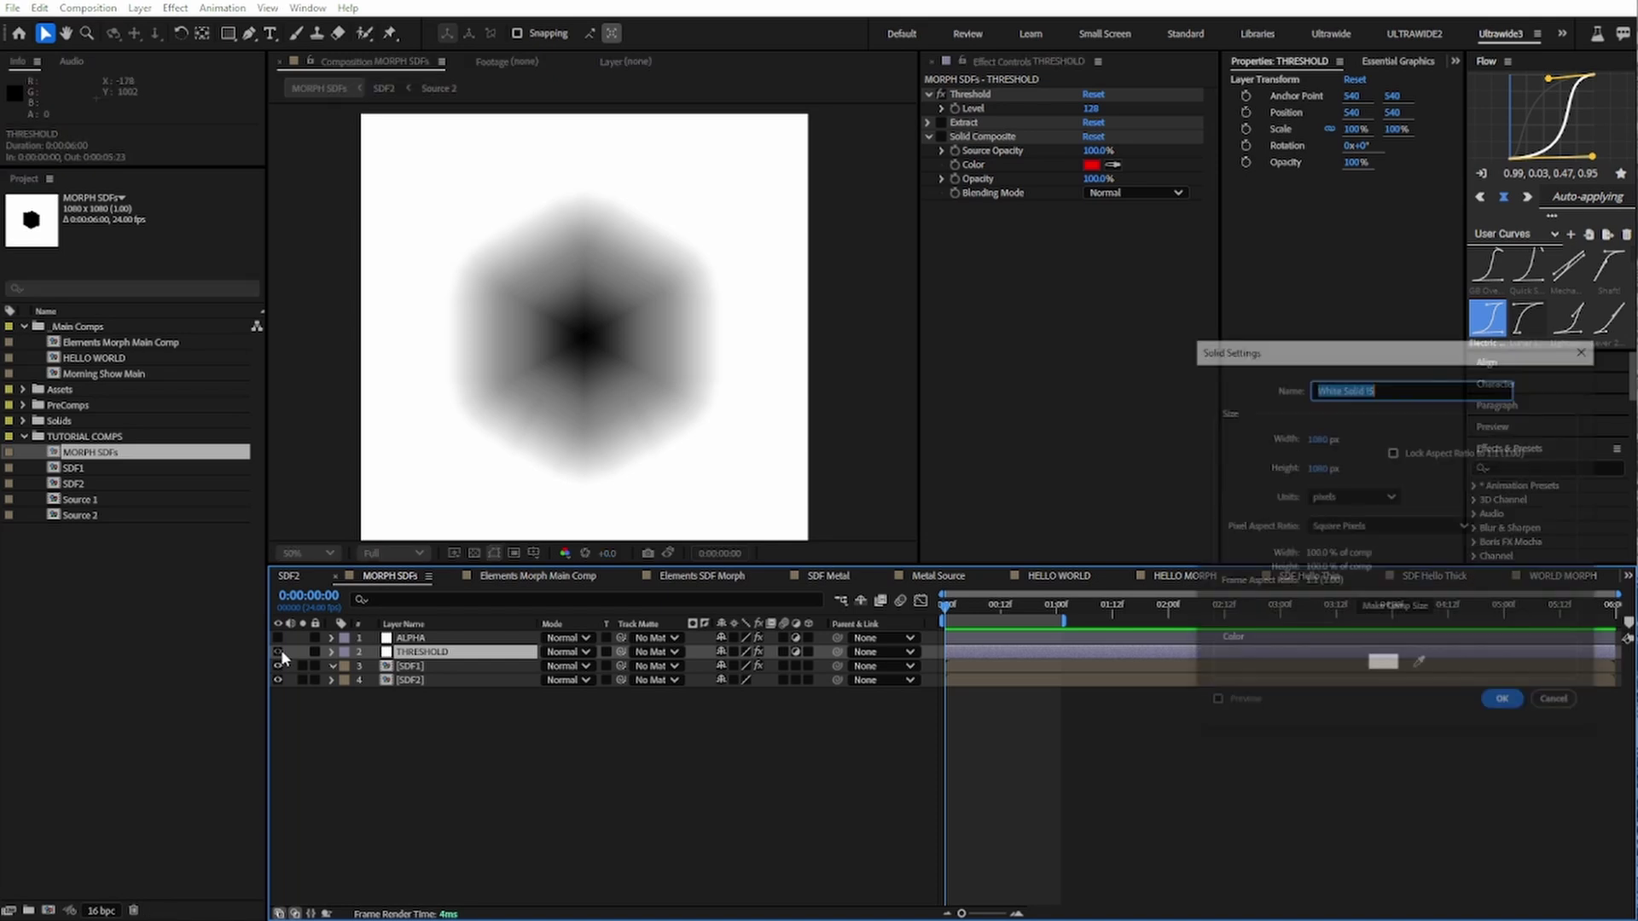
key(Return)
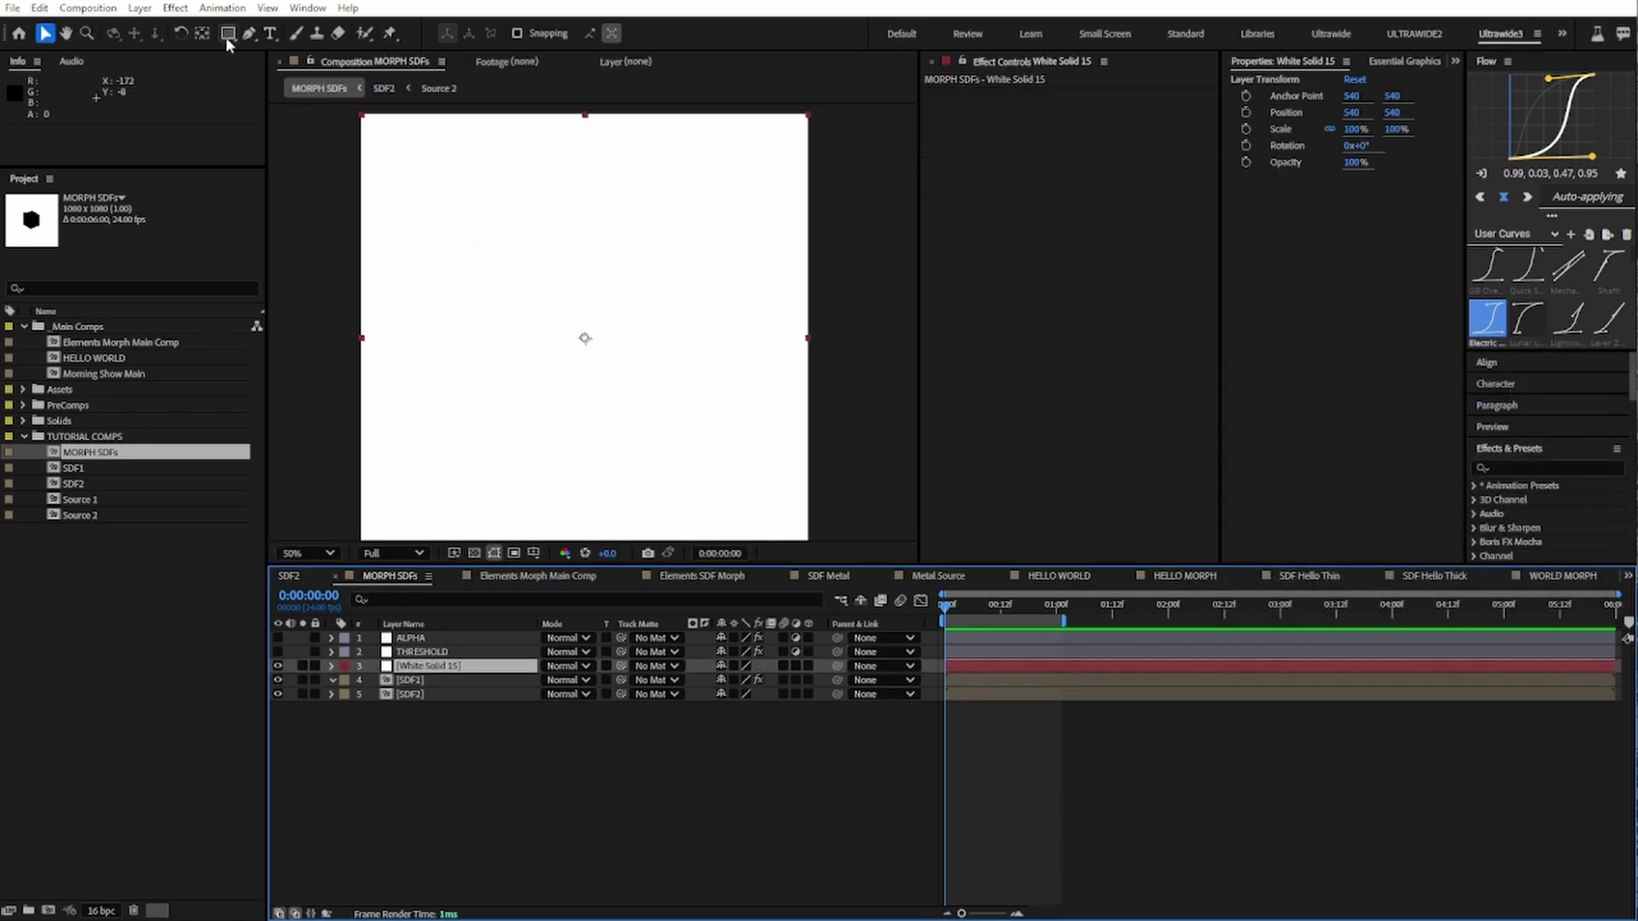
click(226, 34)
drag(572, 241, 746, 399)
drag(745, 699, 854, 706)
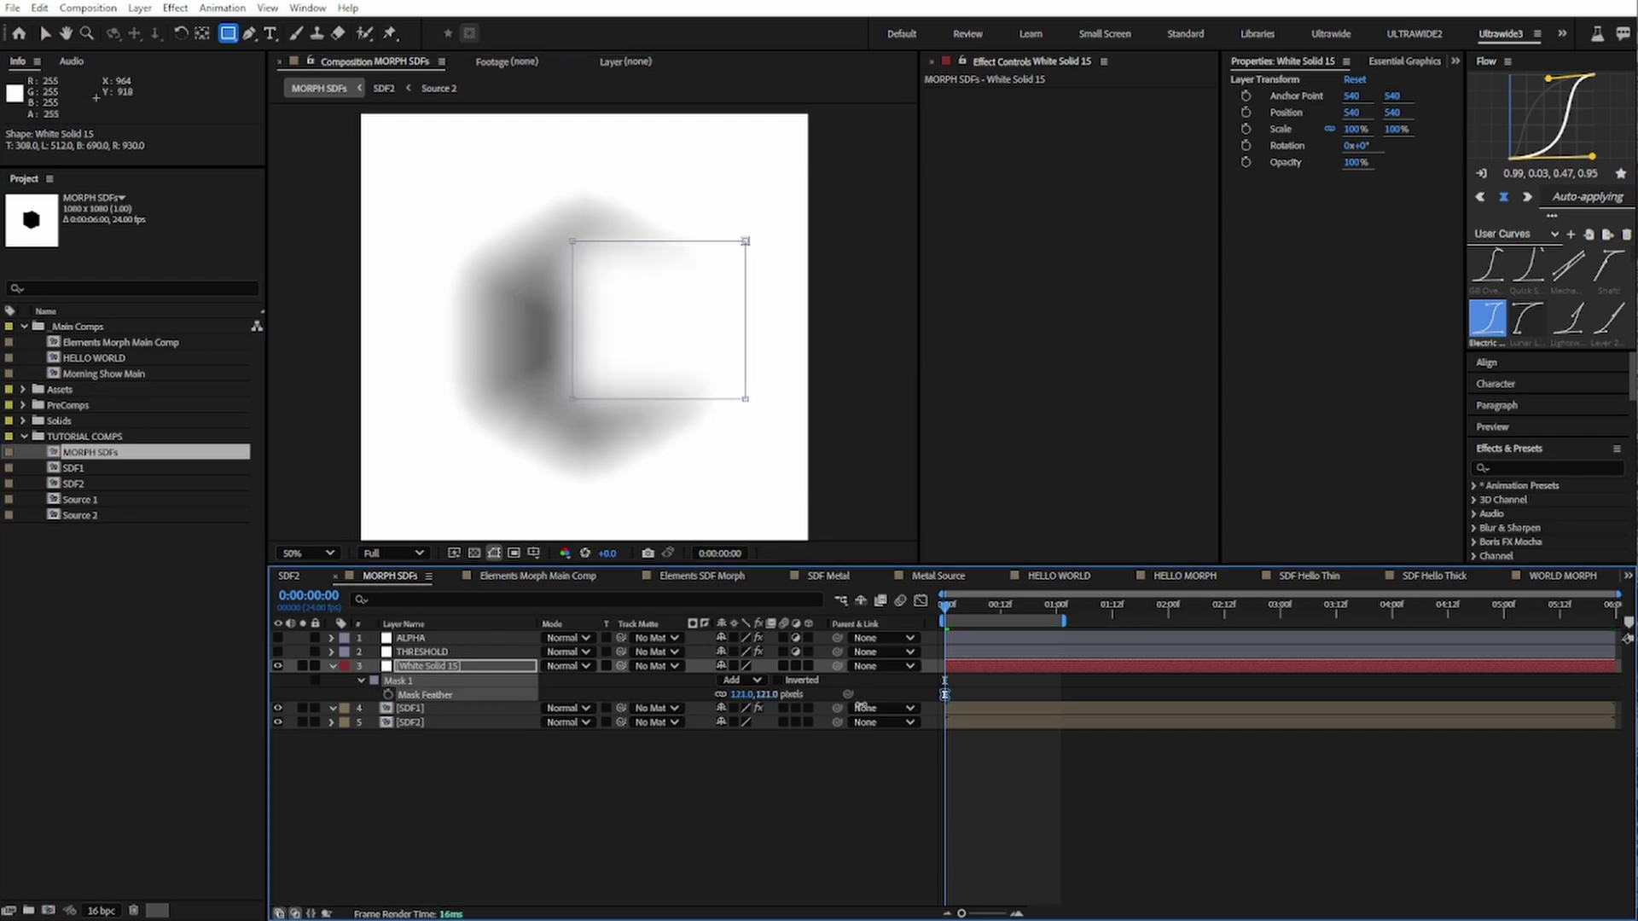
key(m)
click(278, 652)
key(ctrl+t)
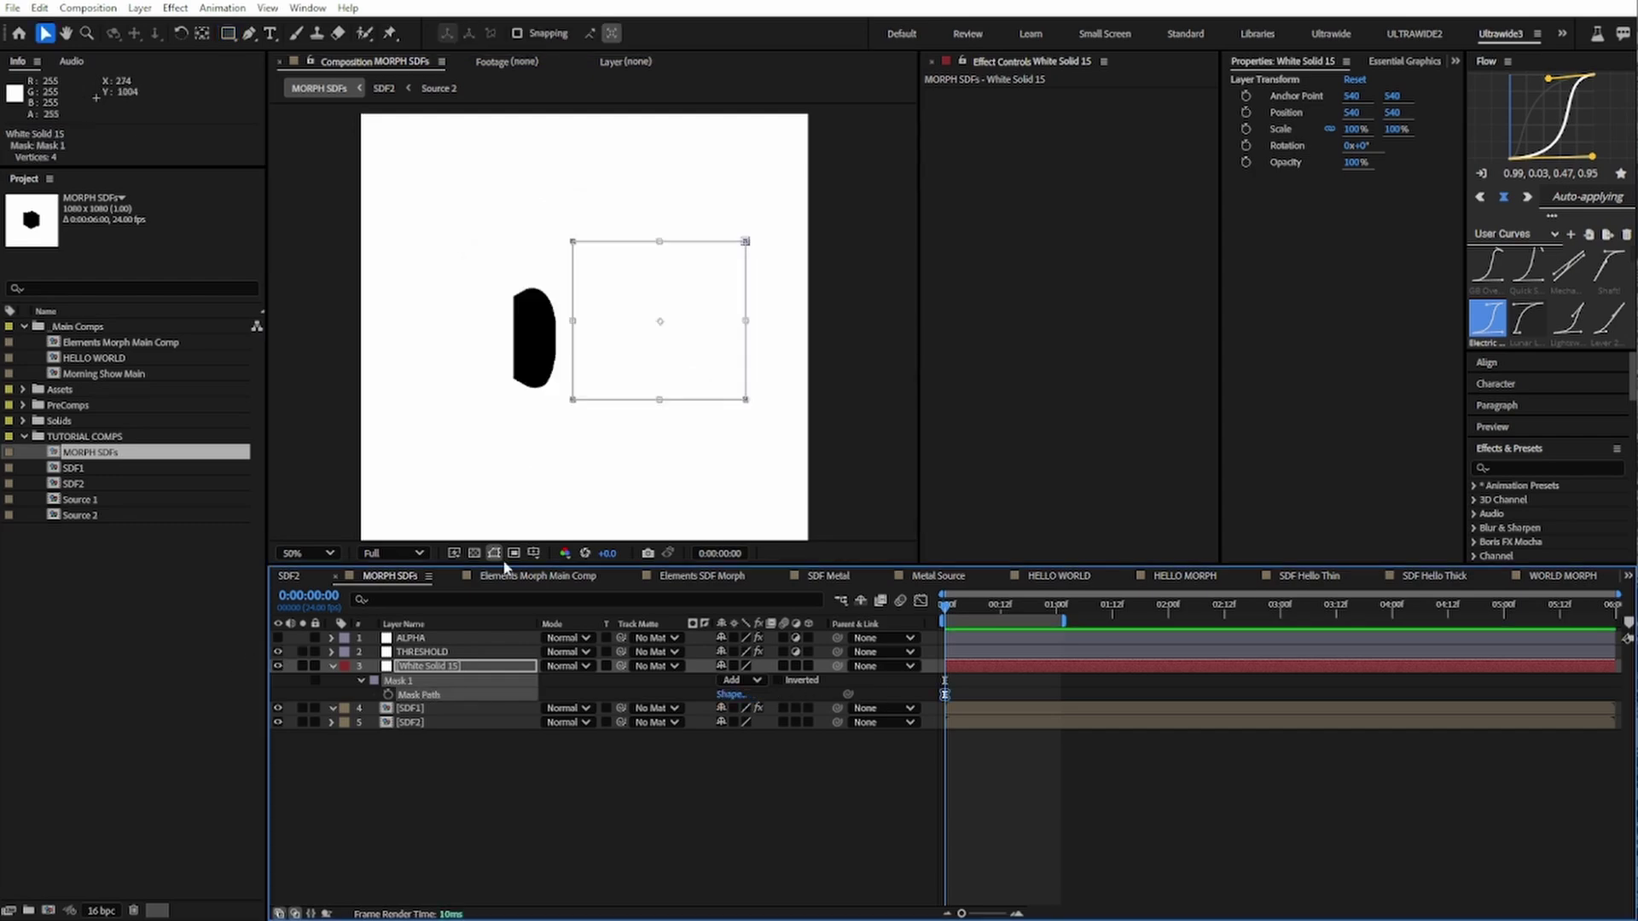
drag(650, 356, 697, 380)
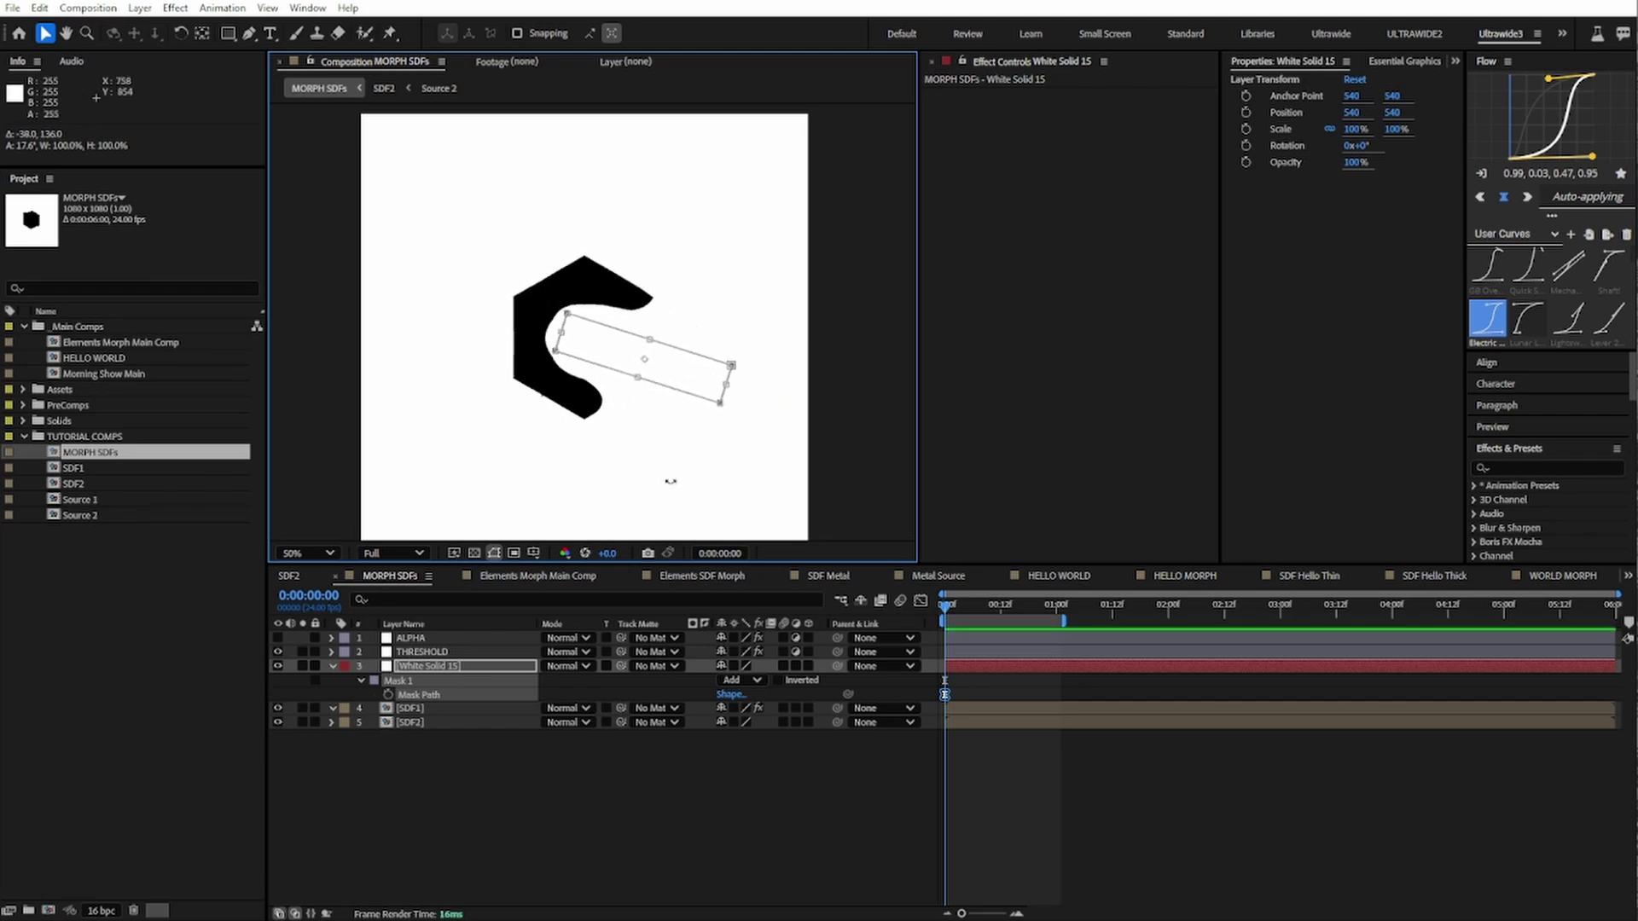
Step: In SDF1's Source 1, hide Polystar 2's Path 1 to reveal the star
double_click(83, 466)
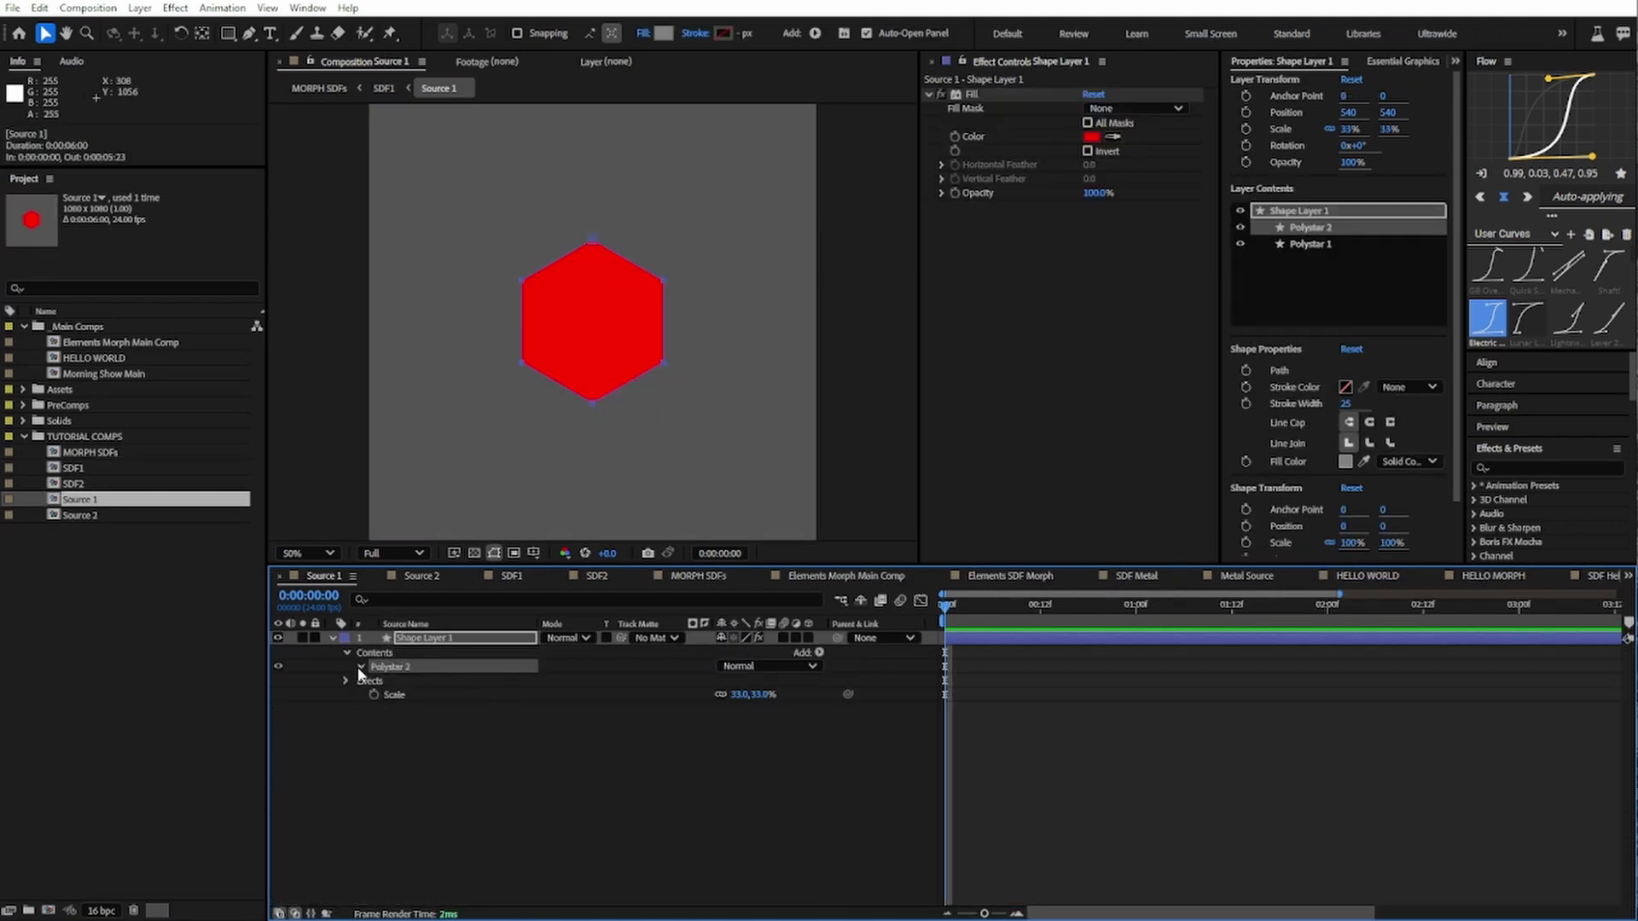
click(361, 667)
click(277, 681)
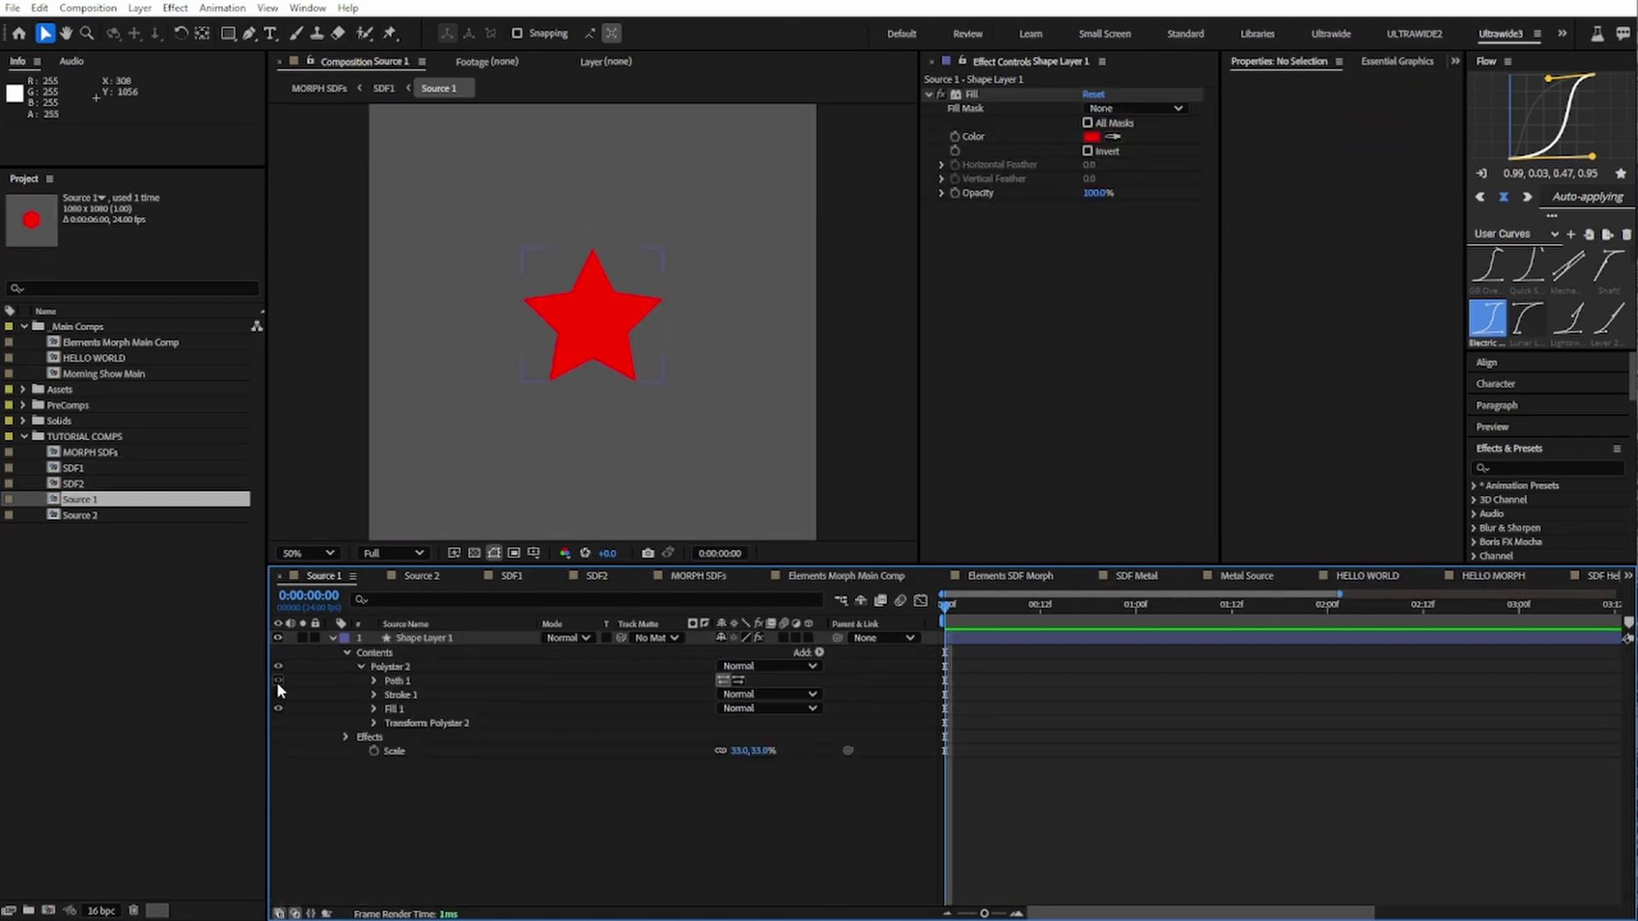
Step: Back in MORPH SDFs, move White Solid 15's mask across and up so shapes form a star
key(Tab)
click(657, 804)
key(Tab)
click(573, 806)
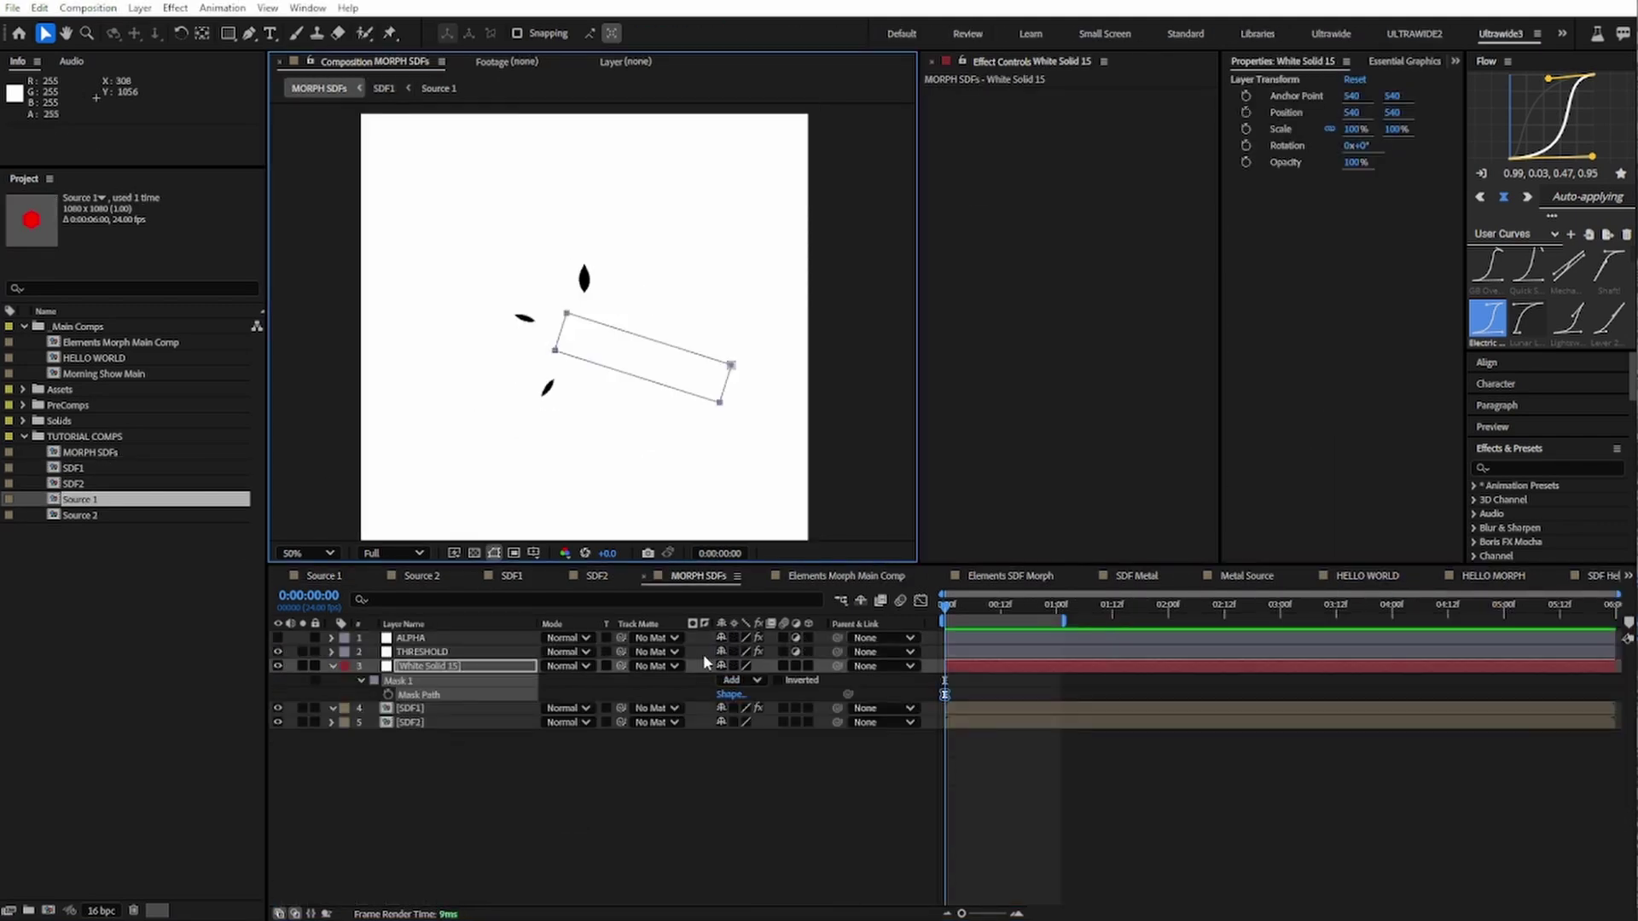
key(ctrl+t)
drag(655, 365, 530, 321)
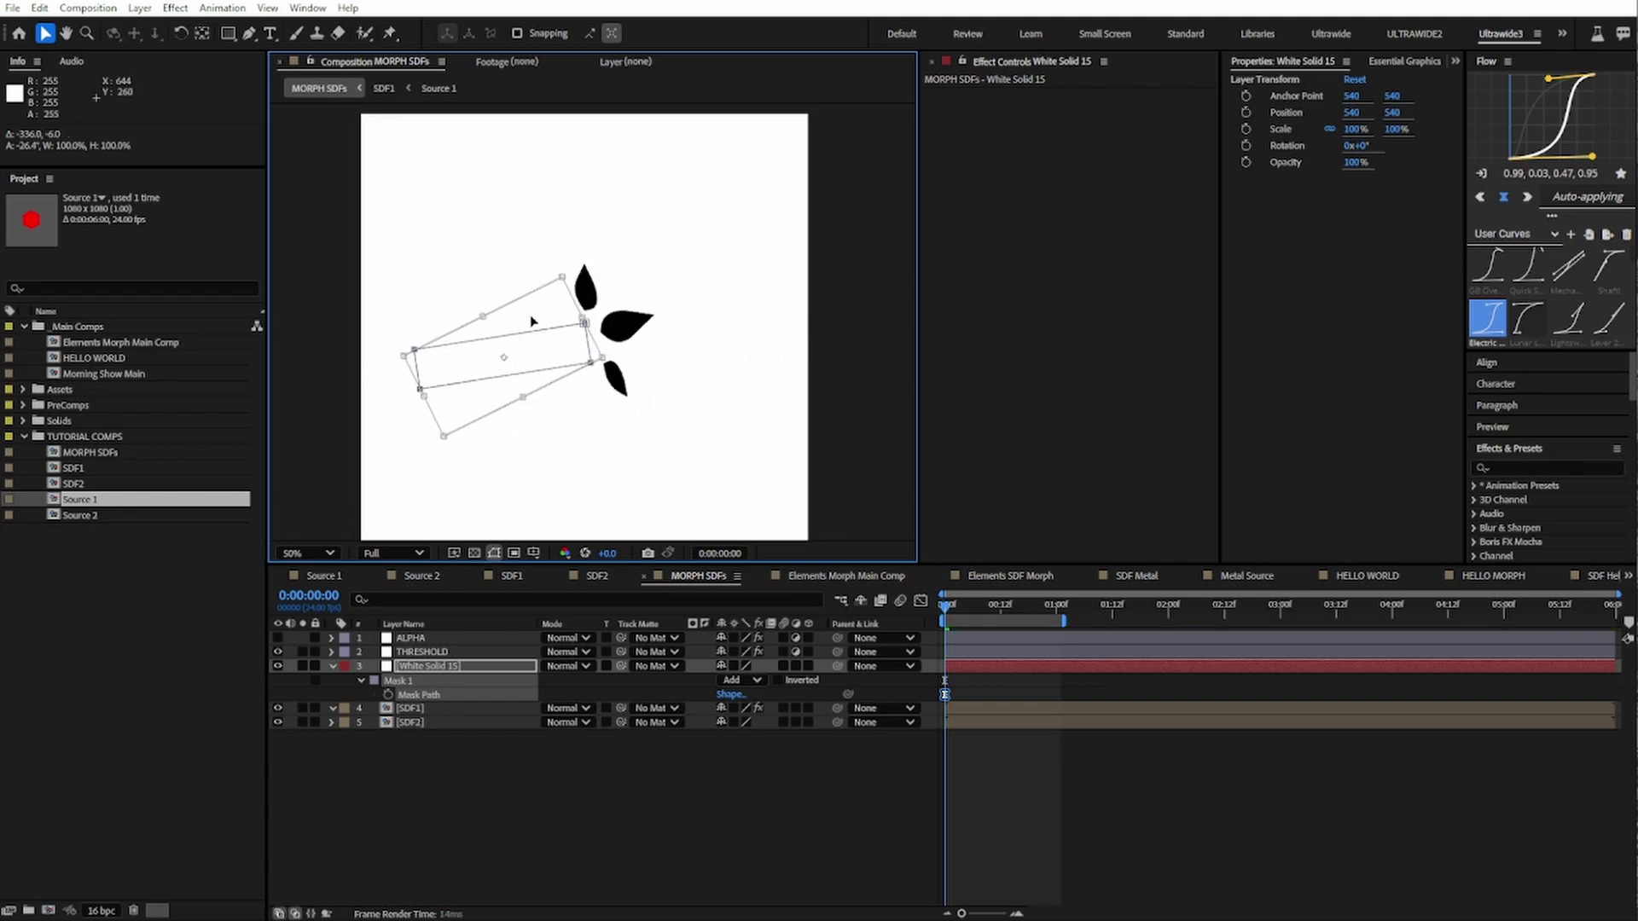
drag(676, 315, 692, 208)
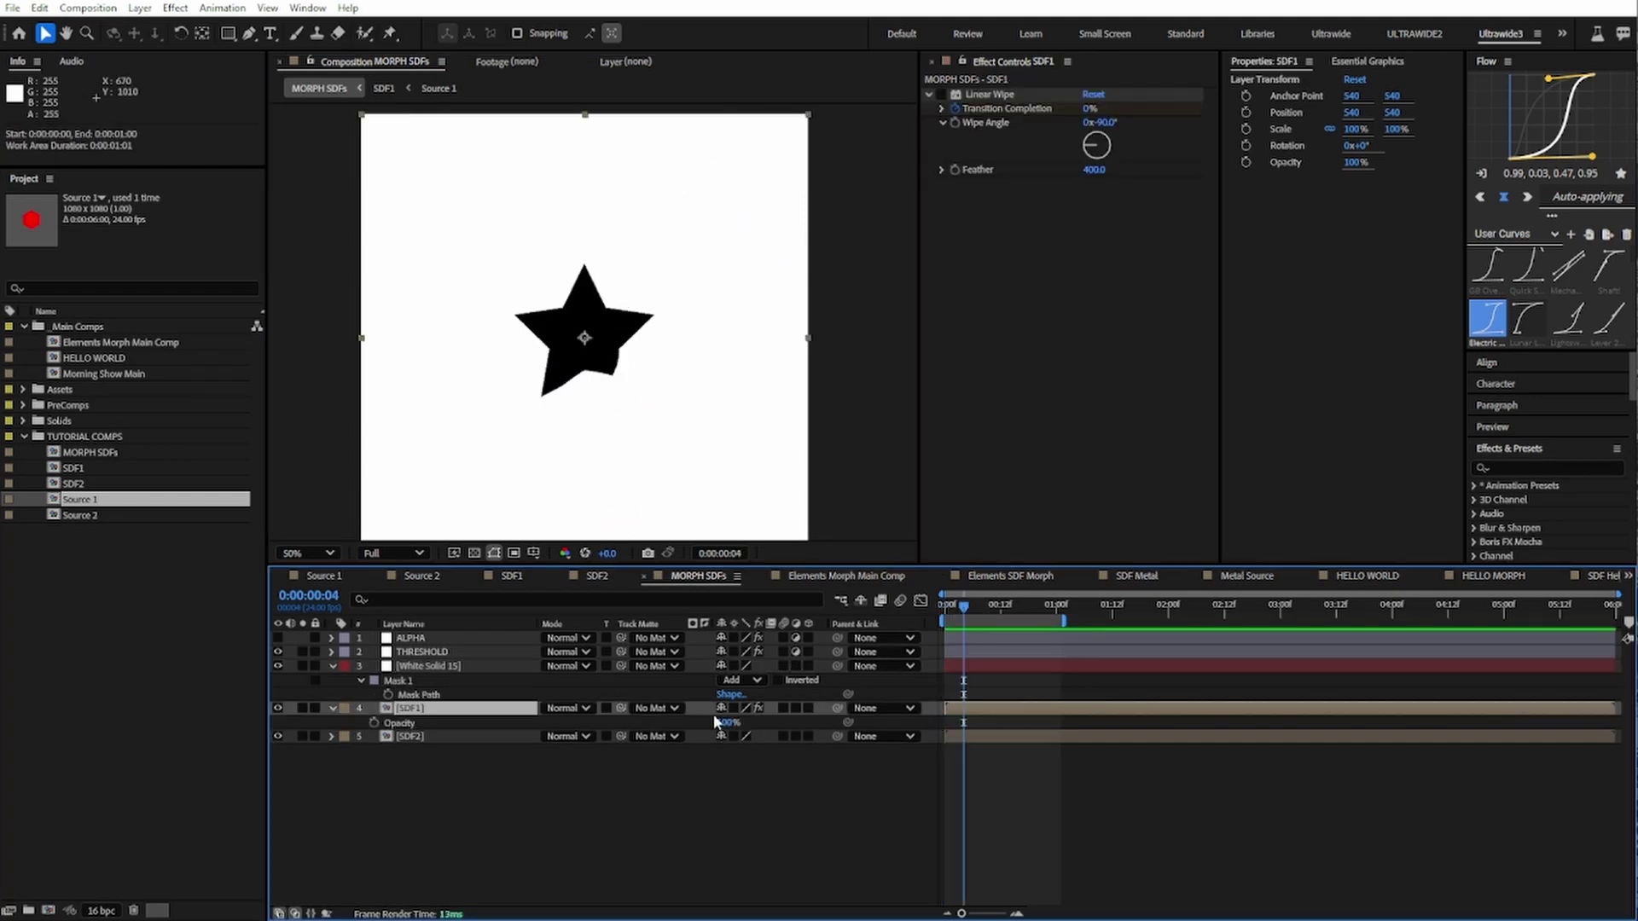
Step: Keyframe SDF1's opacity with the Lunar curve and preview the morph over the raw field
click(376, 723)
click(1022, 603)
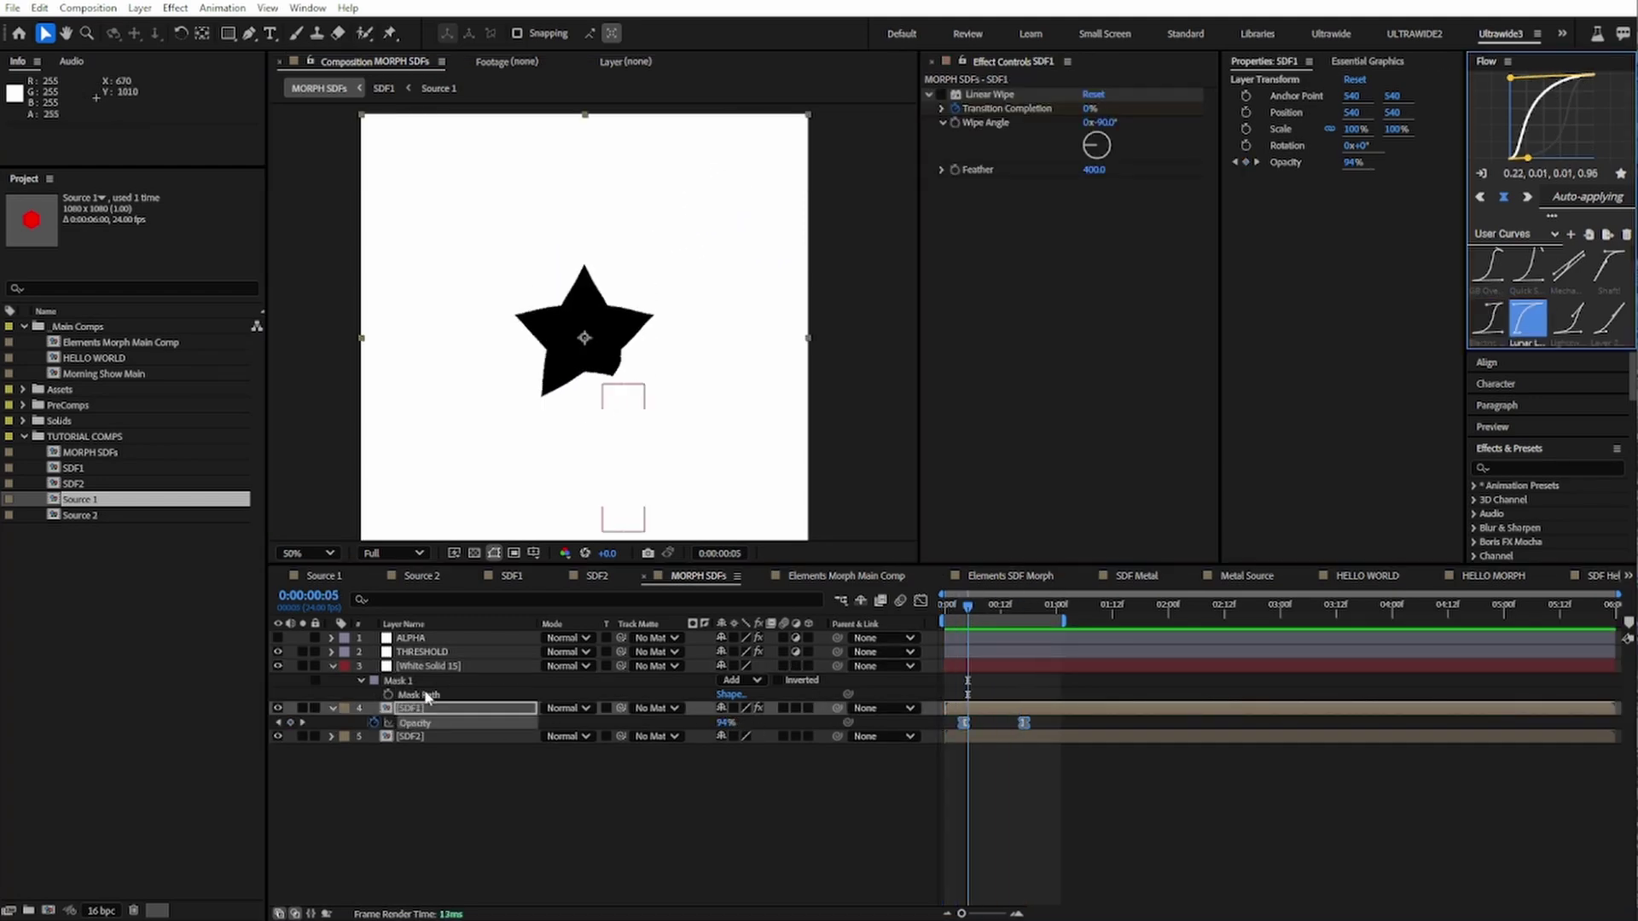
click(427, 695)
key(space)
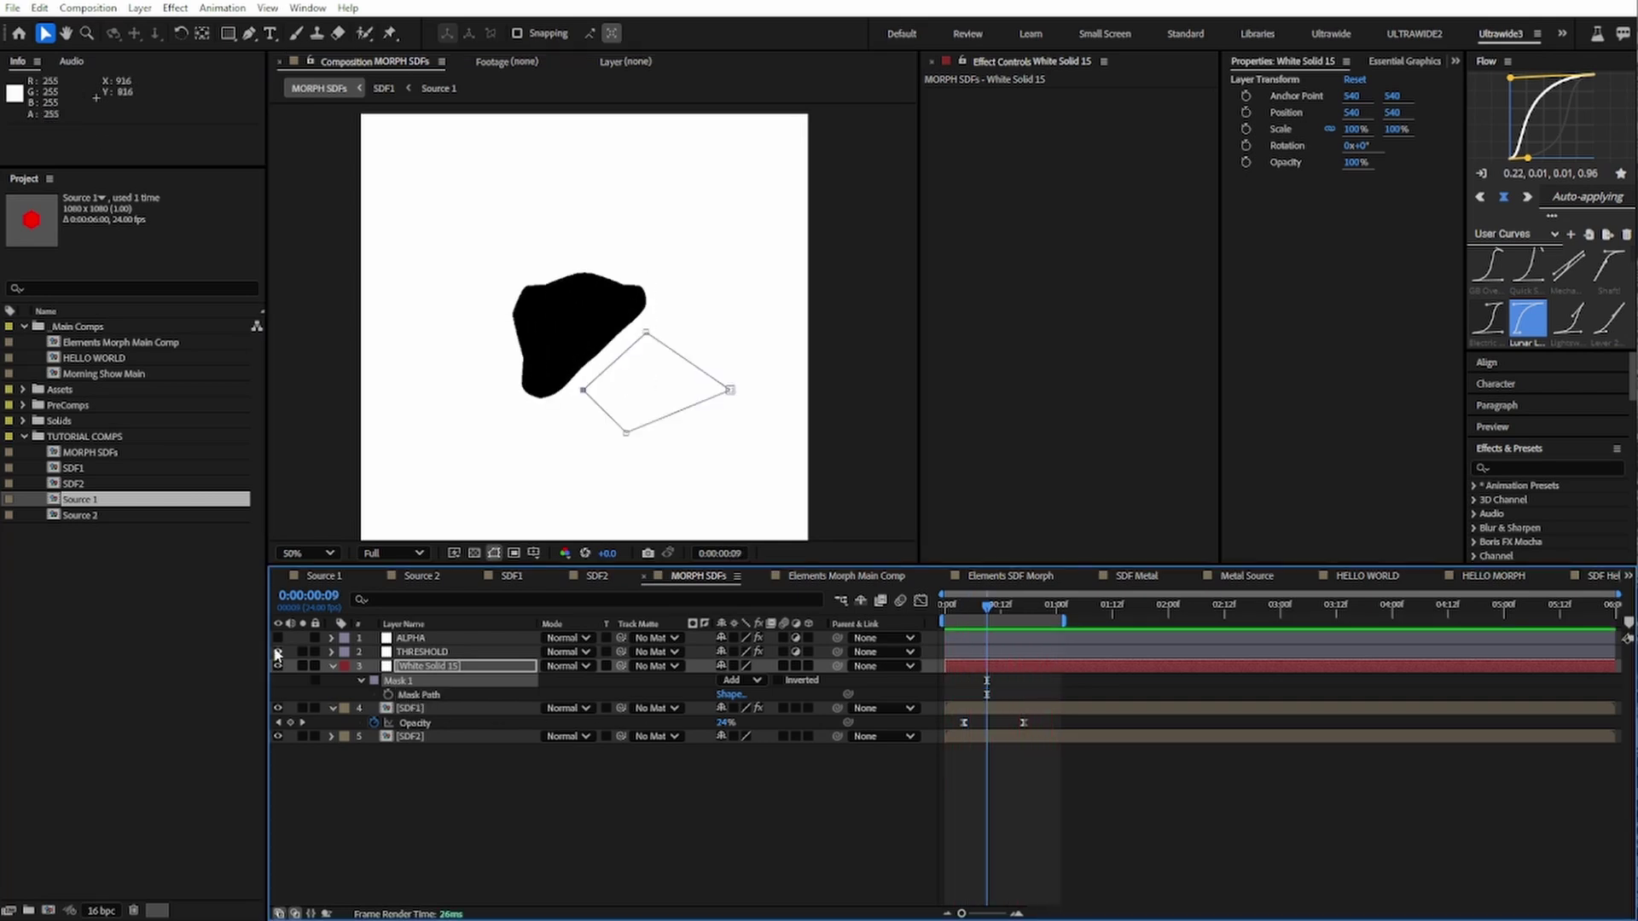
click(278, 652)
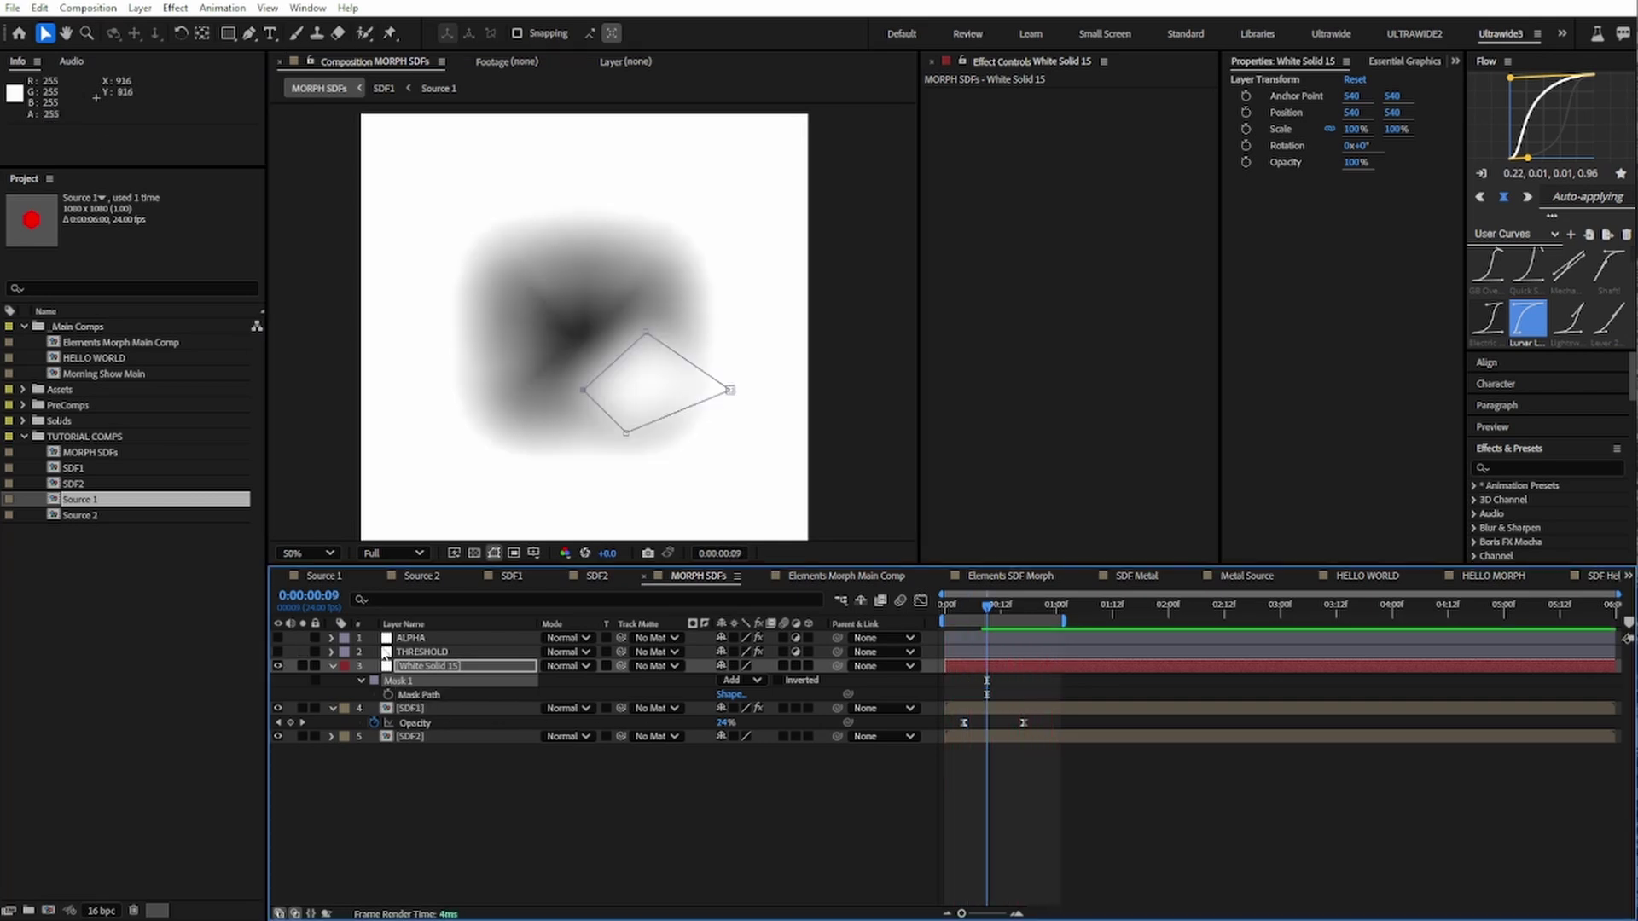
key(space)
click(416, 668)
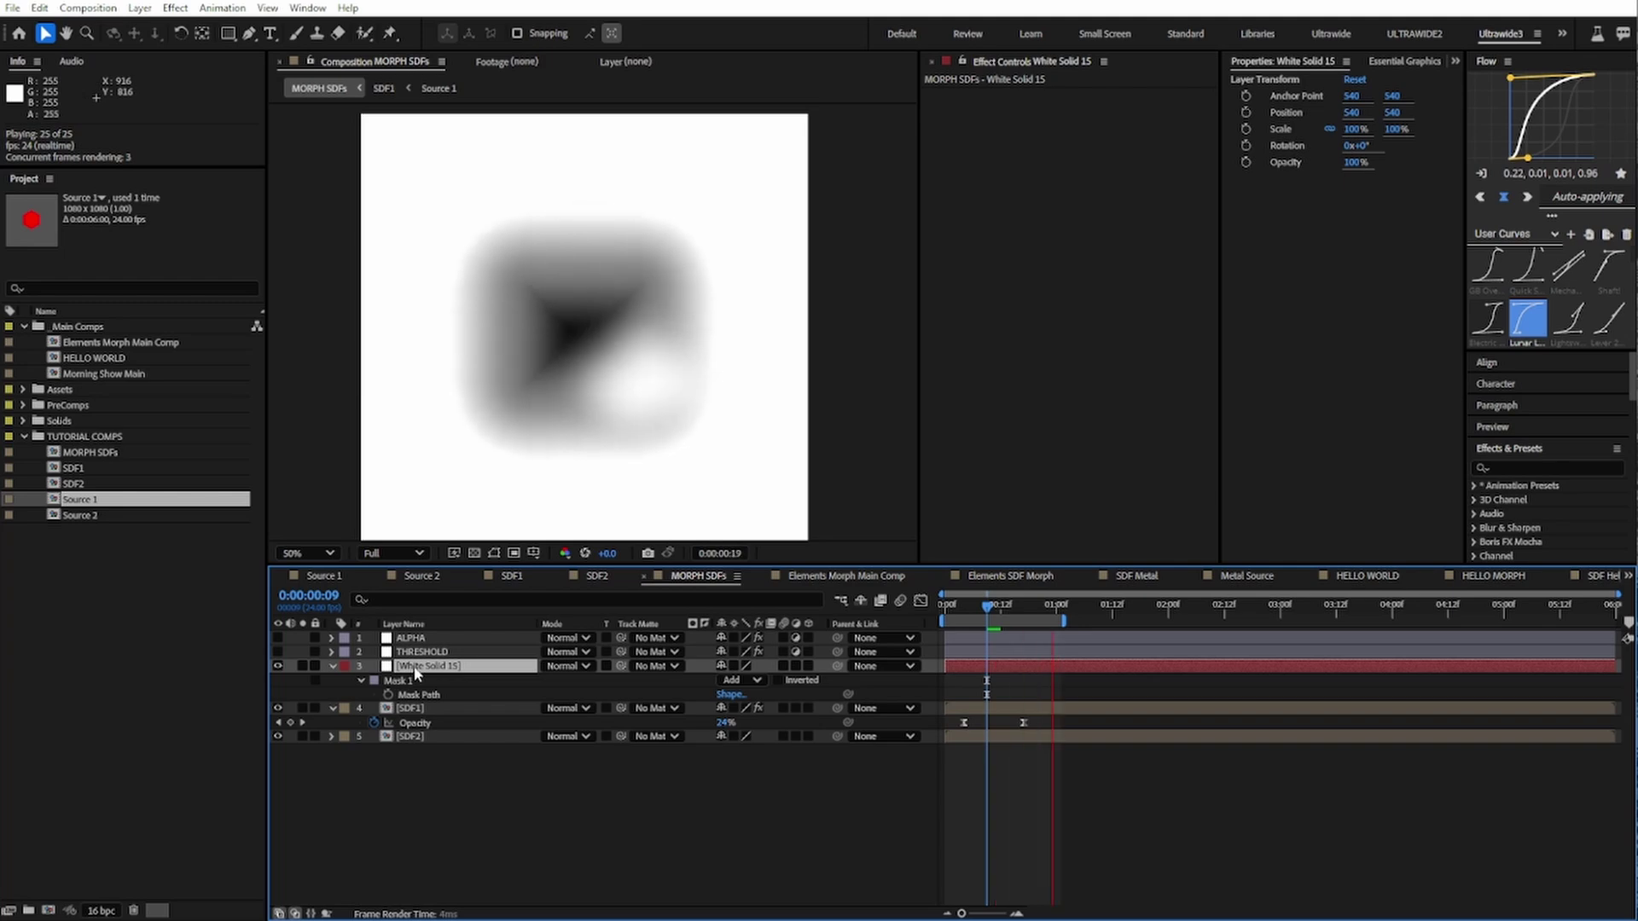
Step: Create a new black solid layer and temporarily hide it
key(ctrl+y)
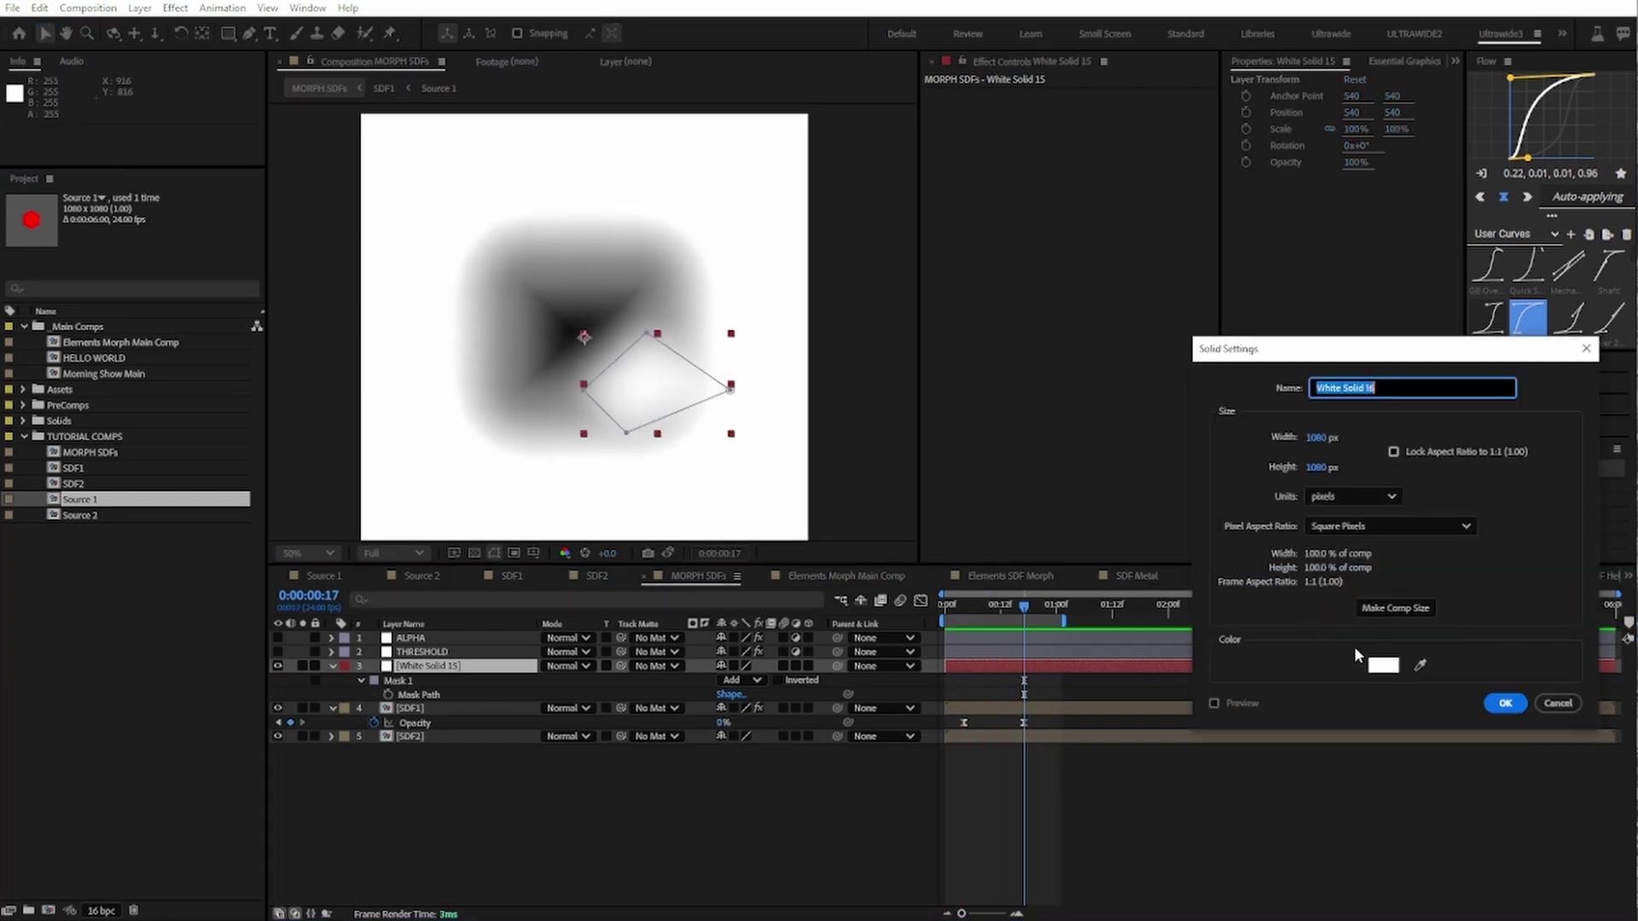
click(1378, 664)
drag(1280, 779, 1270, 882)
click(1470, 673)
click(1505, 703)
click(278, 666)
Step: Draw a closed freeform Pen mask along the shape's lower edge on the black solid
click(250, 35)
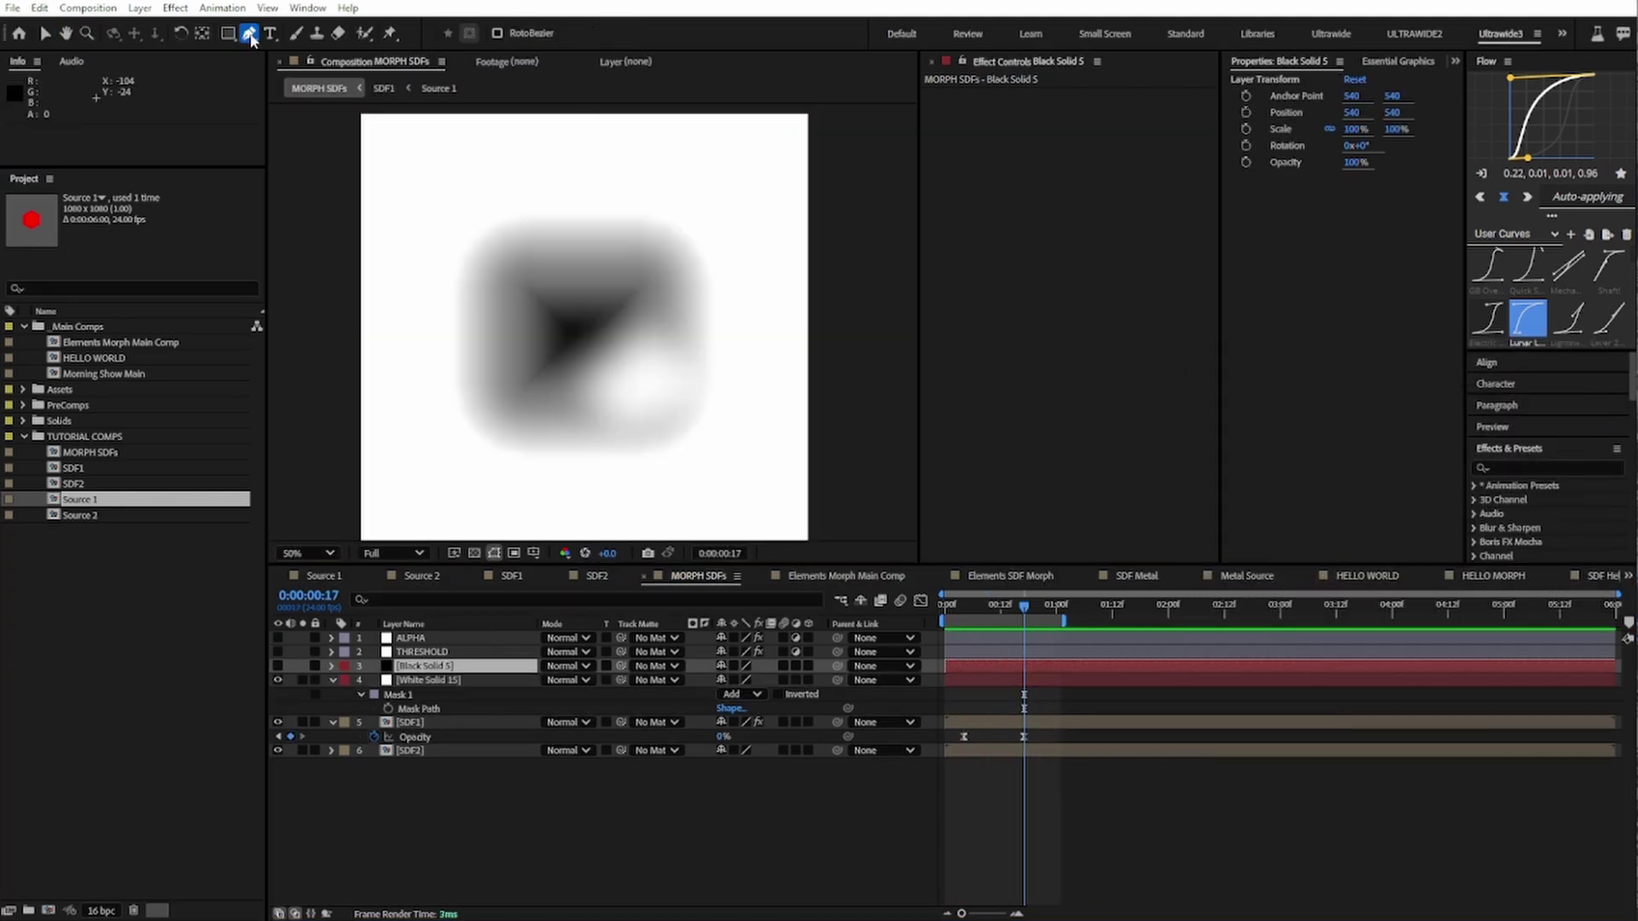
drag(580, 213, 555, 216)
drag(557, 255, 560, 265)
click(560, 308)
click(492, 324)
drag(466, 330, 462, 362)
drag(478, 377, 590, 344)
drag(623, 298, 621, 269)
Step: Show the black solid, set its mask feather to 74 px, preview, then hide both mask solids
key(f)
click(278, 666)
drag(738, 695, 802, 694)
key(space)
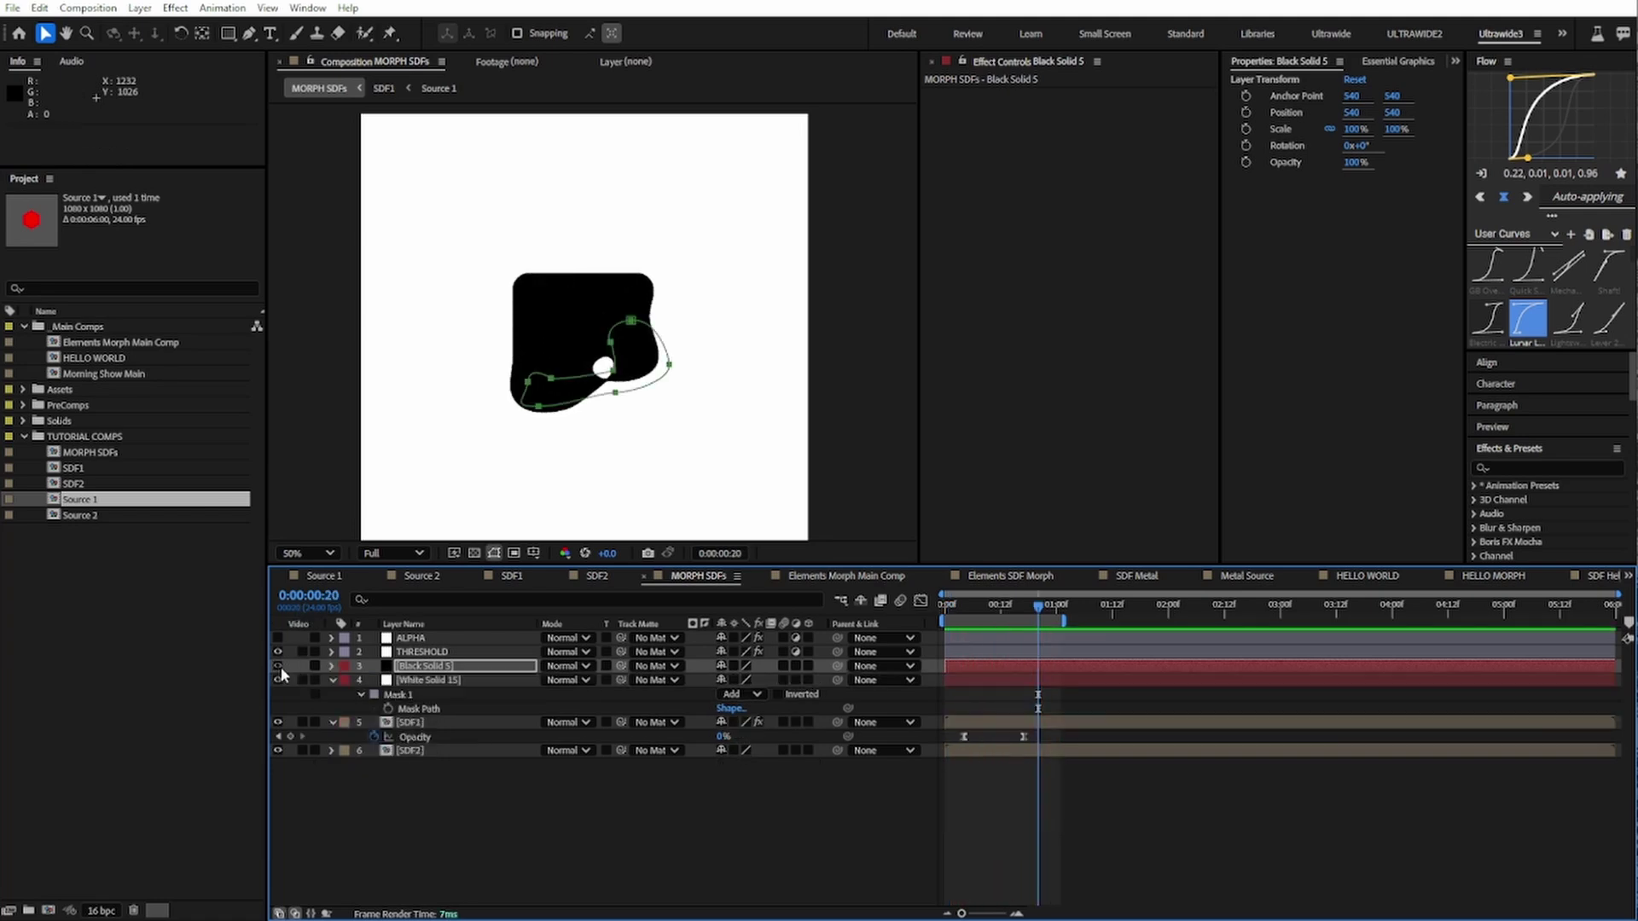
drag(278, 667, 278, 680)
Step: Open and preview Morning Show Main, then drill down into the Sun Source precomp's rotating spokes
double_click(97, 379)
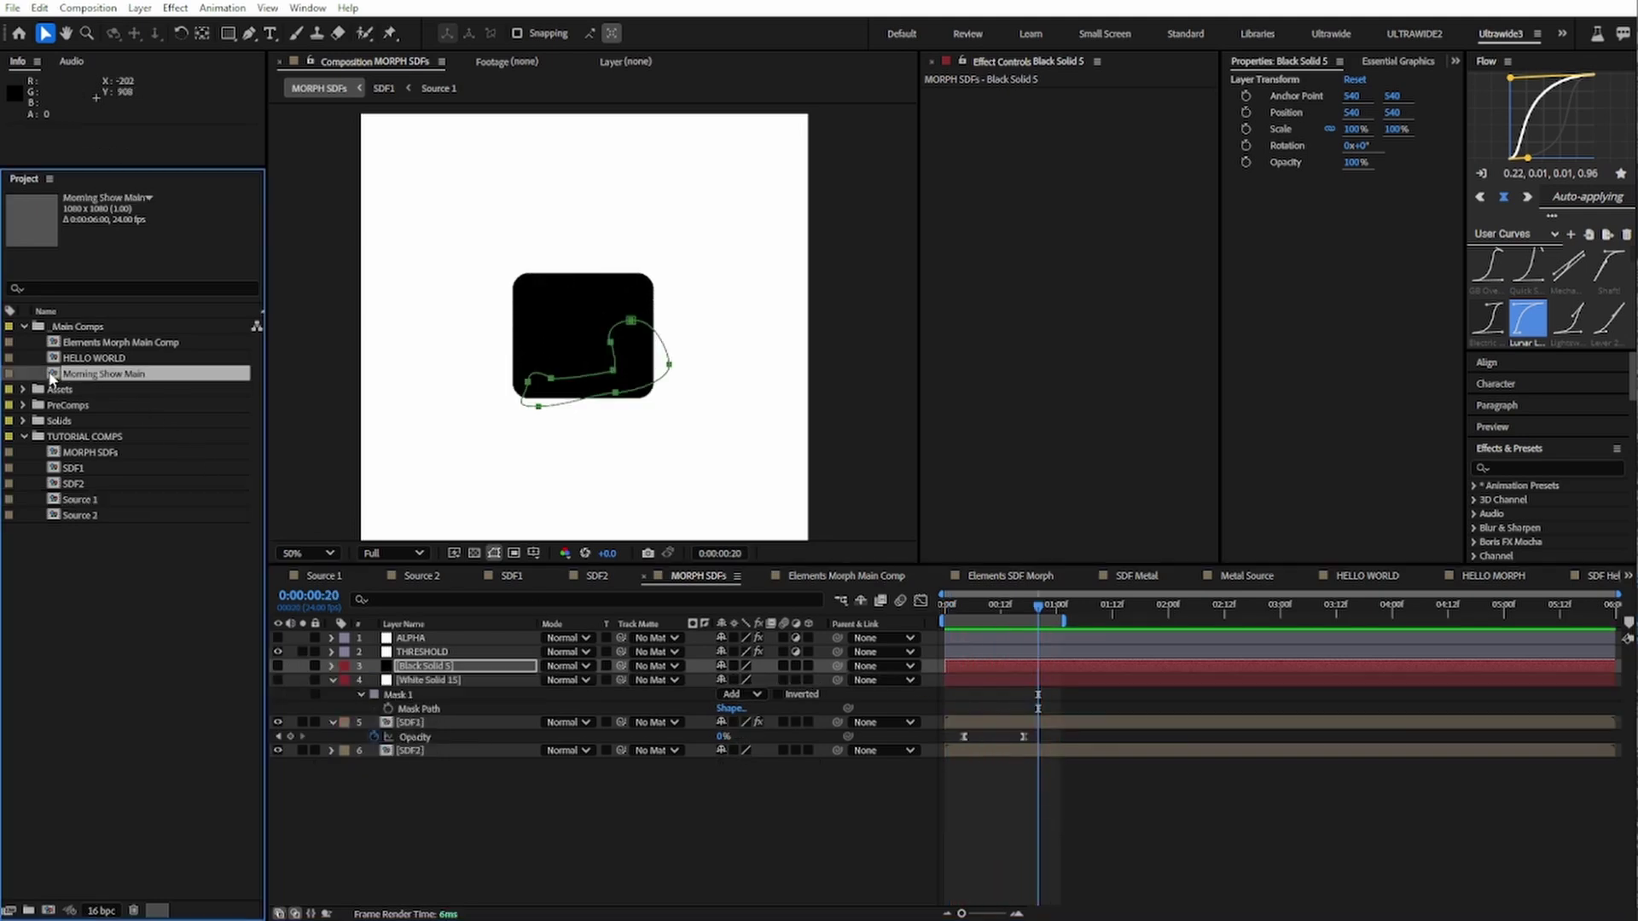
key(space)
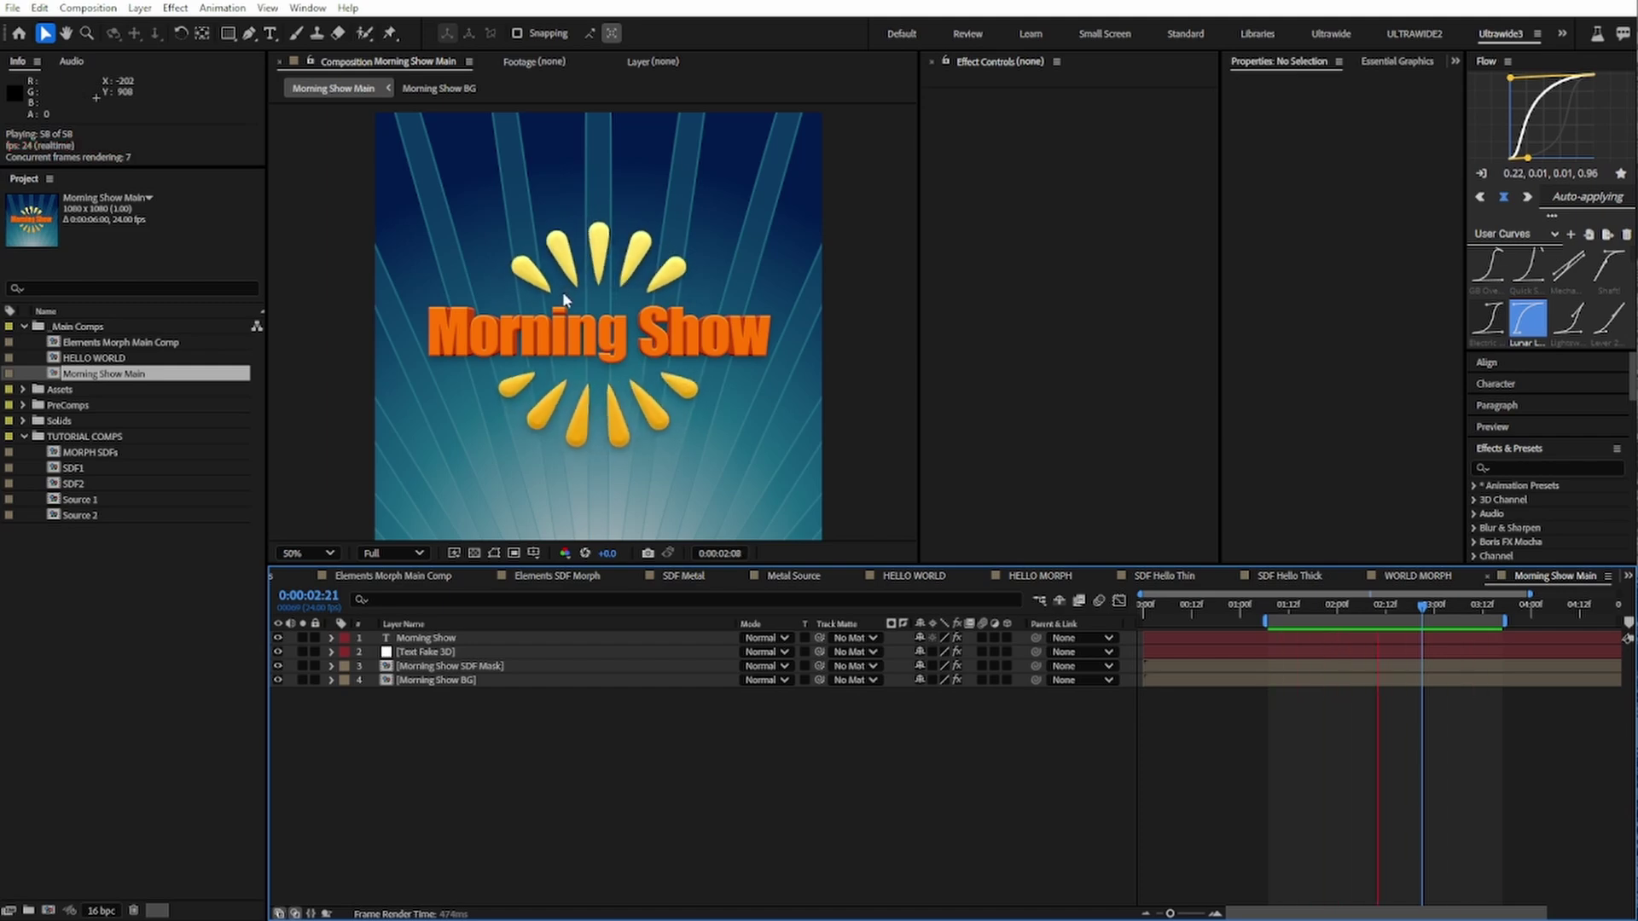
double_click(443, 665)
double_click(443, 665)
double_click(422, 637)
scroll(534, 398, up, 2)
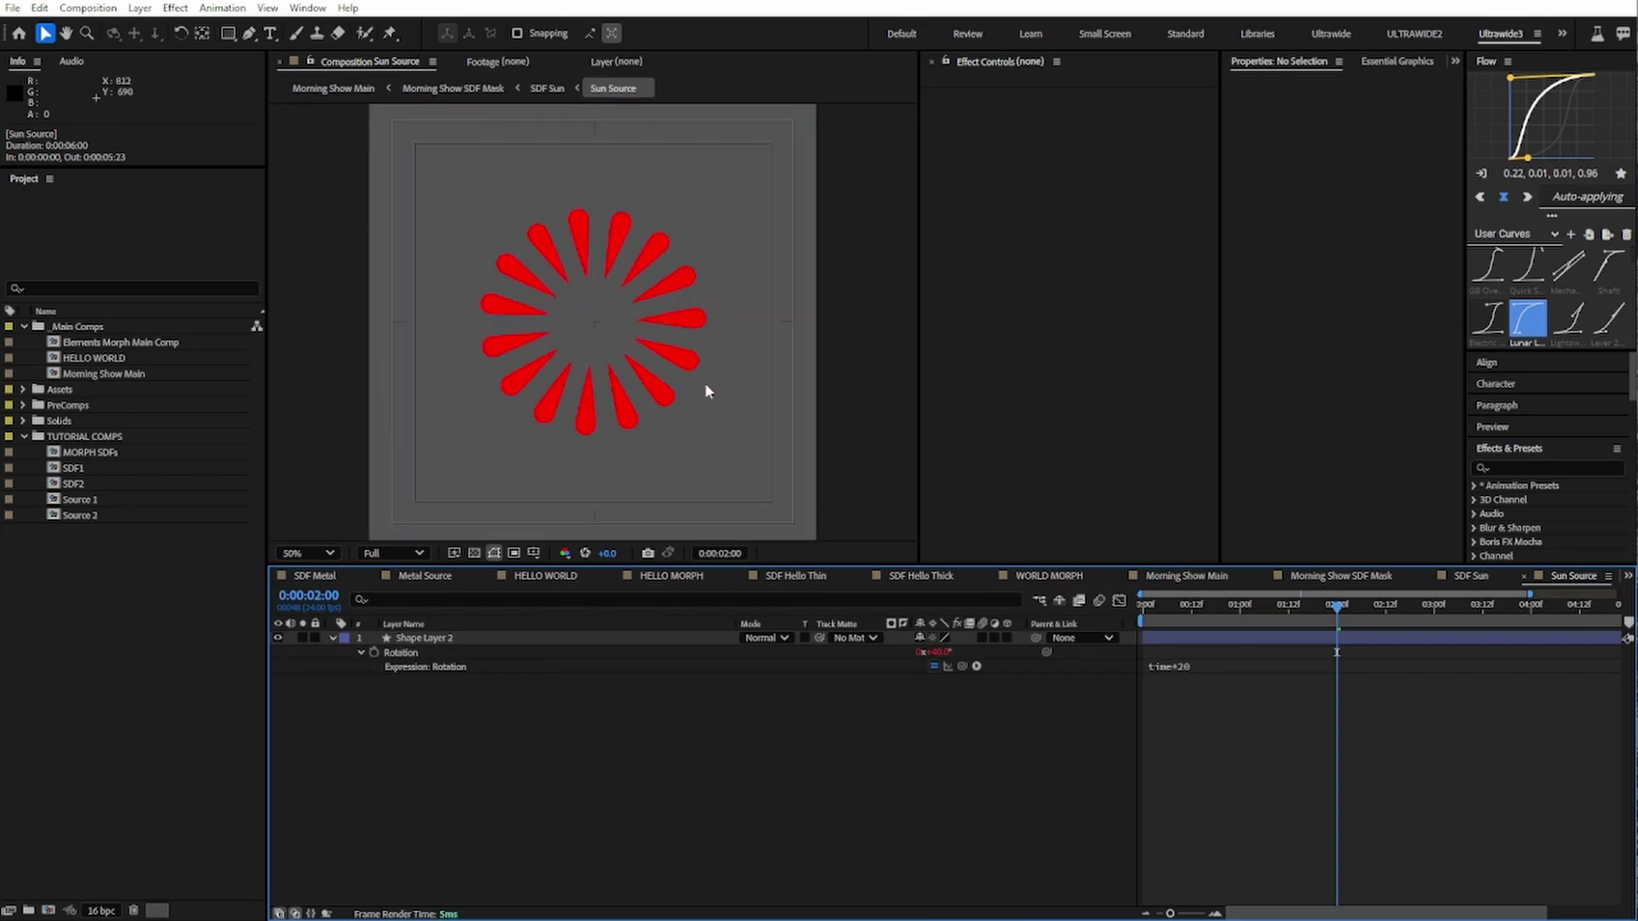
key(space)
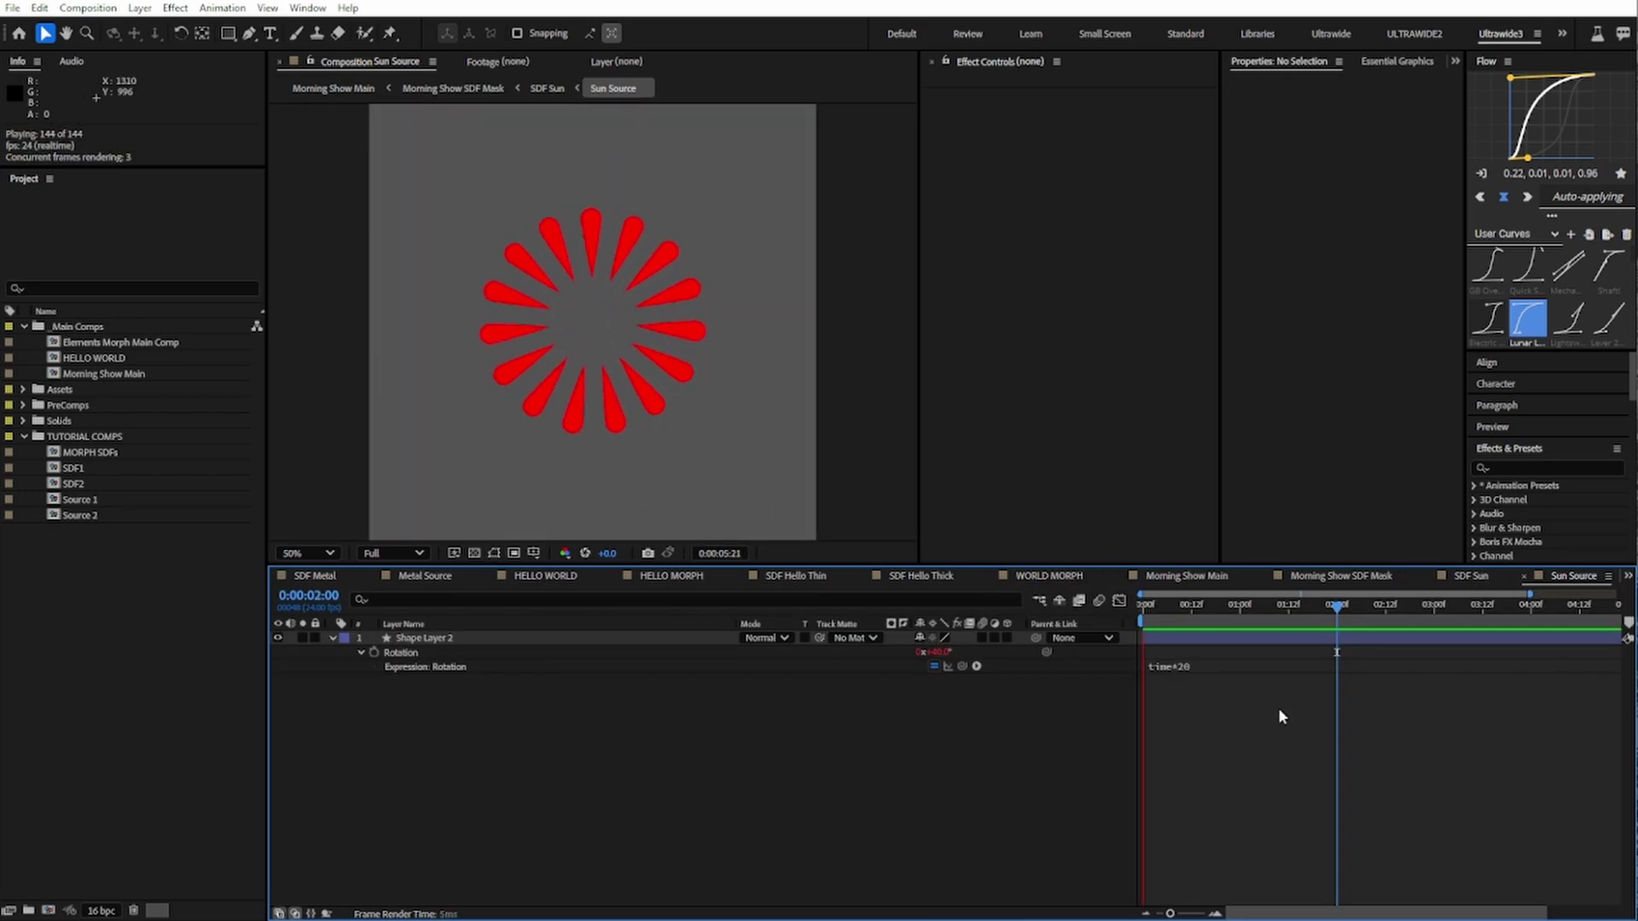
key(Home)
Step: Jump to the SDF Sun comp through the mini-flowchart and preview its field
key(Tab)
click(1165, 711)
key(space)
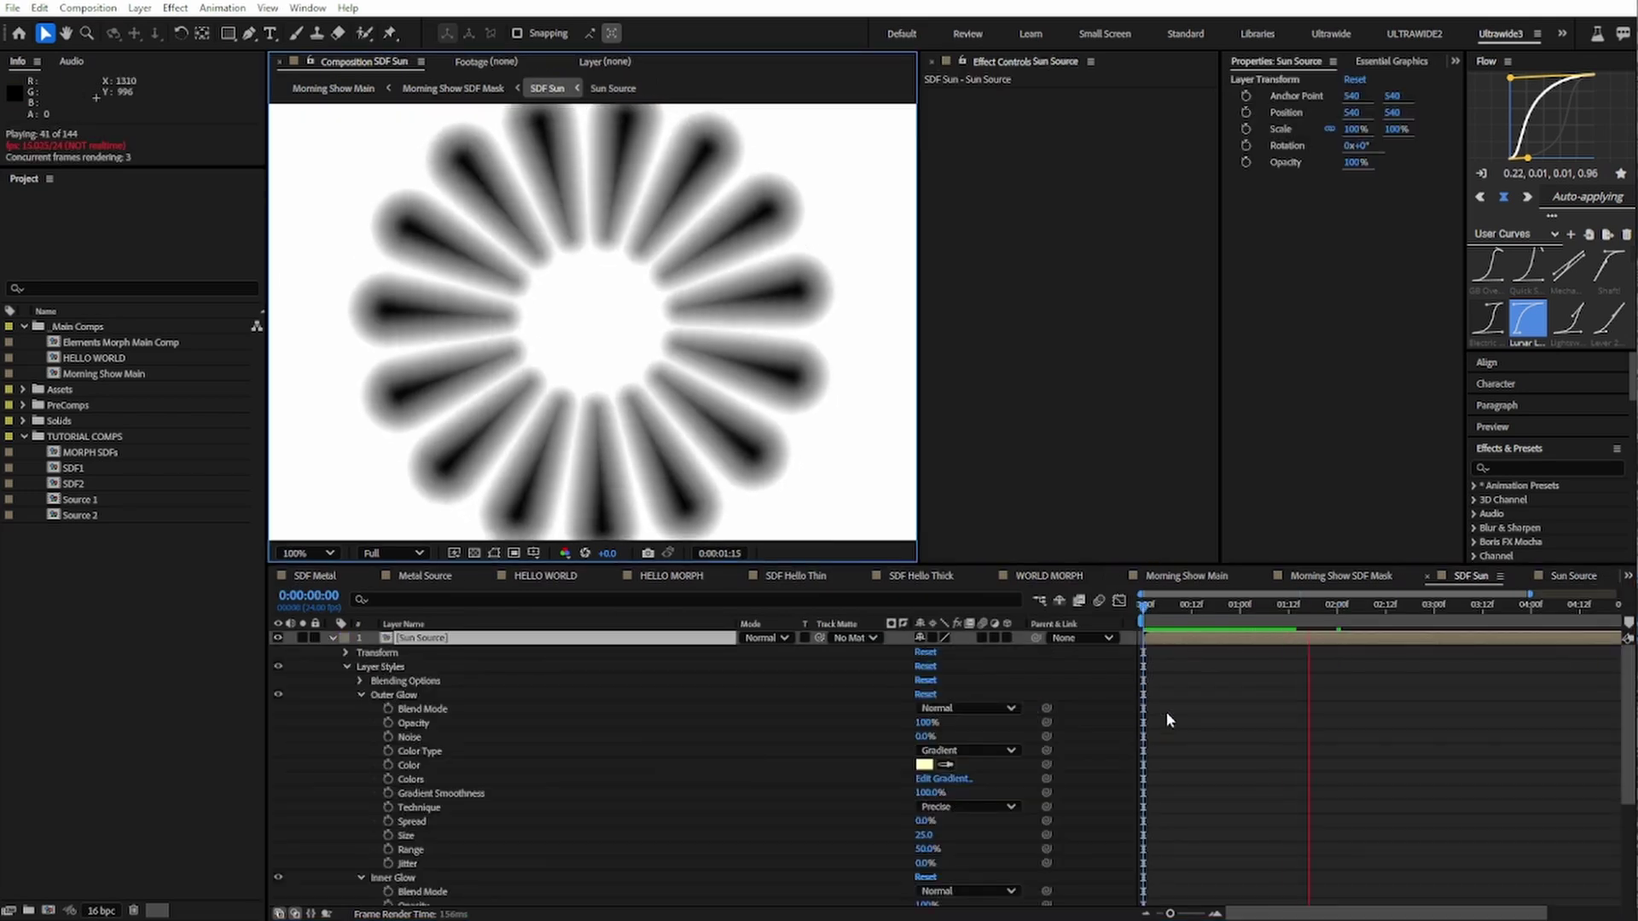
key(Tab)
Step: Open Morning Show SDF Mask, hide Adjust Alpha and Threshold, and solo White Solid 5 briefly
click(1048, 711)
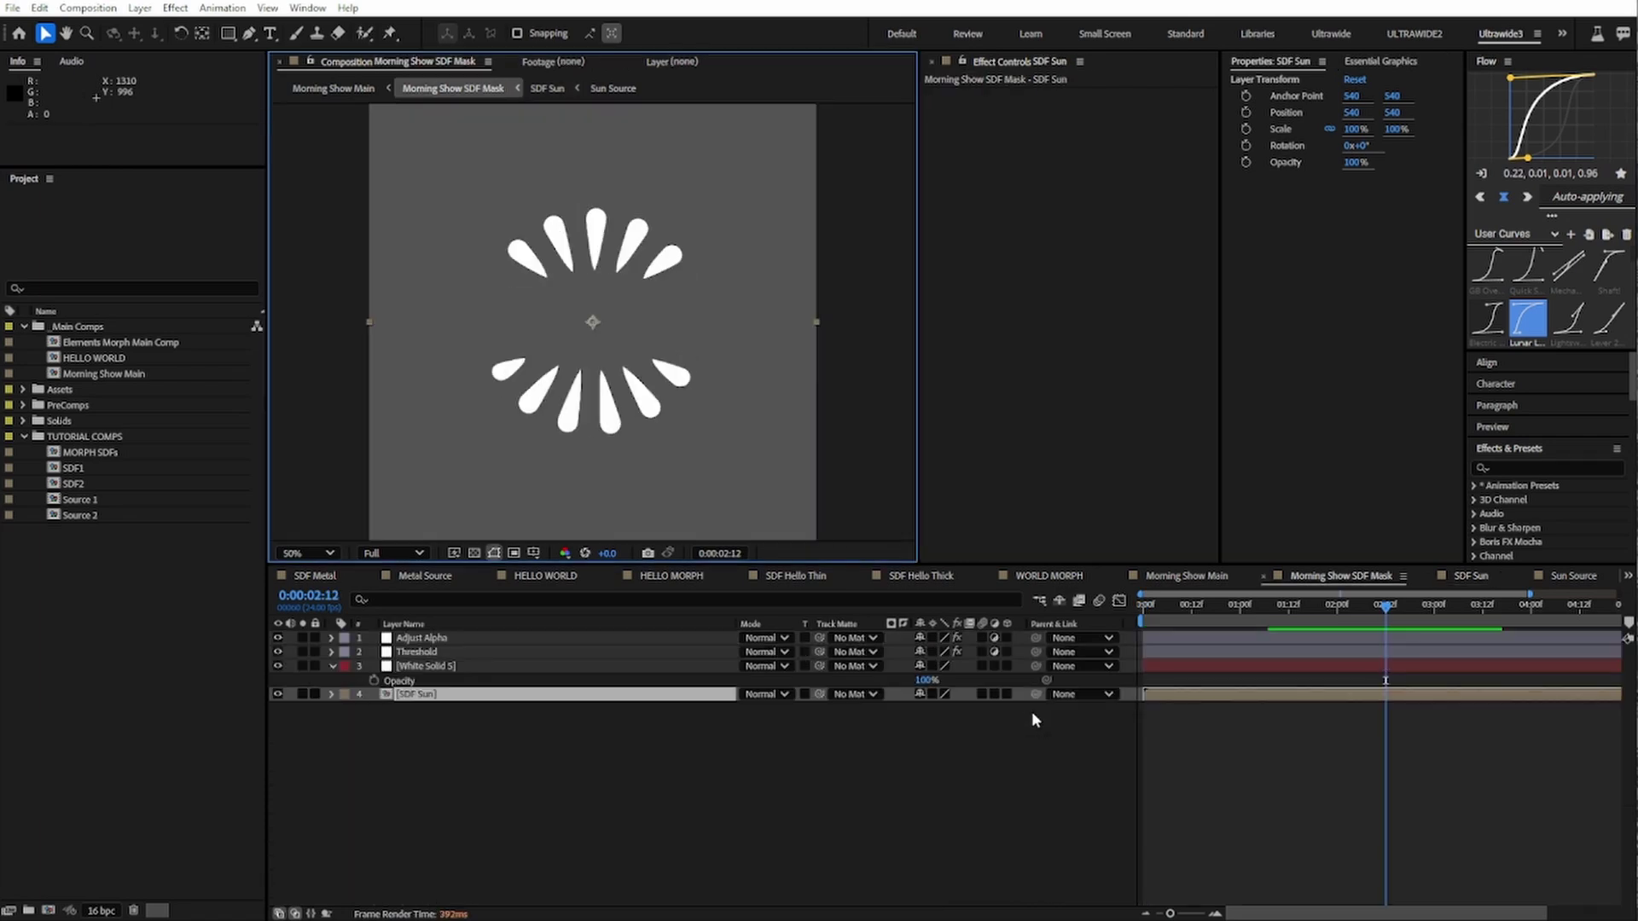
drag(278, 637, 278, 651)
click(348, 669)
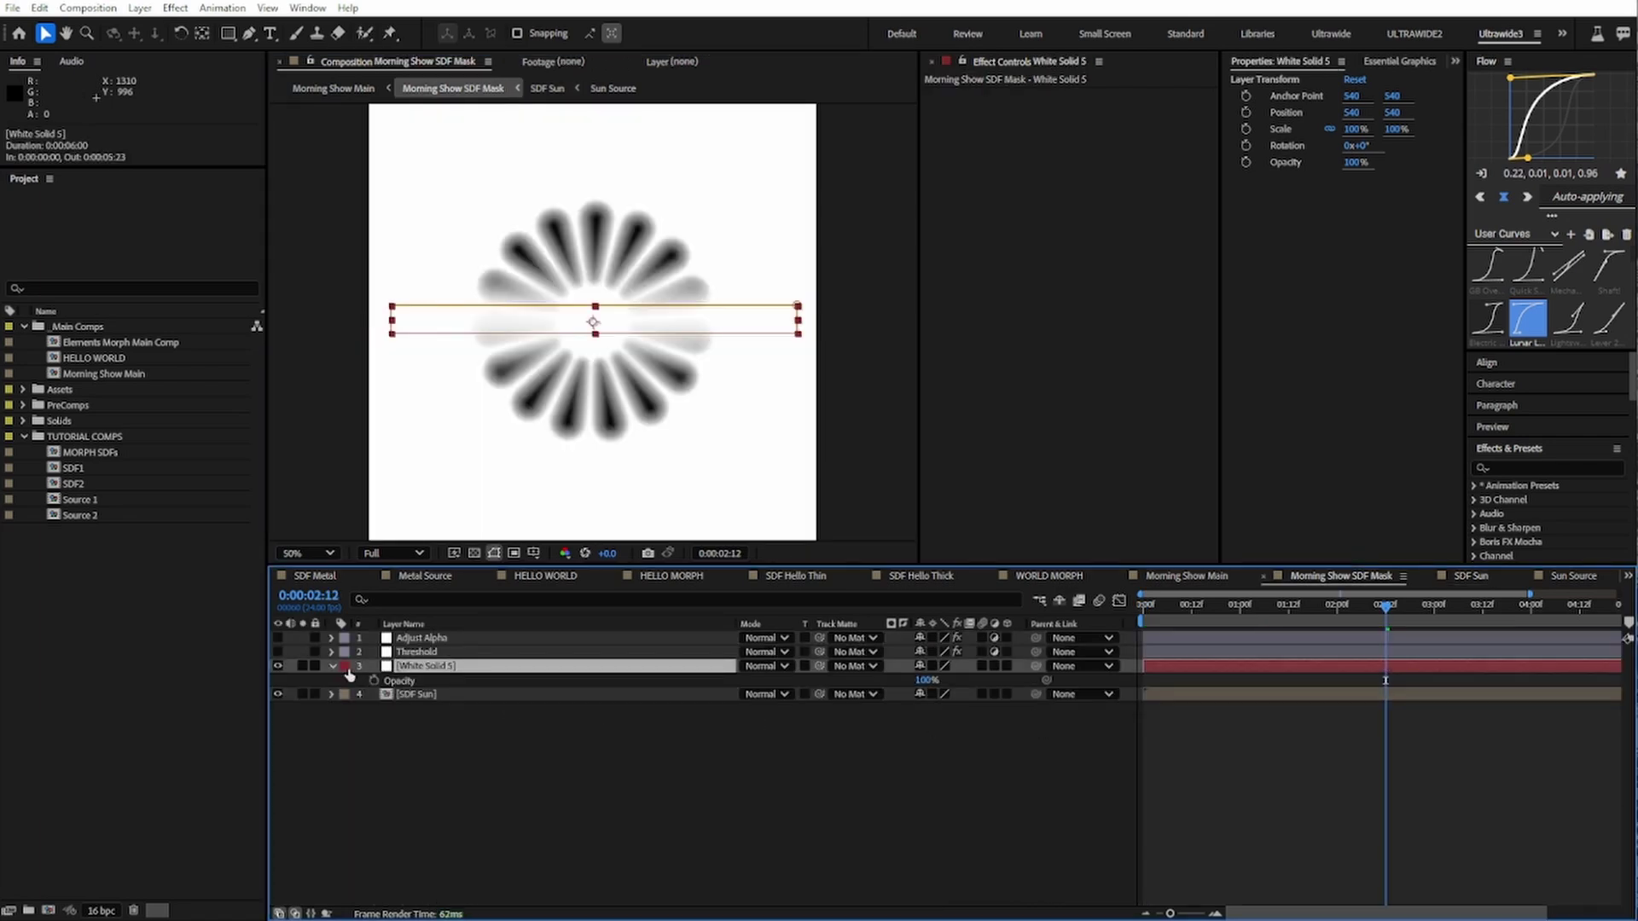
click(301, 667)
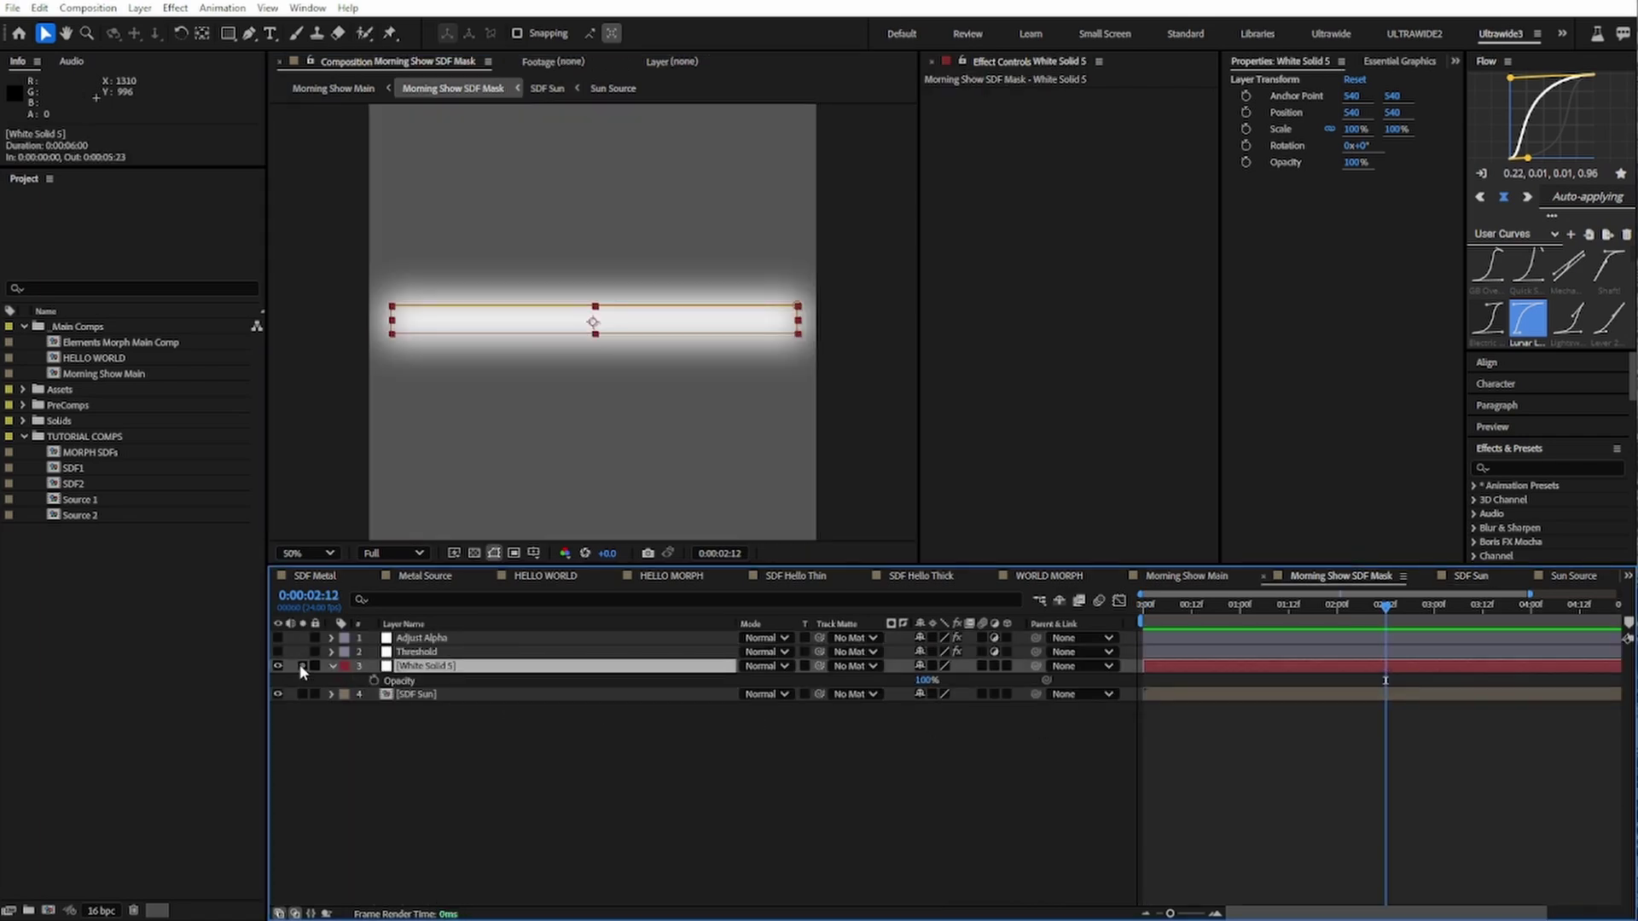
click(301, 666)
Step: Re-enable the Threshold and Adjust Alpha layers, go to 1:11, and preview the thresholded result
key(space)
key(space)
click(278, 652)
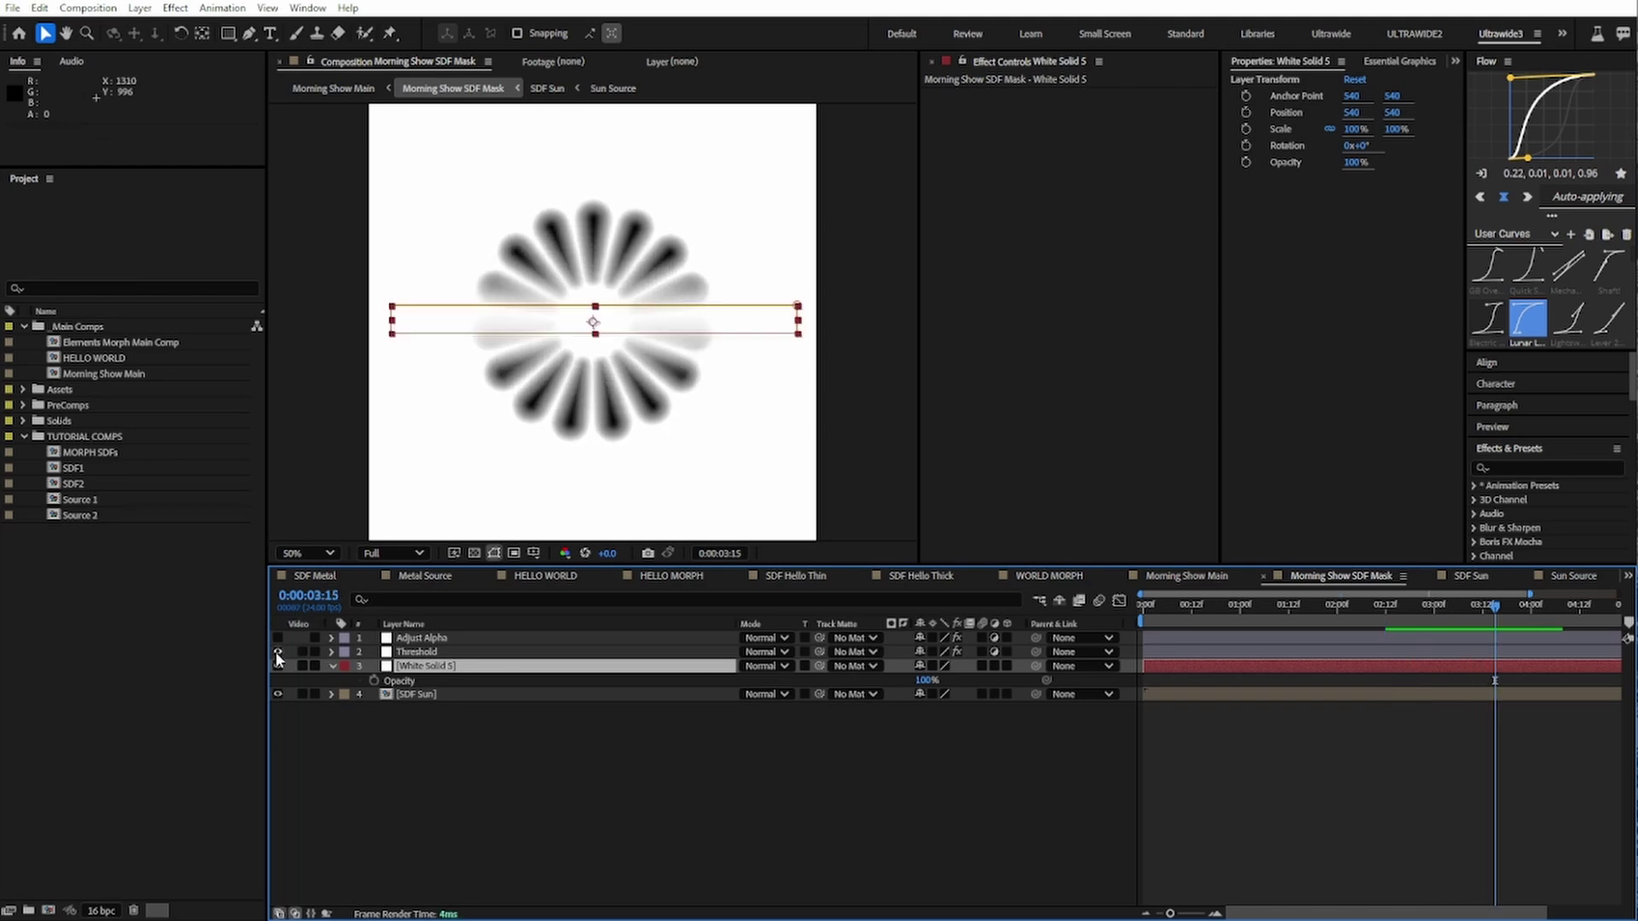
click(273, 642)
click(278, 638)
click(1284, 607)
key(space)
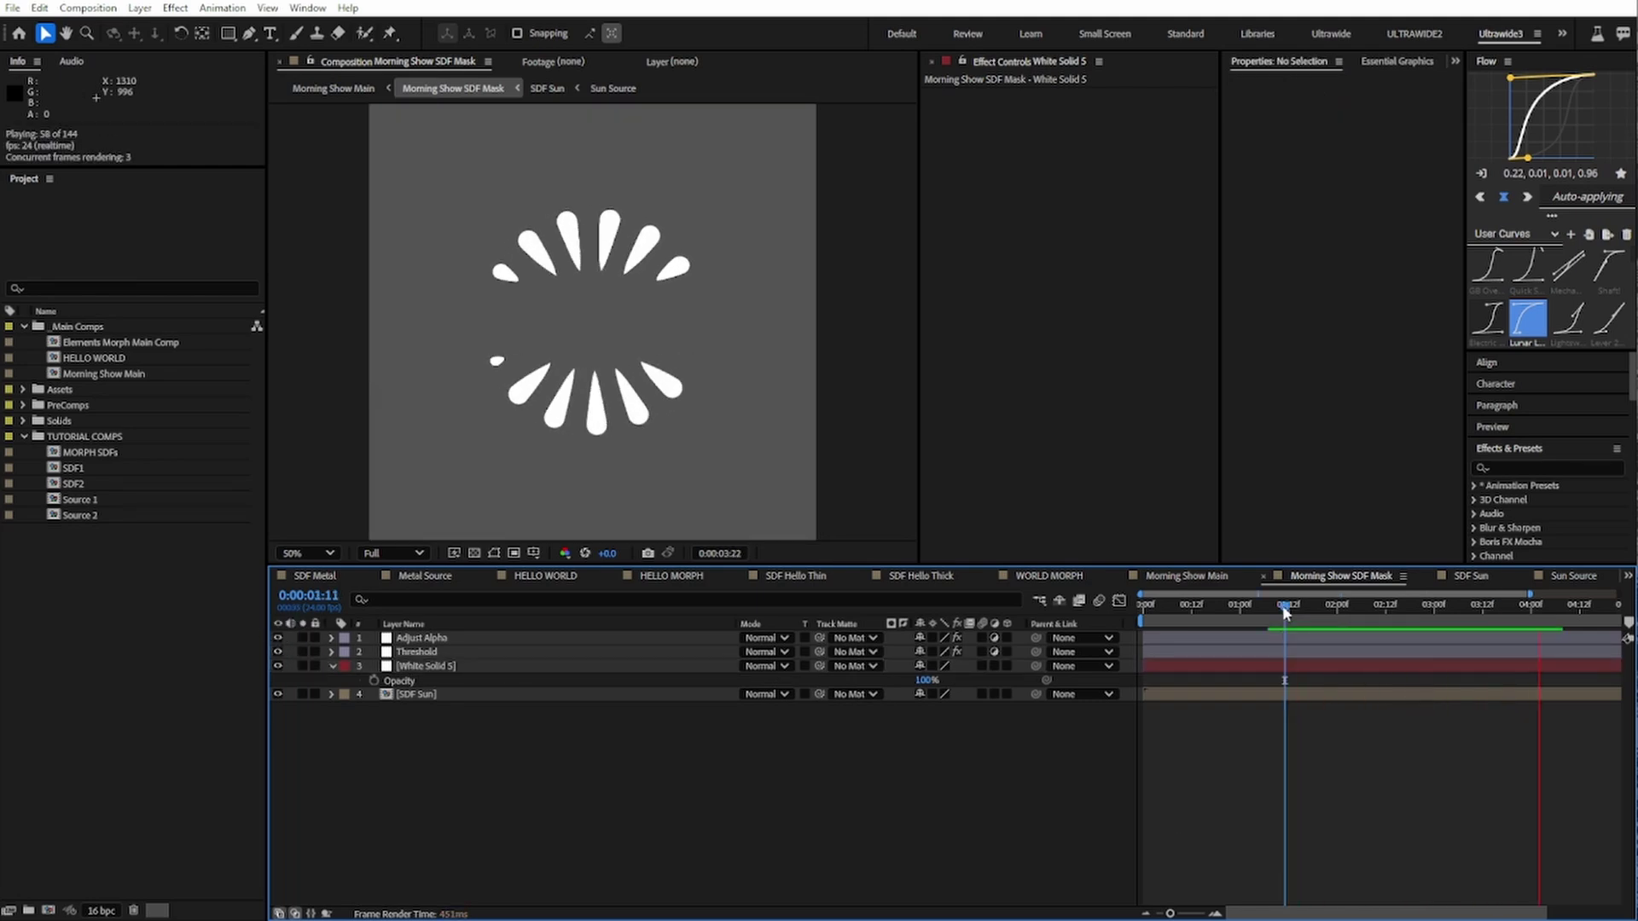
Step: In MORPH SDFs, reposition the top vertex of White Solid 15's Mask 1 to reshape the bottom edge
click(1186, 576)
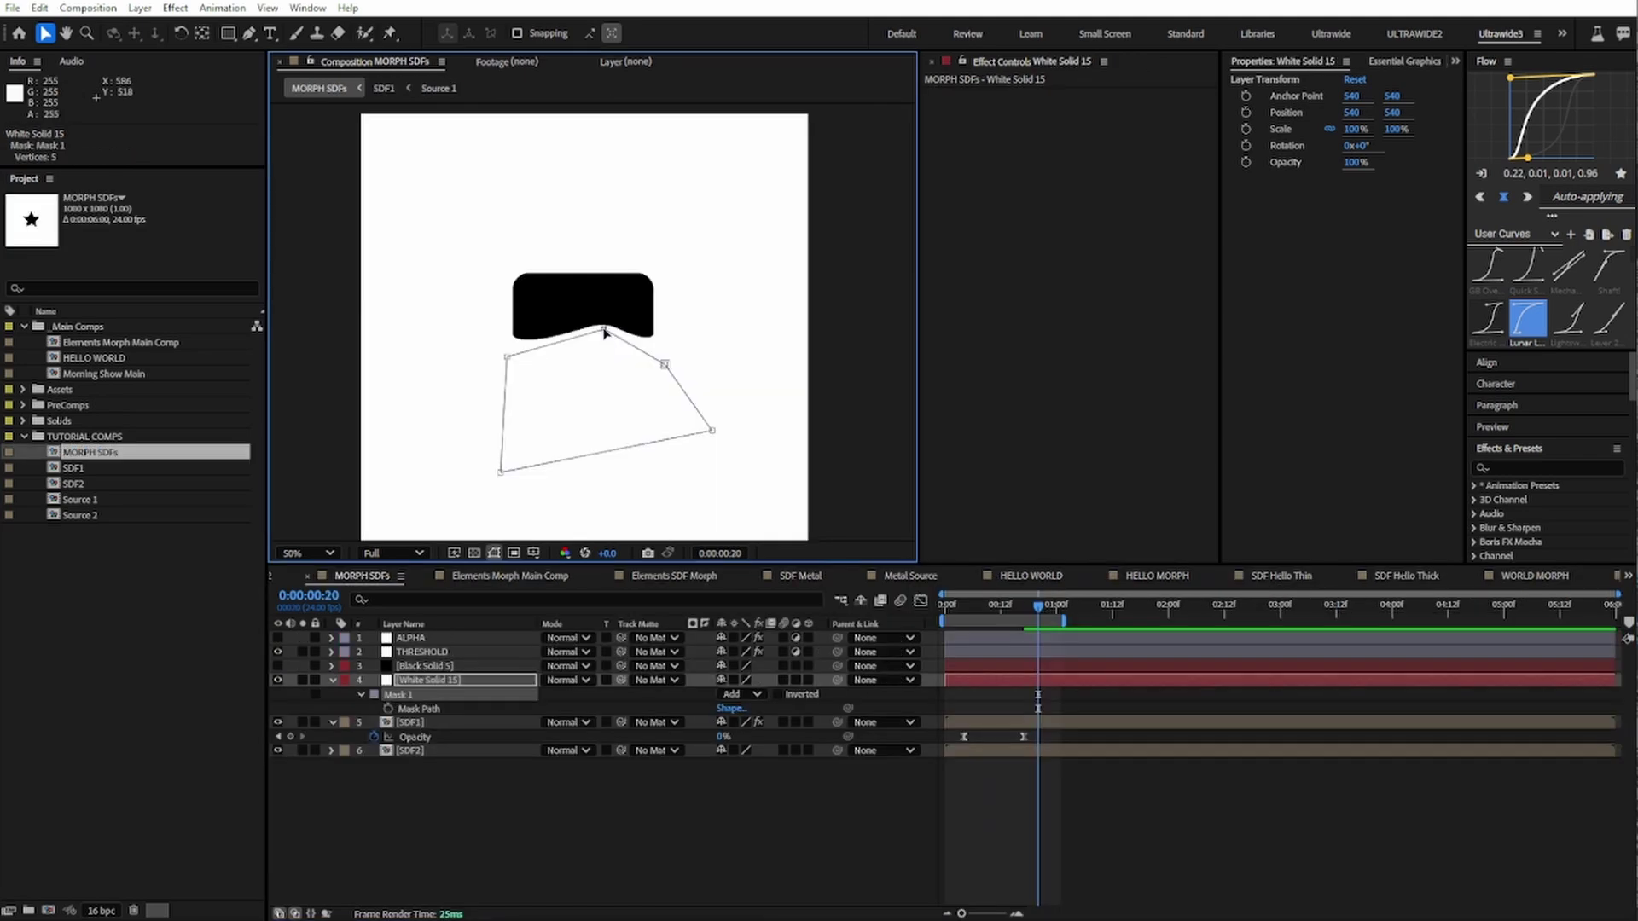
drag(521, 324, 628, 327)
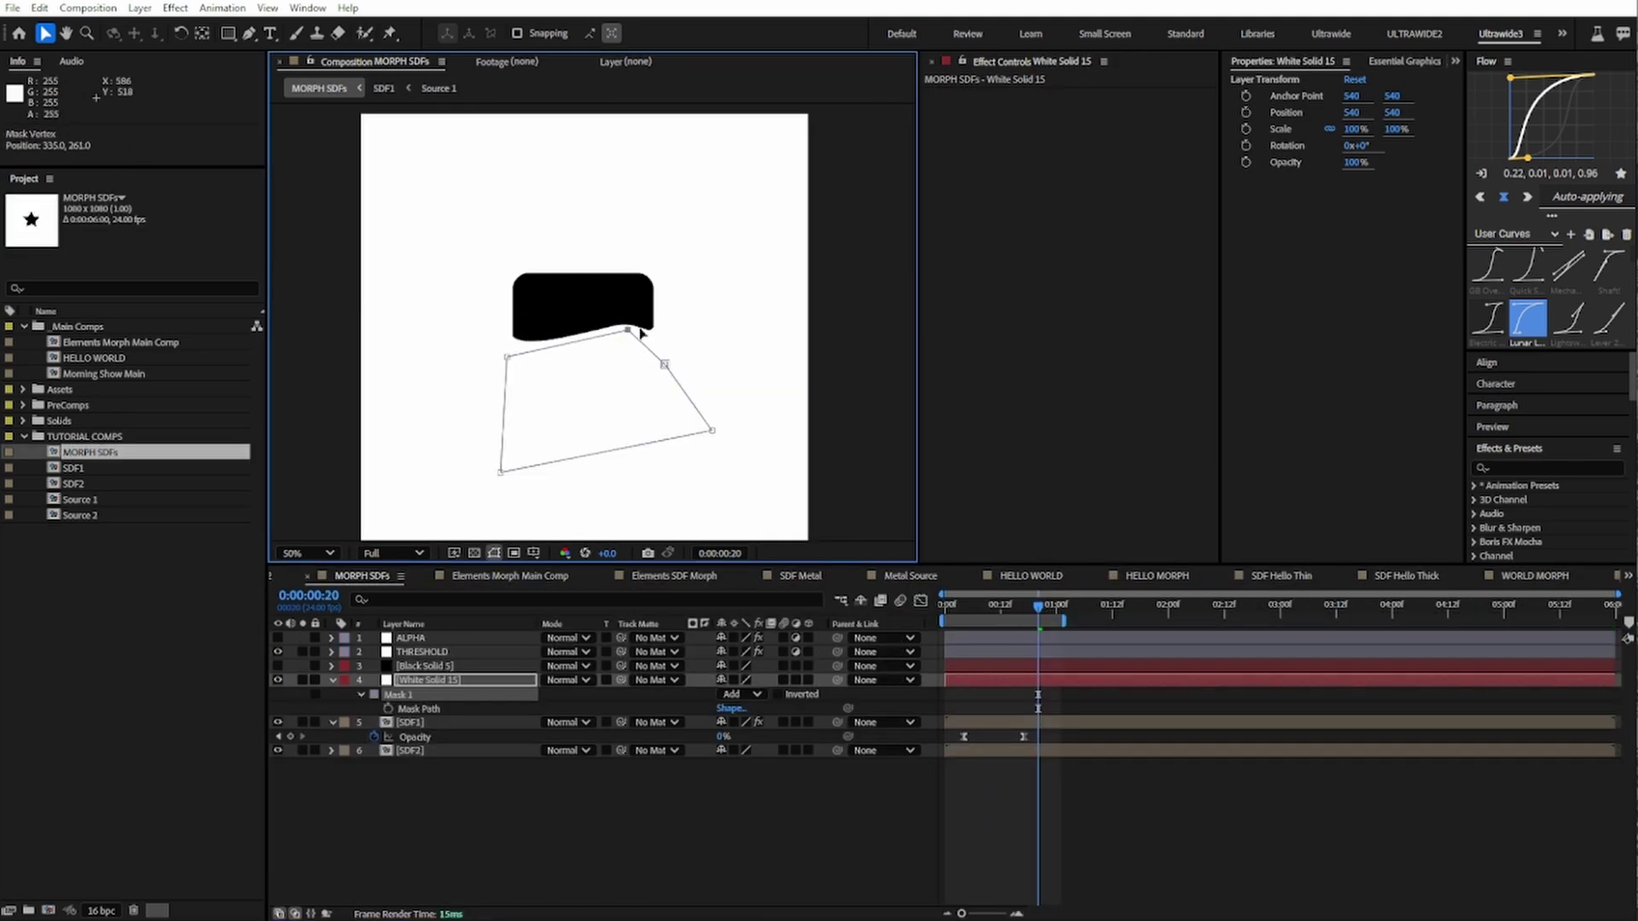
drag(602, 338, 607, 339)
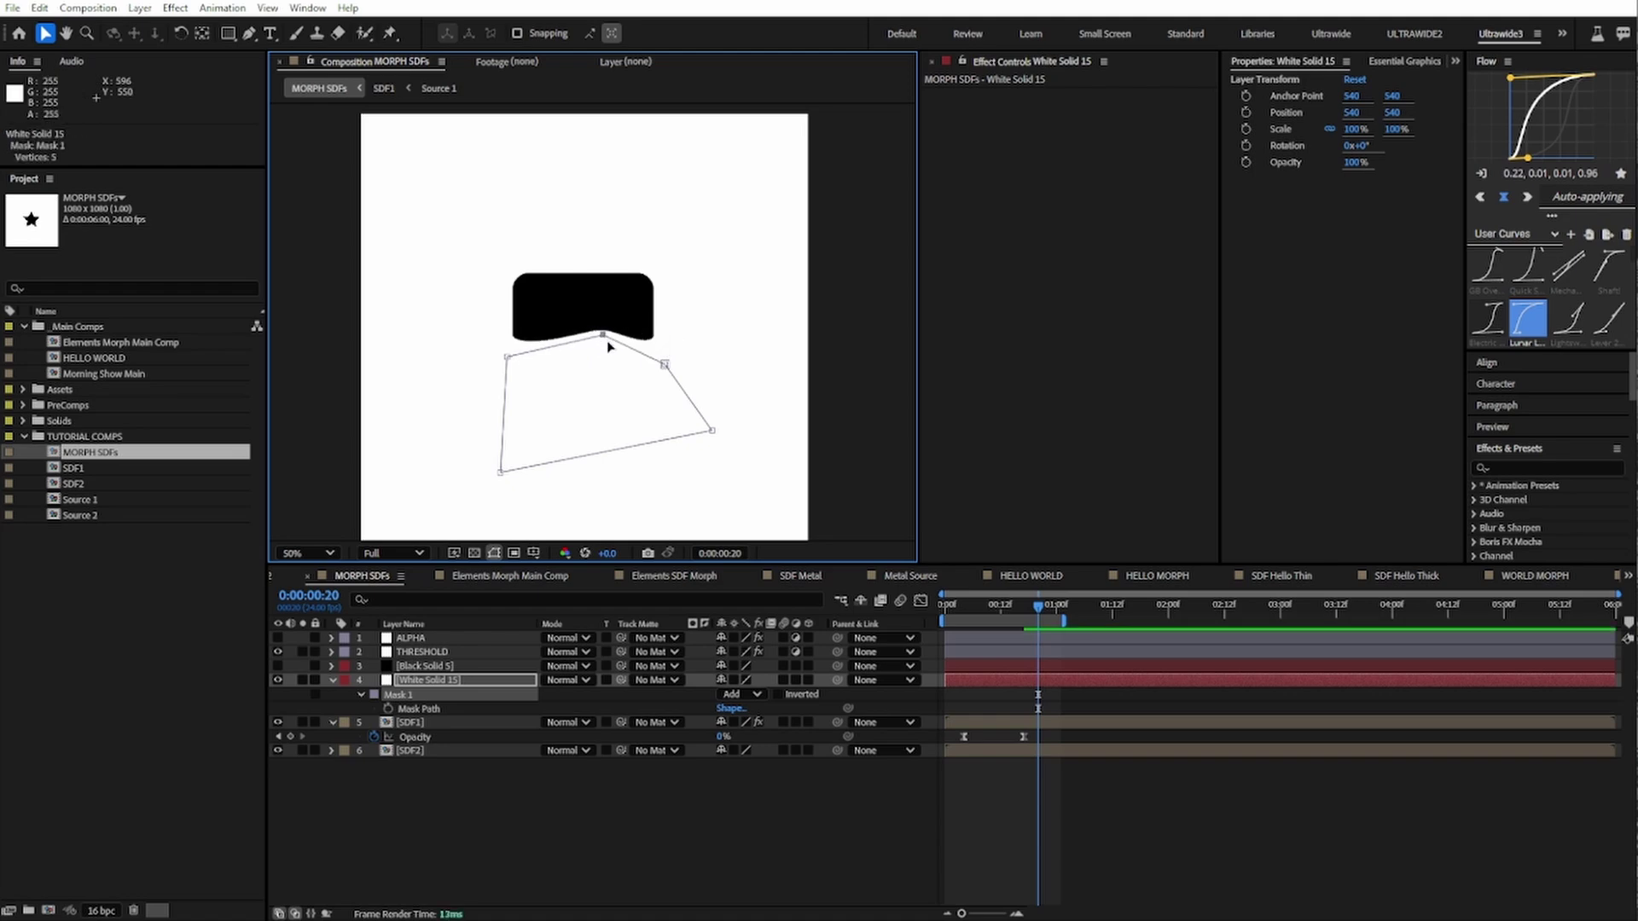
Step: Add a new black solid and search for the Fractal Noise effect
key(ctrl+y)
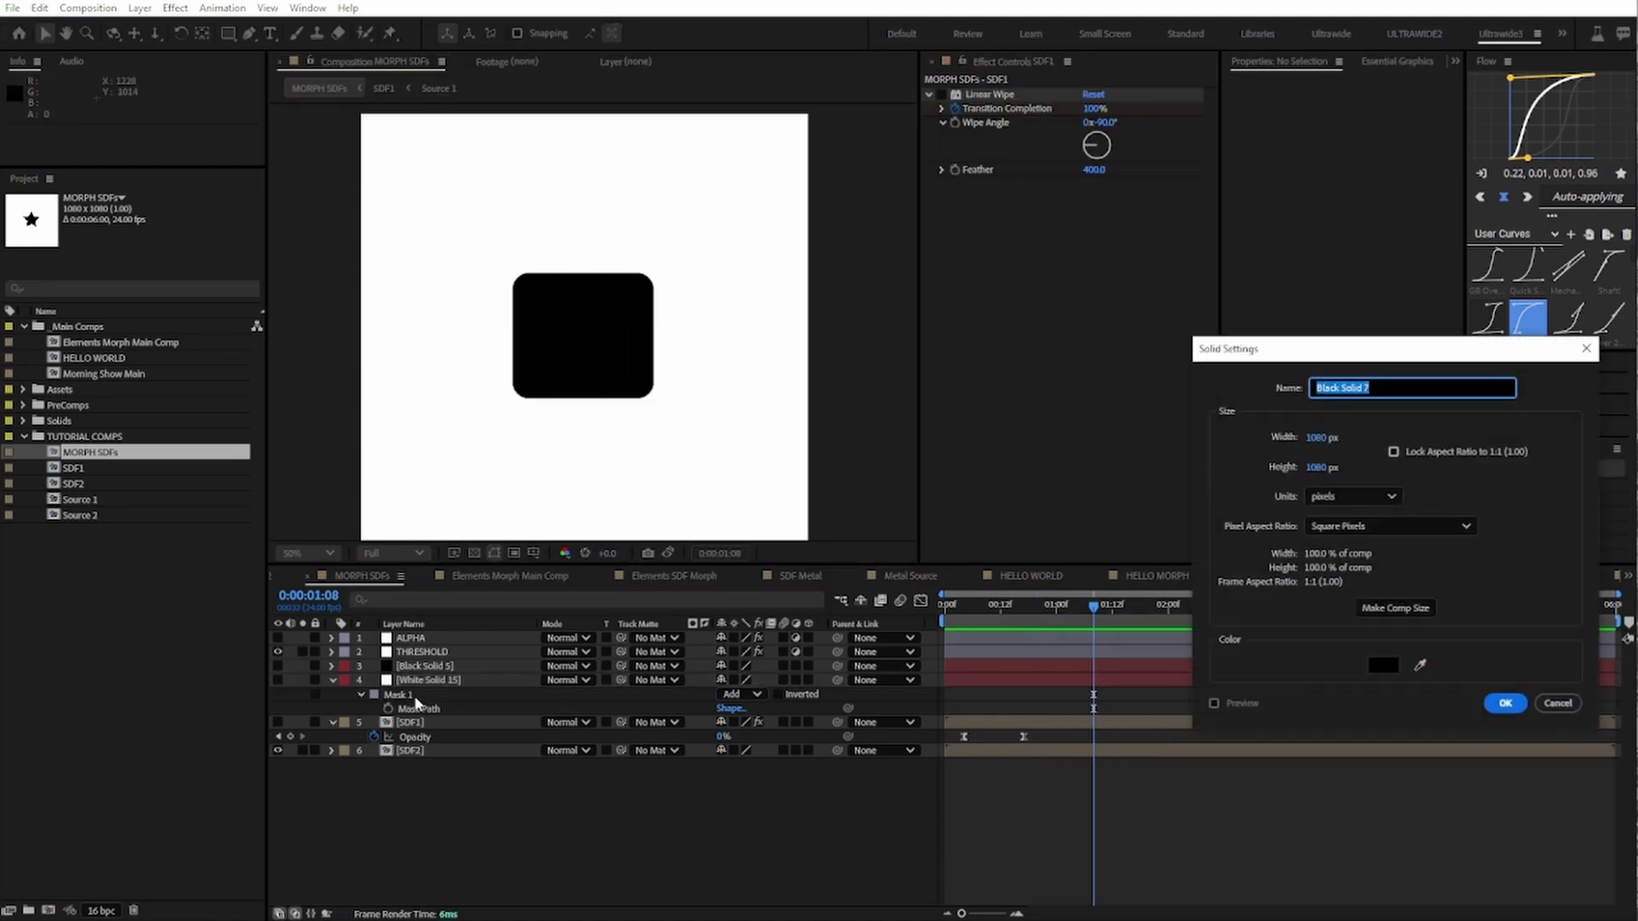
key(Return)
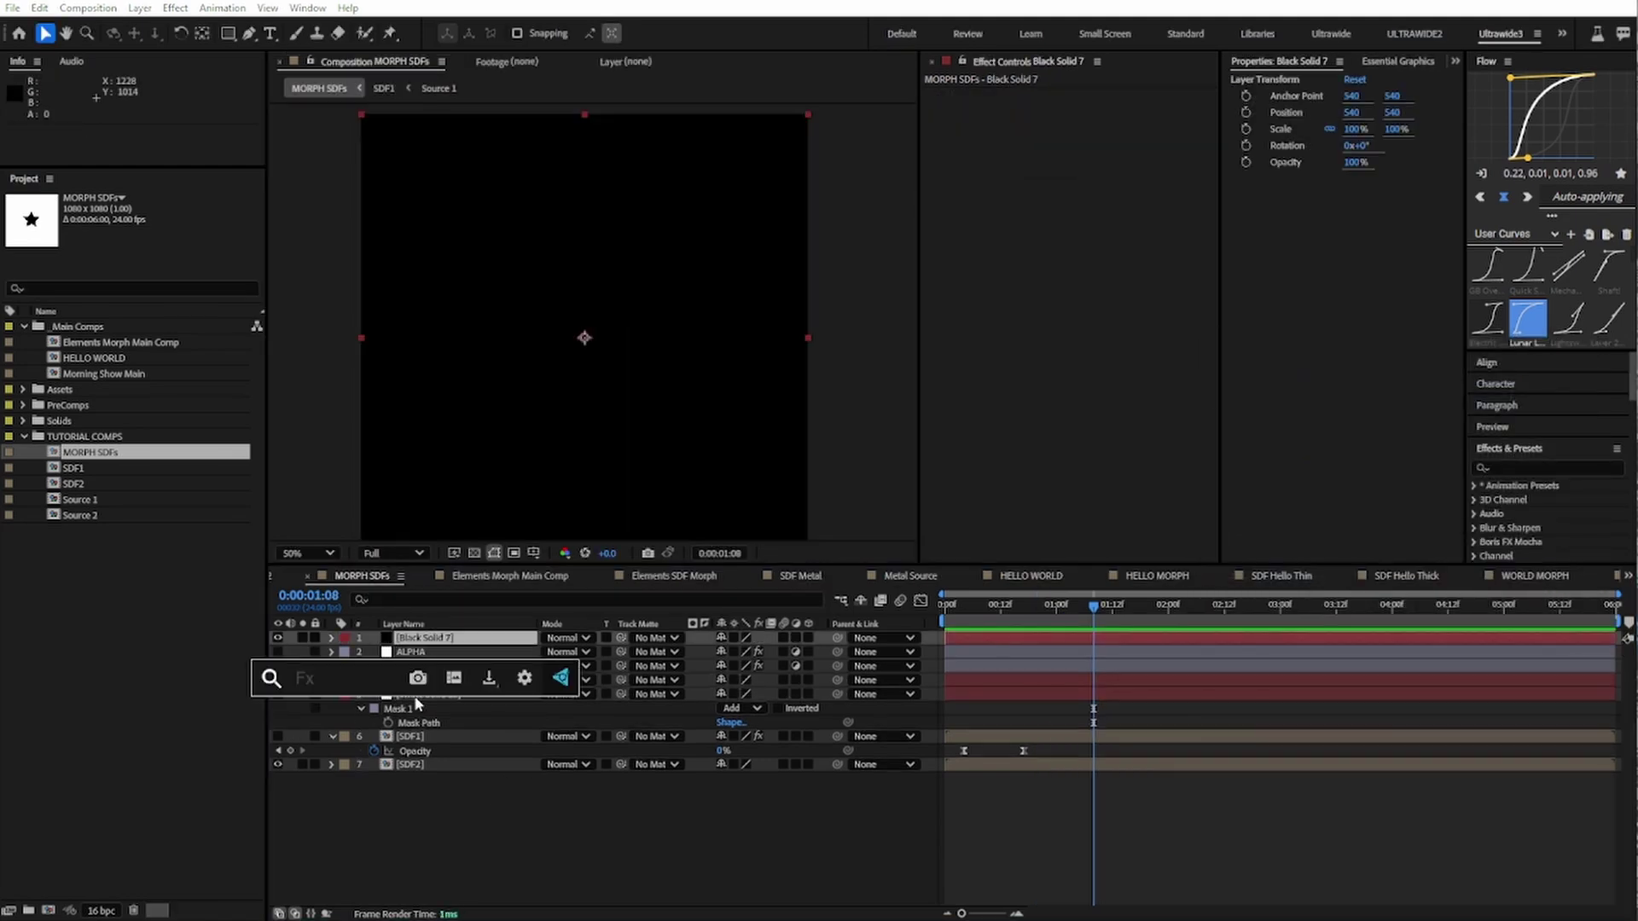
key(ctrl+space)
text(fra)
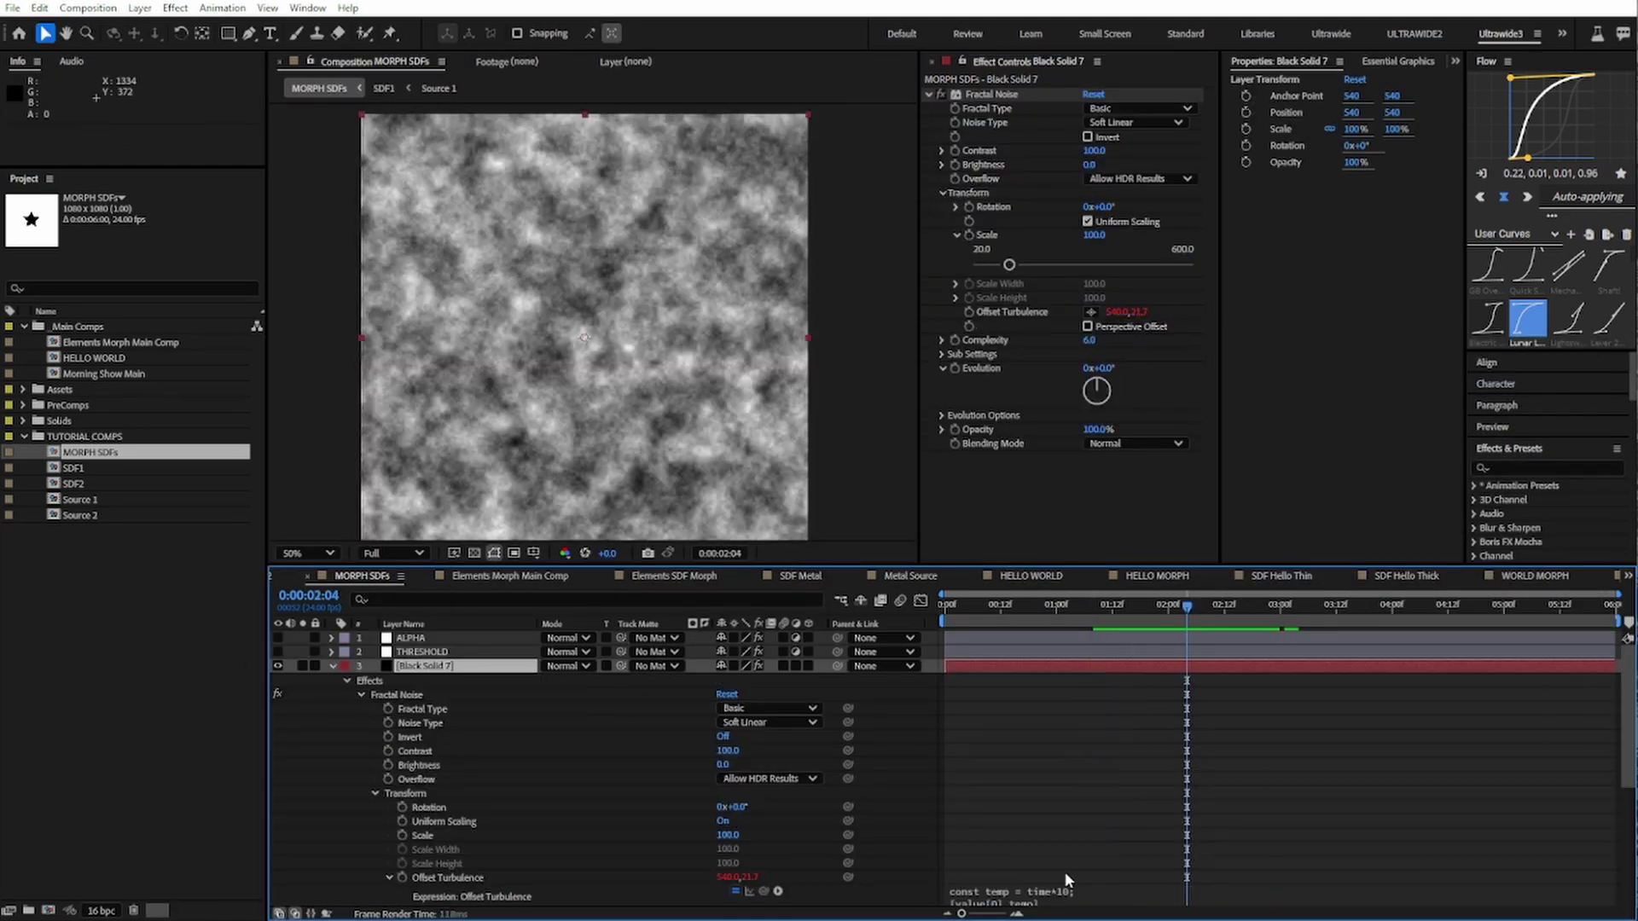
Step: Set the noise solid's blend mode to Screen and reveal its opacity
click(561, 664)
click(614, 631)
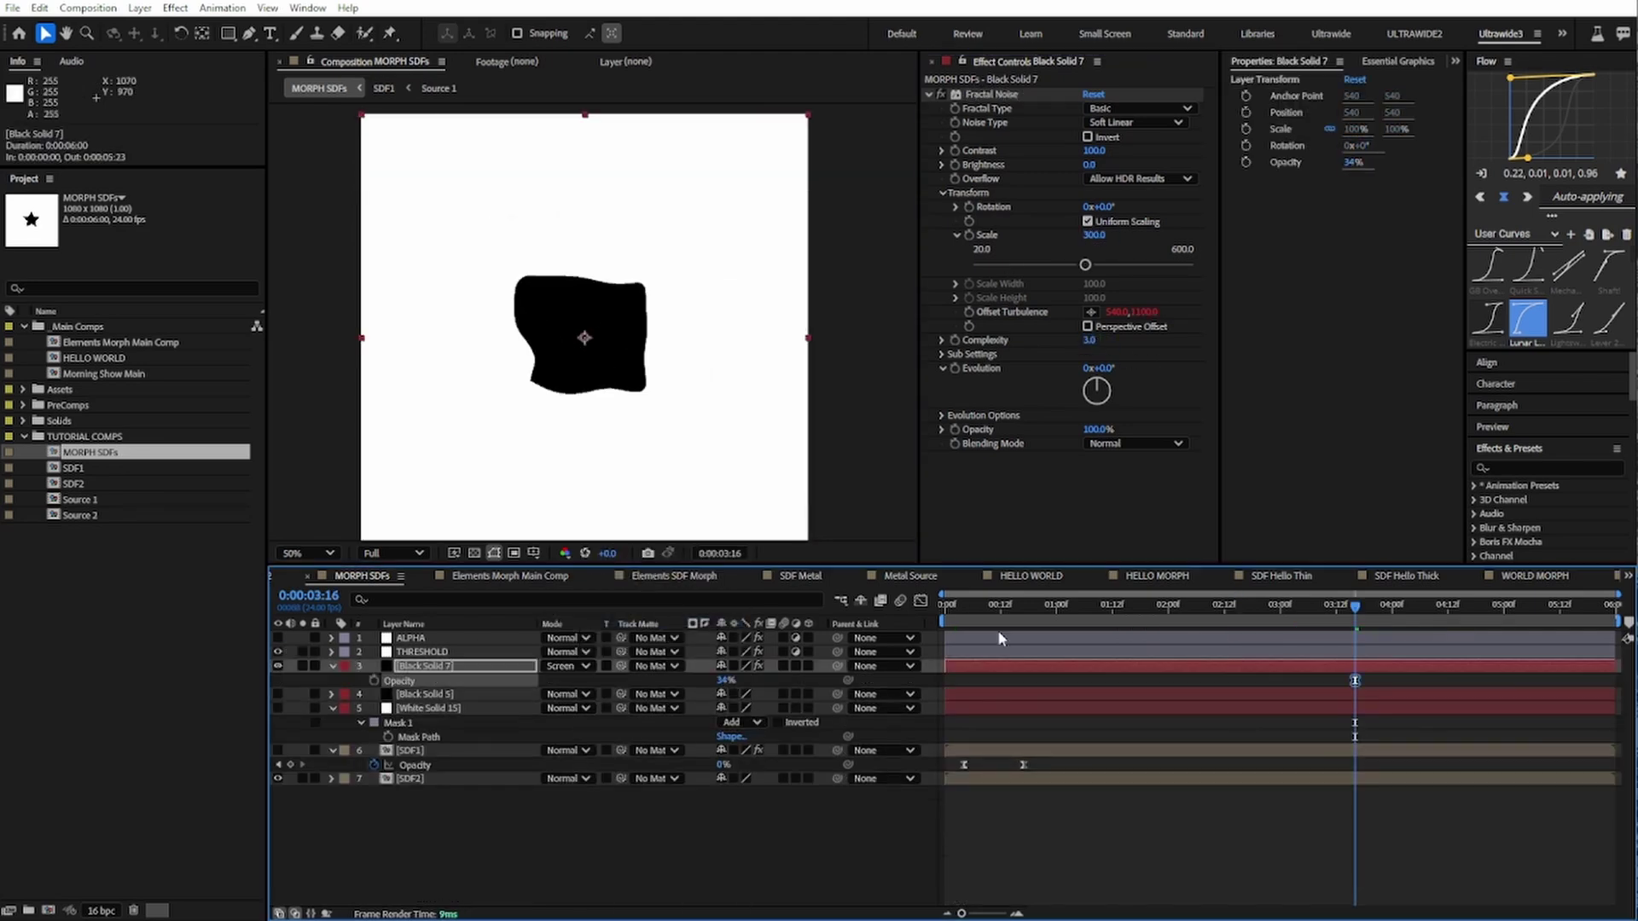
key(space)
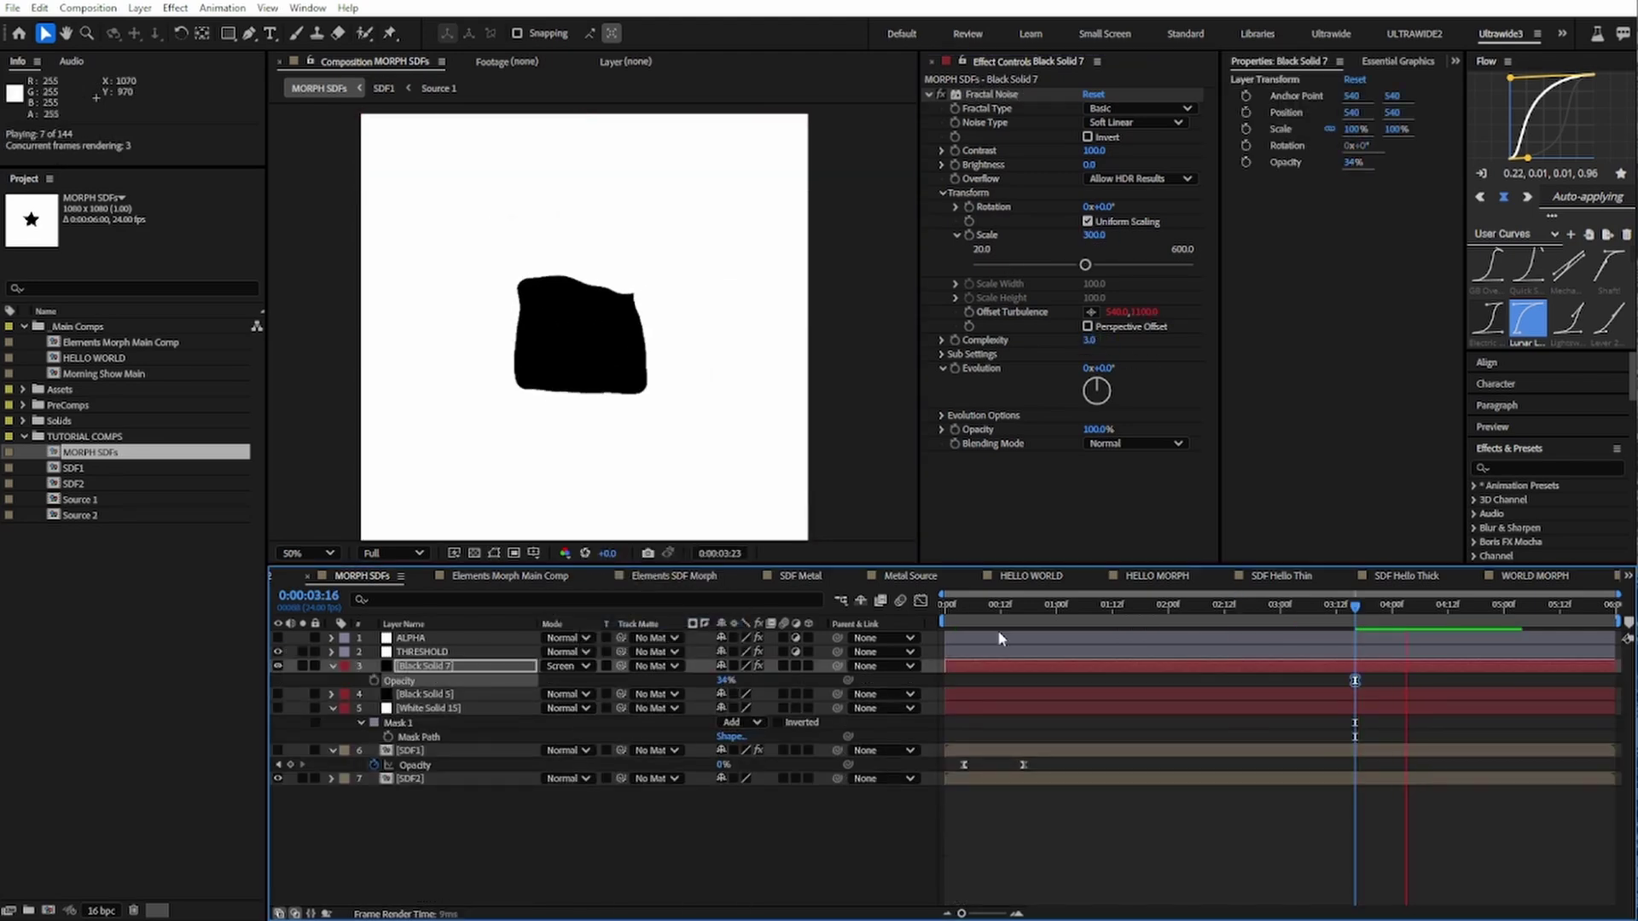